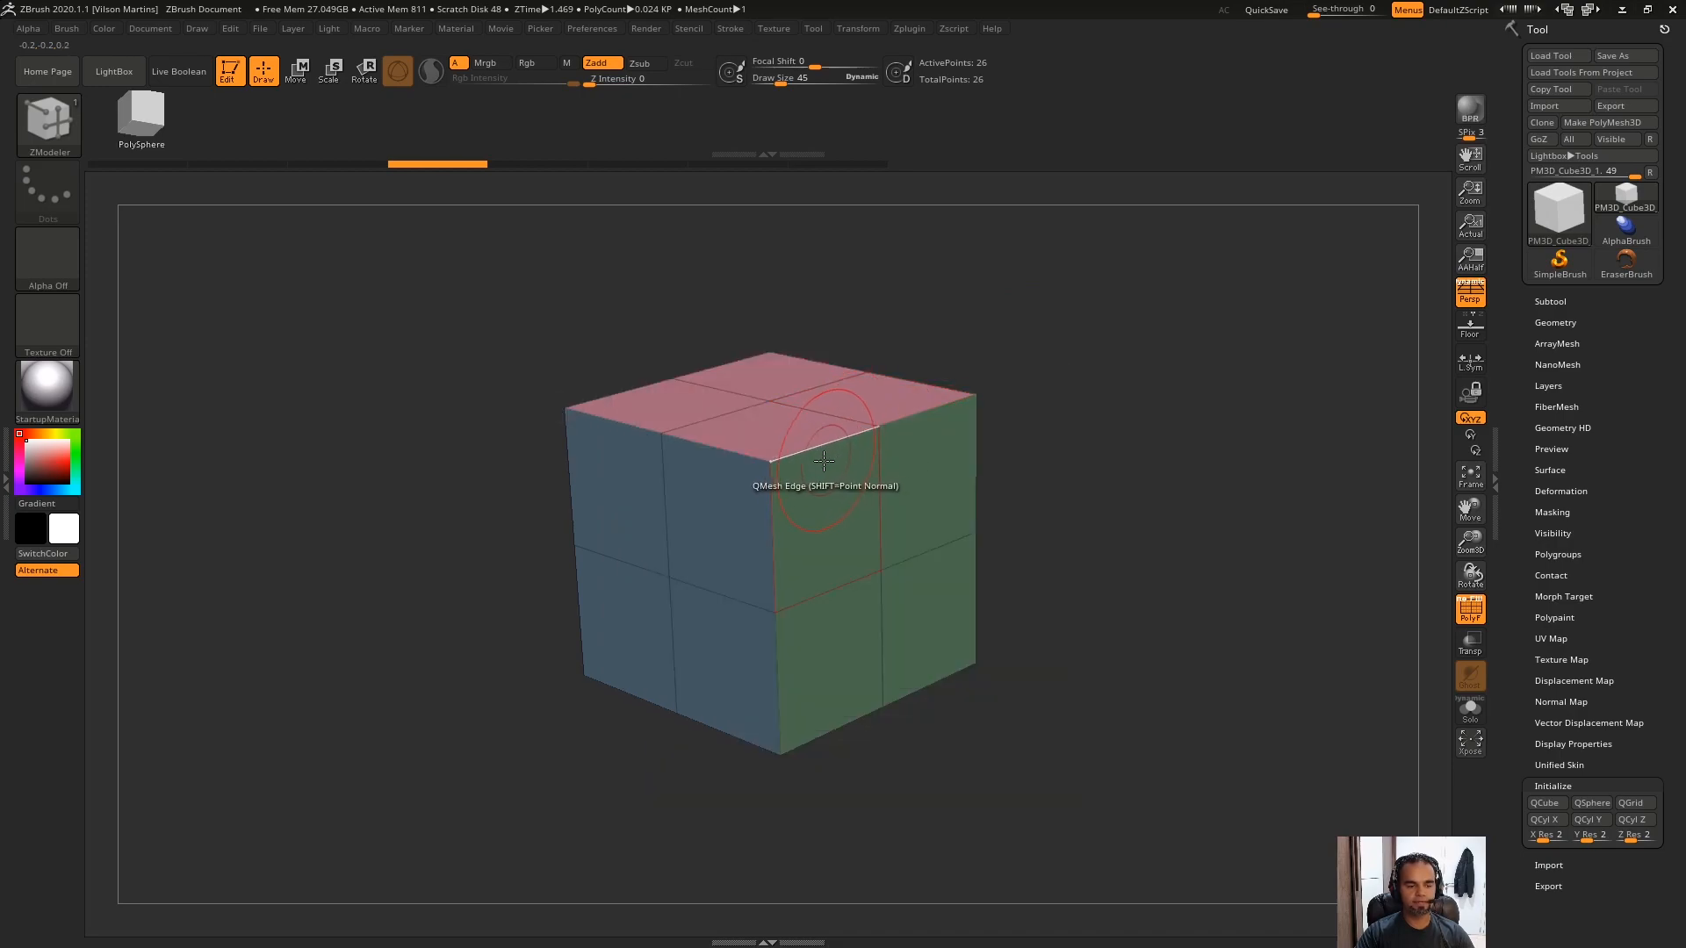
# Try moving an upper polygon of the cube's blue side with QMesh and undo the change.
pyautogui.press('space')
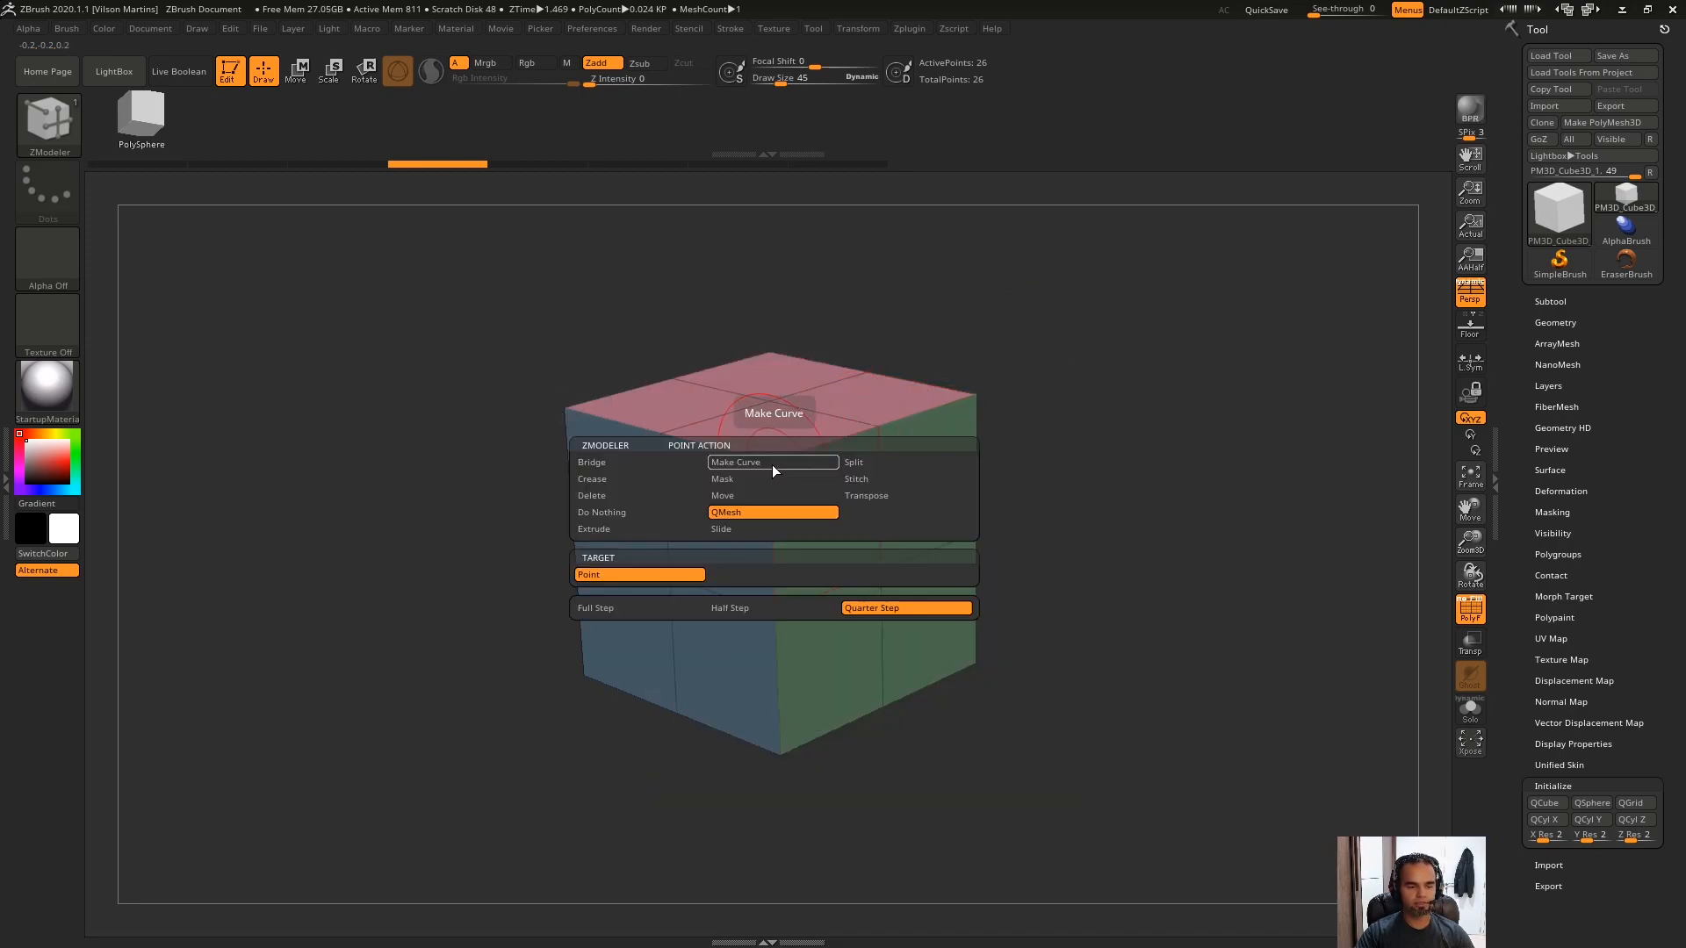
pyautogui.moveTo(802, 492); pyautogui.dragTo(843, 520, button='right')
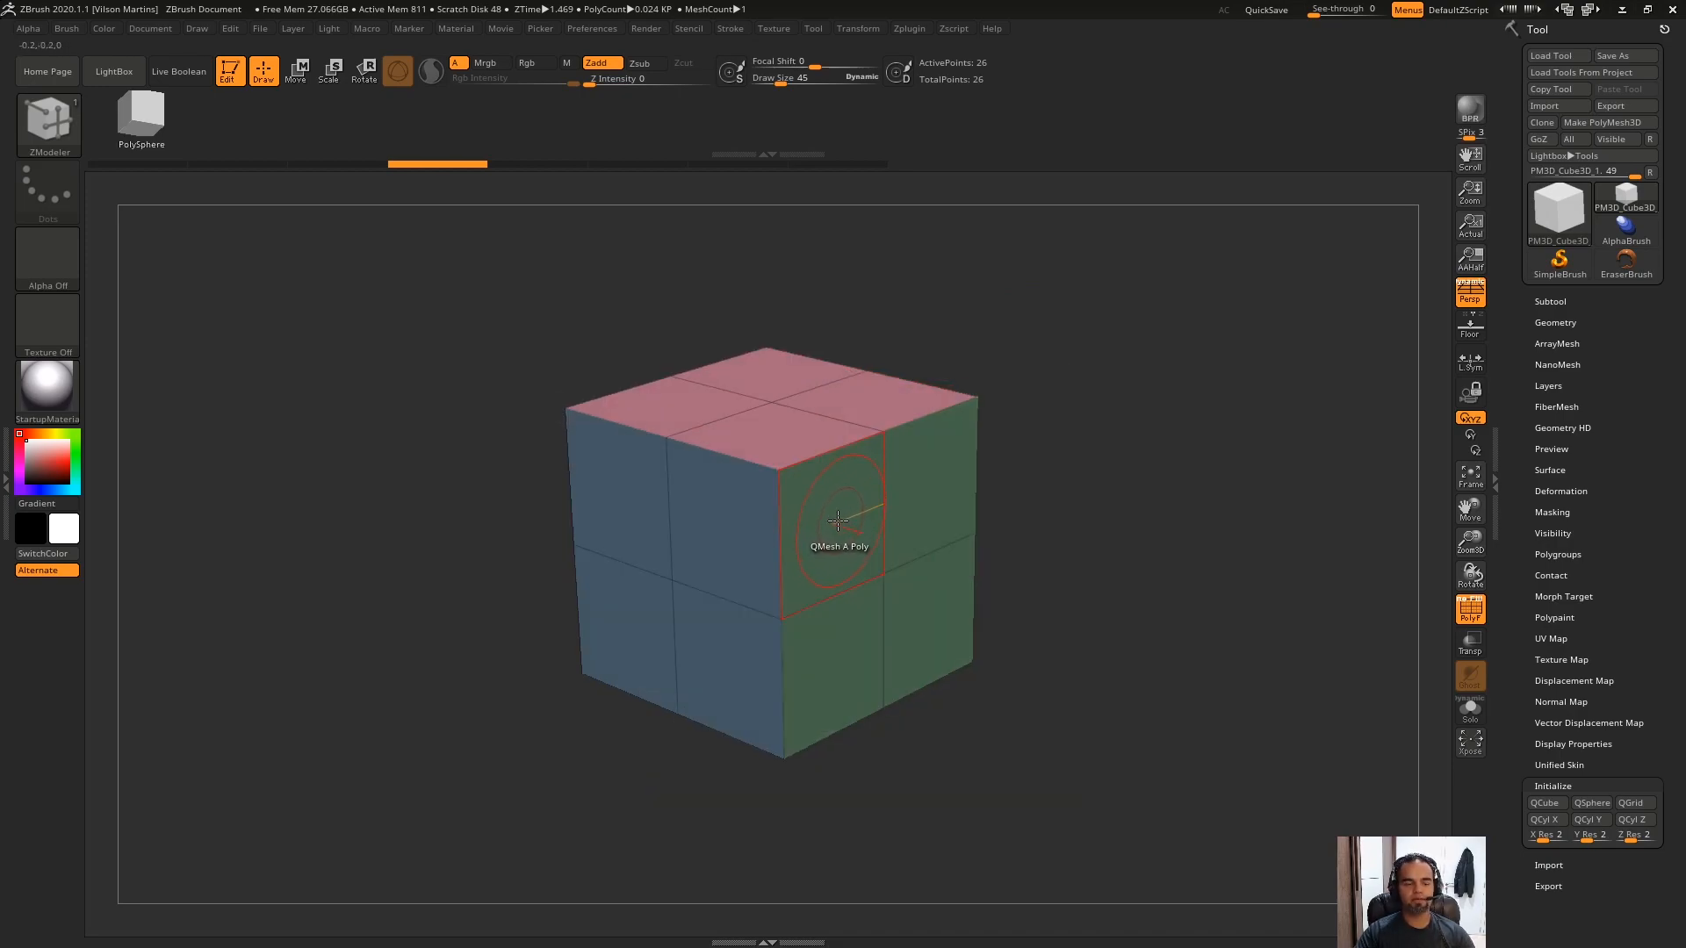
pyautogui.keyDown('ctrl'); pyautogui.moveTo(1018, 314); pyautogui.dragTo(1076, 346, button='right'); pyautogui.keyUp('ctrl')
pyautogui.moveTo(730, 534); pyautogui.dragTo(888, 425)
pyautogui.hotkey('ctrl', 'z')
pyautogui.press('space')
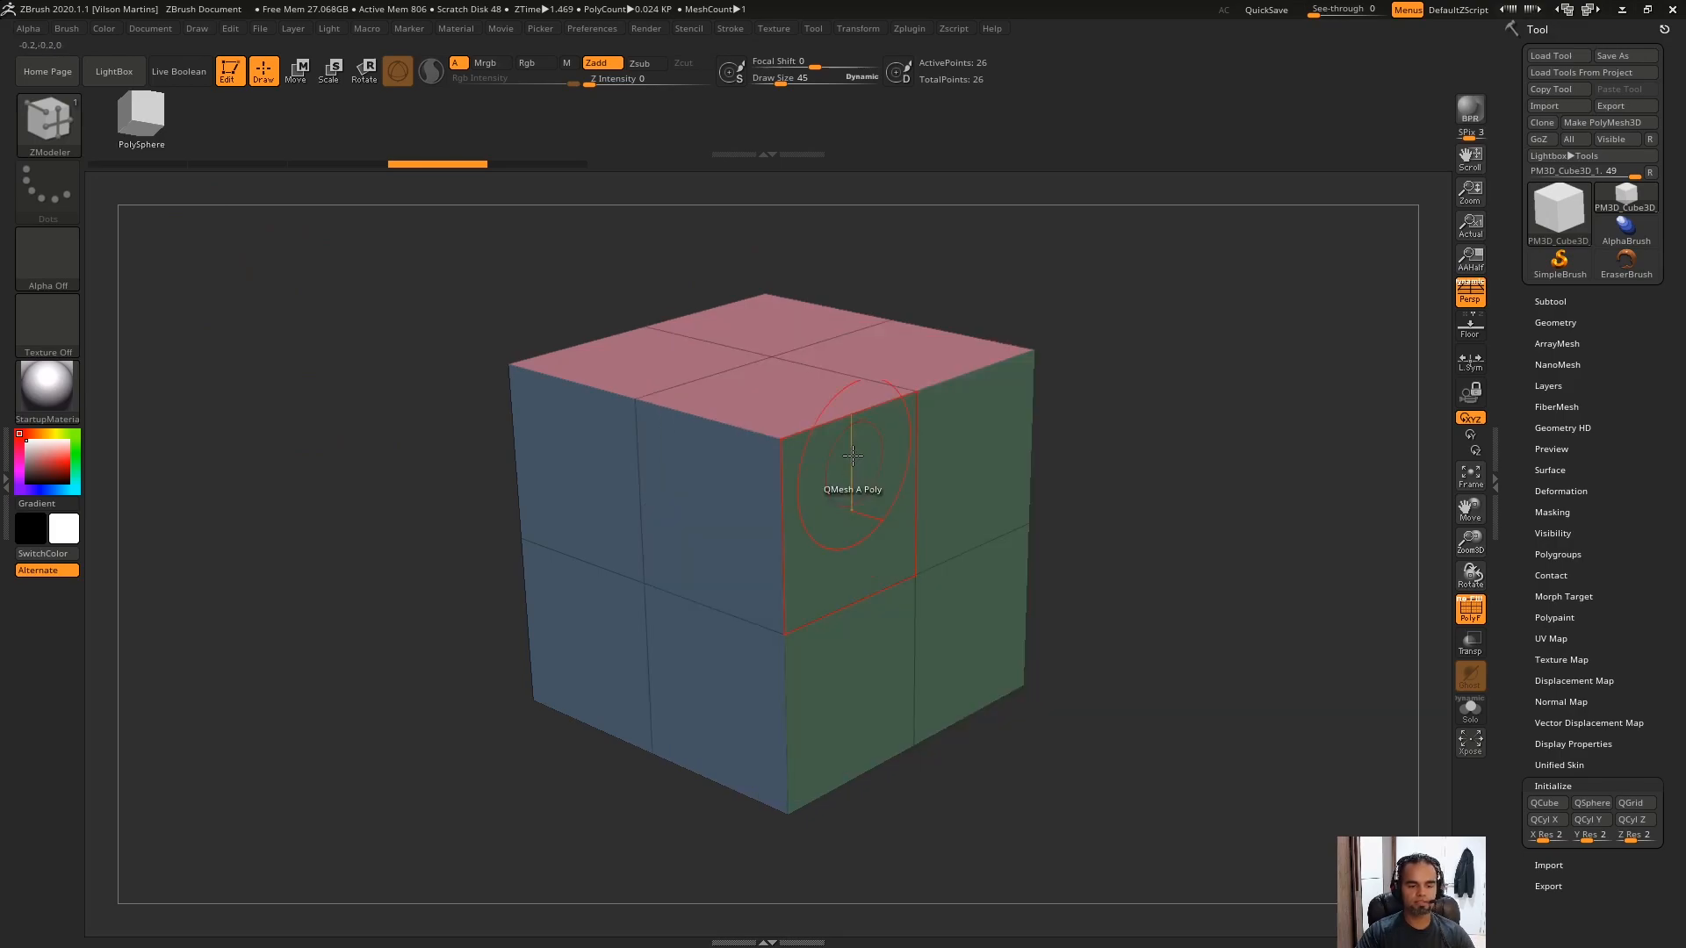
# Pull a single upper polygon of the green side outward with QMesh several times, undoing each extrusion.
pyautogui.press('space')
pyautogui.keyDown('alt'); pyautogui.moveTo(1110, 305); pyautogui.dragTo(1101, 316, button='right'); pyautogui.keyUp('alt')
pyautogui.moveTo(1230, 352); pyautogui.dragTo(1223, 312, button='right')
pyautogui.moveTo(853, 465); pyautogui.dragTo(1168, 620)
pyautogui.hotkey('ctrl', 'z')
pyautogui.moveTo(850, 504); pyautogui.dragTo(1080, 597)
pyautogui.hotkey('ctrl', 'z')
pyautogui.keyDown('alt'); pyautogui.moveTo(1057, 415); pyautogui.dragTo(1064, 430, button='right'); pyautogui.keyUp('alt')
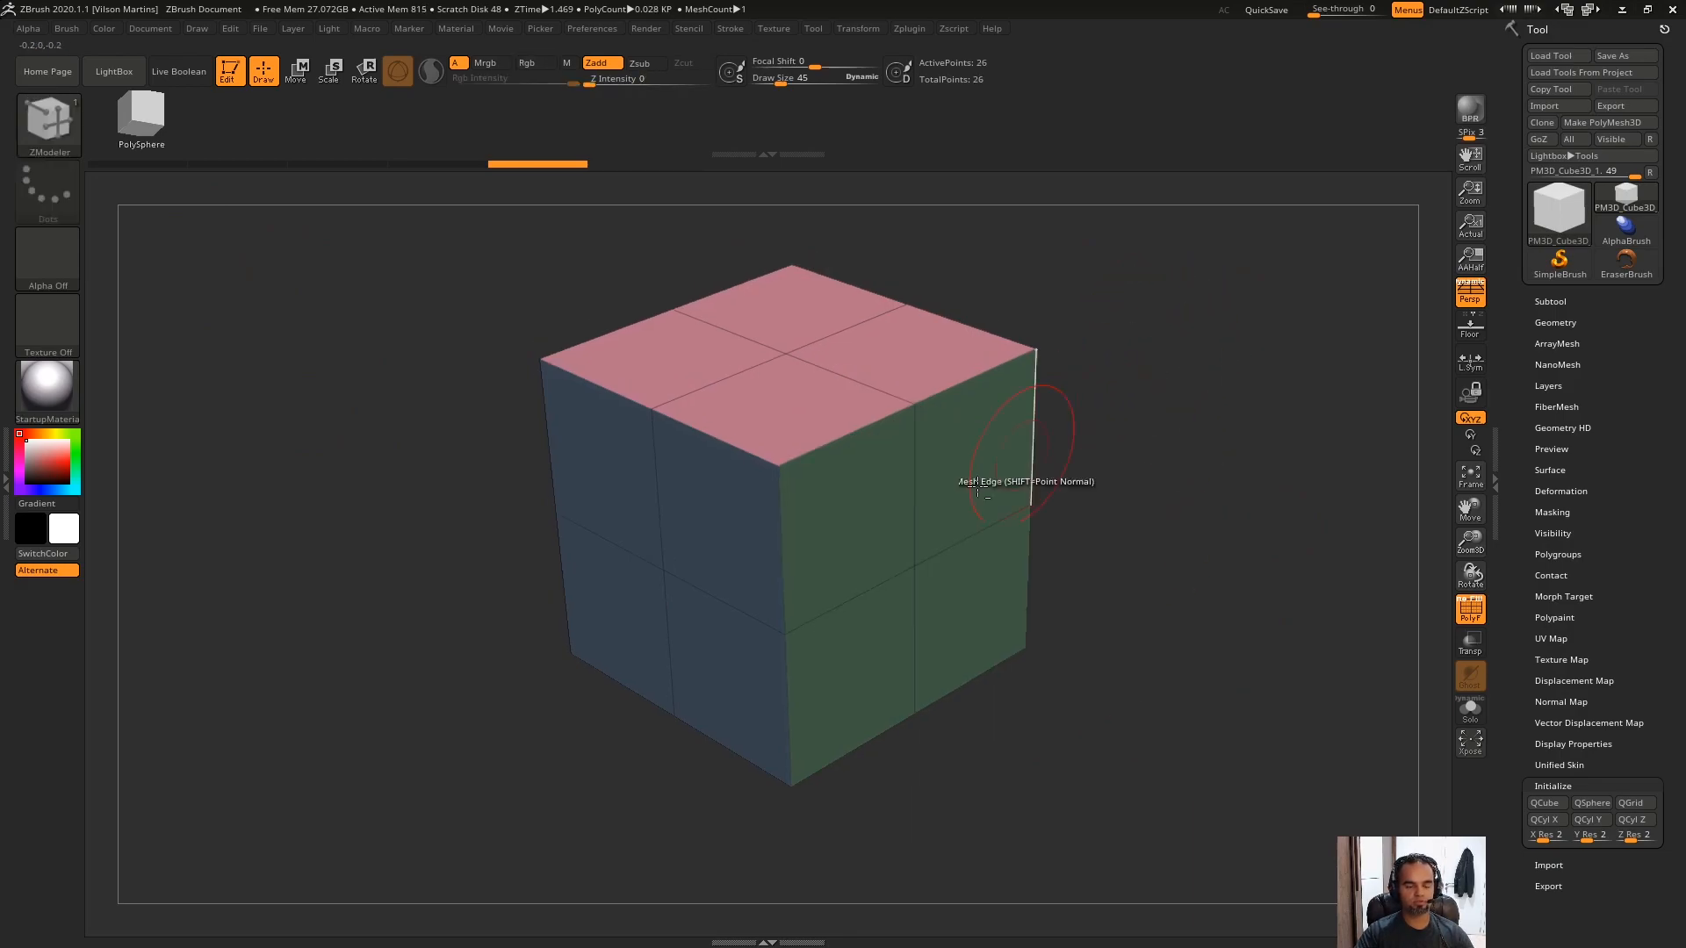
pyautogui.moveTo(868, 530); pyautogui.dragTo(1225, 646)
pyautogui.hotkey('ctrl', 'z')
# Push two adjacent upper polygons into the cube with QMesh to cut away its corner blocks, and undo both cuts.
pyautogui.keyDown('alt'); pyautogui.moveTo(1168, 383); pyautogui.dragTo(1176, 397, button='right'); pyautogui.keyUp('alt')
pyautogui.moveTo(865, 518); pyautogui.dragTo(665, 402)
pyautogui.keyDown('alt'); pyautogui.moveTo(1083, 260); pyautogui.dragTo(1103, 309, button='right'); pyautogui.keyUp('alt')
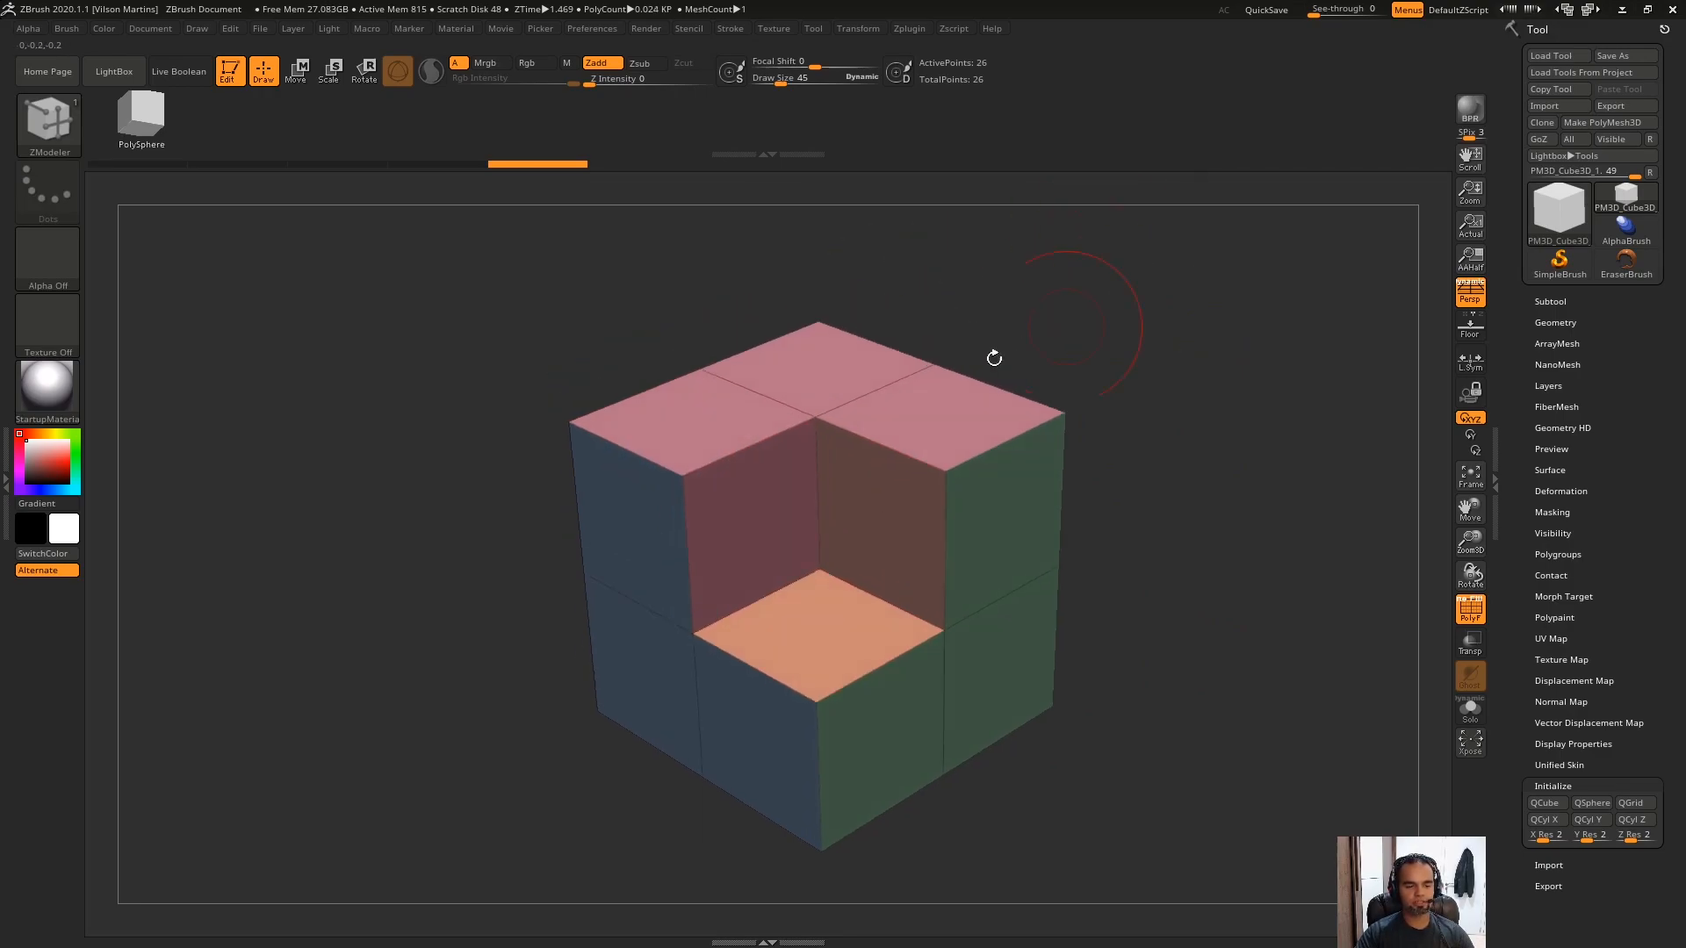
pyautogui.moveTo(749, 528); pyautogui.dragTo(460, 335)
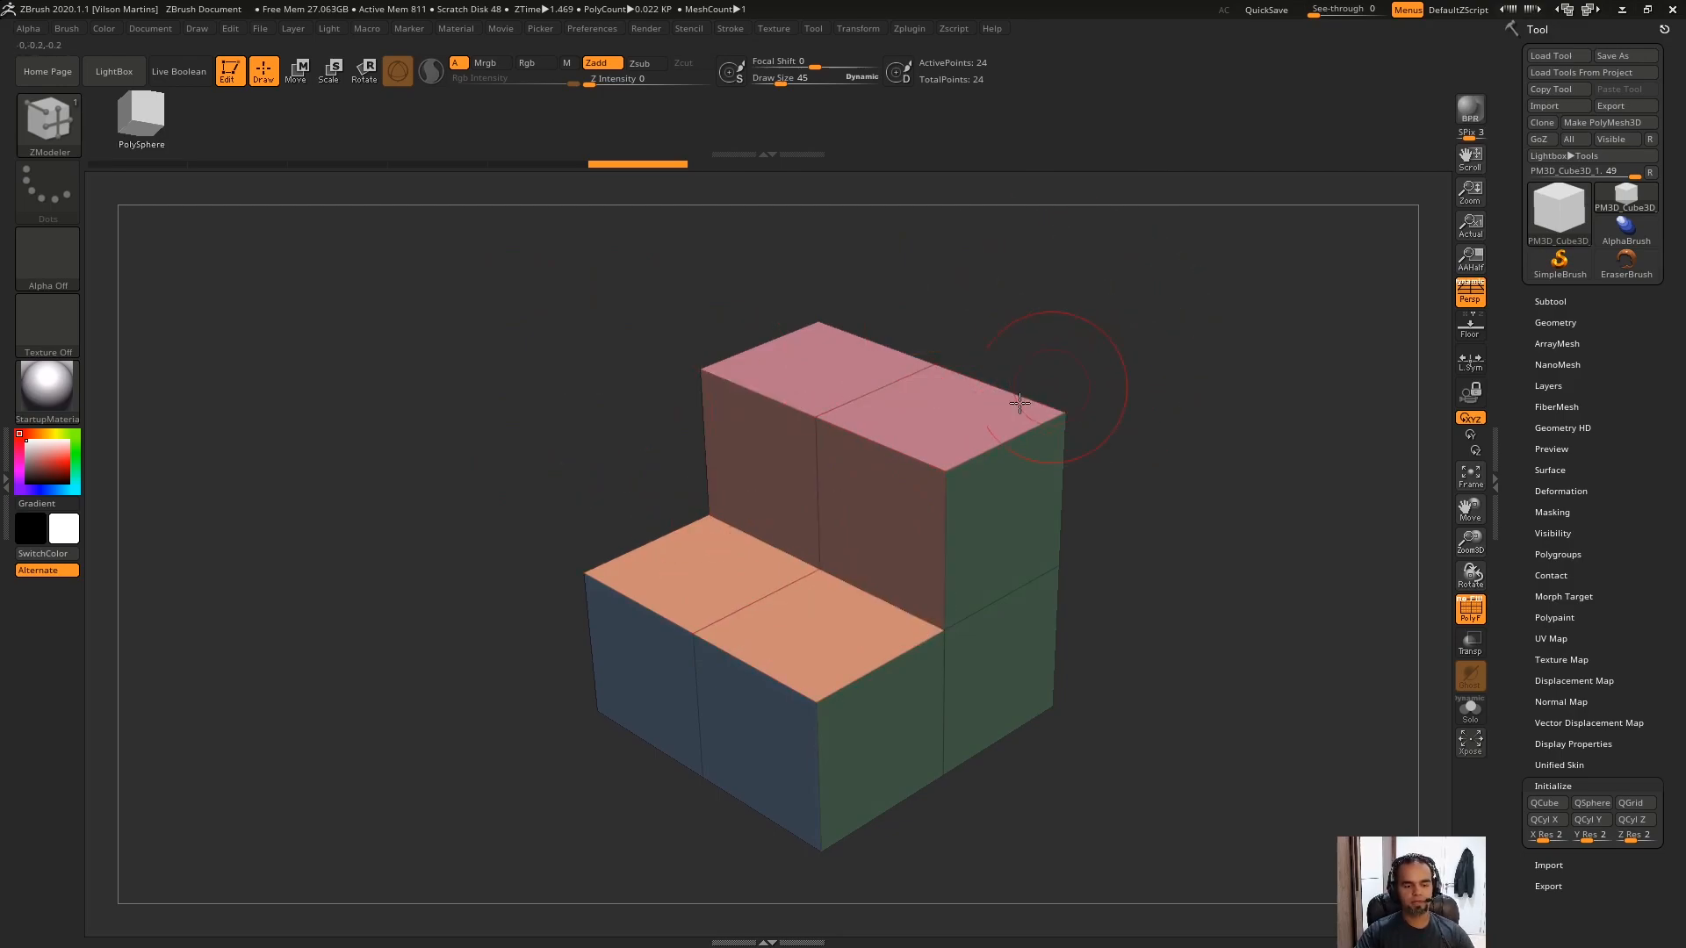
pyautogui.hotkey('ctrl', 'z')
pyautogui.hotkey('ctrl', 'z')
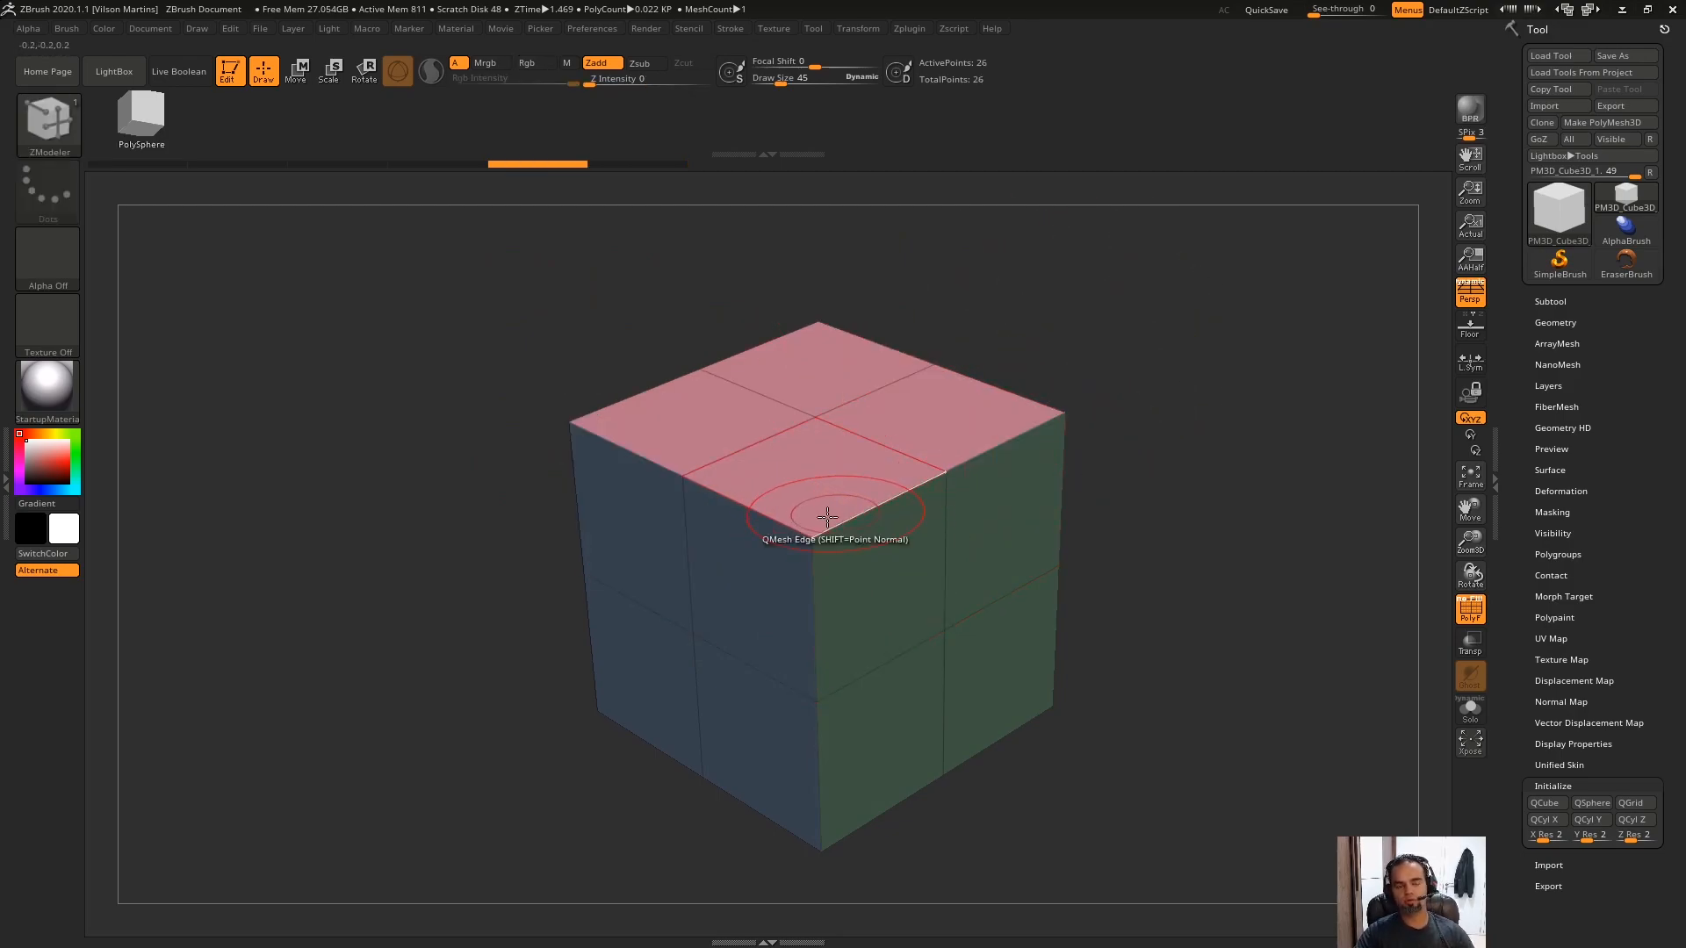
# Push an upper polygon of the green side through the cube with QMesh and undo the cut.
pyautogui.press('space')
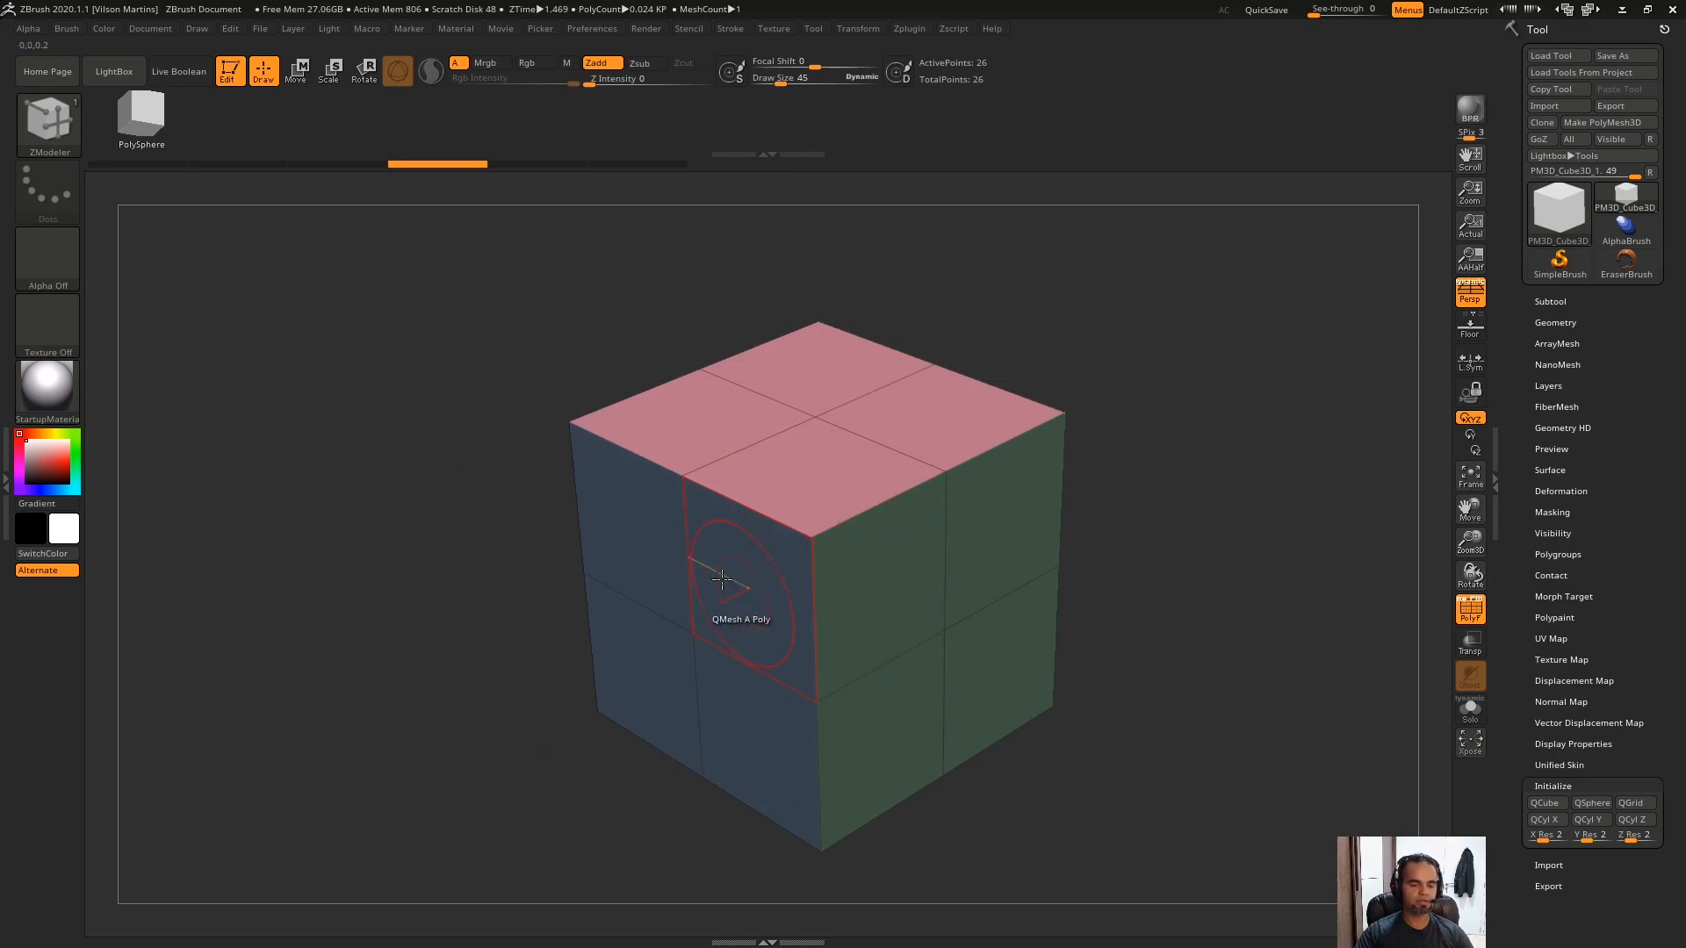
pyautogui.moveTo(1159, 274); pyautogui.dragTo(1192, 219)
pyautogui.moveTo(1037, 360); pyautogui.dragTo(1044, 321)
pyautogui.moveTo(1174, 345); pyautogui.dragTo(1137, 429)
pyautogui.moveTo(907, 542); pyautogui.dragTo(462, 252)
pyautogui.moveTo(1120, 211); pyautogui.dragTo(1019, 369)
pyautogui.moveTo(960, 501); pyautogui.dragTo(1063, 558, button='right')
pyautogui.hotkey('ctrl', 'z')
# Pull a polygon of the green side far outward with QMesh and undo the extrusion.
pyautogui.moveTo(1181, 270); pyautogui.dragTo(1205, 333)
pyautogui.hotkey('ctrl', 'z')
pyautogui.moveTo(969, 523); pyautogui.dragTo(1324, 560)
pyautogui.hotkey('ctrl', 'z')
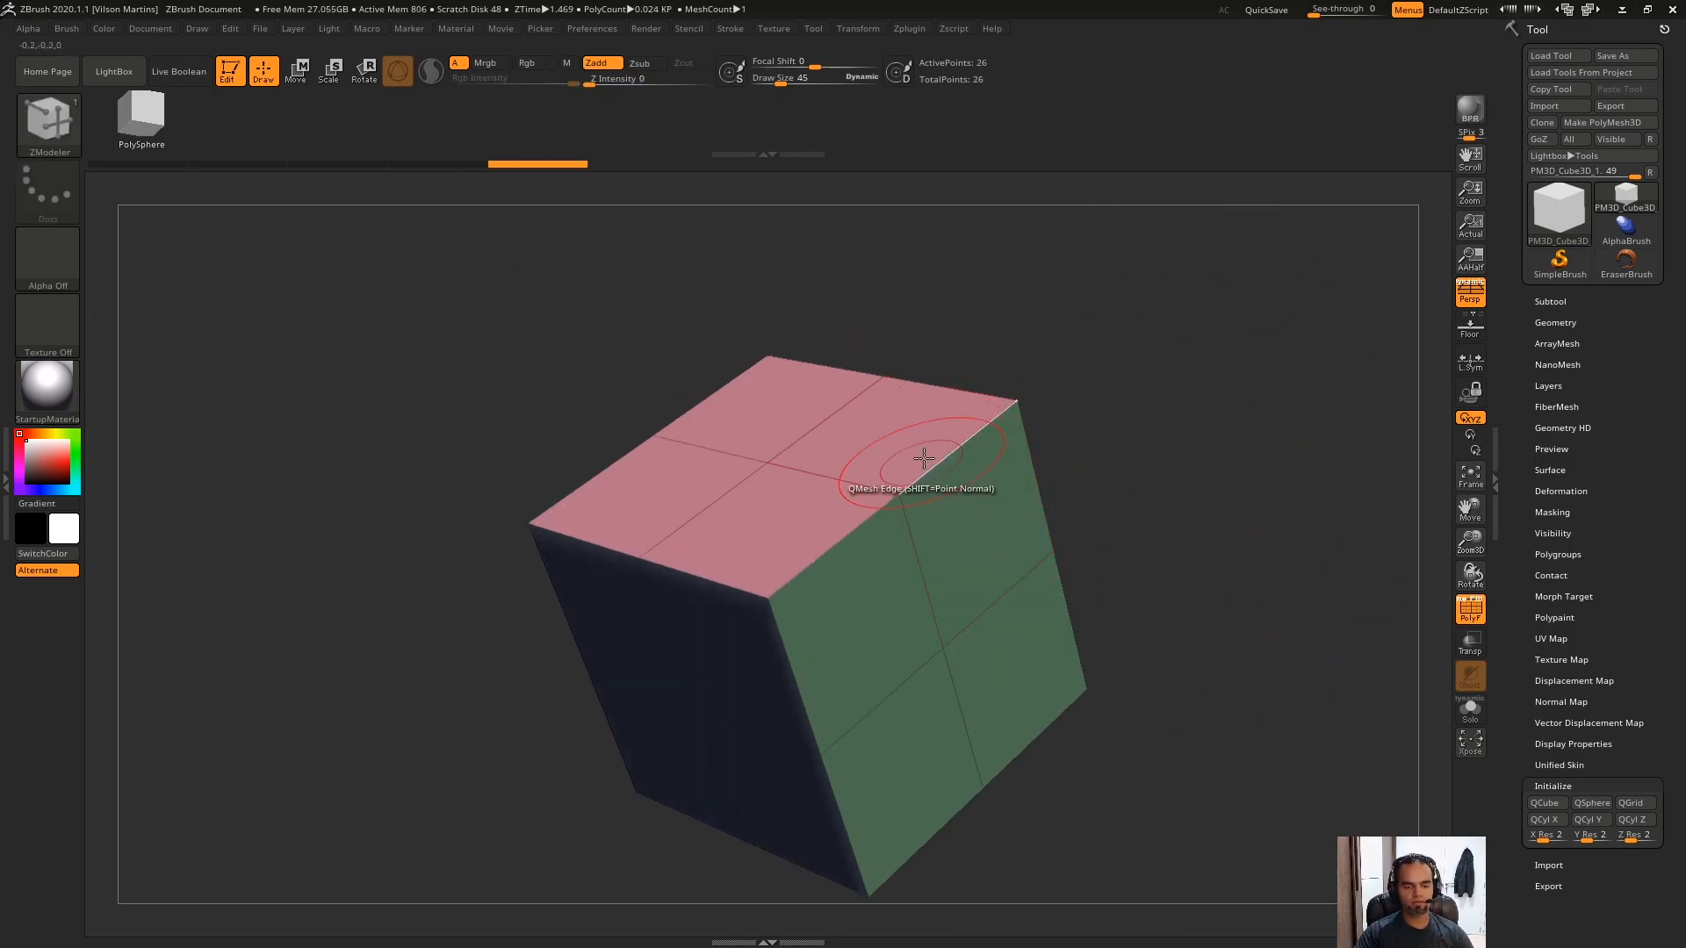
# Review the QMesh options for a single polygon, extrude a top polygon of the cube upward, and undo it.
pyautogui.moveTo(961, 546); pyautogui.dragTo(1141, 332, button='right')
pyautogui.press('space')
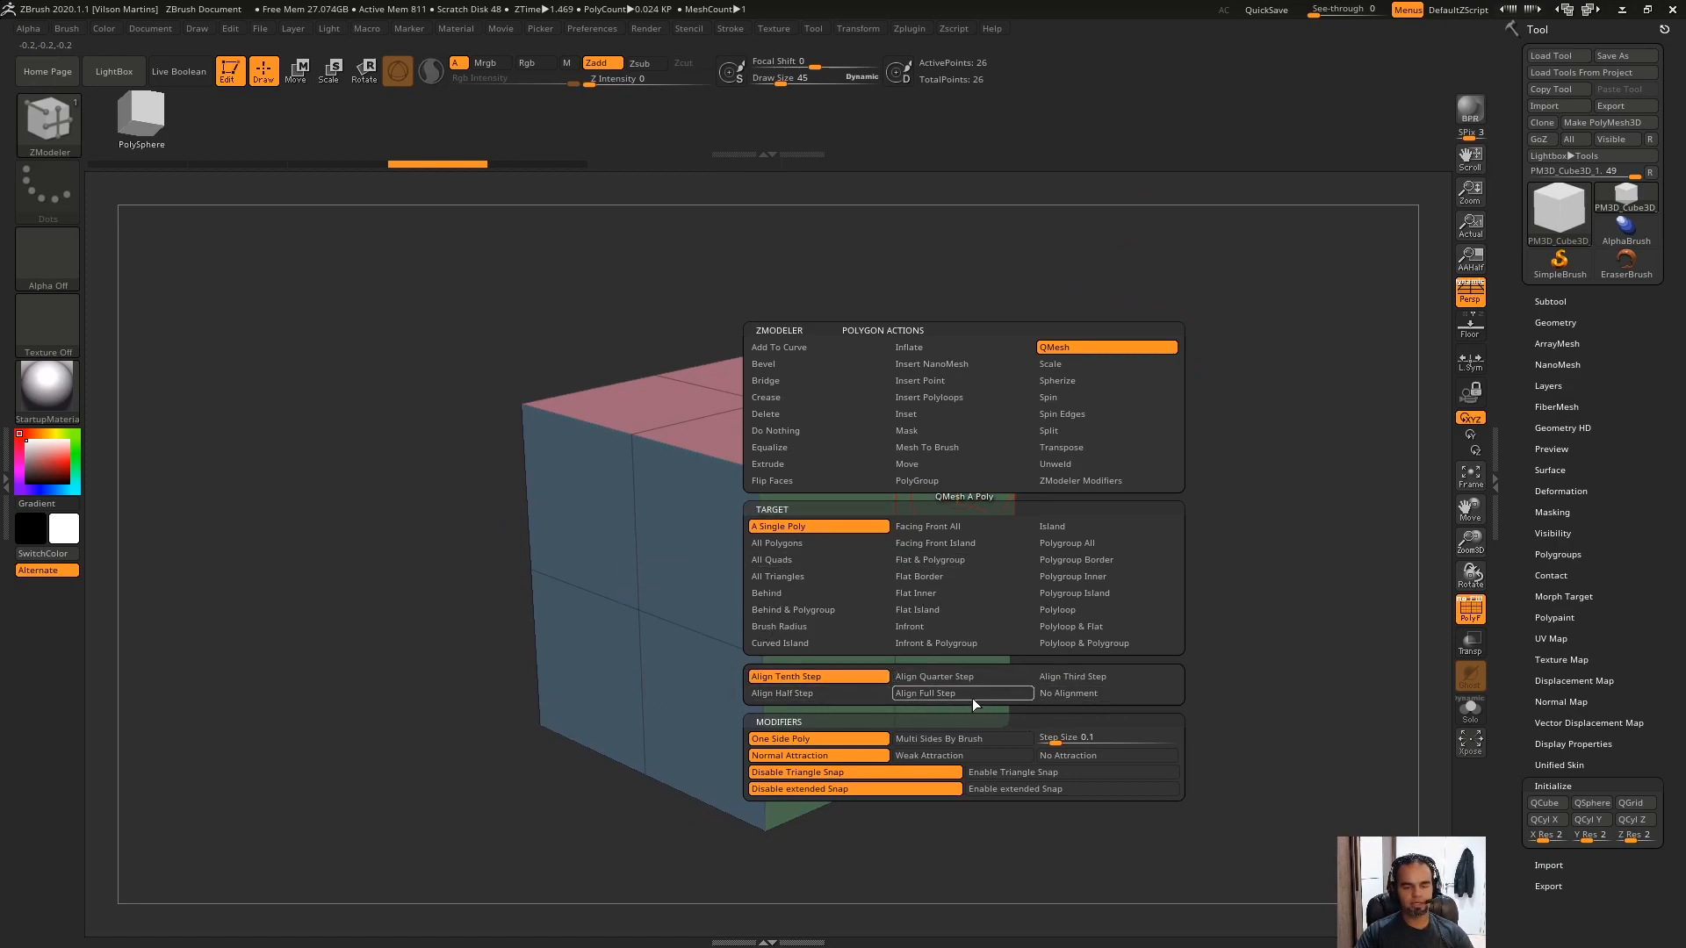
pyautogui.keyDown('ctrl'); pyautogui.moveTo(975, 693); pyautogui.dragTo(914, 470, button='right'); pyautogui.keyUp('ctrl')
pyautogui.moveTo(731, 606); pyautogui.dragTo(726, 198)
pyautogui.hotkey('ctrl', 'z')
pyautogui.moveTo(949, 395); pyautogui.dragTo(909, 425, button='right')
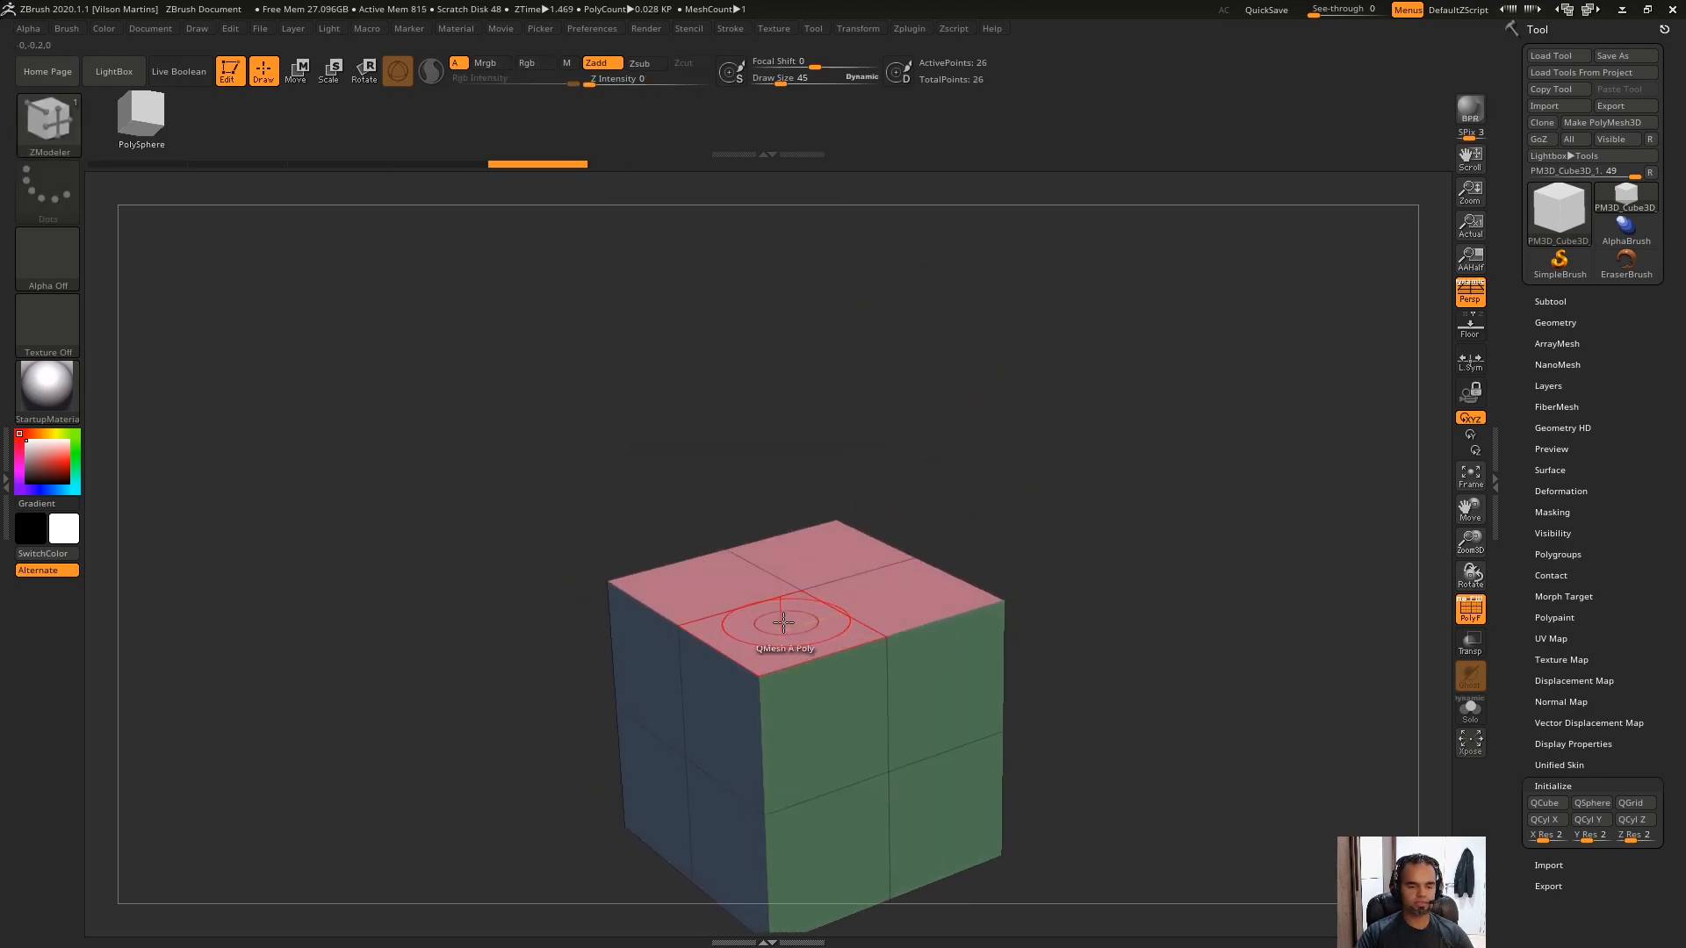
# Extrude one top polygon of the cube upward with QMesh to form a tall square tower.
pyautogui.moveTo(786, 625); pyautogui.dragTo(735, 295)
pyautogui.moveTo(844, 293)
pyautogui.mouseDown(button='right')
pyautogui.moveTo(1106, 282)
pyautogui.moveTo(1177, 324)
pyautogui.moveTo(1197, 365)
pyautogui.moveTo(835, 541)
pyautogui.mouseUp(button='right')
pyautogui.hotkey('ctrl', 'z')
# Raise the top polygon beside the tower with QMesh to try joining it to the tower, and undo it.
pyautogui.moveTo(835, 542); pyautogui.dragTo(989, 482)
pyautogui.moveTo(990, 482); pyautogui.dragTo(936, 613, button='right')
pyautogui.press('Print')
pyautogui.moveTo(1218, 210); pyautogui.dragTo(714, 815)
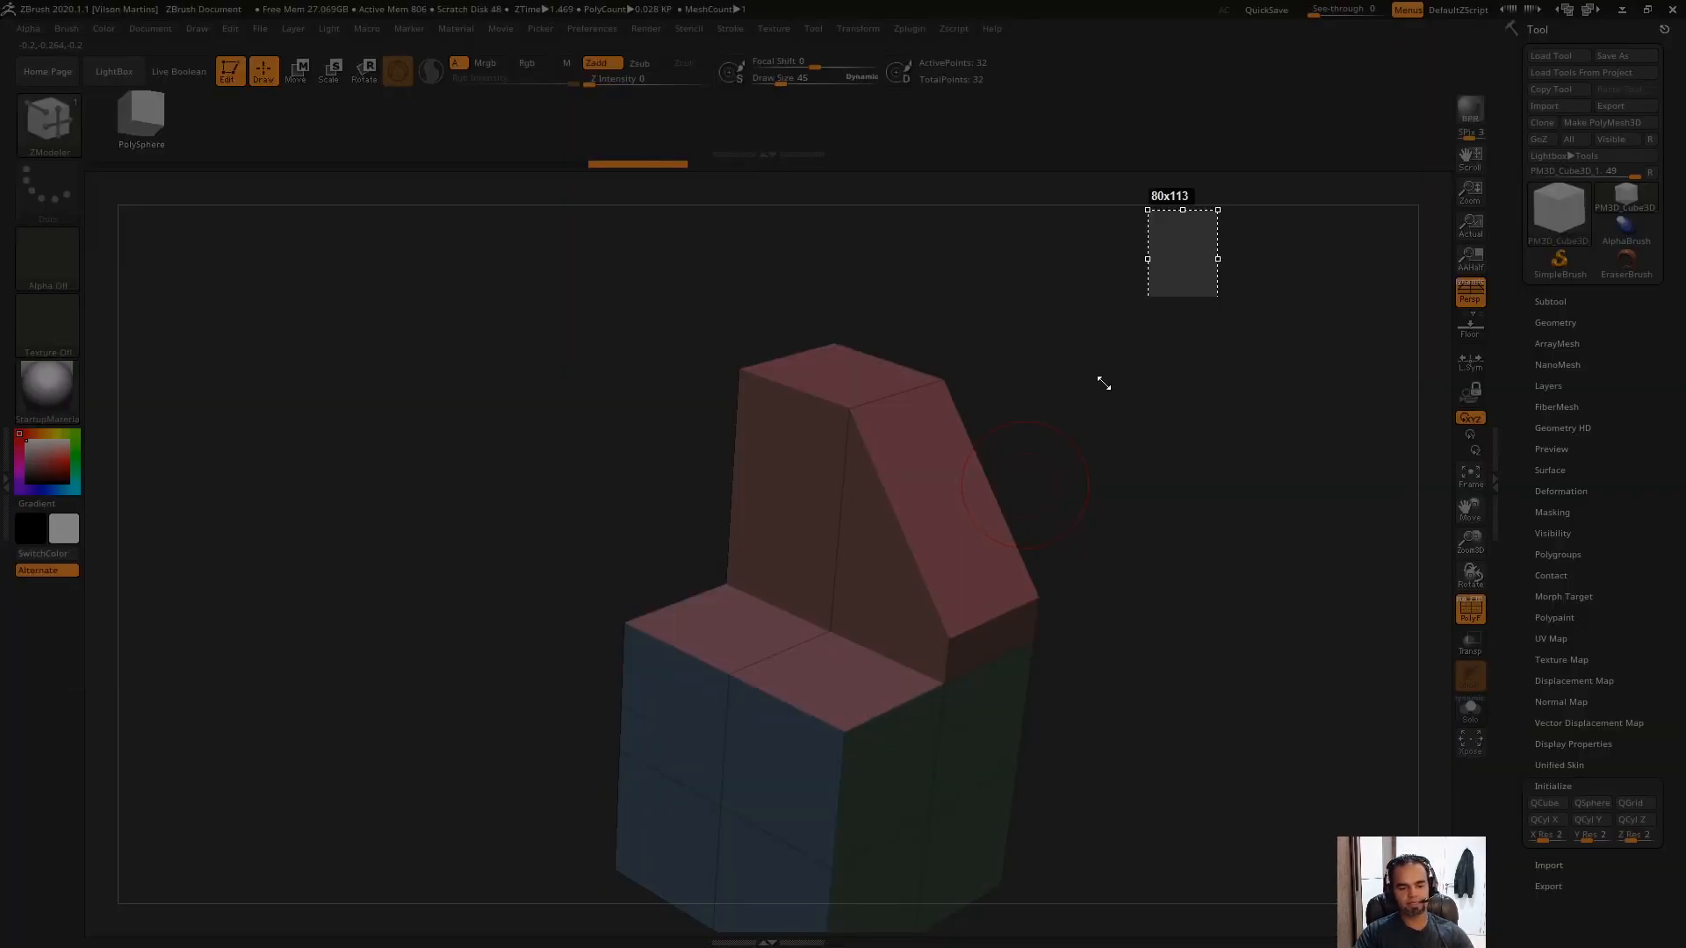
pyautogui.press('Escape')
pyautogui.hotkey('ctrl', 'z')
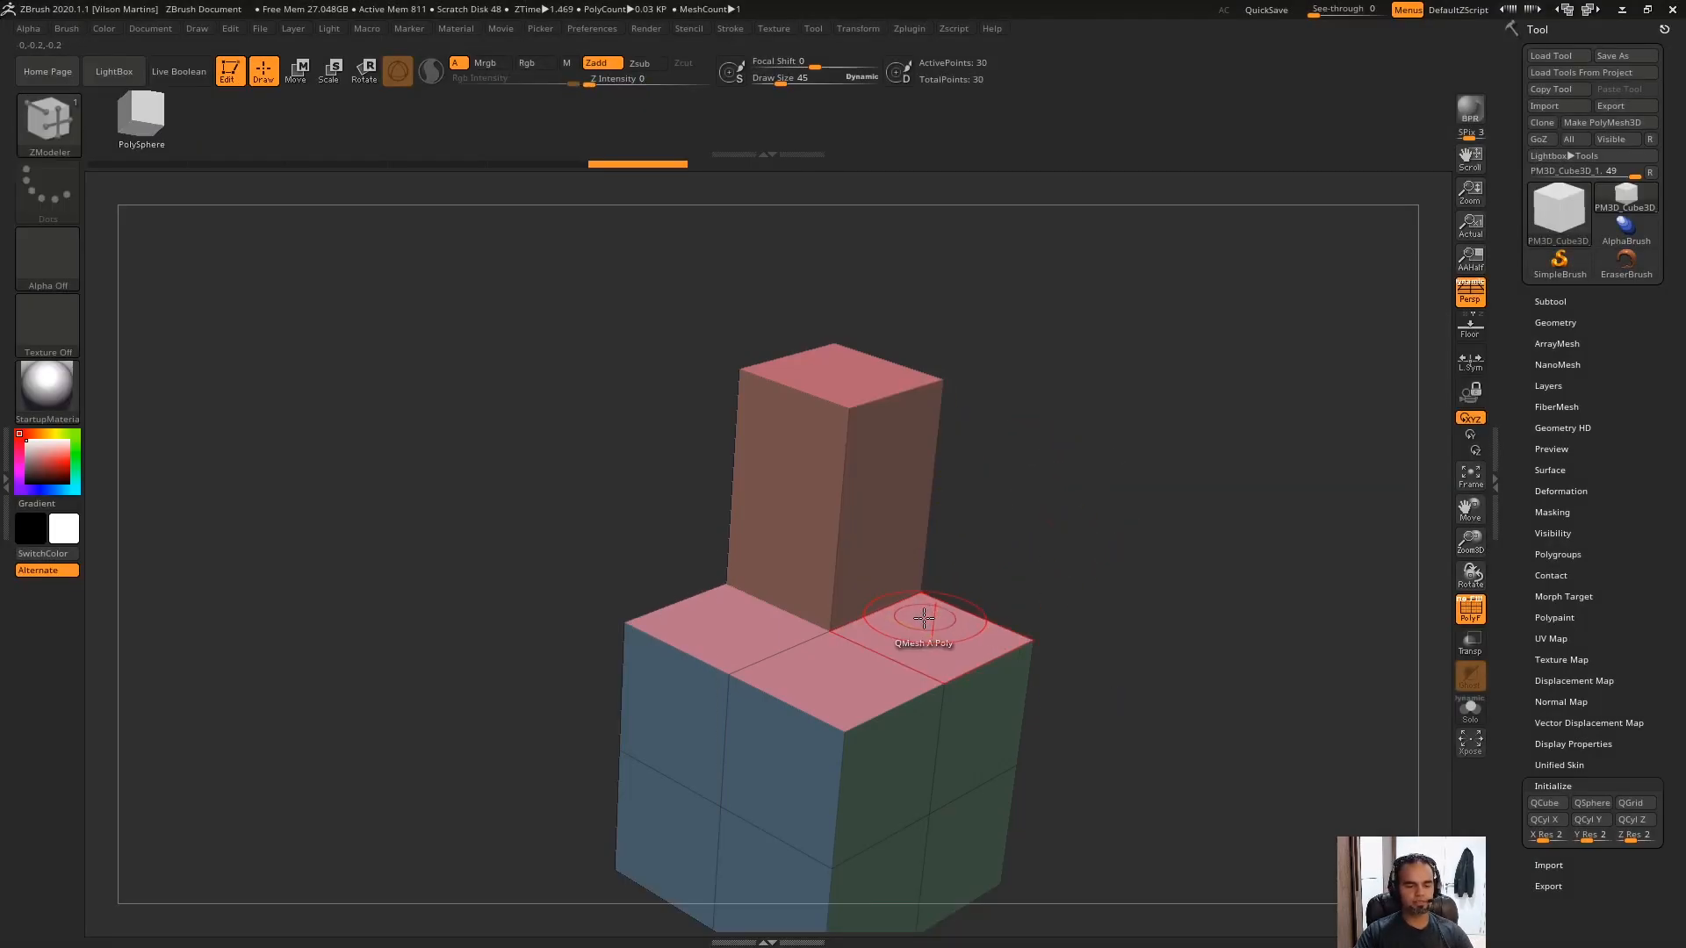
# Set the QMesh alignment to Align Half Step, test it on the top polygon beside the tower, and undo the test.
pyautogui.press('space')
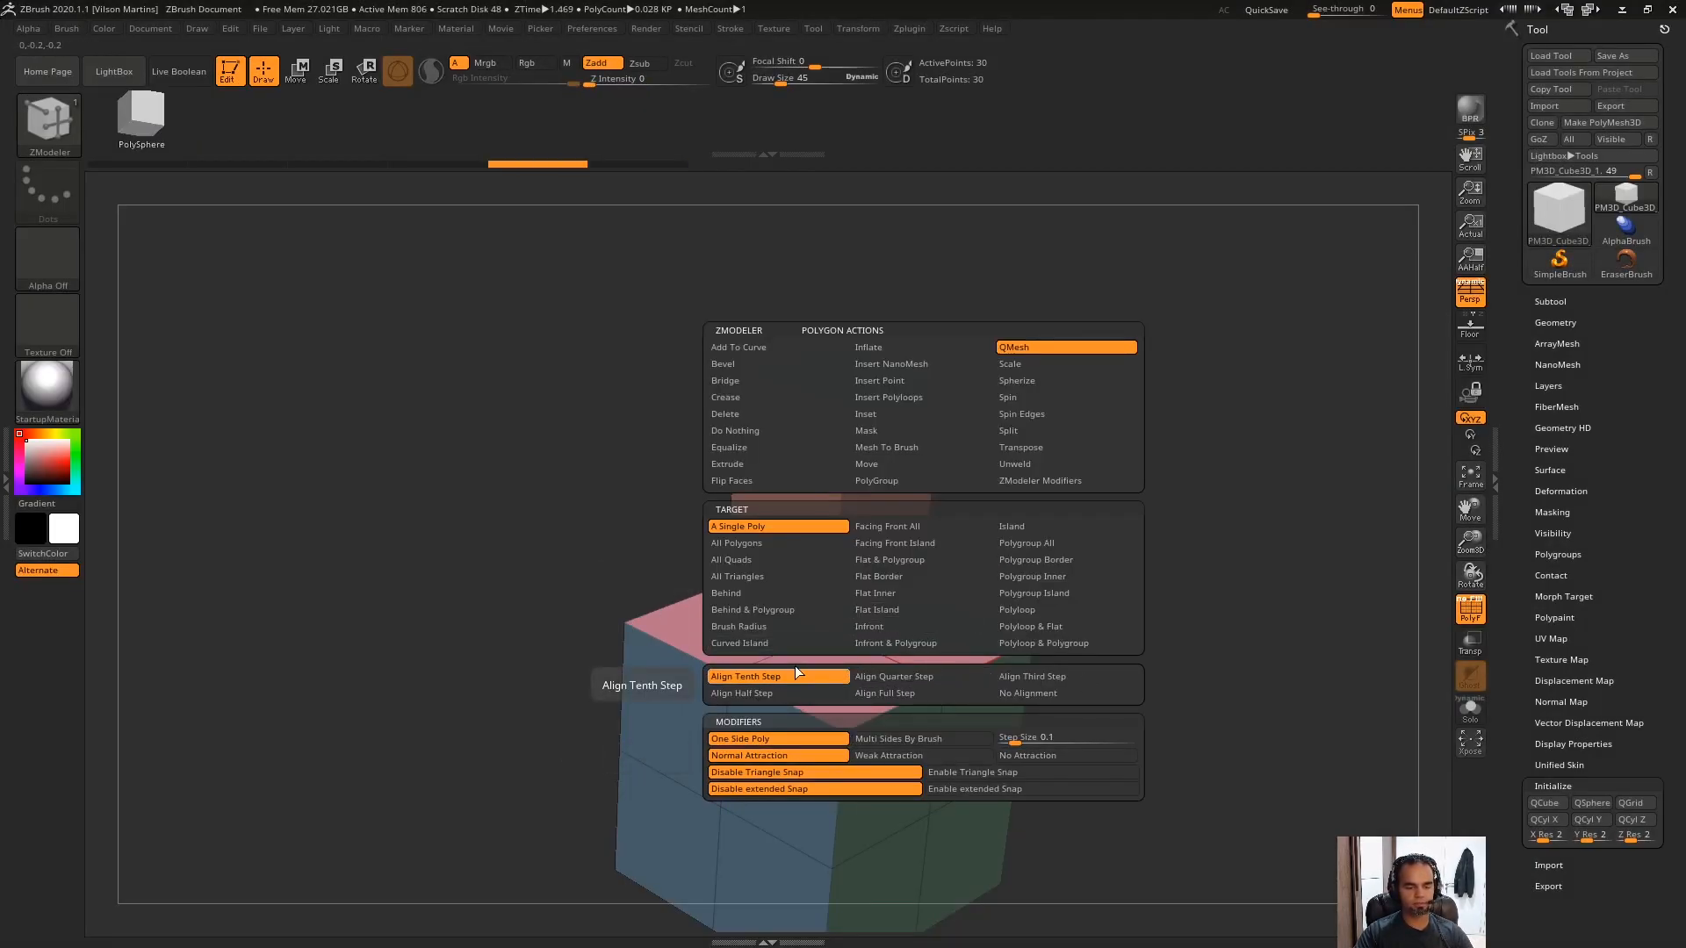
pyautogui.click(1110, 677)
pyautogui.click(905, 694)
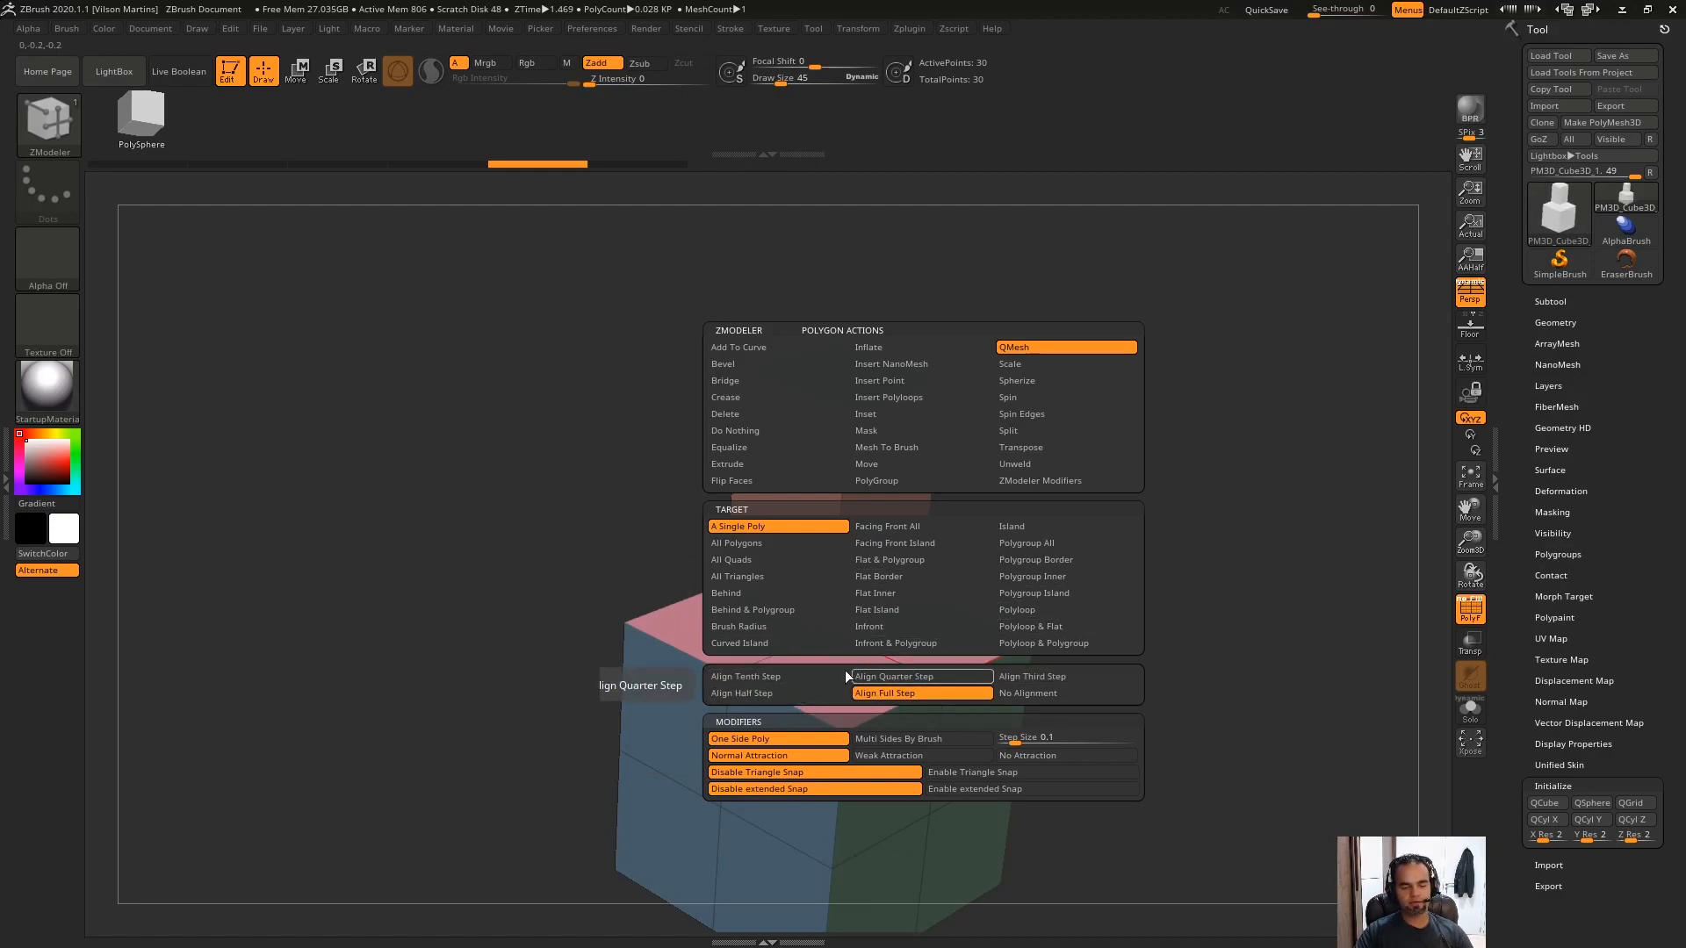
pyautogui.click(746, 693)
pyautogui.moveTo(934, 624); pyautogui.dragTo(963, 489)
pyautogui.hotkey('ctrl', 'z')
# Start a screen capture around the tower, mark step divisions along its front vertical edge, and discard the capture.
pyautogui.press('space')
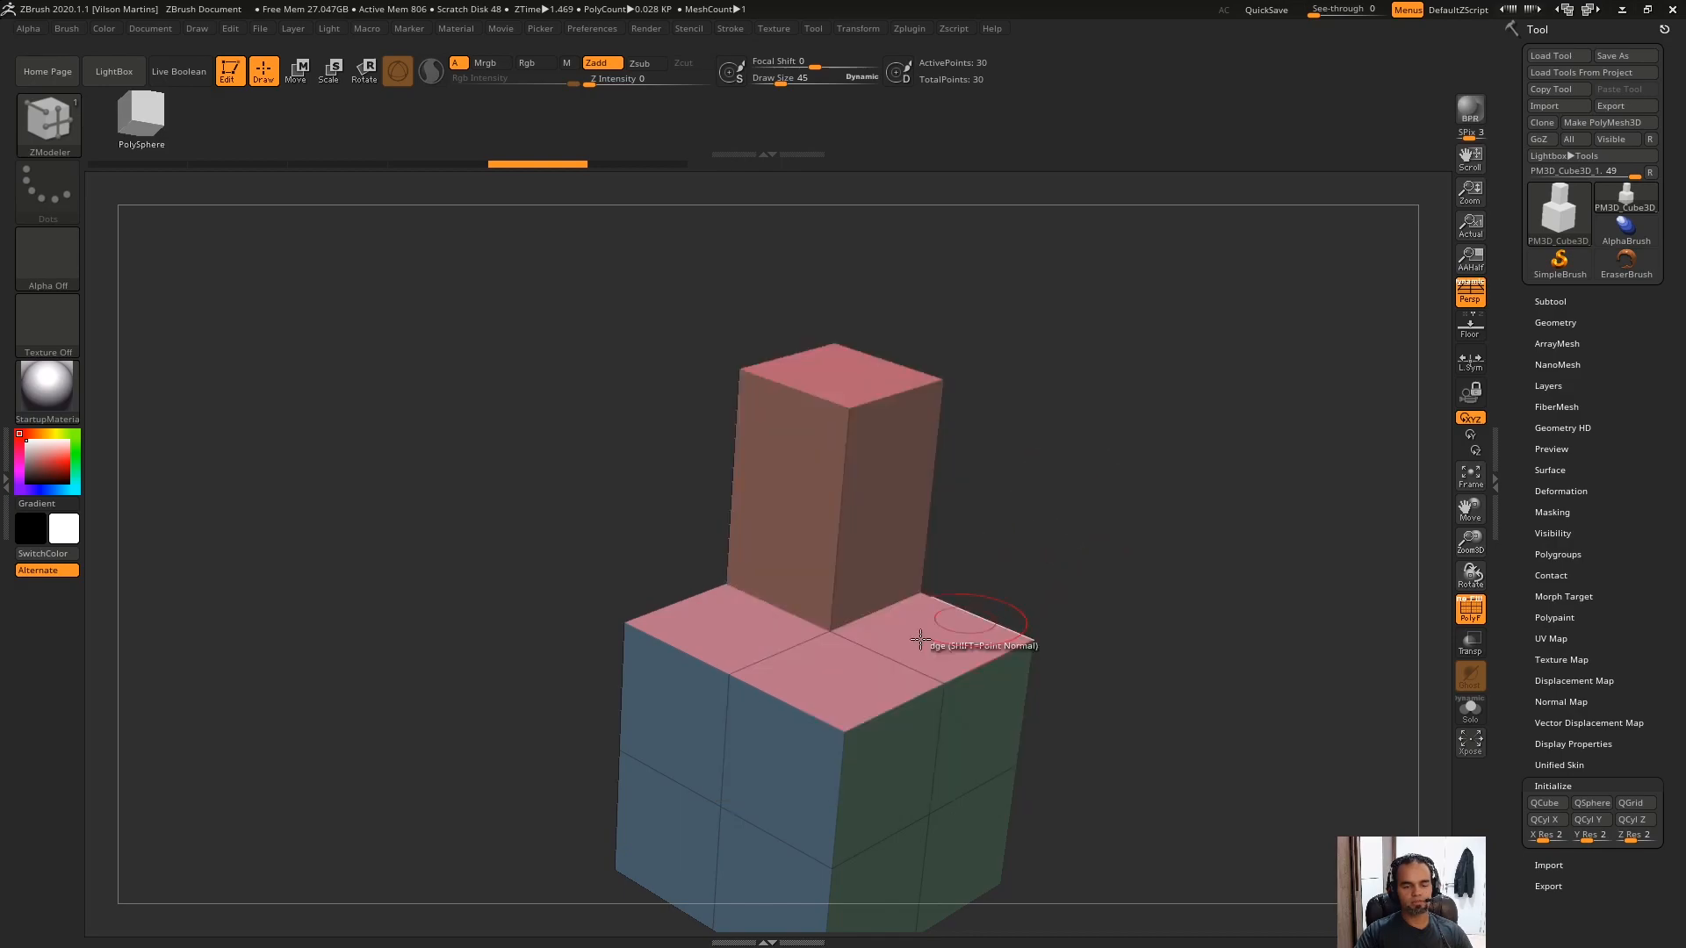
pyautogui.press('Print')
pyautogui.moveTo(1151, 310)
pyautogui.mouseDown()
pyautogui.moveTo(1084, 350)
pyautogui.moveTo(857, 411)
pyautogui.mouseUp()
pyautogui.moveTo(821, 632); pyautogui.dragTo(837, 616)
pyautogui.moveTo(835, 592); pyautogui.dragTo(842, 593)
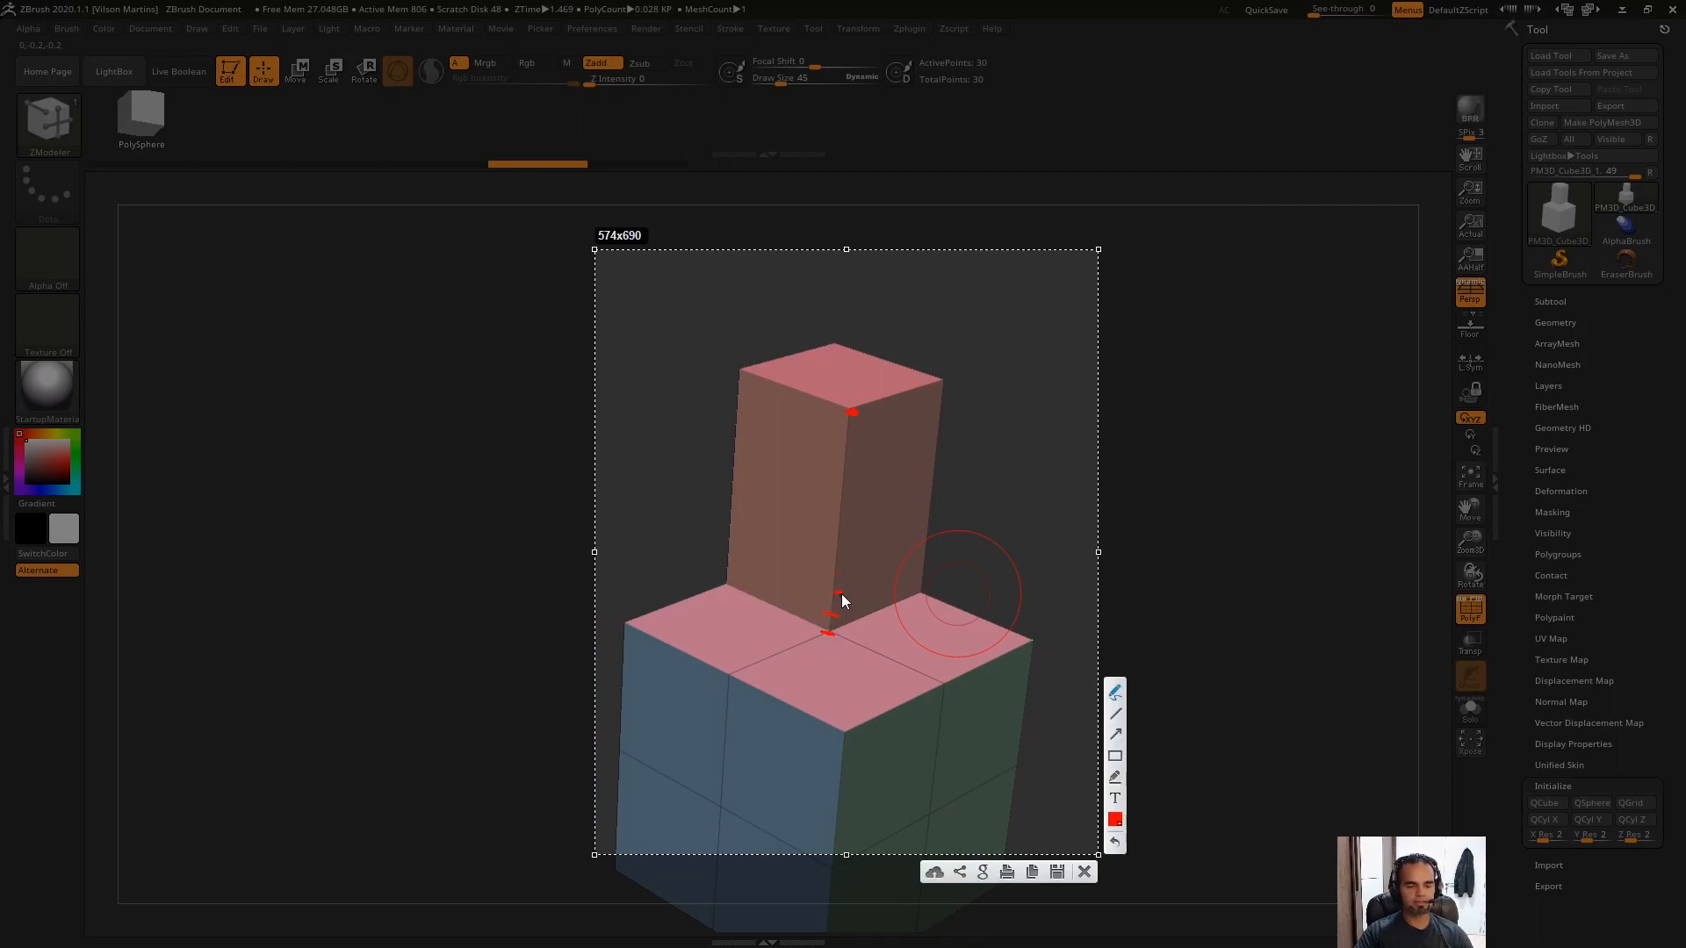
pyautogui.moveTo(945, 671); pyautogui.dragTo(936, 689)
pyautogui.hotkey('ctrl', 'z')
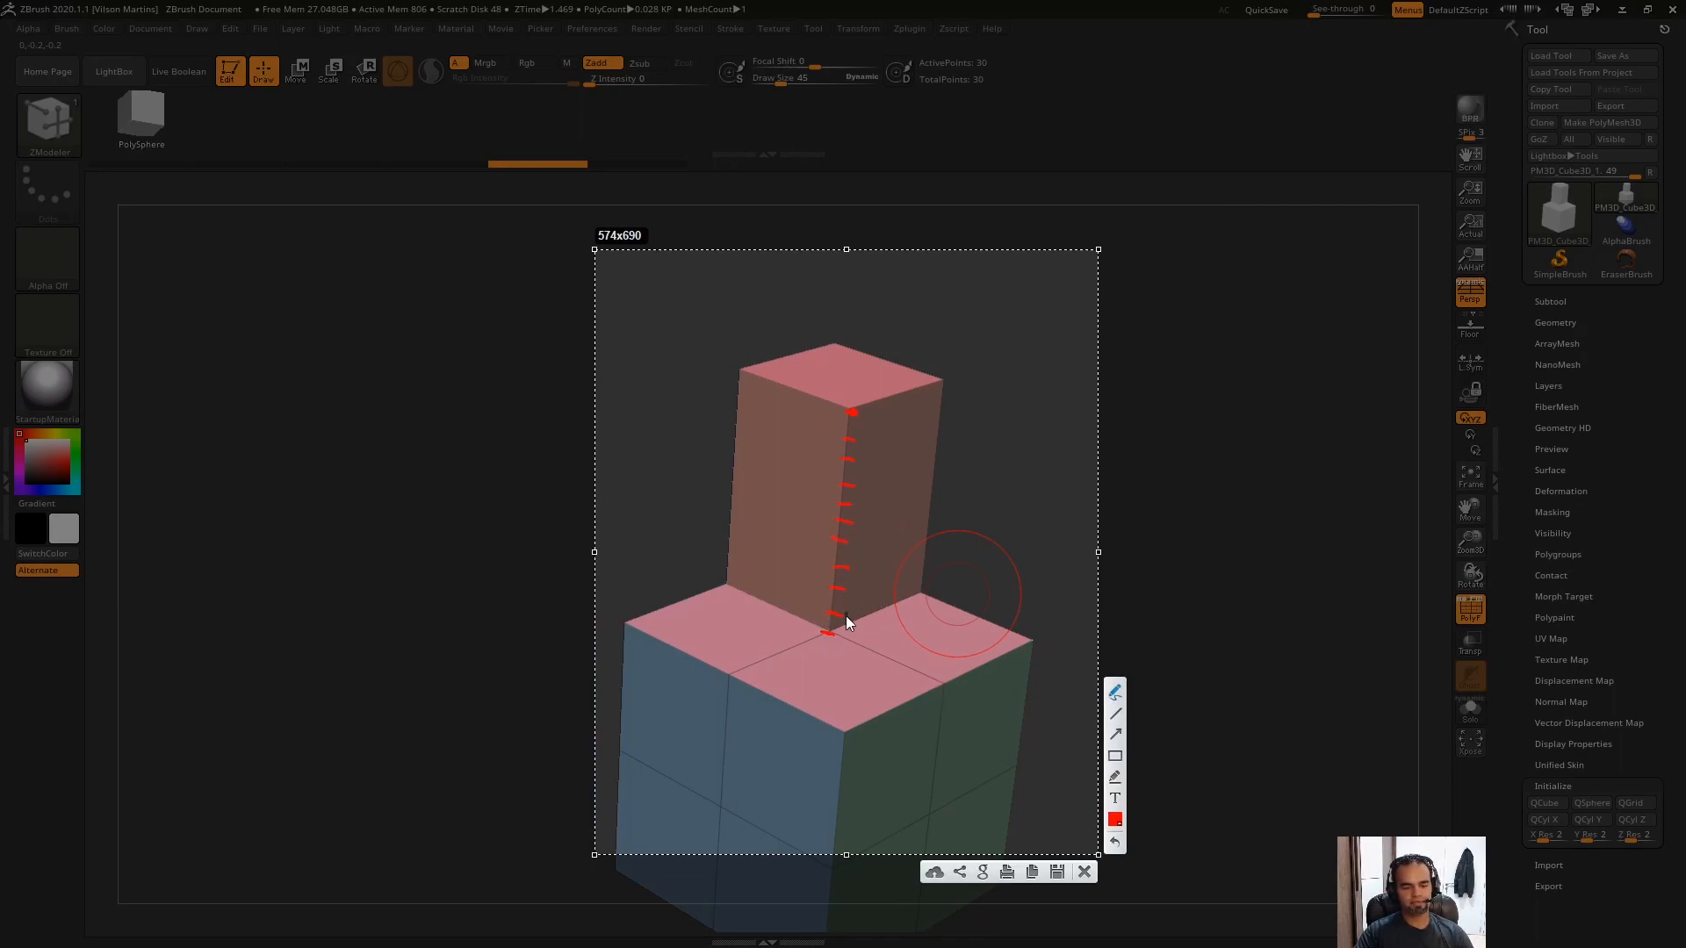
pyautogui.moveTo(853, 620); pyautogui.dragTo(850, 615)
pyautogui.moveTo(854, 542); pyautogui.dragTo(861, 533)
pyautogui.press('Escape')
# Test raising the polygon beside the tower before and after switching to Align Quarter Step, undoing each attempt.
pyautogui.moveTo(925, 643)
pyautogui.mouseDown()
pyautogui.moveTo(951, 499)
pyautogui.moveTo(924, 636)
pyautogui.moveTo(944, 514)
pyautogui.mouseUp()
pyautogui.hotkey('ctrl', 'z')
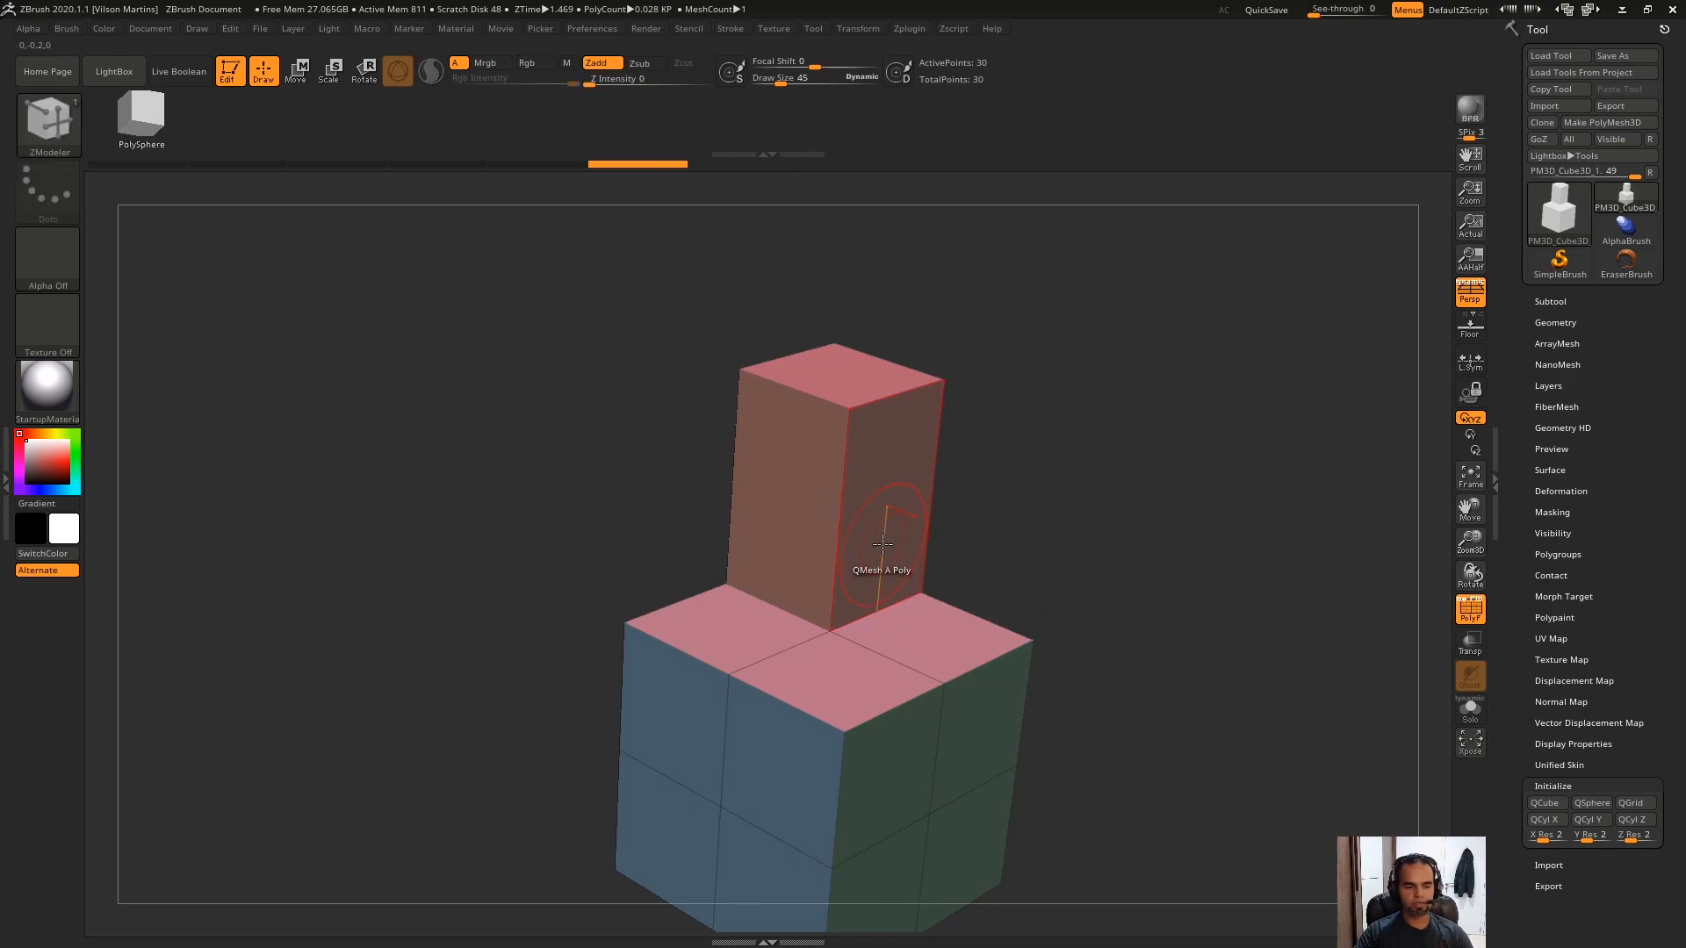
pyautogui.press('space')
pyautogui.click(941, 680)
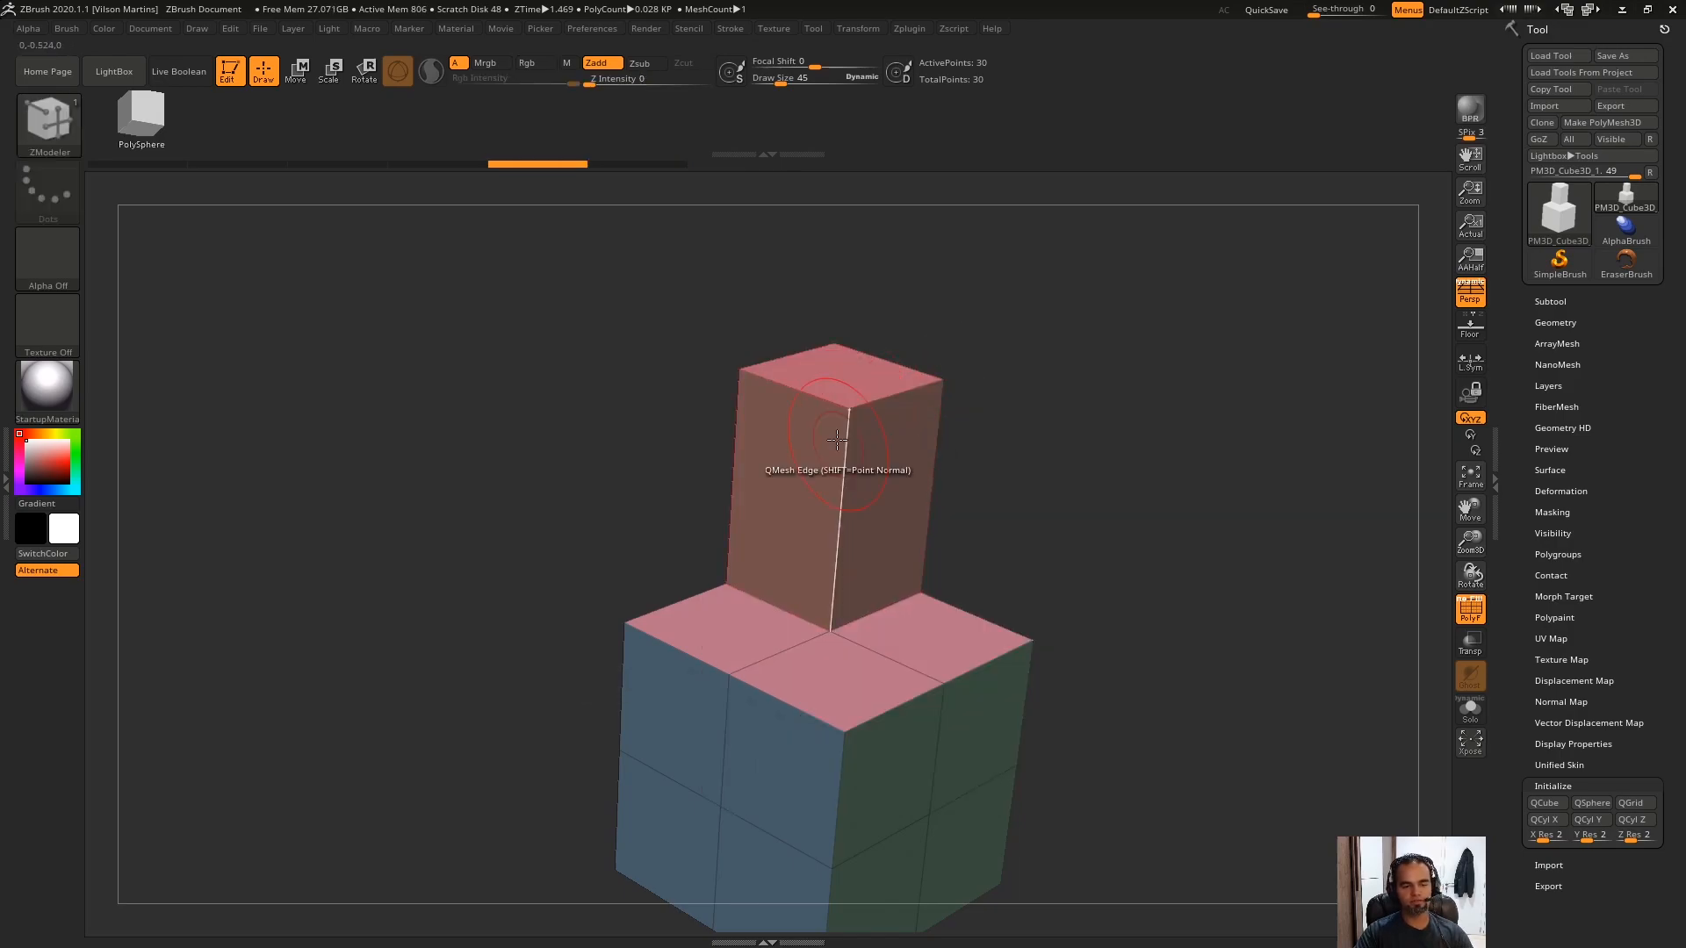
pyautogui.moveTo(922, 610); pyautogui.dragTo(941, 527)
pyautogui.hotkey('ctrl', 'z')
# Try another QMesh alignment step for the polygon beside the tower and undo the last change.
pyautogui.press('space')
pyautogui.hotkey('ctrl', 'z')
pyautogui.press('space')
pyautogui.click(817, 690)
pyautogui.hotkey('ctrl', 'z')
# Set the alignment to Align Full Step, raise the polygon beside the tower to its full height twice, undoing each.
pyautogui.press('space')
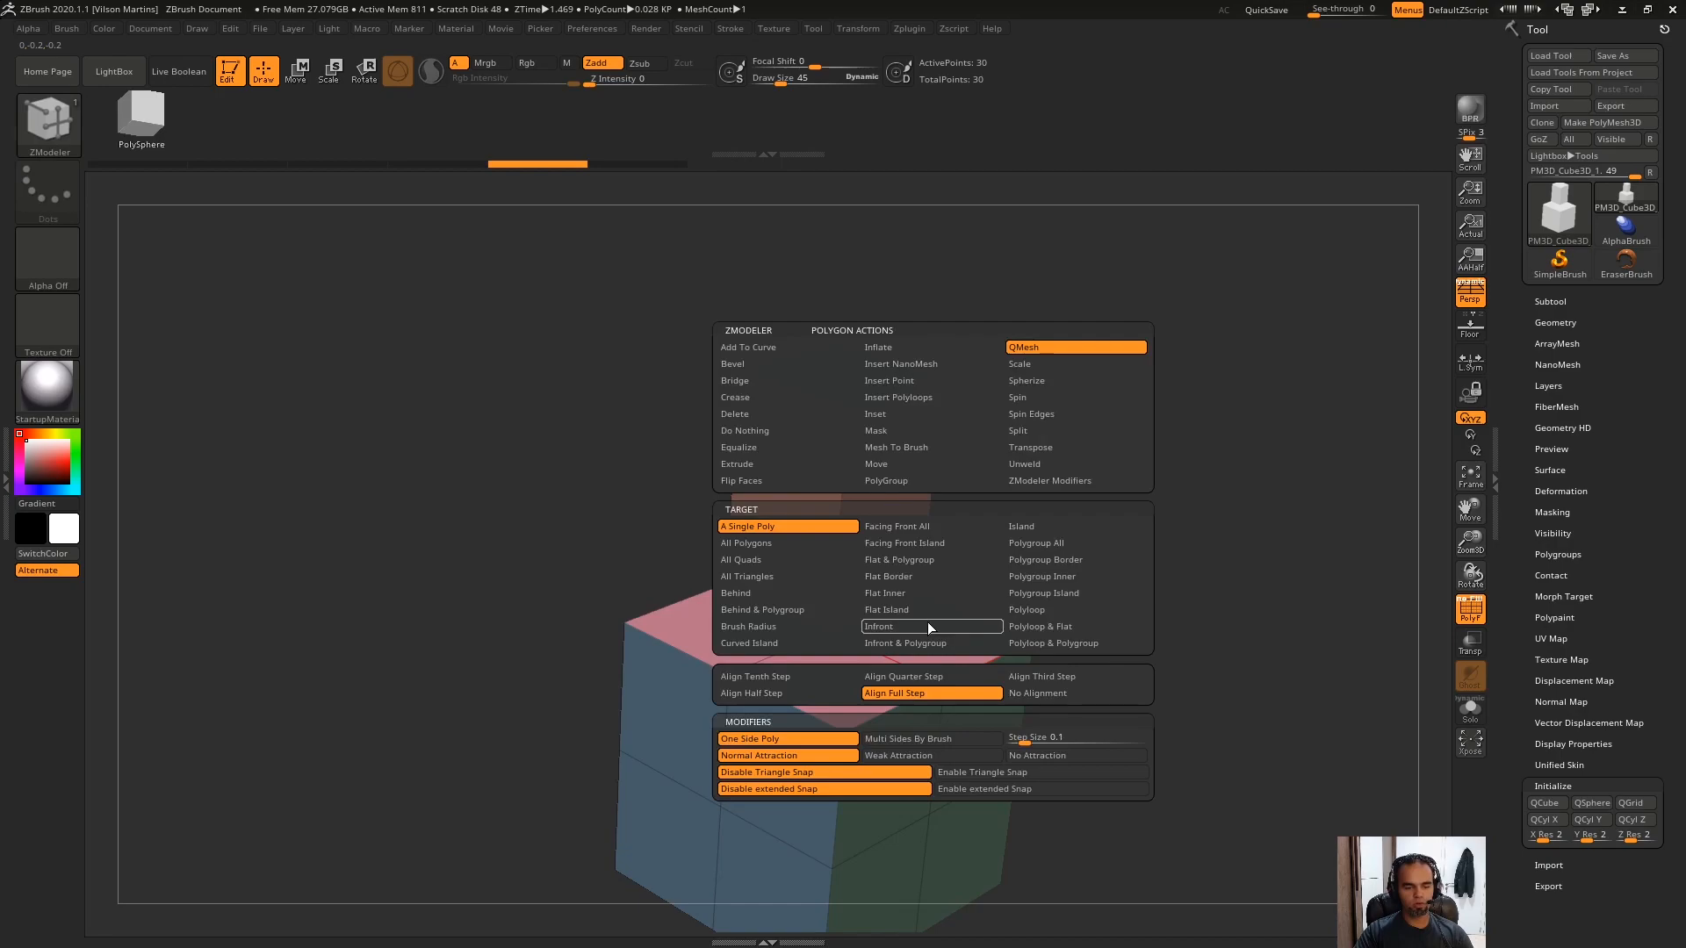
pyautogui.click(914, 694)
pyautogui.moveTo(940, 621); pyautogui.dragTo(926, 476)
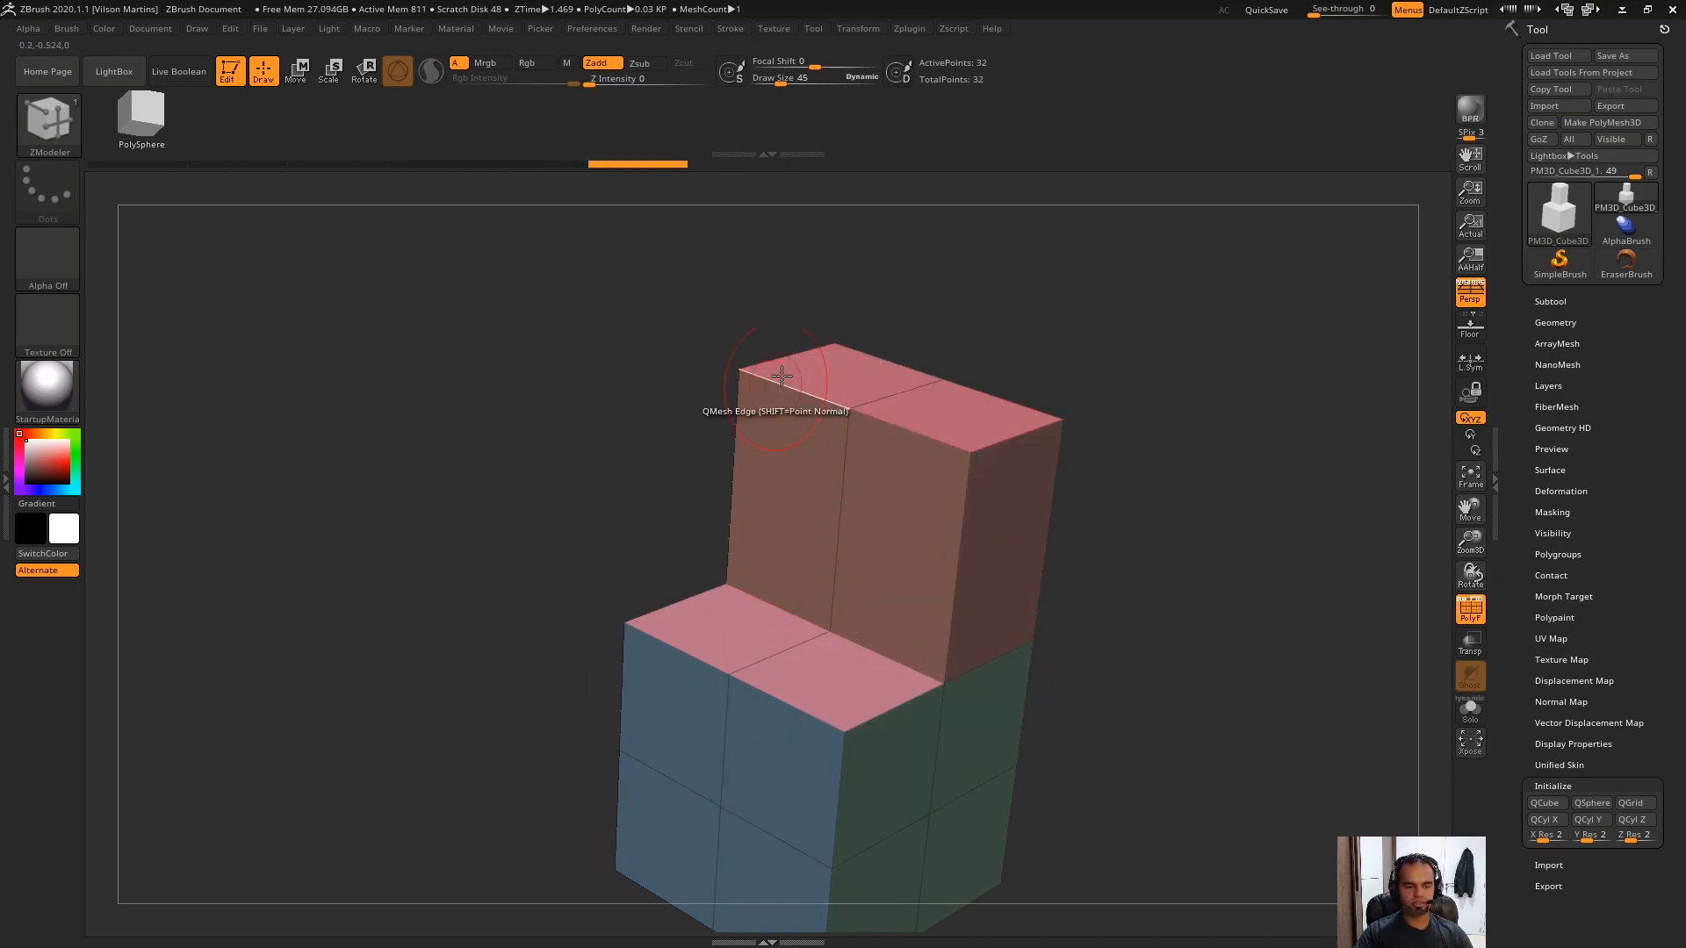
pyautogui.hotkey('ctrl', 'z')
pyautogui.moveTo(922, 637); pyautogui.dragTo(914, 430)
pyautogui.hotkey('ctrl', 'z')
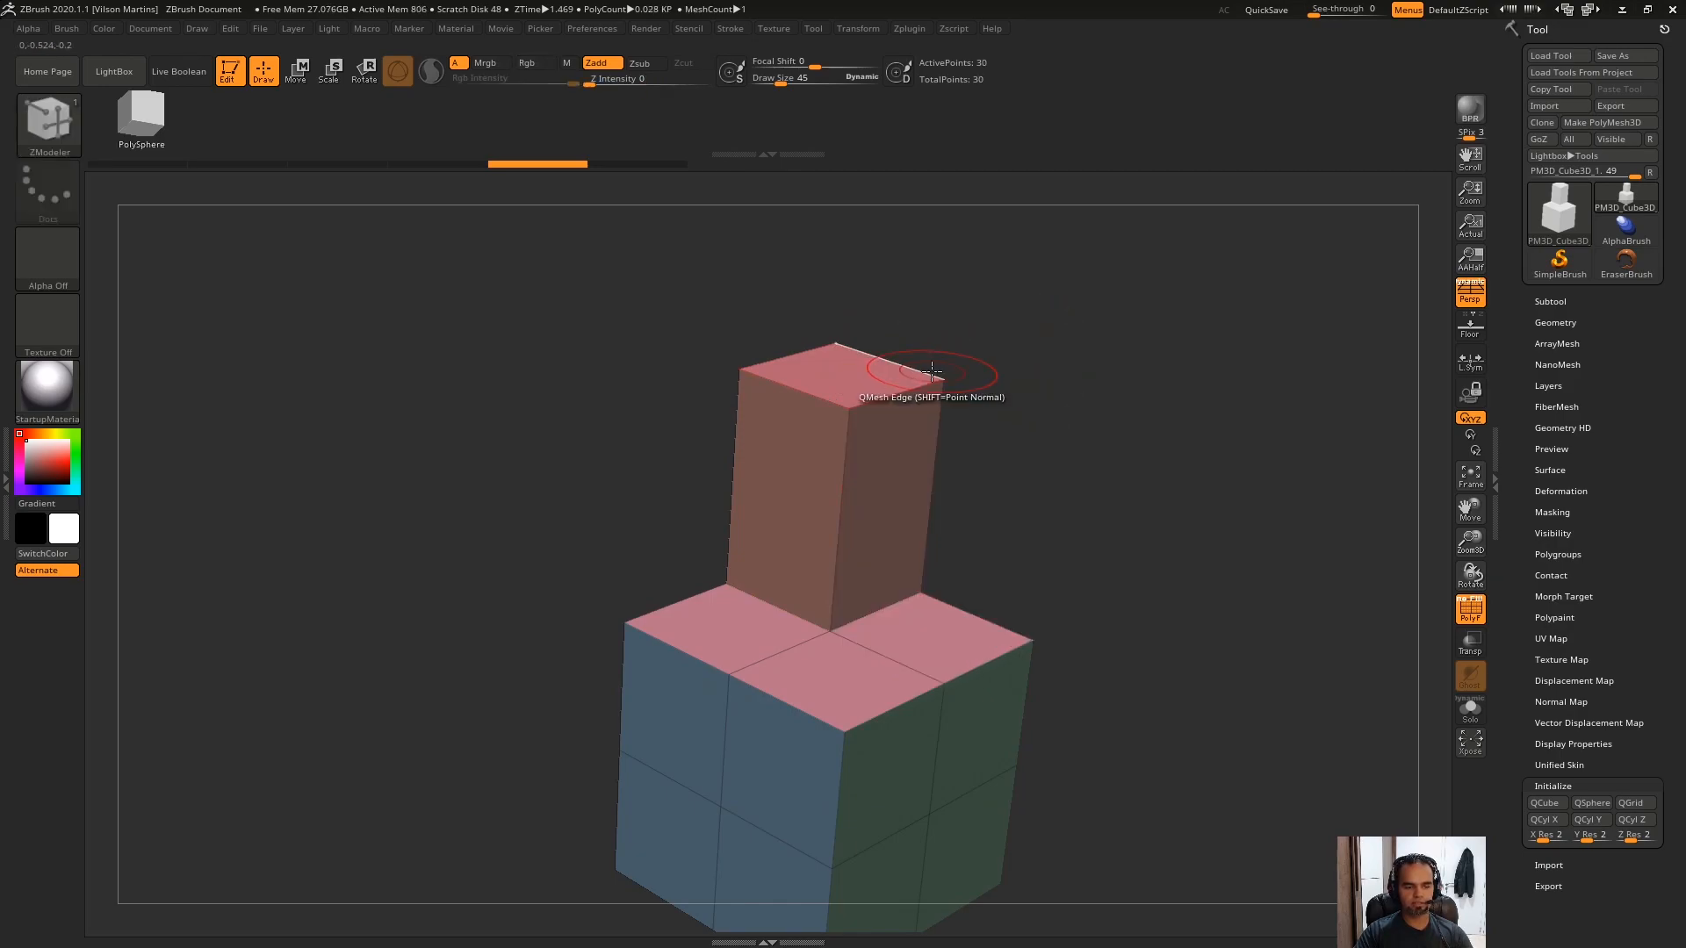
pyautogui.moveTo(925, 621); pyautogui.dragTo(926, 634, button='right')
# Set the QMesh alignment to No Alignment, test it on the polygon beside the tower, and undo back to the plain cube.
pyautogui.press('space')
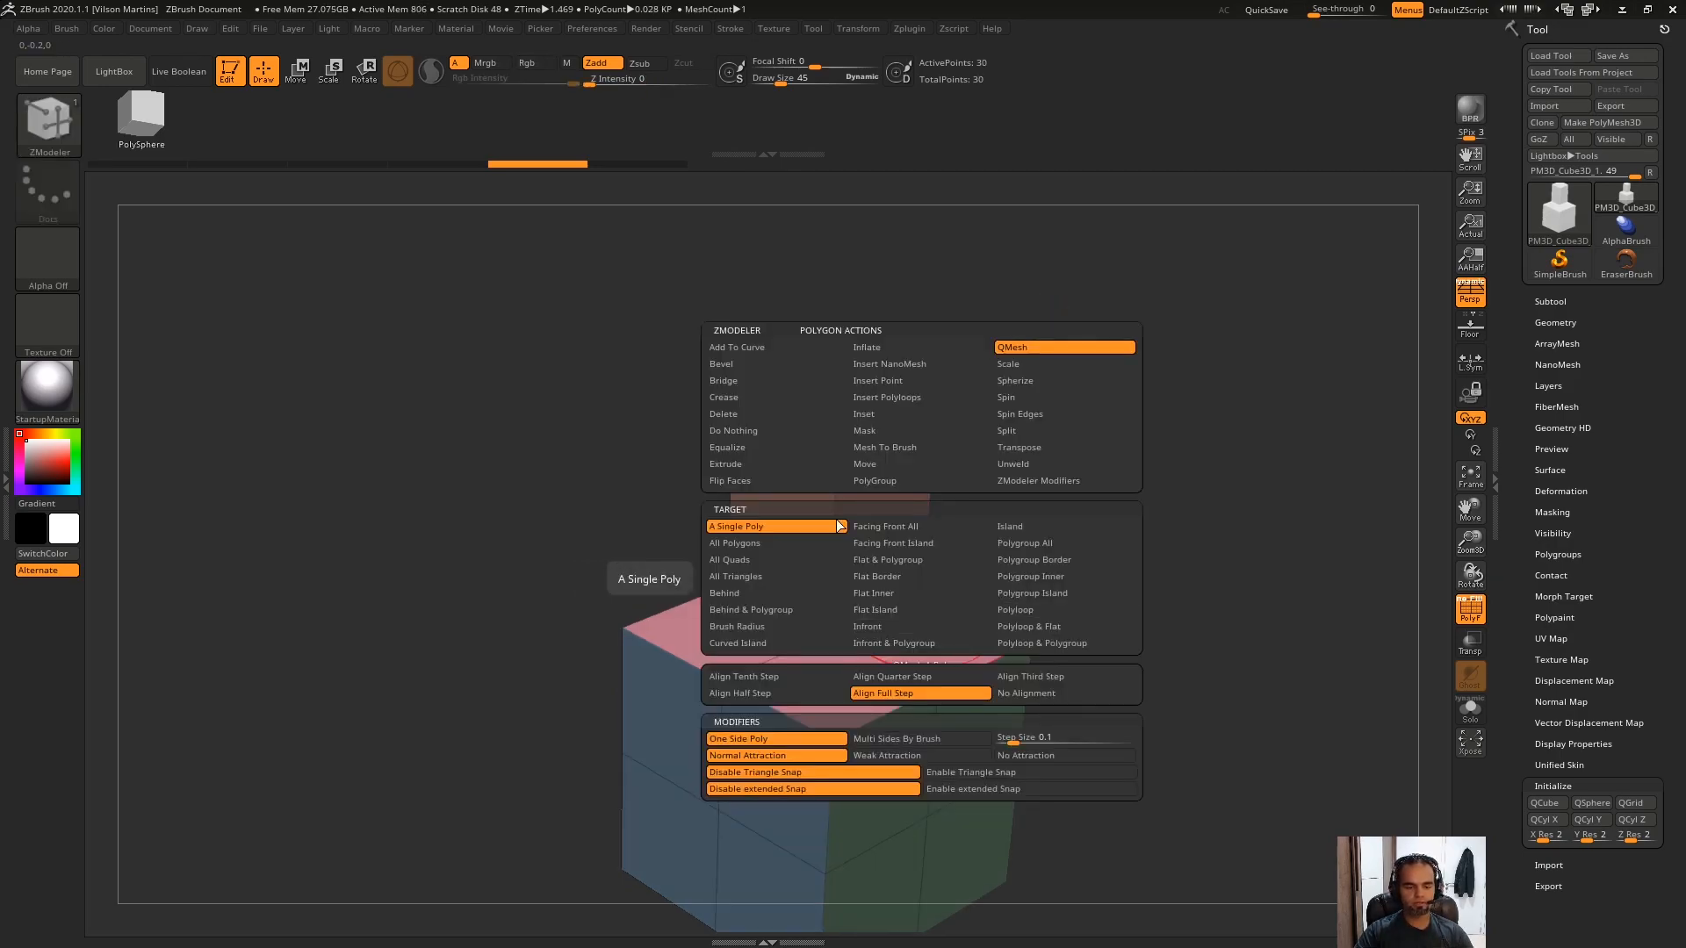
pyautogui.click(1052, 694)
pyautogui.moveTo(922, 612); pyautogui.dragTo(940, 569)
pyautogui.hotkey('ctrl', 'z')
pyautogui.hotkey('ctrl', 'z')
pyautogui.moveTo(1089, 514); pyautogui.dragTo(1059, 509)
# Extrude a top polygon upward twice with the One Side Poly modifier, undoing each extrusion.
pyautogui.press('space')
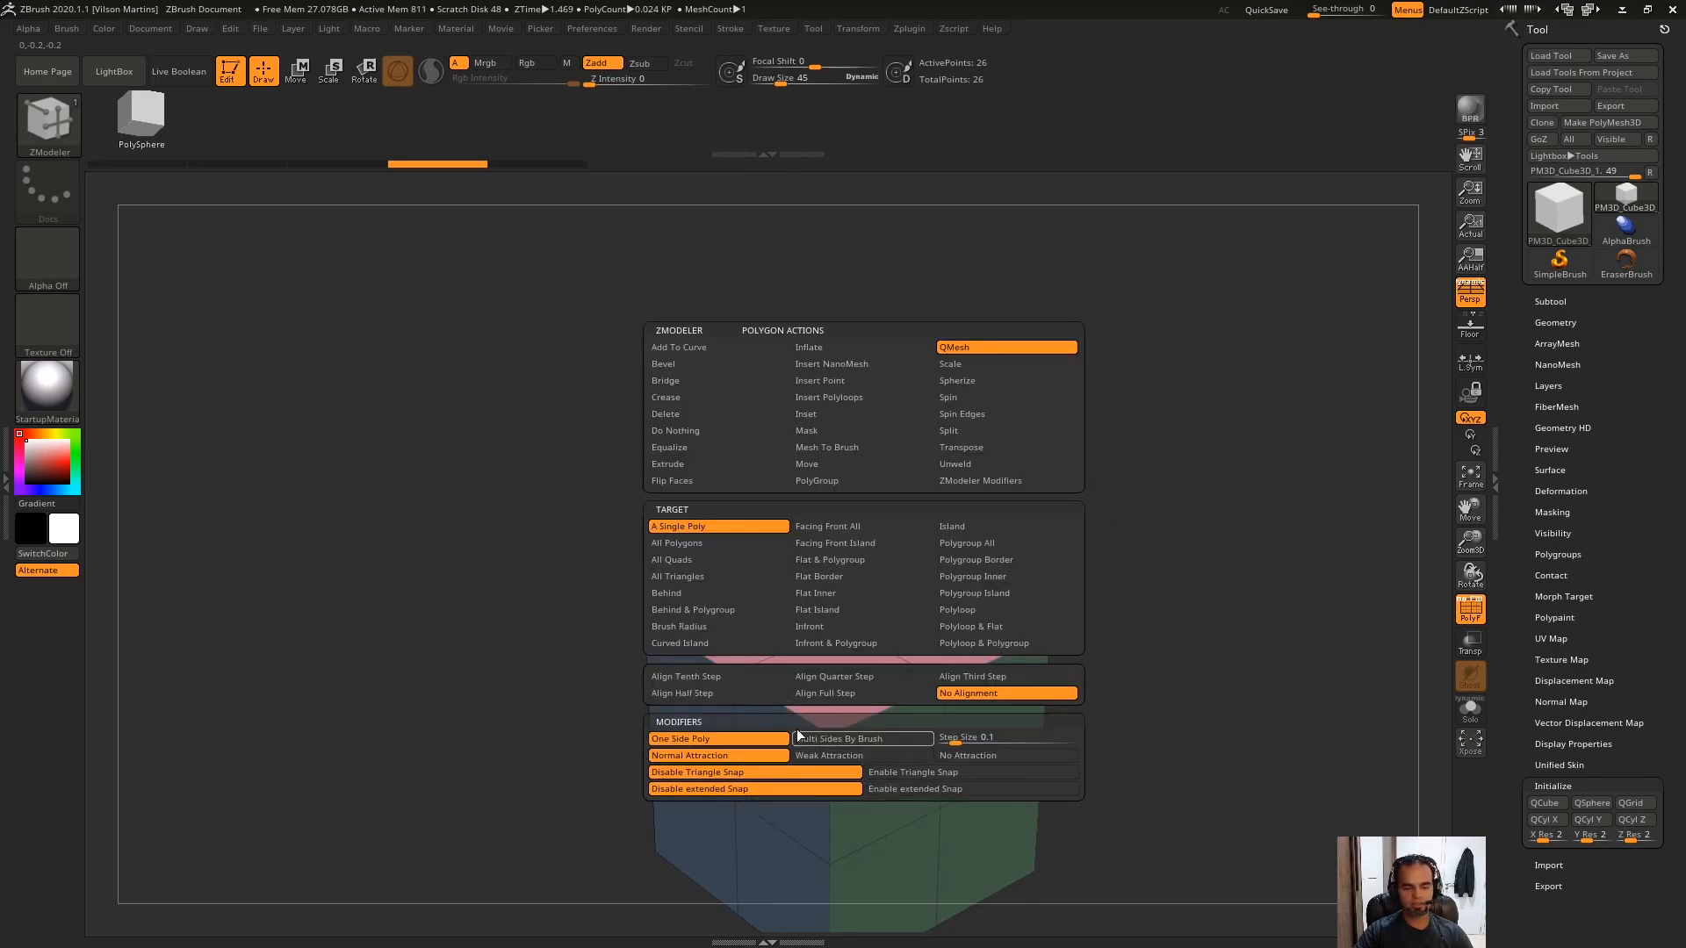
pyautogui.moveTo(866, 598); pyautogui.dragTo(888, 268)
pyautogui.moveTo(1089, 308); pyautogui.dragTo(987, 325)
pyautogui.moveTo(1124, 386); pyautogui.dragTo(995, 516)
pyautogui.moveTo(1150, 516); pyautogui.dragTo(1065, 501)
pyautogui.hotkey('ctrl', 'z')
pyautogui.moveTo(824, 618); pyautogui.dragTo(919, 100)
pyautogui.hotkey('ctrl', 'z')
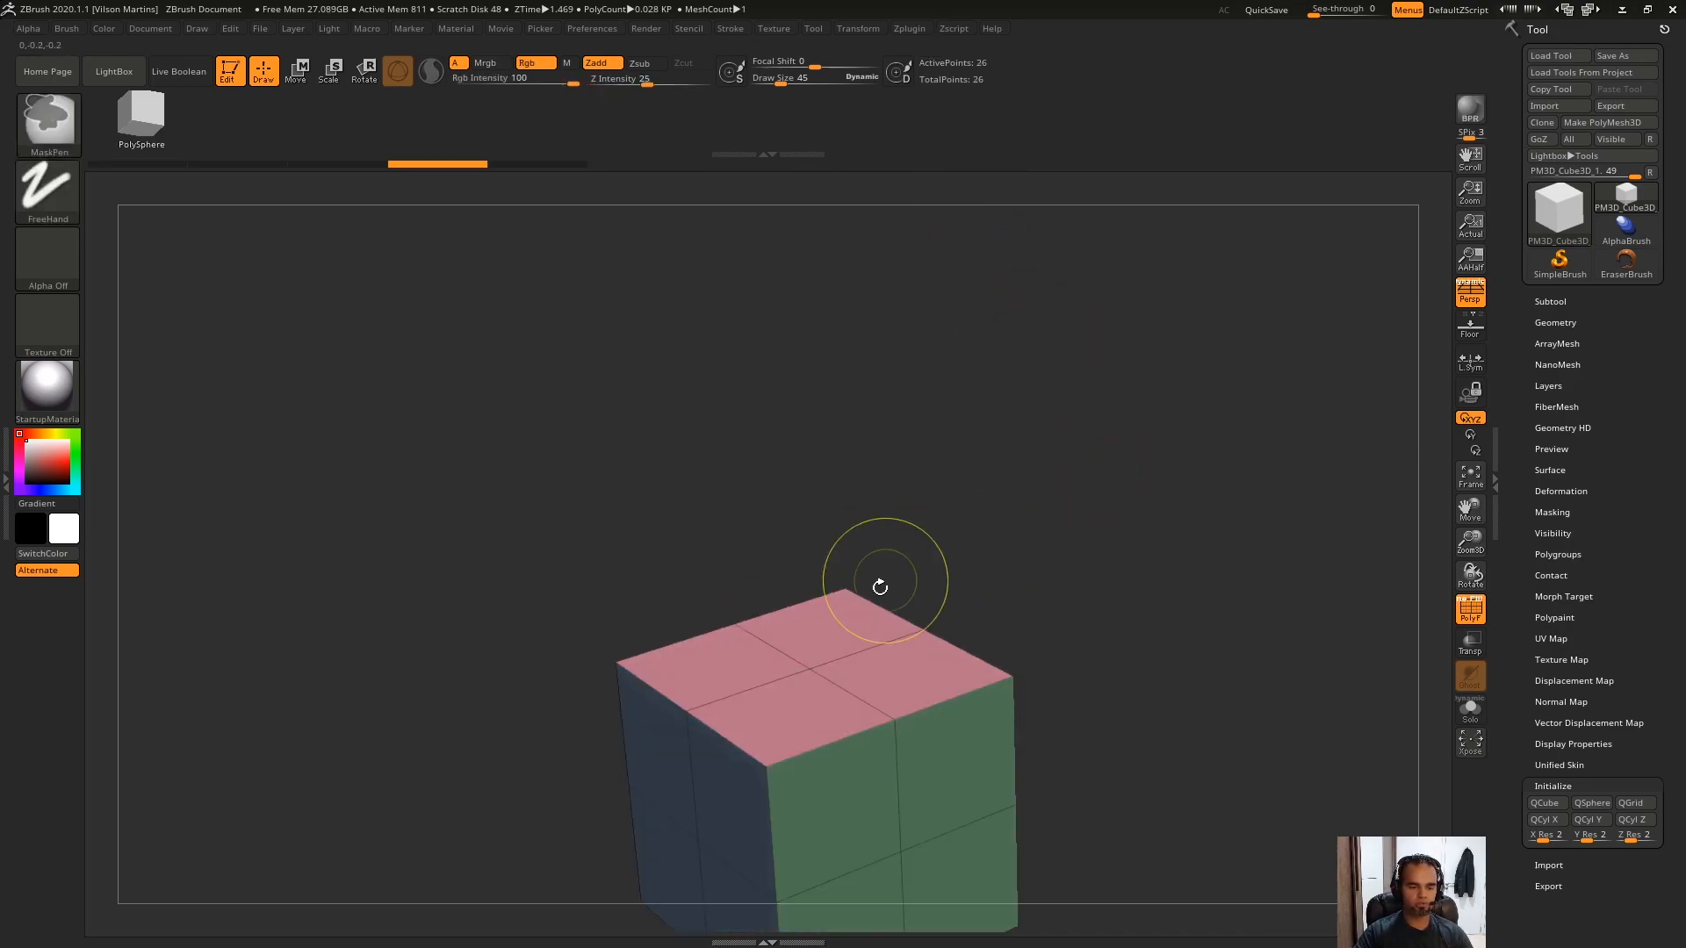
# Set the QMesh modifier to Multi Sides By Brush, extrude a top polygon into a tall tower, and view it straight from the side.
pyautogui.press('space')
pyautogui.click(870, 740)
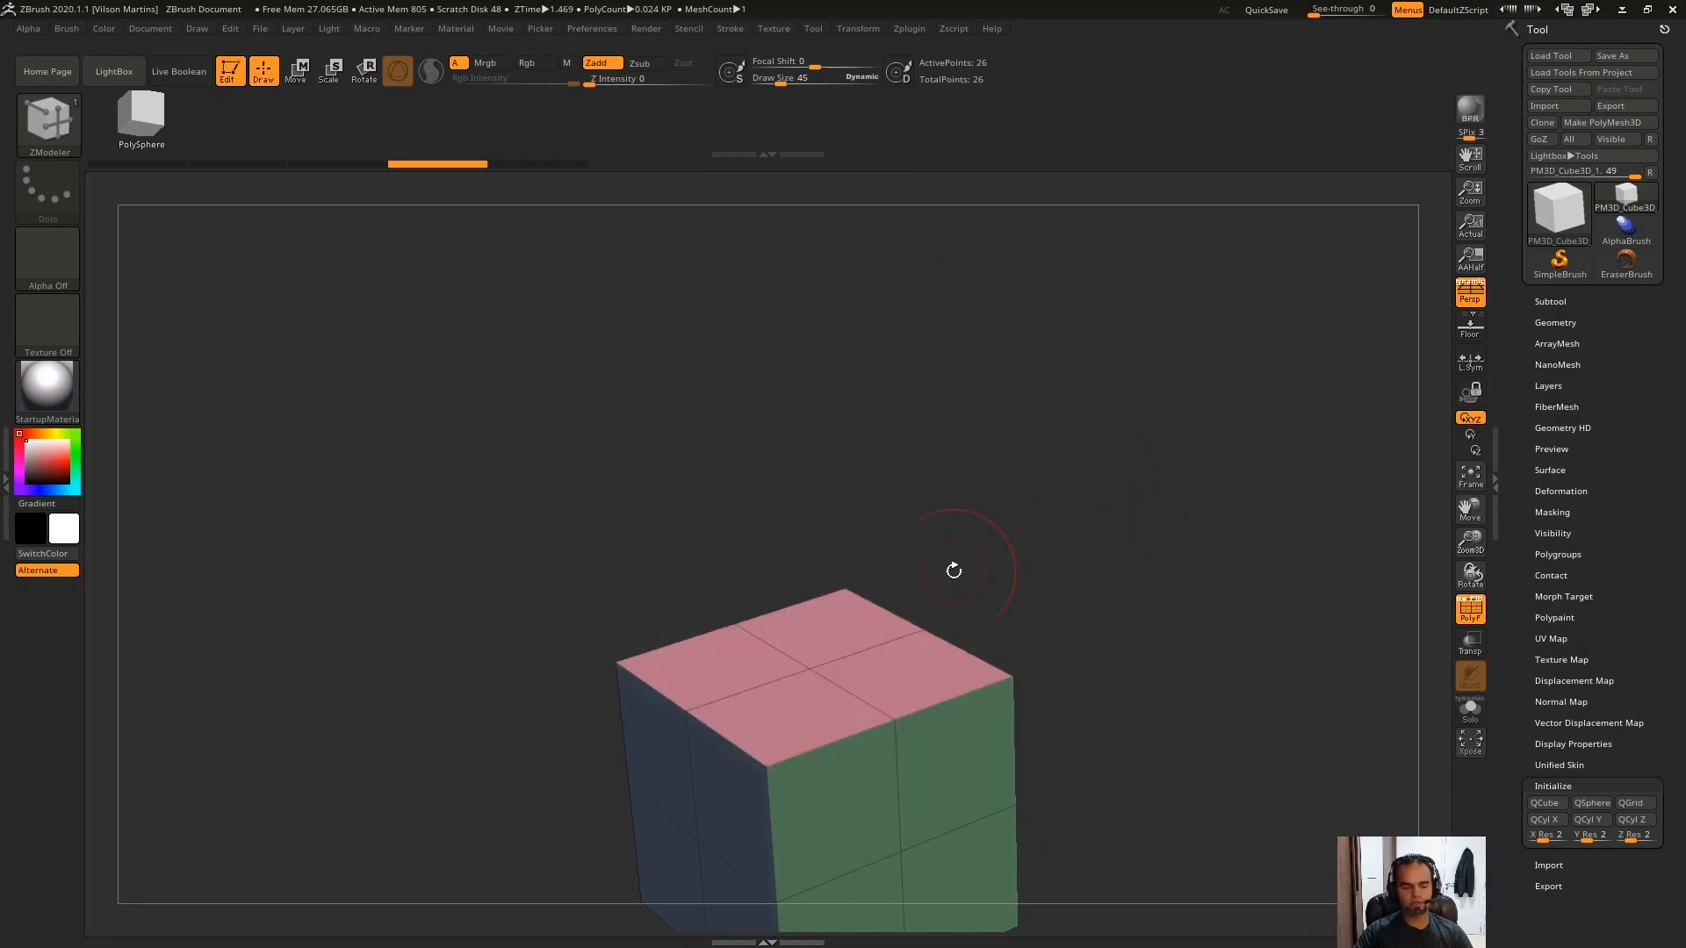
pyautogui.keyDown('shift'); pyautogui.moveTo(939, 526); pyautogui.dragTo(993, 498); pyautogui.keyUp('shift')
pyautogui.moveTo(816, 595); pyautogui.dragTo(951, 110)
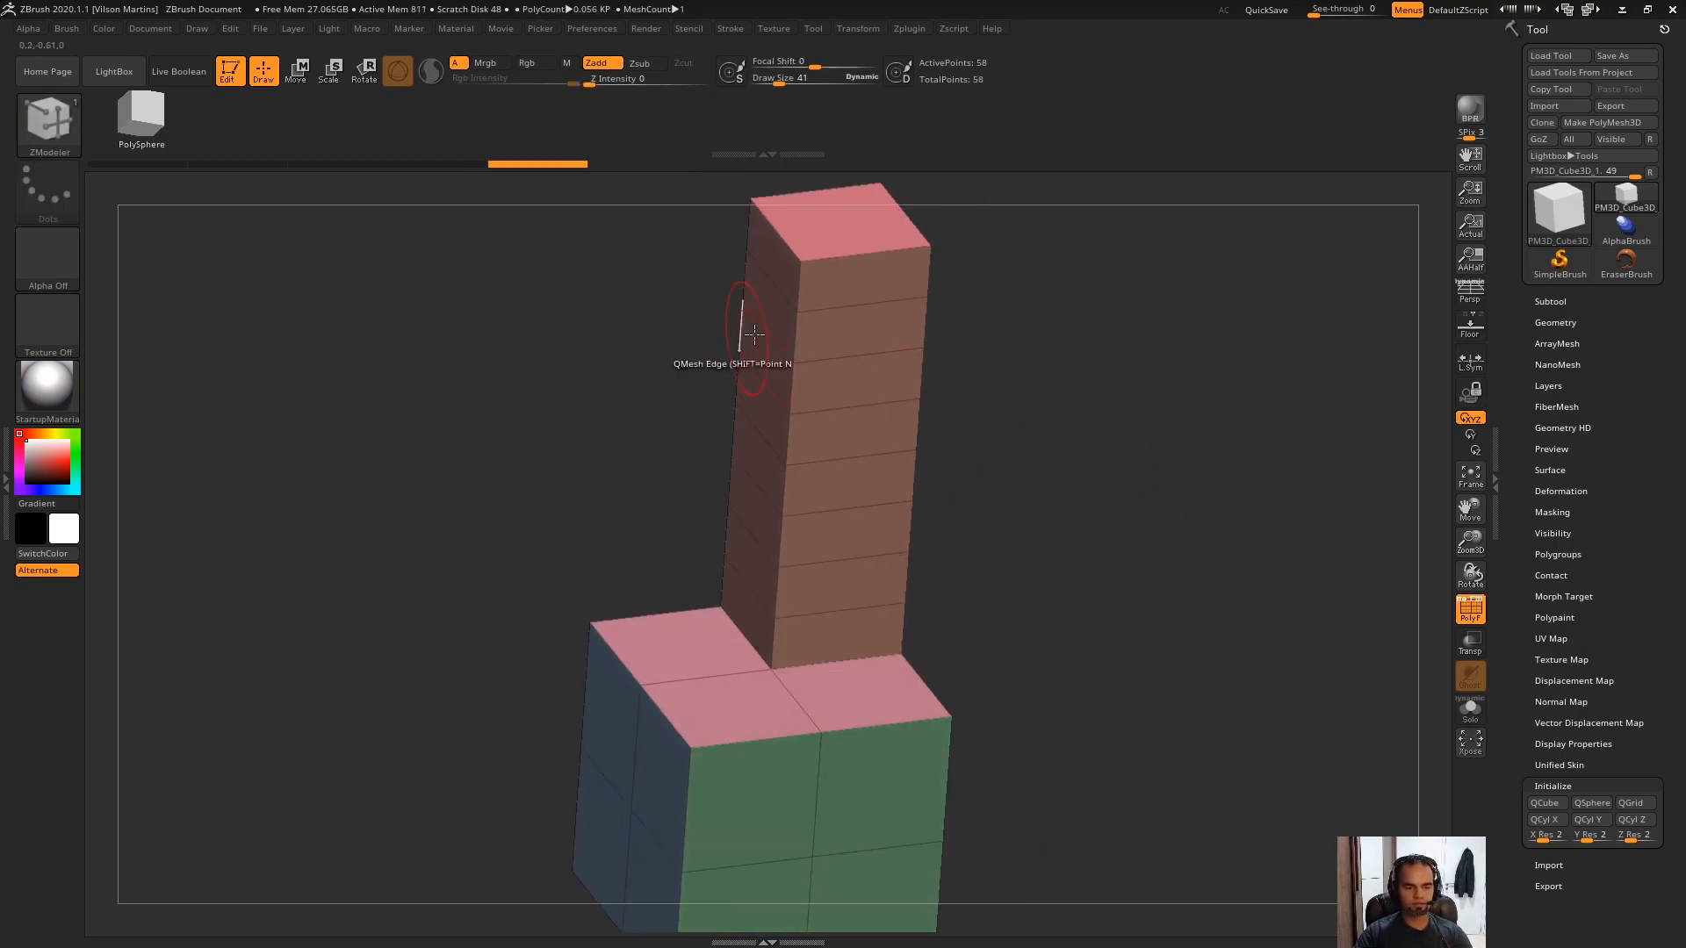
pyautogui.keyDown('shift'); pyautogui.moveTo(965, 439); pyautogui.dragTo(1002, 377); pyautogui.keyUp('shift')
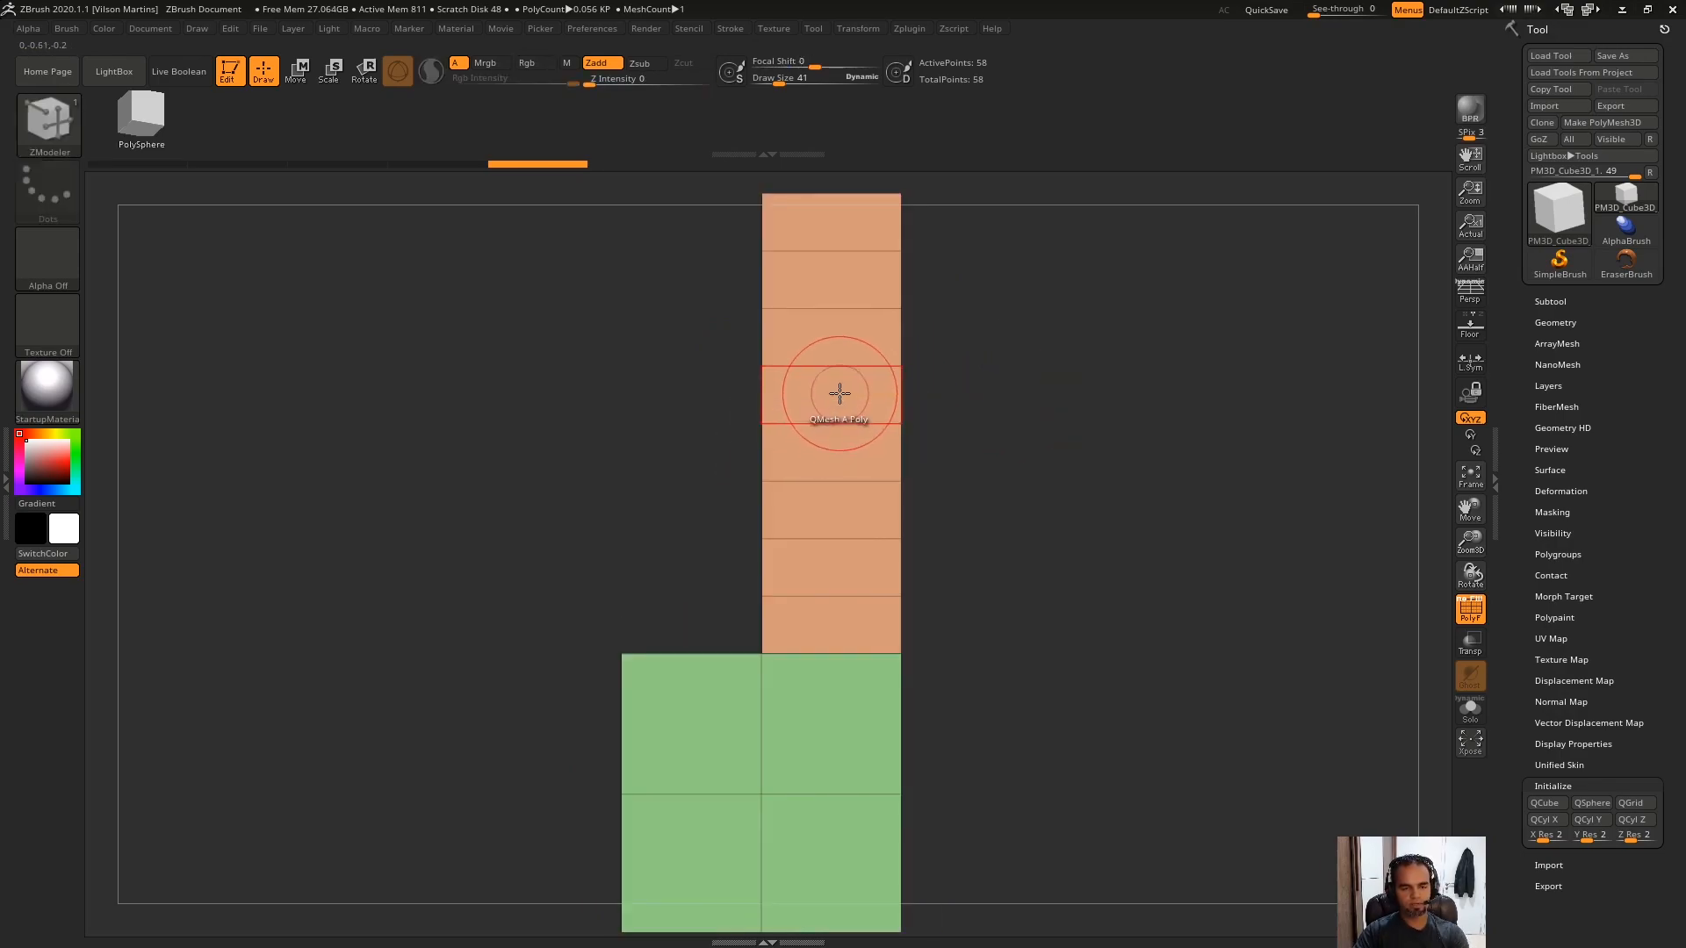
# Start a screen capture of the tower, mark the spacing of its segments, and discard the capture.
pyautogui.press('Print')
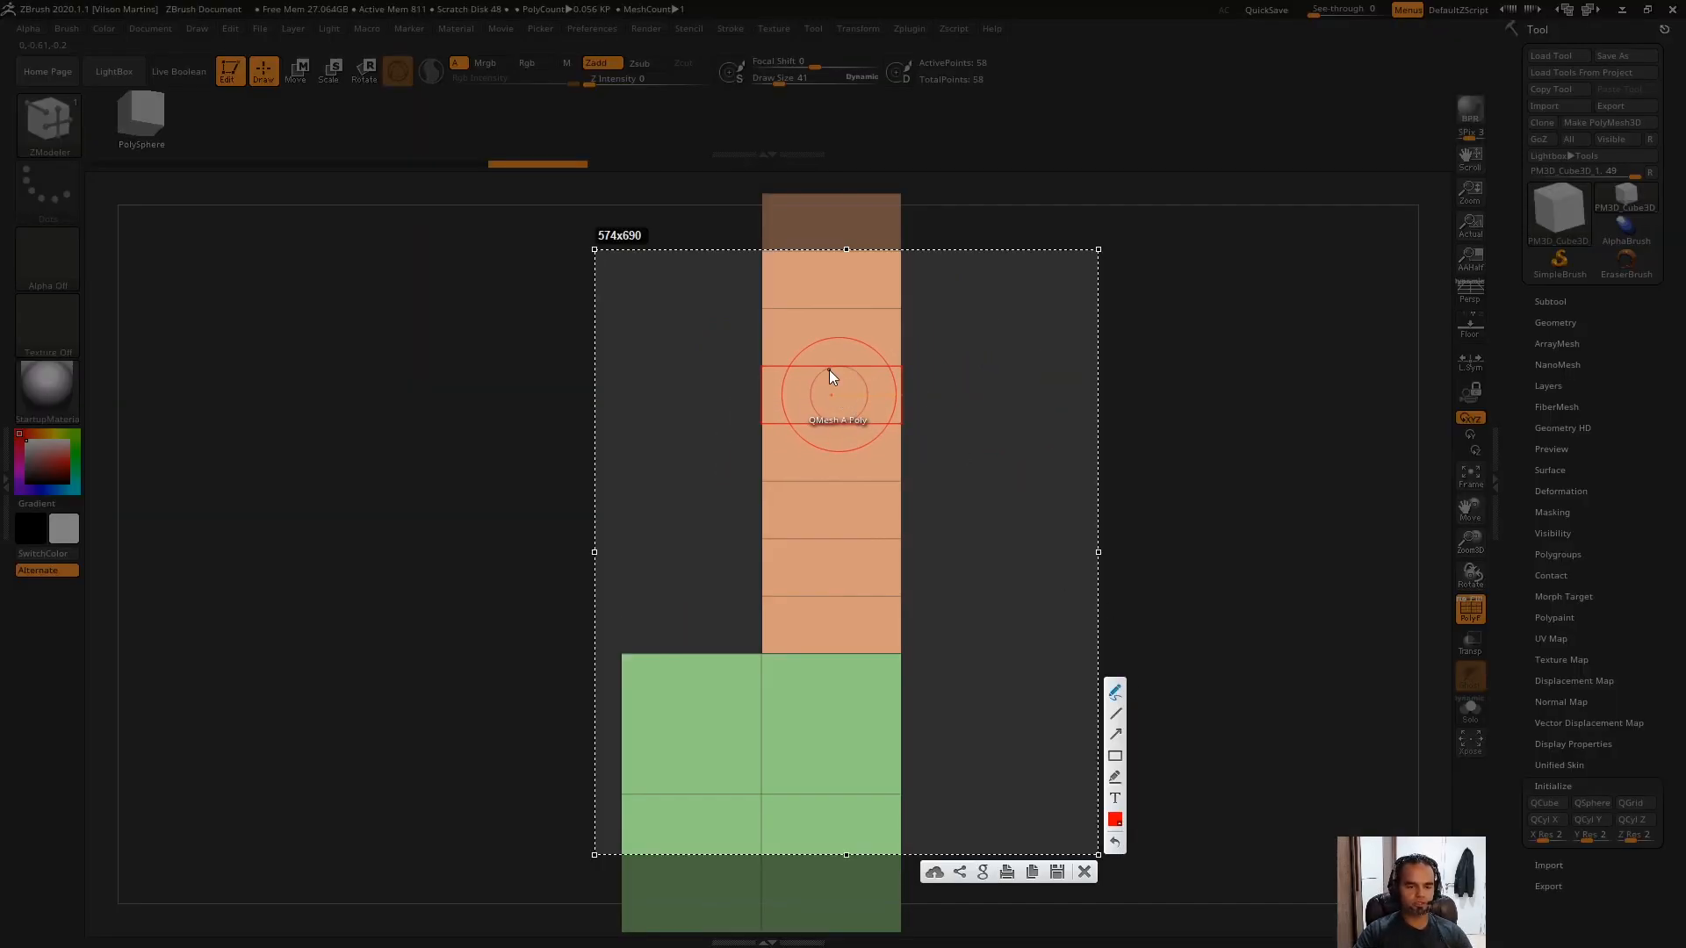
pyautogui.moveTo(825, 371); pyautogui.dragTo(863, 367)
pyautogui.moveTo(814, 423)
pyautogui.mouseDown()
pyautogui.moveTo(857, 420)
pyautogui.moveTo(838, 371)
pyautogui.moveTo(868, 371)
pyautogui.mouseUp()
pyautogui.moveTo(842, 309); pyautogui.dragTo(842, 364)
pyautogui.moveTo(841, 307); pyautogui.dragTo(832, 307)
pyautogui.press('Escape')
# Undo the segmented tower, extrude it again with the draw size at 129, and undo that as well.
pyautogui.hotkey('ctrl', 'z')
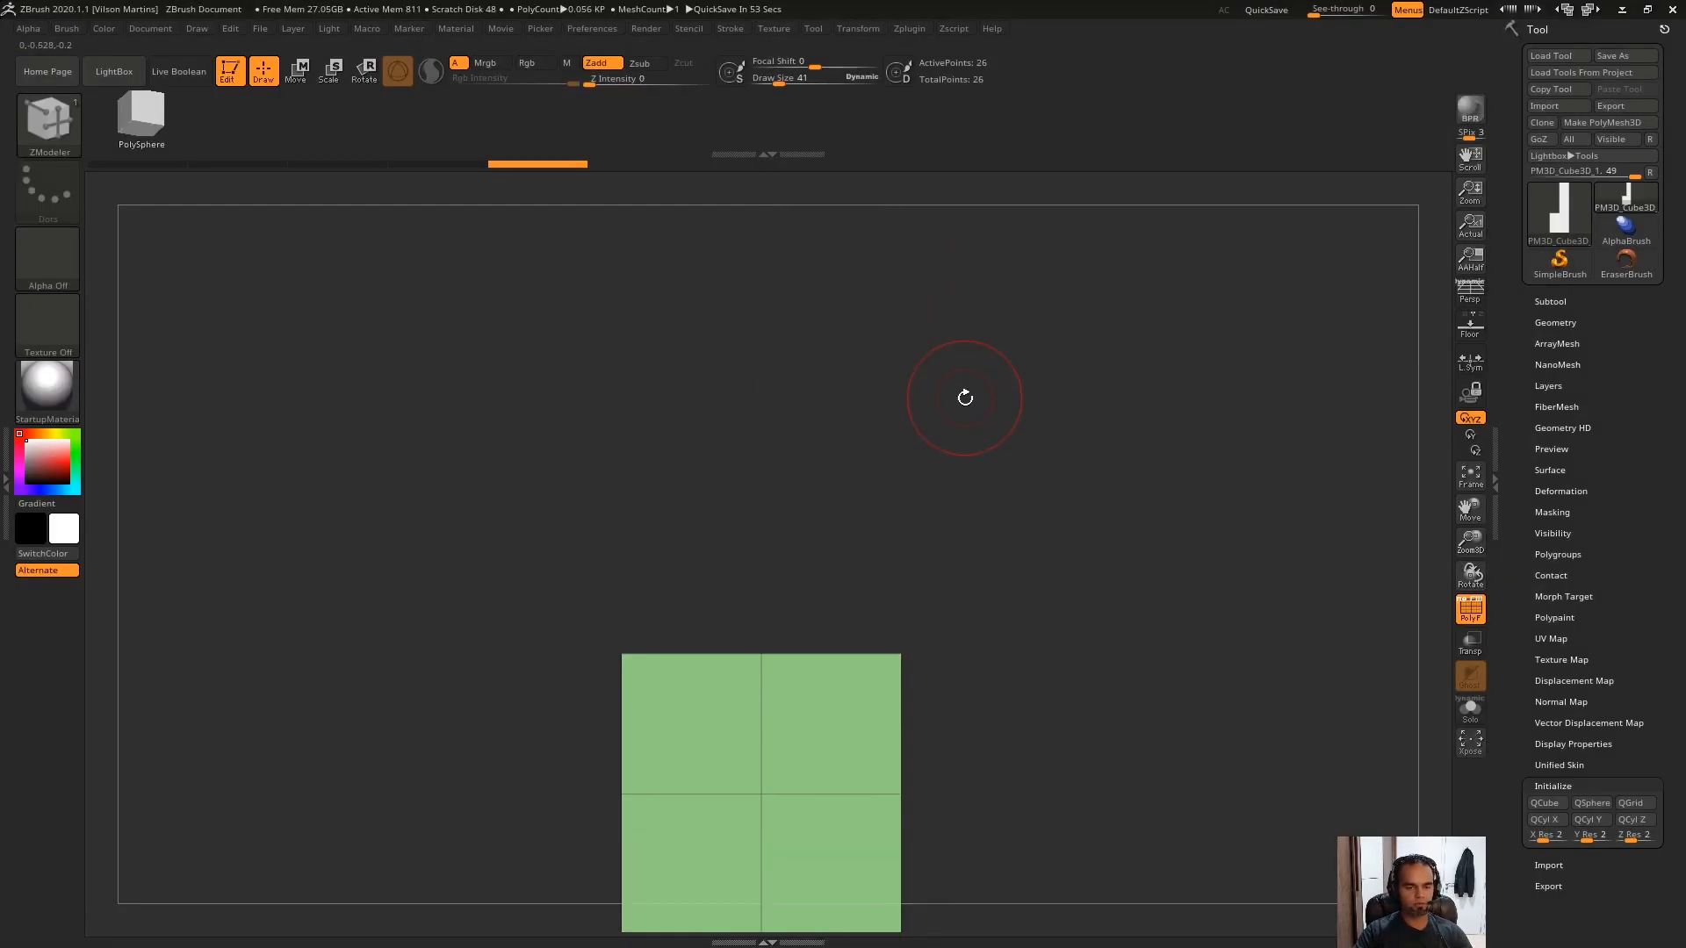
pyautogui.moveTo(965, 398); pyautogui.dragTo(972, 479)
pyautogui.hotkey('ctrl', 'shift', 'z')
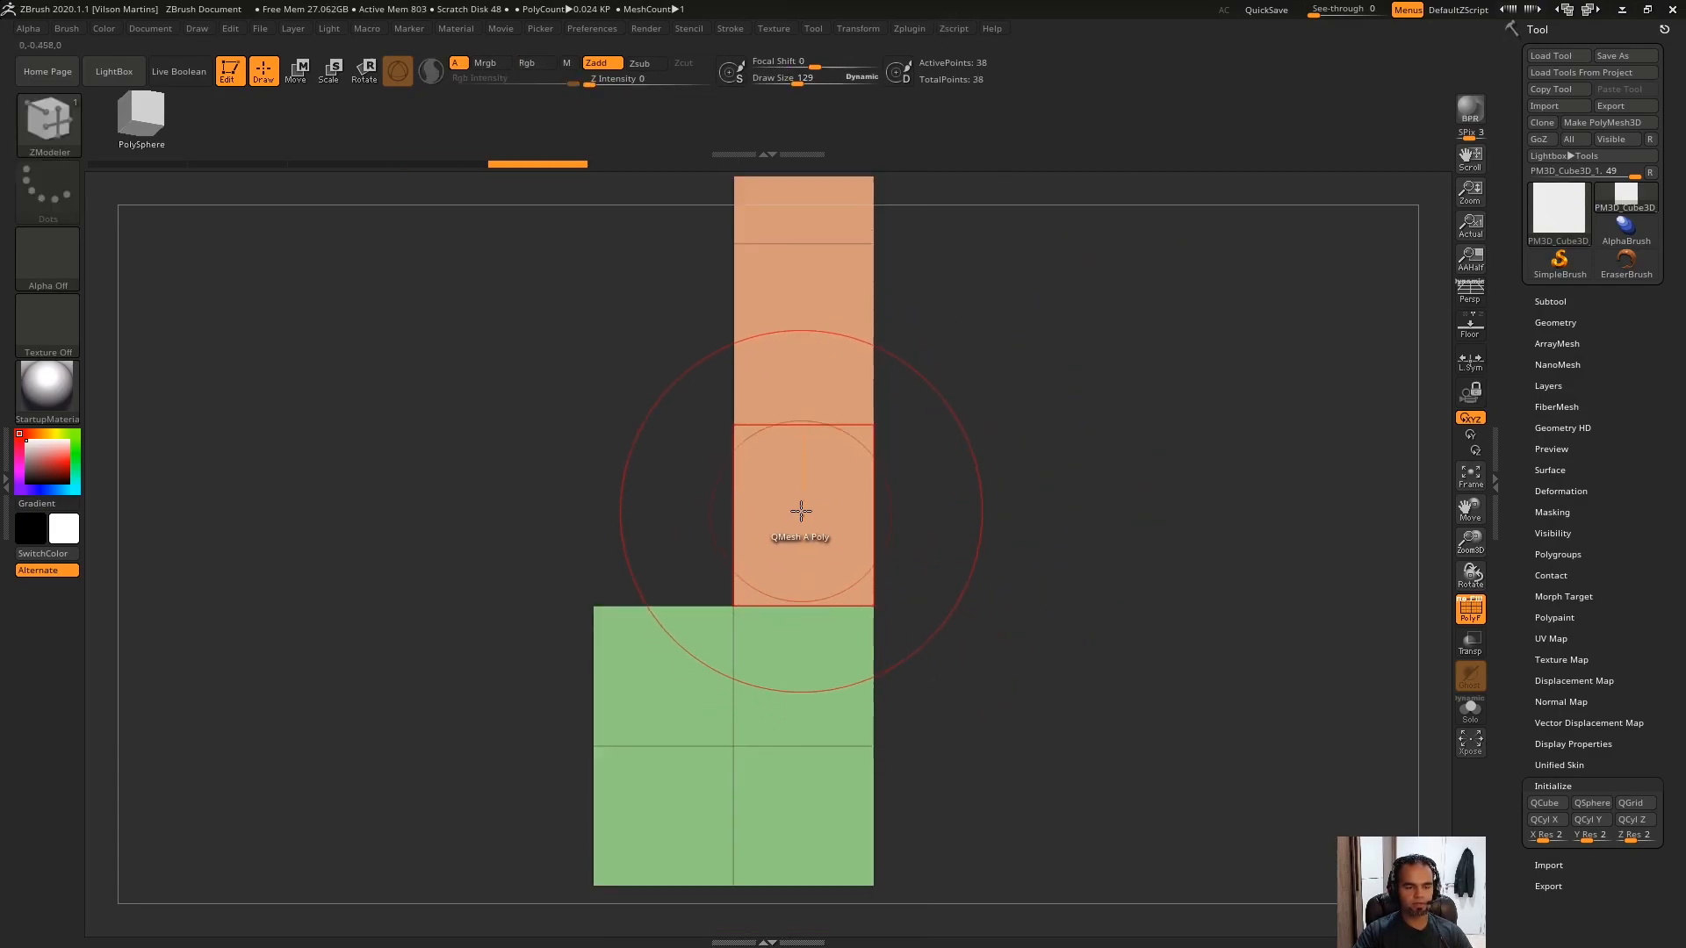
pyautogui.hotkey('ctrl', 'z')
# Switch the QMesh modifier to Step Size, extrude a top polygon of the cube upward, and undo the extrusion.
pyautogui.moveTo(1014, 543); pyautogui.dragTo(971, 459)
pyautogui.press('space')
pyautogui.press('space')
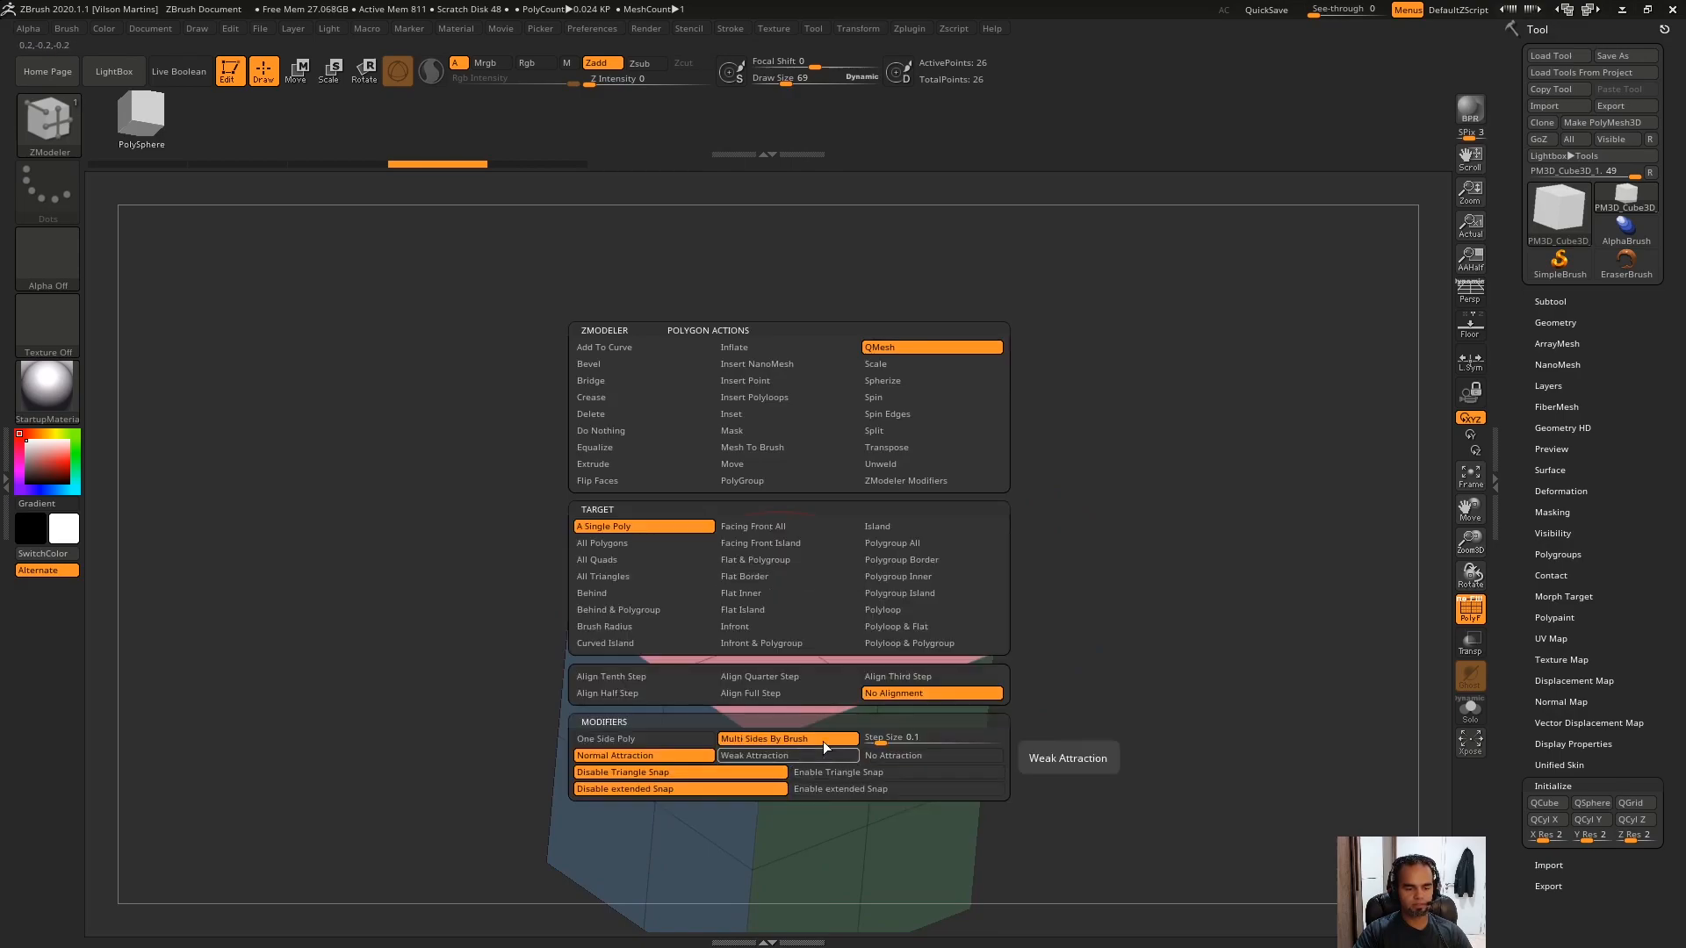
pyautogui.click(878, 739)
pyautogui.press('Return')
pyautogui.moveTo(834, 562); pyautogui.dragTo(846, 251)
pyautogui.hotkey('ctrl', 'z')
# Extrude the rear top polygon upward into a segmented tower using the Step Size modifier.
pyautogui.press('space')
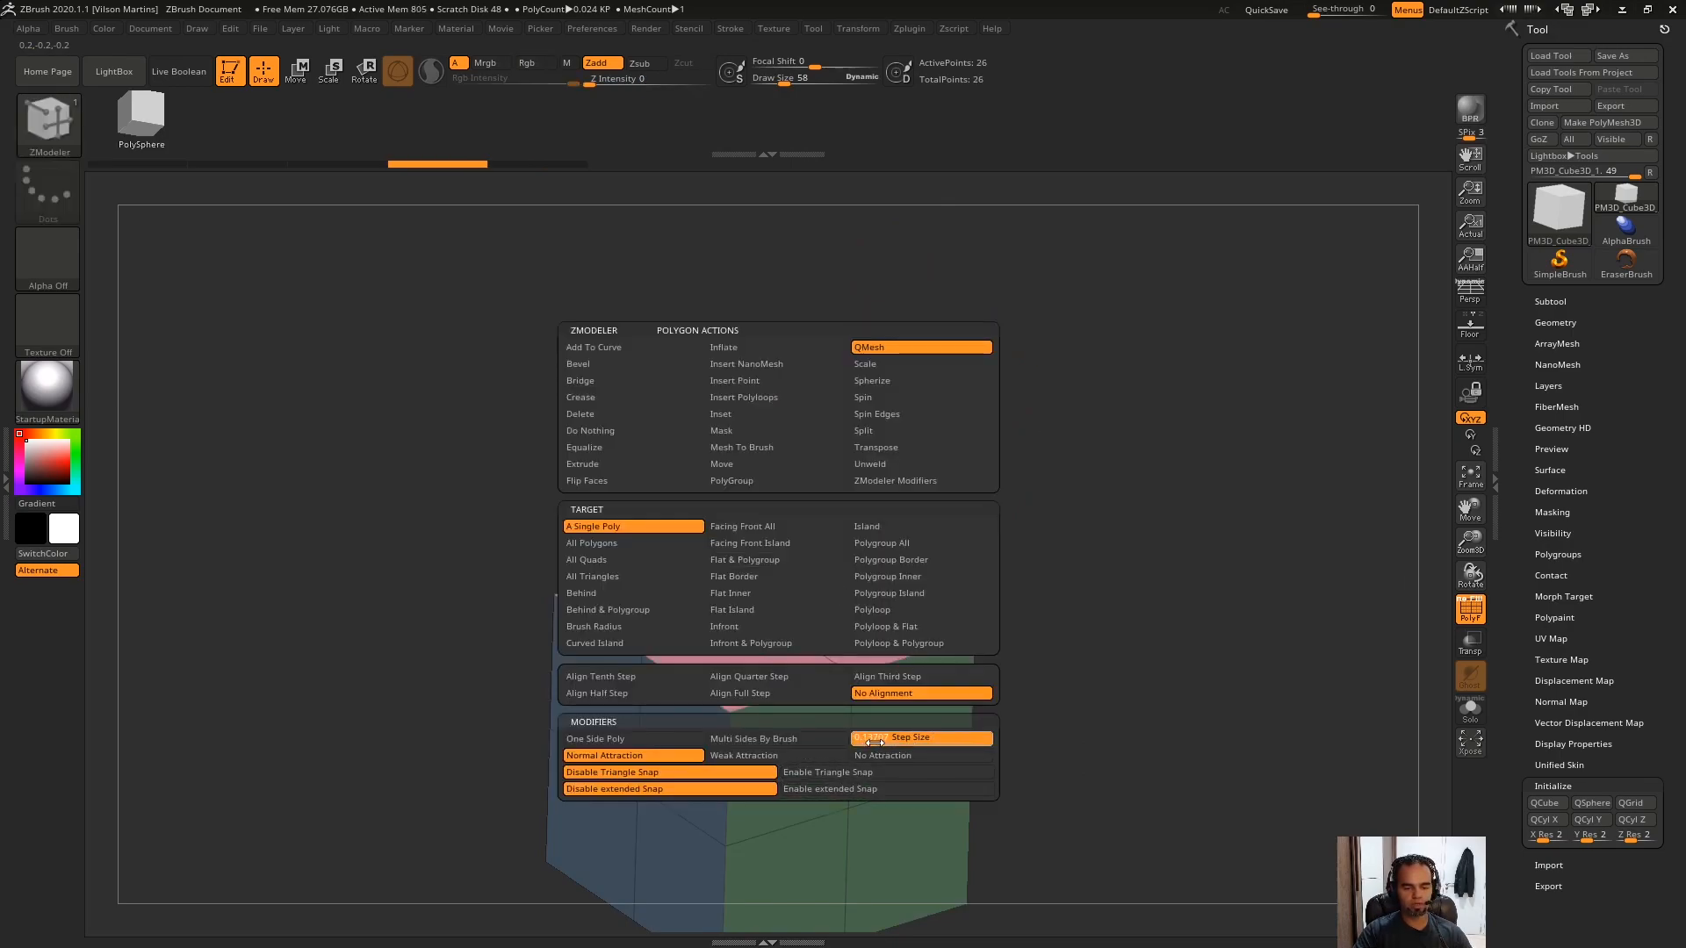
pyautogui.moveTo(775, 556); pyautogui.dragTo(805, 562)
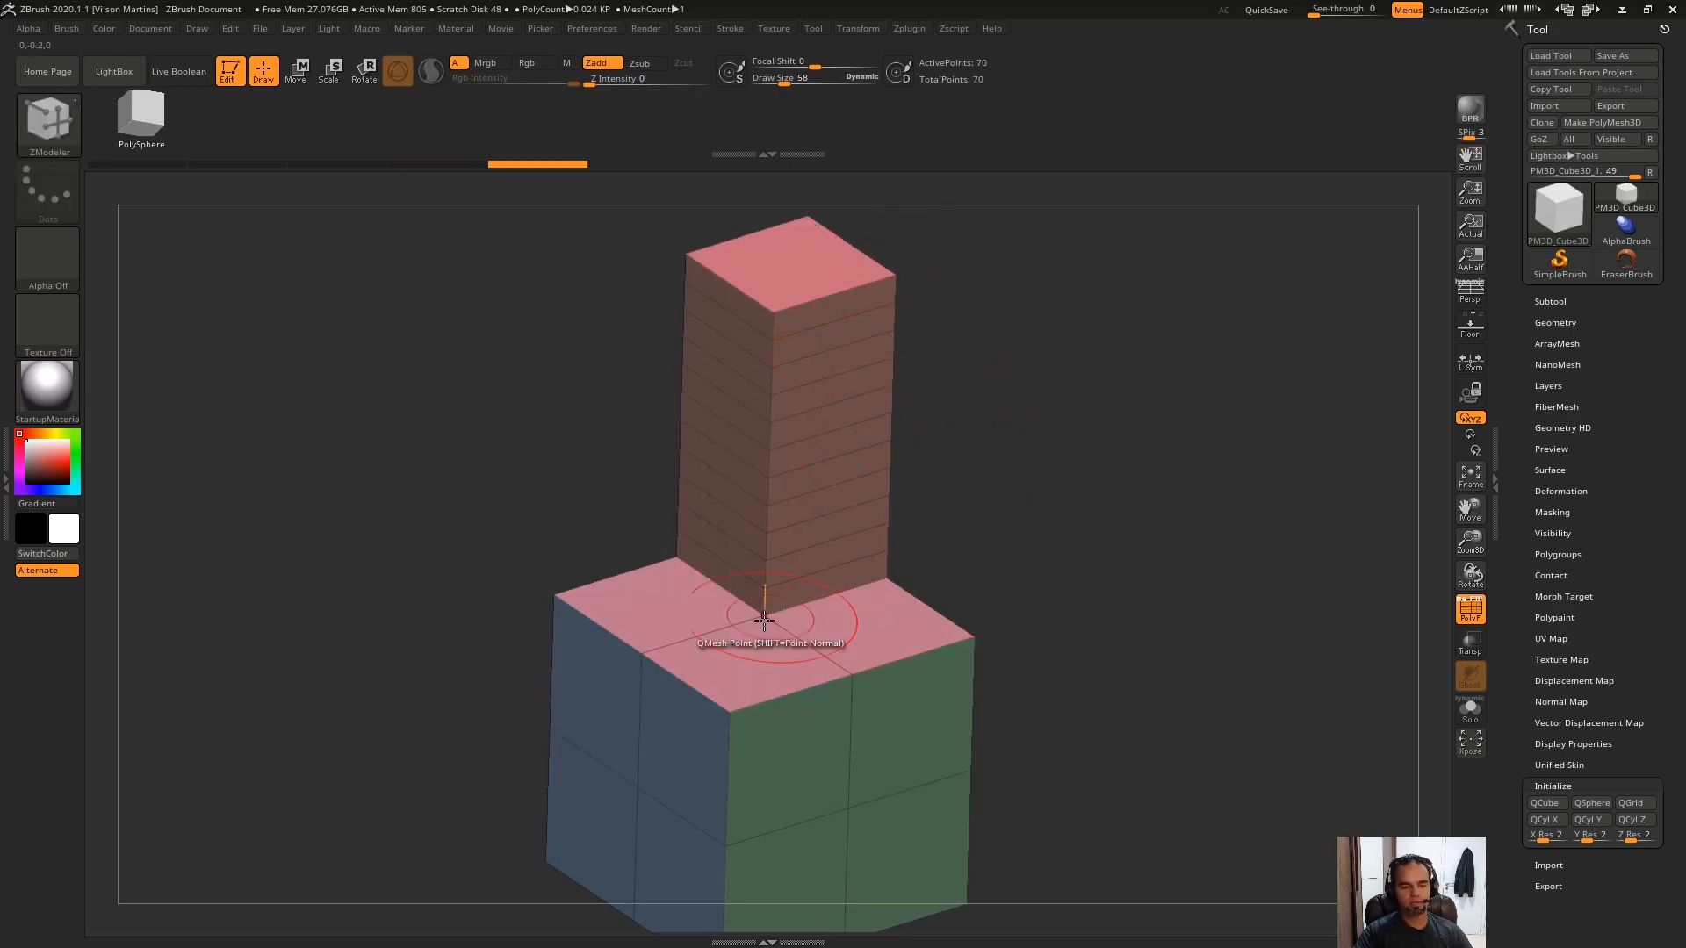
# Undo the segmented tower and, using the One Side Poly modifier, extrude two neighbouring top polygons of the cube upward to the same height.
pyautogui.hotkey('ctrl', 'z')
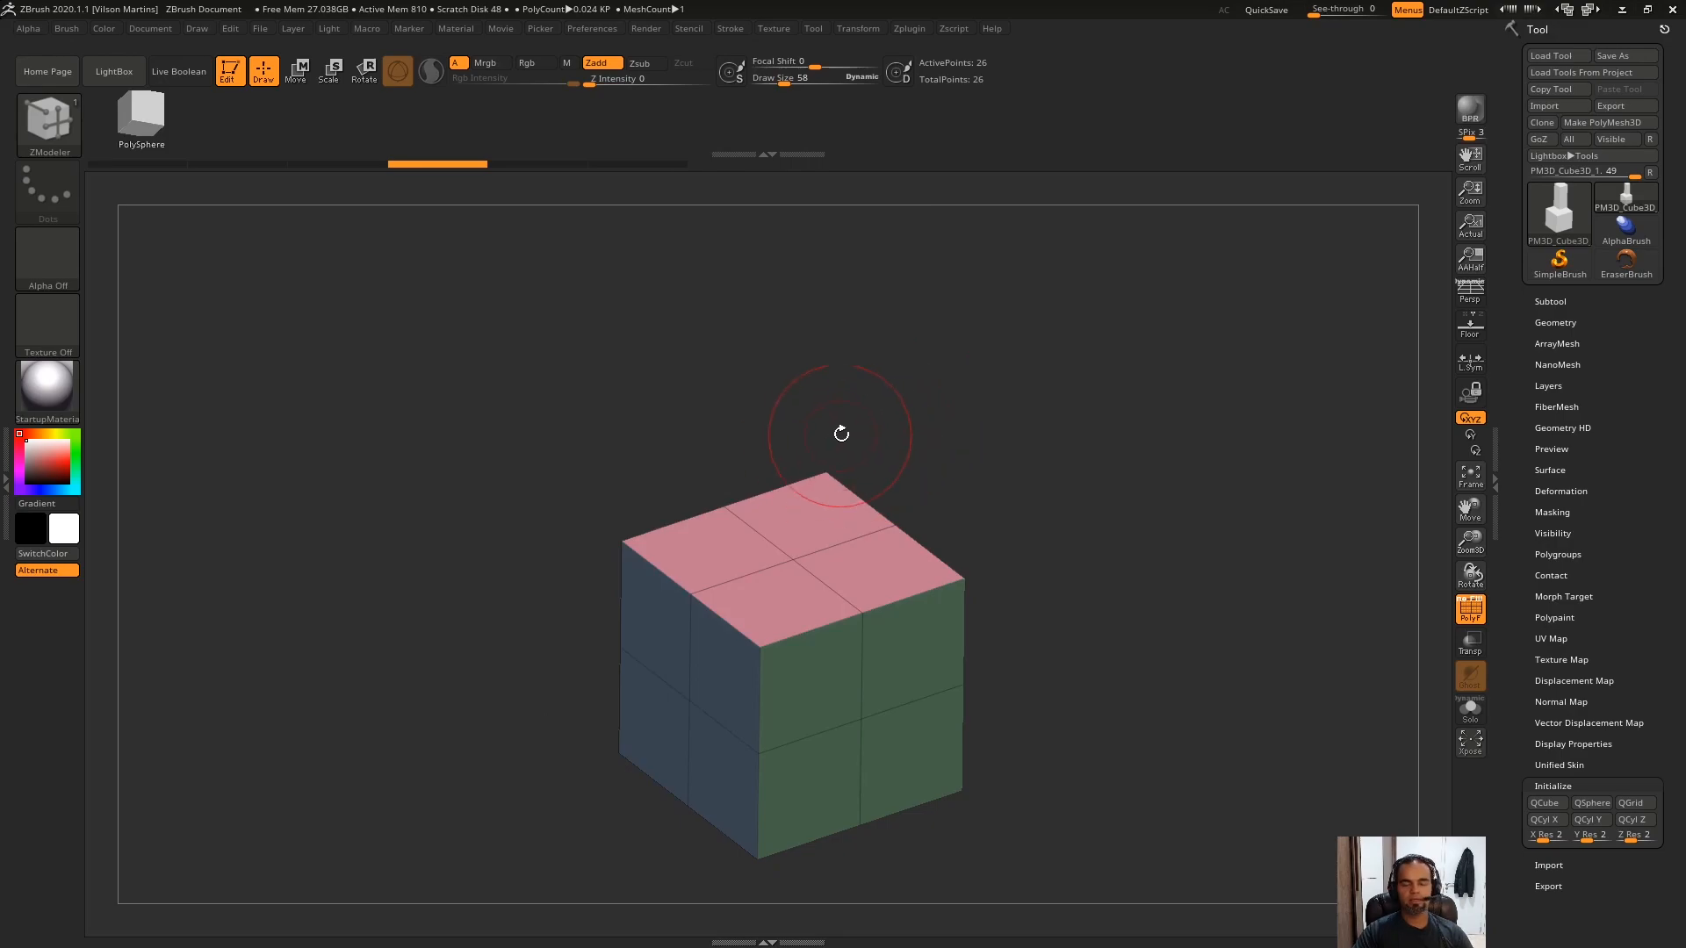
pyautogui.press('space')
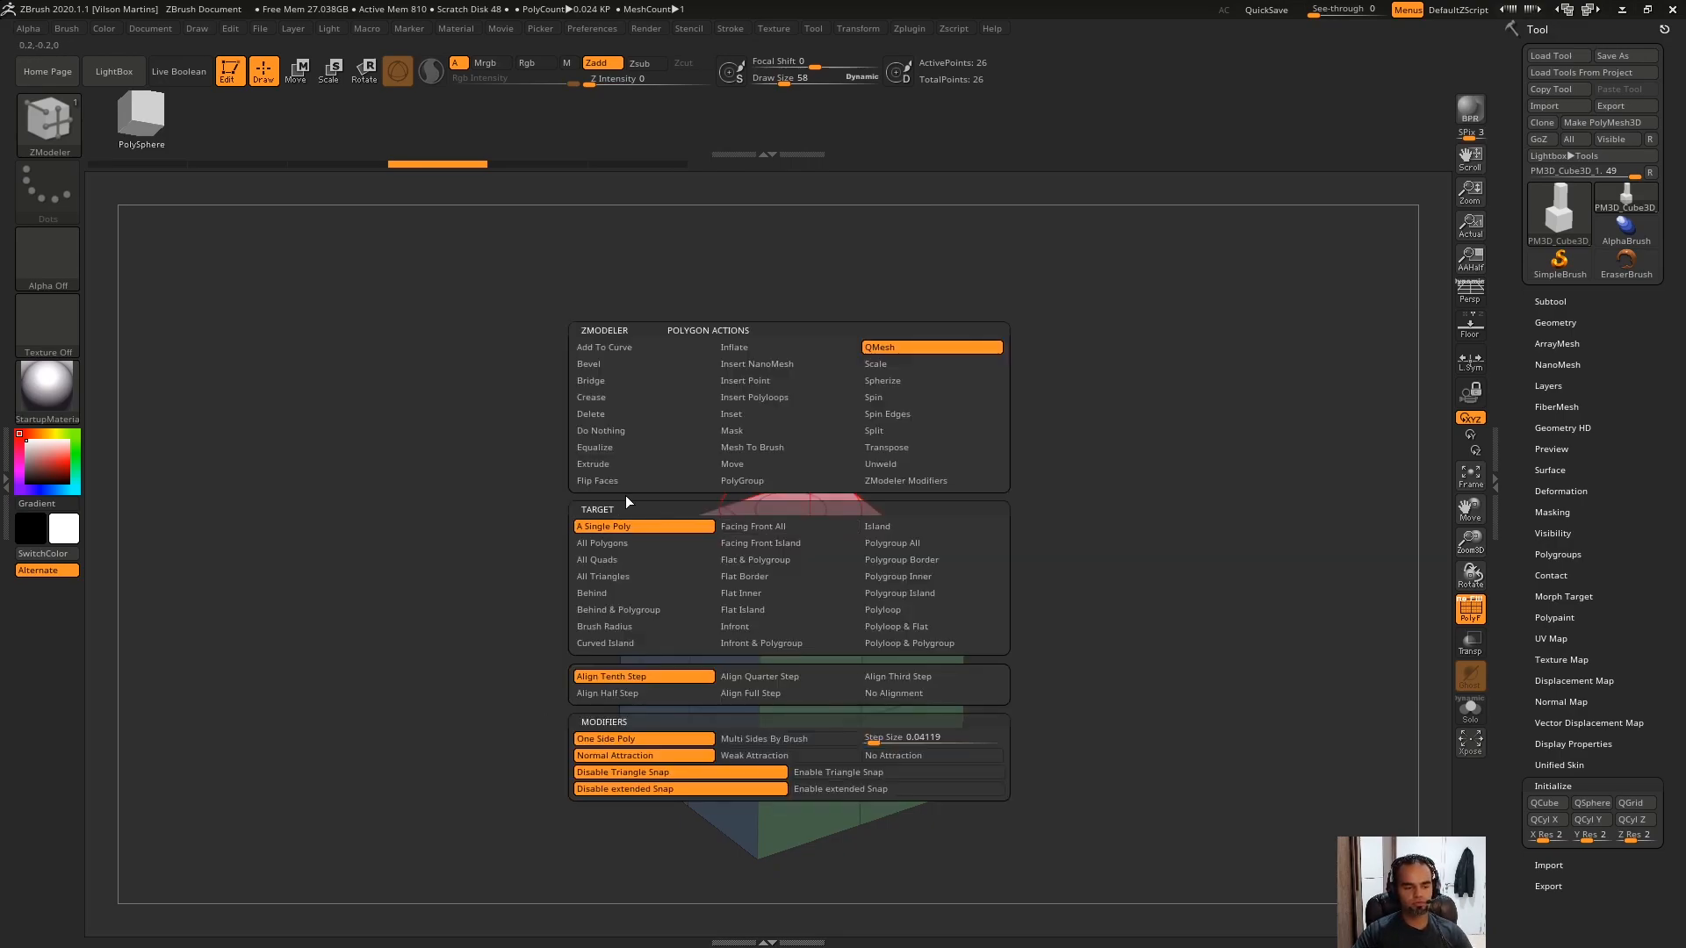
pyautogui.moveTo(835, 603); pyautogui.dragTo(708, 336)
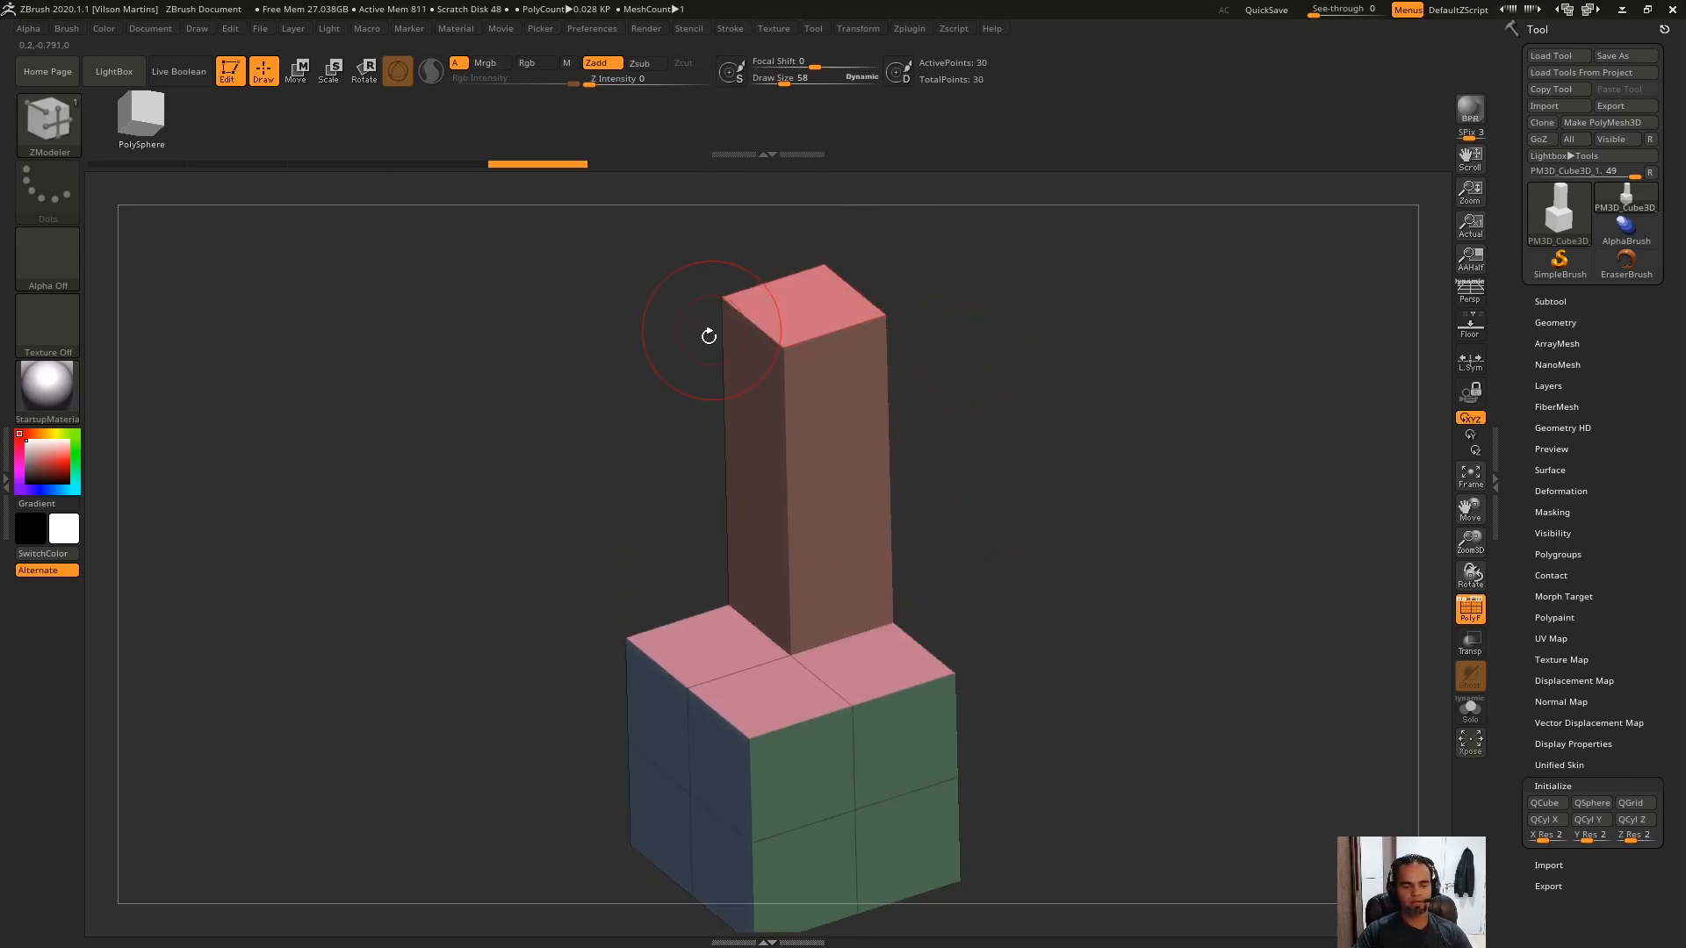
pyautogui.click(698, 645)
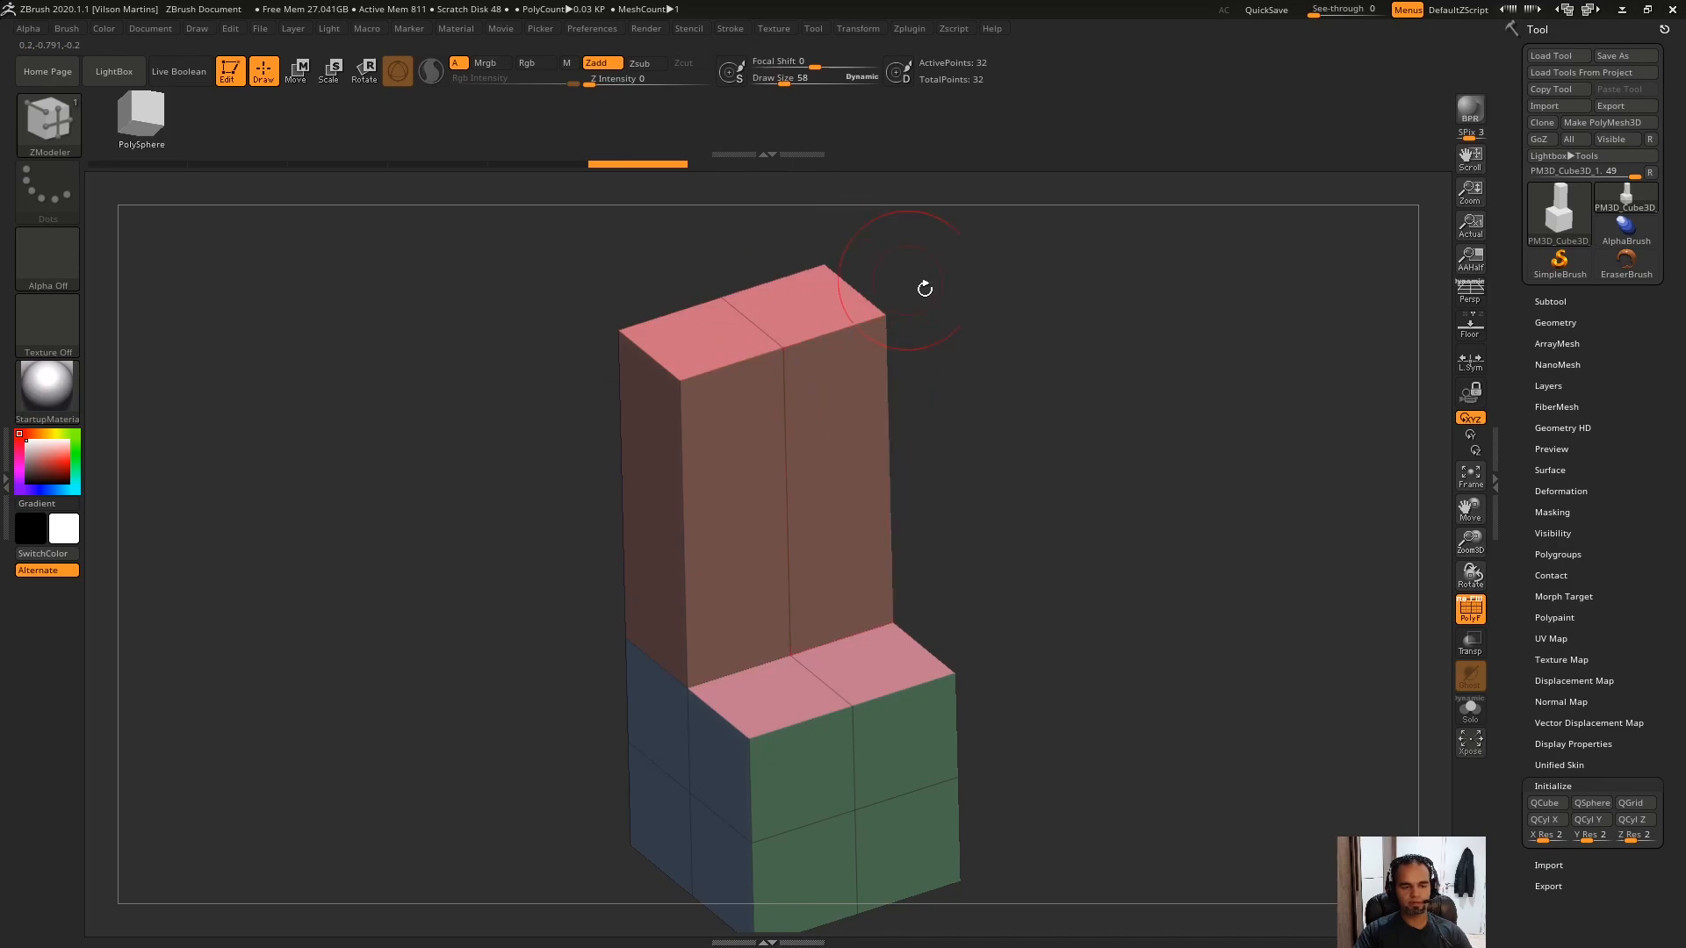
# Switch the QMesh modifier to Multi Sides By Brush and extrude a third top polygon up beside the two towers.
pyautogui.press('space')
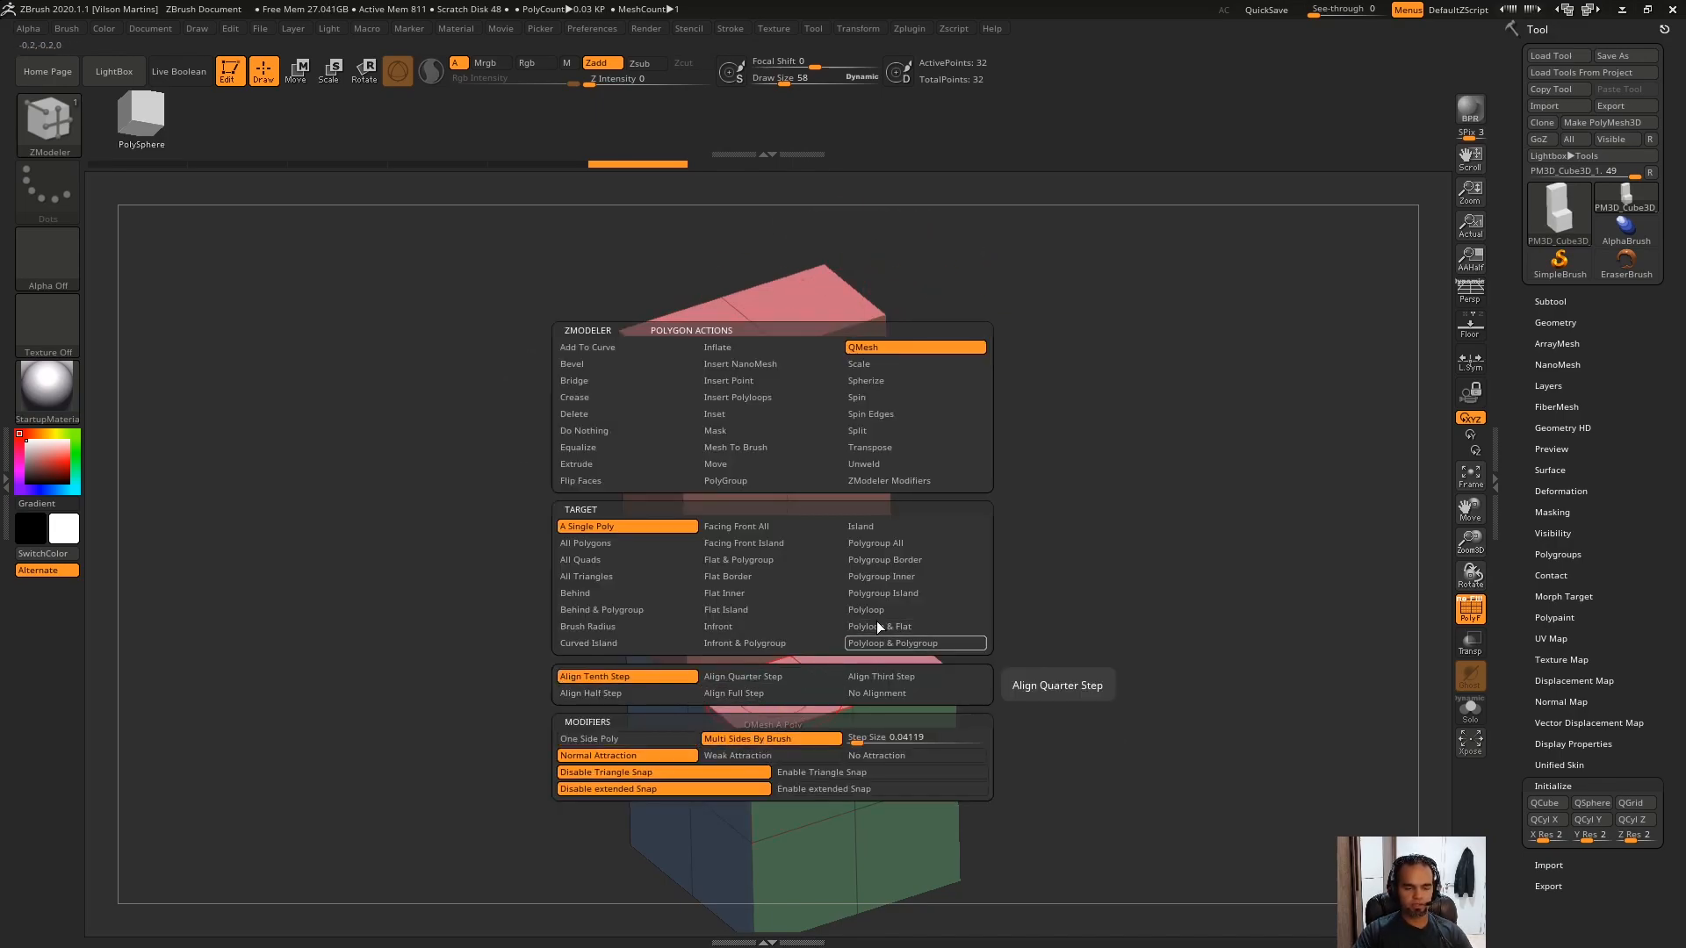
pyautogui.click(745, 698)
pyautogui.moveTo(992, 429)
pyautogui.mouseDown()
pyautogui.moveTo(1024, 388)
pyautogui.moveTo(1001, 308)
pyautogui.moveTo(808, 535)
pyautogui.moveTo(929, 325)
pyautogui.moveTo(971, 331)
pyautogui.moveTo(861, 507)
pyautogui.moveTo(937, 327)
pyautogui.moveTo(957, 303)
pyautogui.moveTo(979, 308)
pyautogui.mouseUp()
# Start a screen capture of the towers, mark the segment height and polygon width on it, and discard the capture.
pyautogui.press('Print')
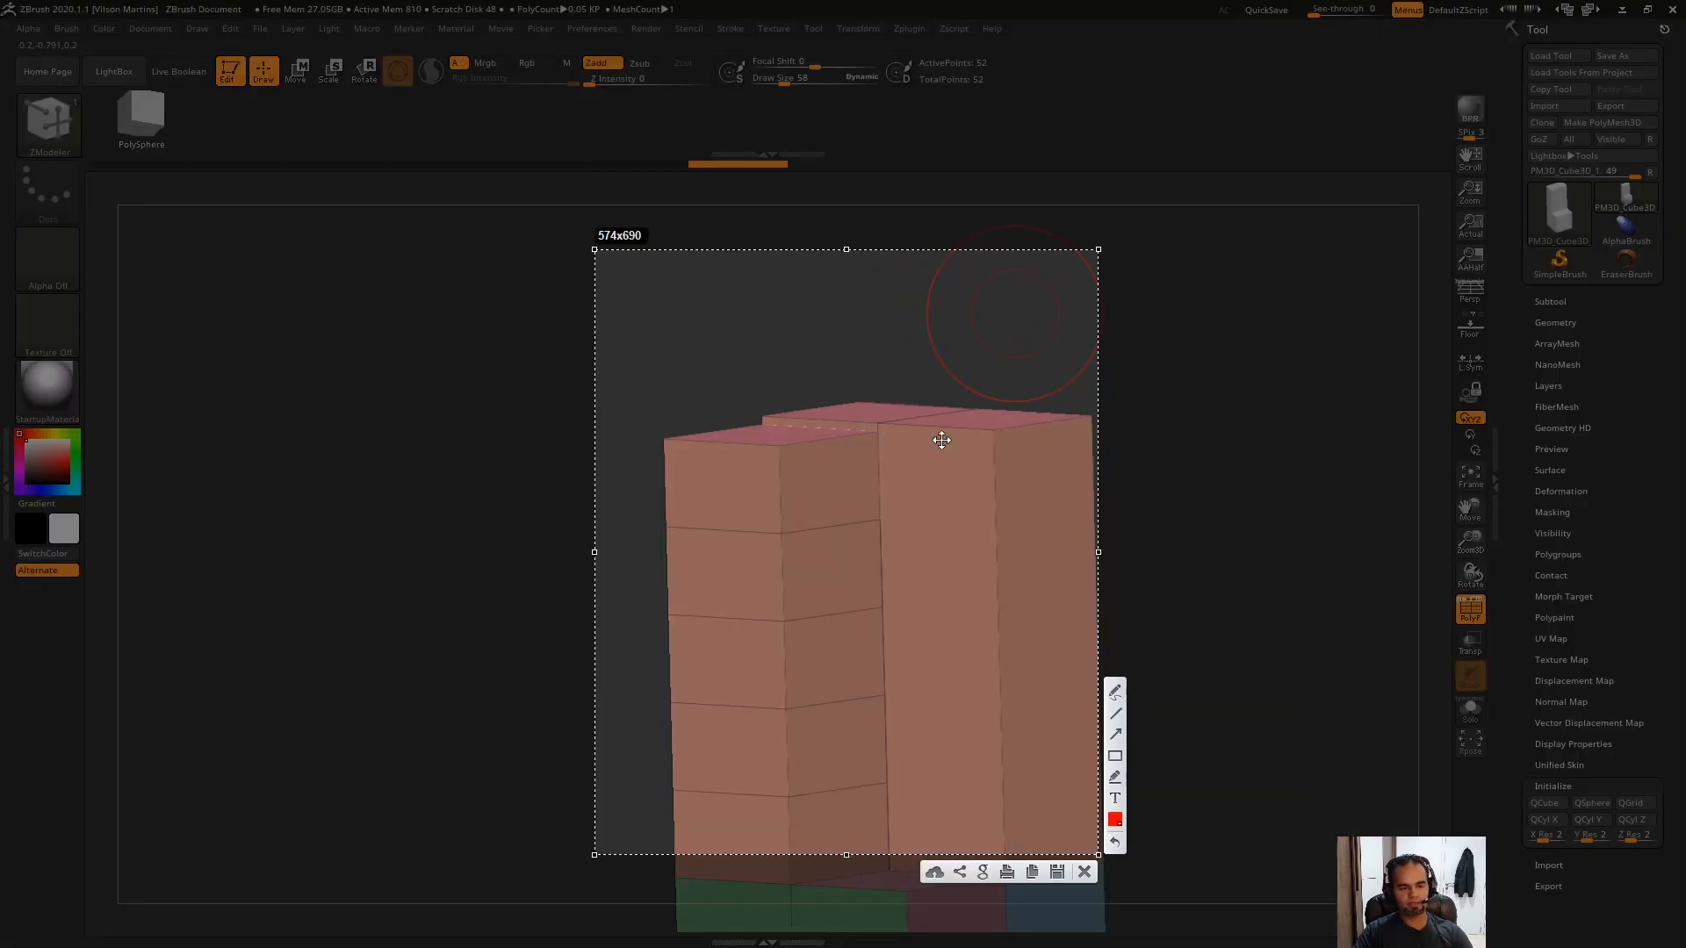
pyautogui.moveTo(757, 411); pyautogui.dragTo(781, 412)
pyautogui.press('Escape')
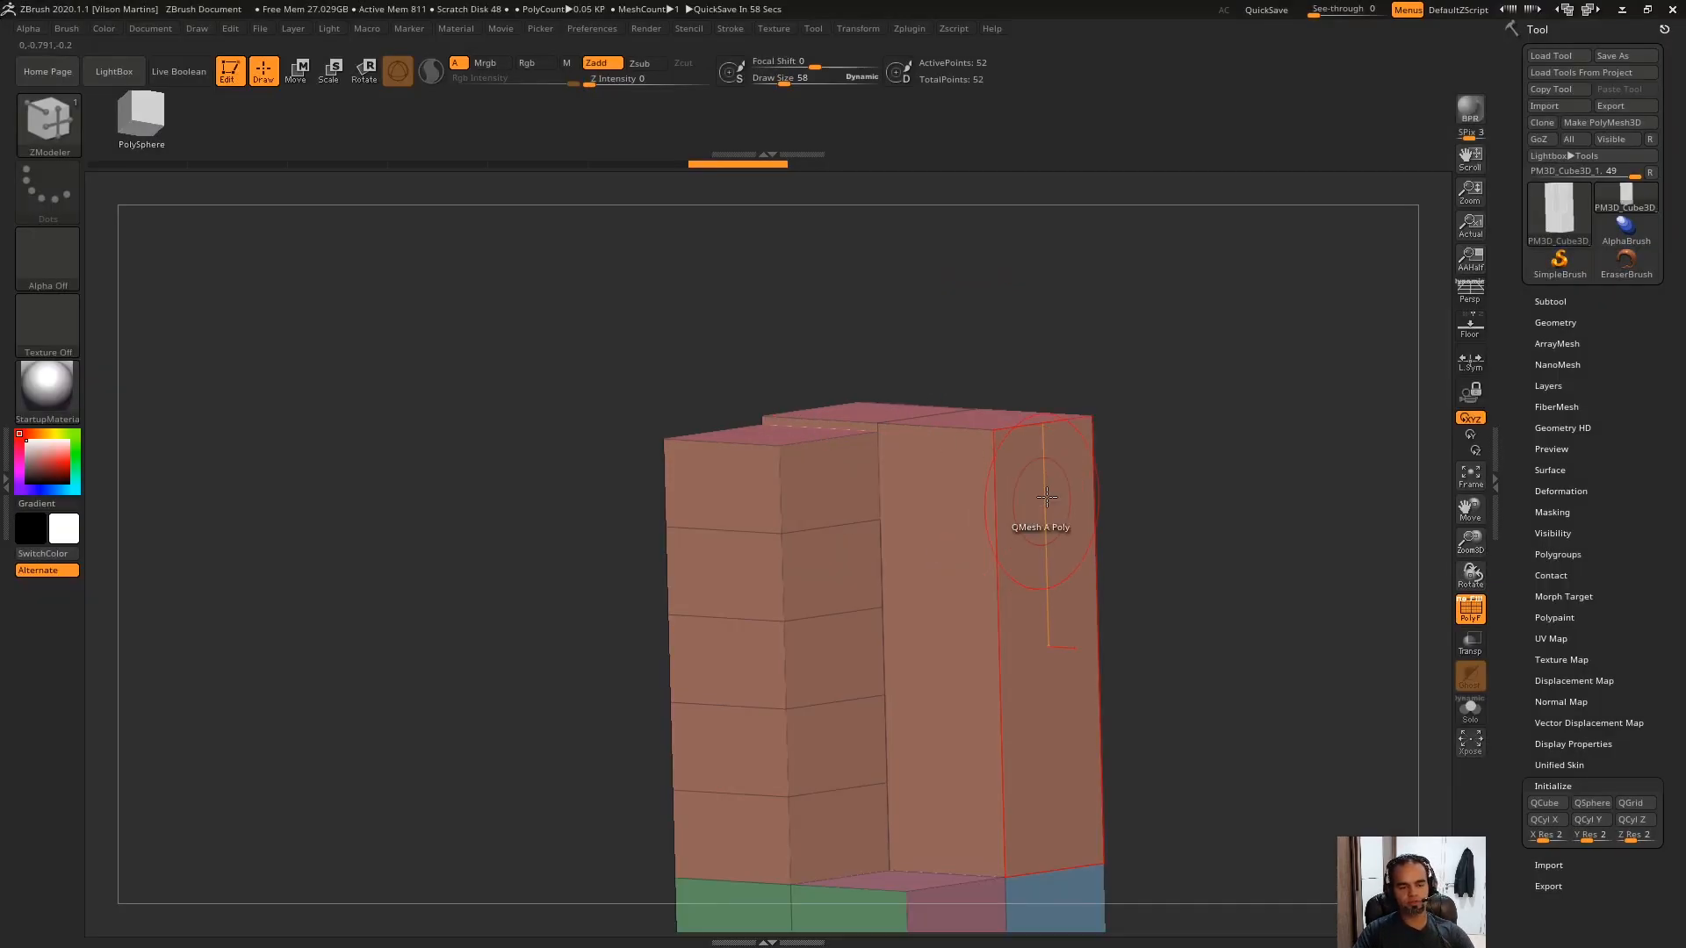
pyautogui.keyDown('ctrl'); pyautogui.moveTo(1045, 492); pyautogui.dragTo(1091, 430, button='right'); pyautogui.keyUp('ctrl')
pyautogui.press('Print')
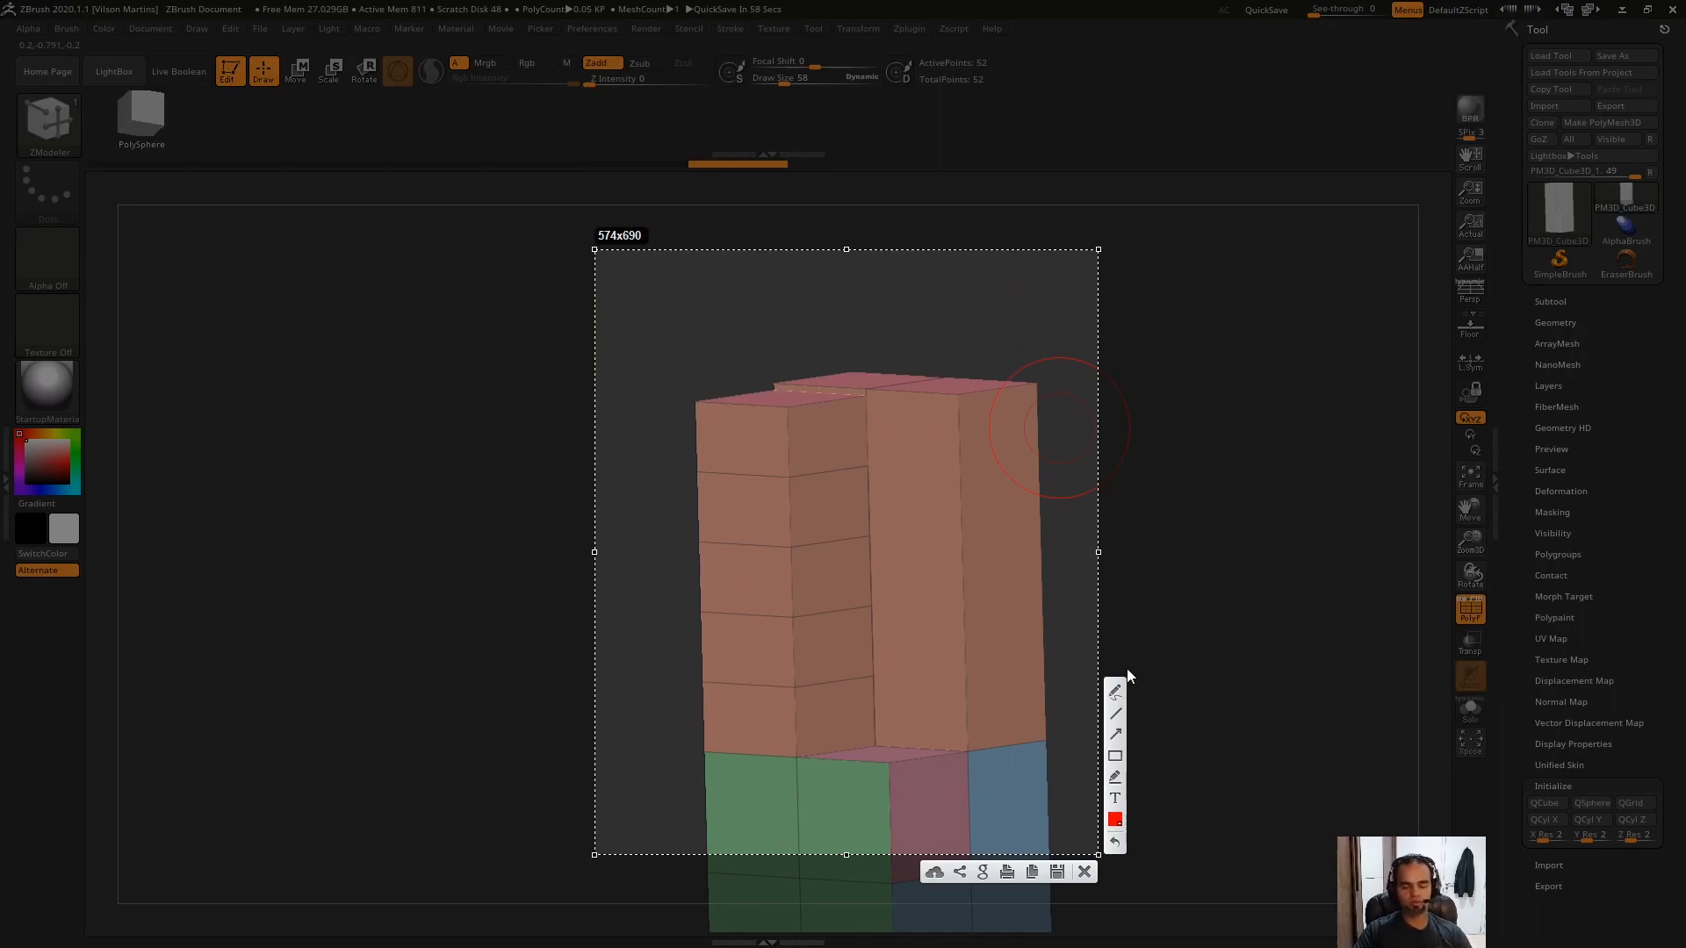
pyautogui.moveTo(698, 400)
pyautogui.mouseDown()
pyautogui.moveTo(682, 418)
pyautogui.moveTo(700, 471)
pyautogui.mouseUp()
pyautogui.moveTo(788, 408)
pyautogui.mouseDown()
pyautogui.moveTo(781, 318)
pyautogui.moveTo(858, 389)
pyautogui.mouseUp()
pyautogui.moveTo(773, 313); pyautogui.dragTo(700, 313)
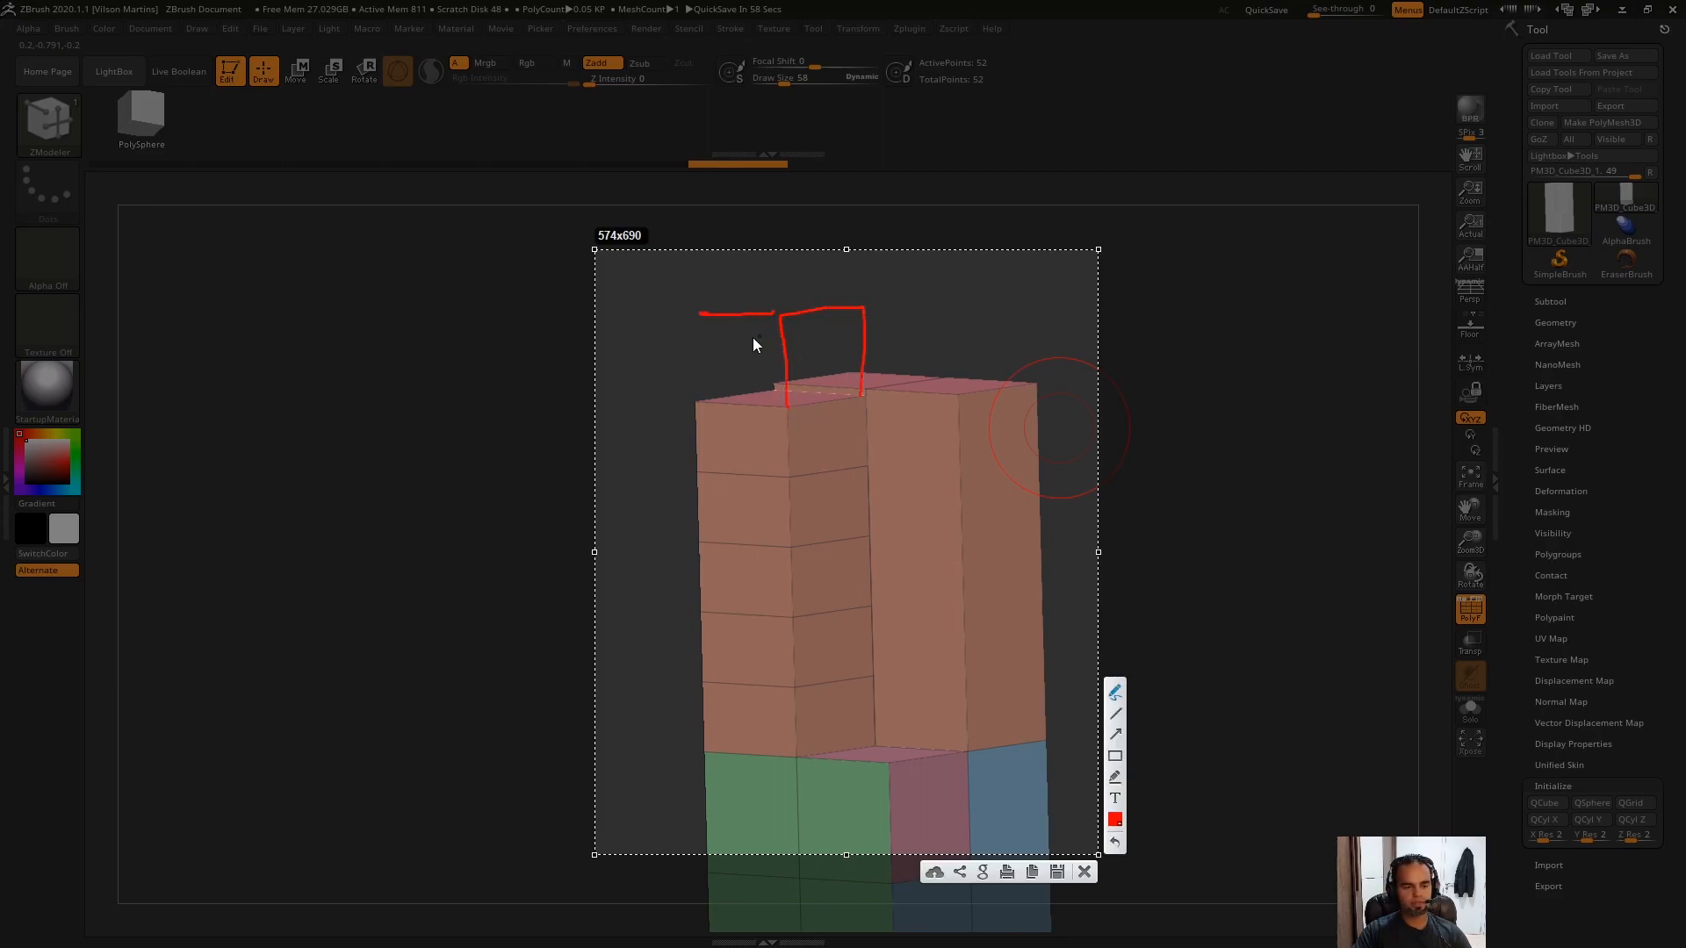
pyautogui.moveTo(866, 392); pyautogui.dragTo(865, 392)
pyautogui.hotkey('ctrl', 'z')
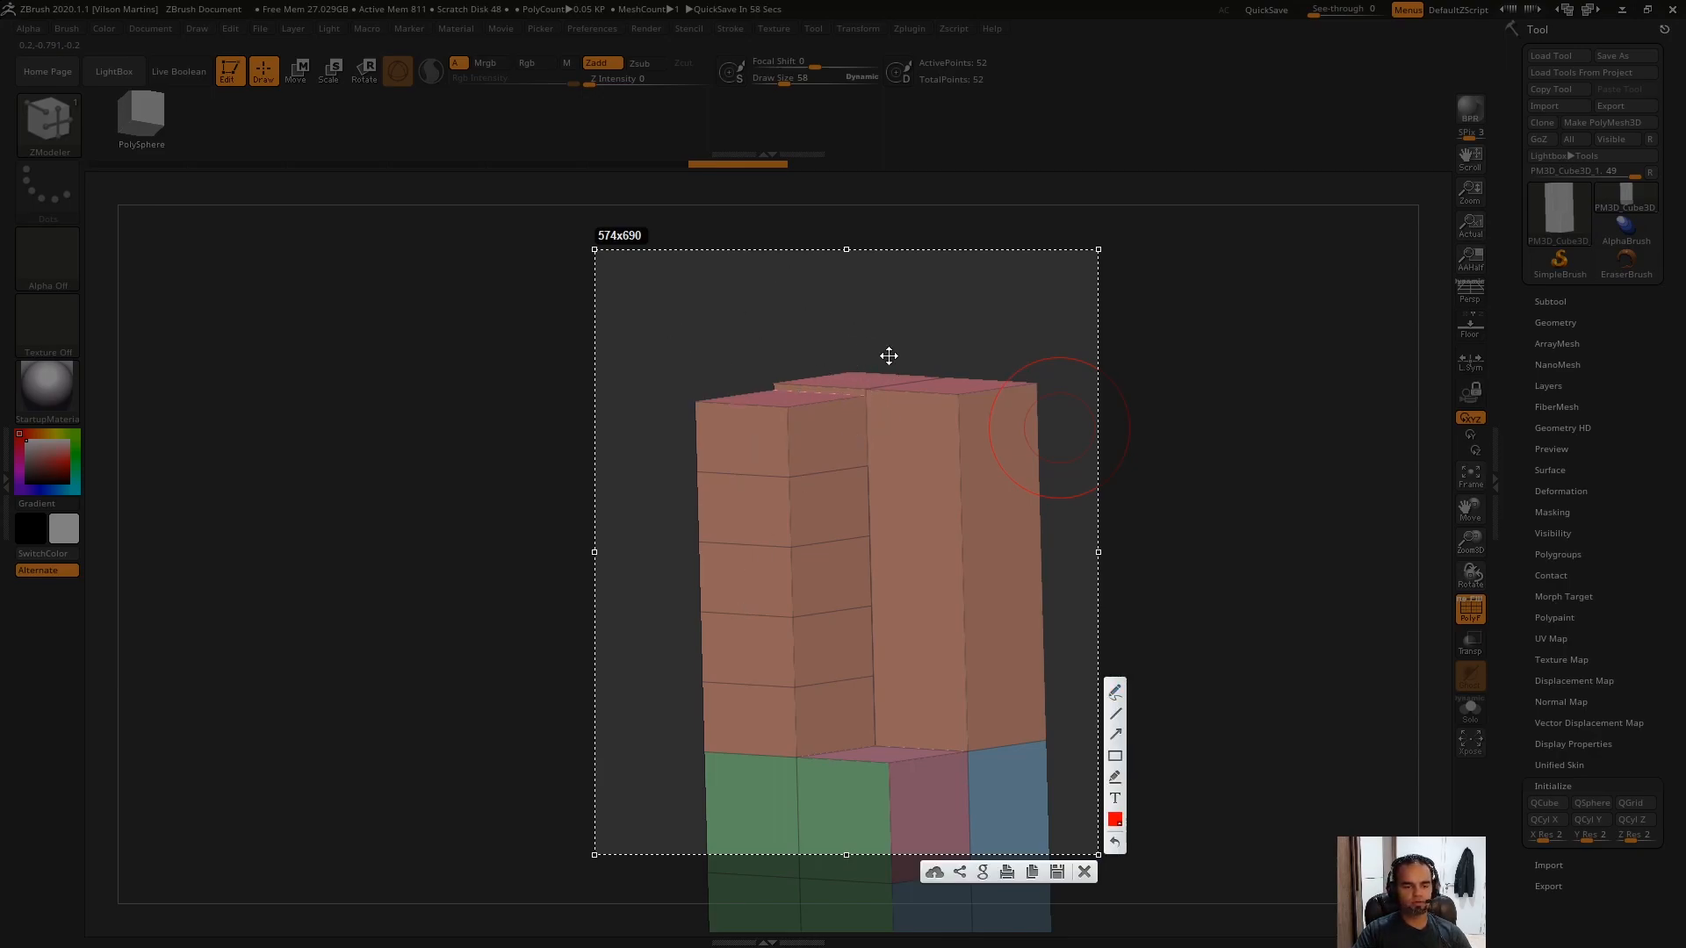
pyautogui.press('Escape')
# Undo the third tower and extrude the same polygon again with the Step Size modifier at 0.20555.
pyautogui.moveTo(1060, 337); pyautogui.dragTo(1107, 320)
pyautogui.hotkey('ctrl', 'z')
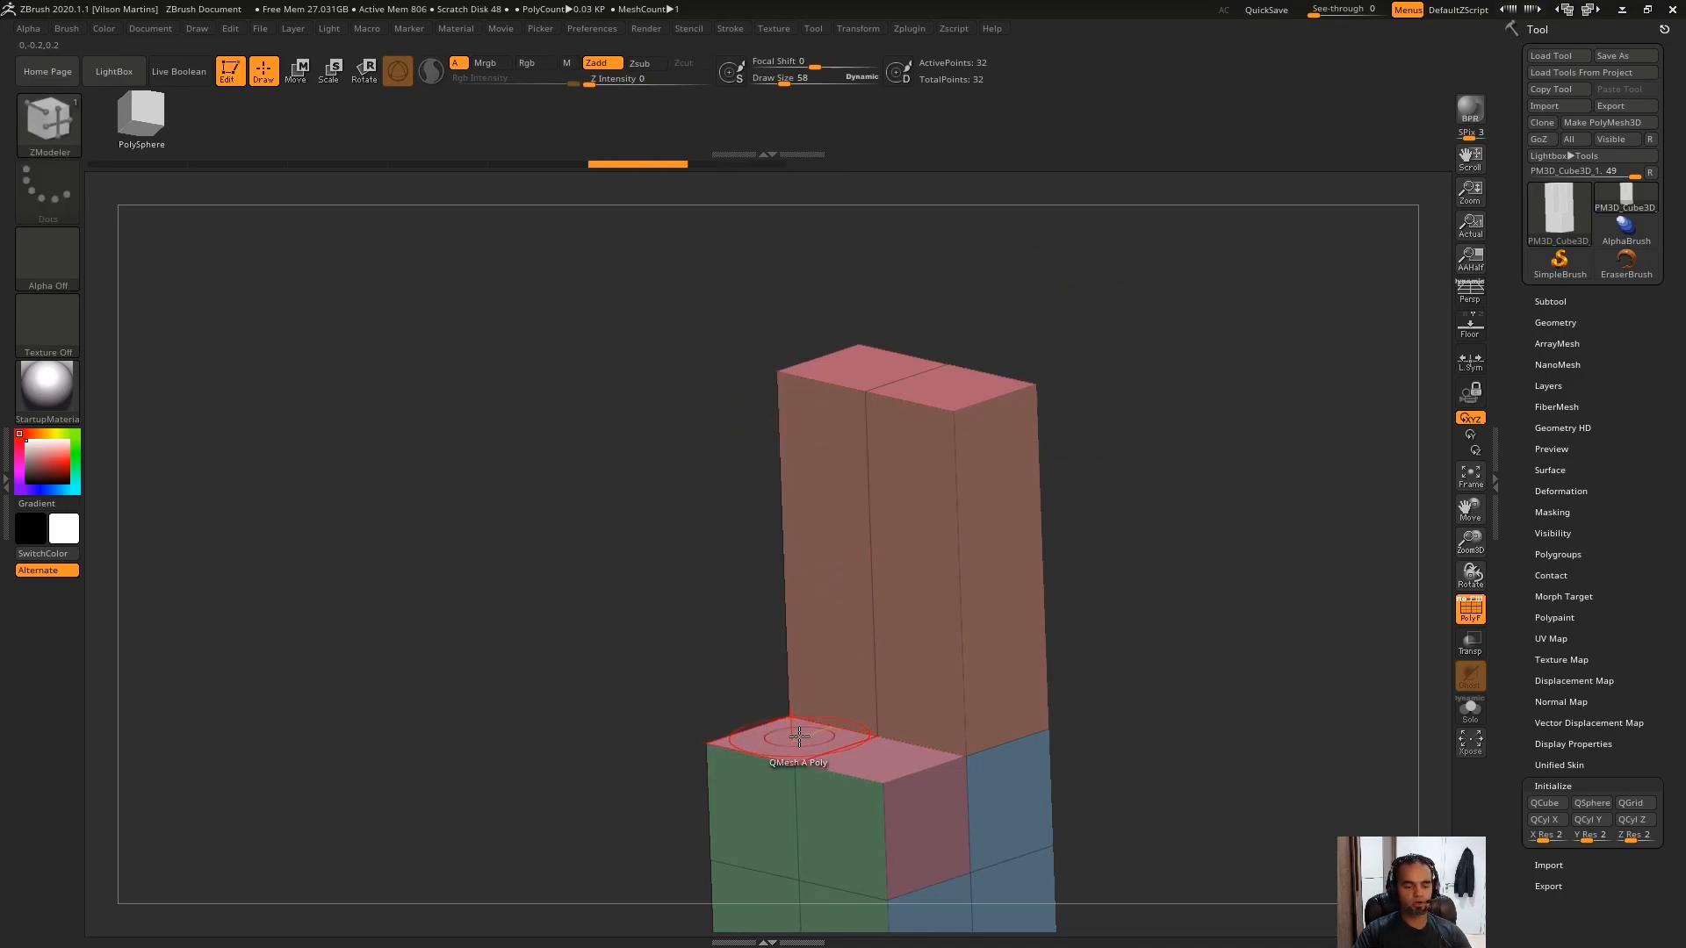
pyautogui.press('space')
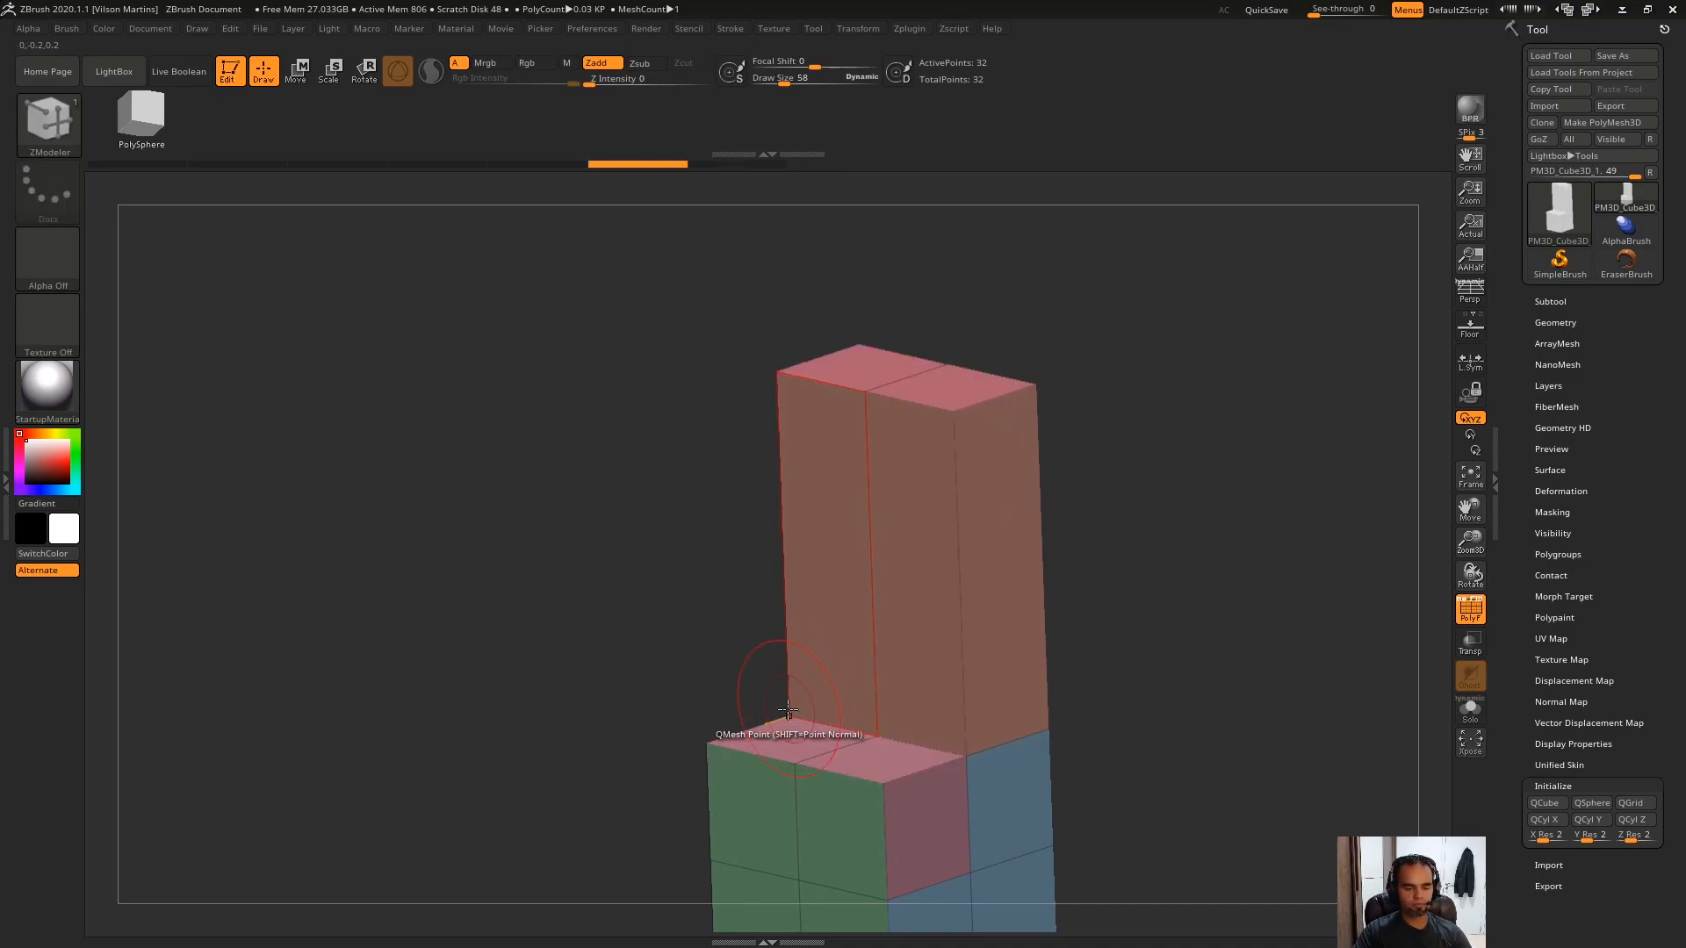
pyautogui.click(792, 752)
pyautogui.moveTo(1021, 339); pyautogui.dragTo(1004, 277)
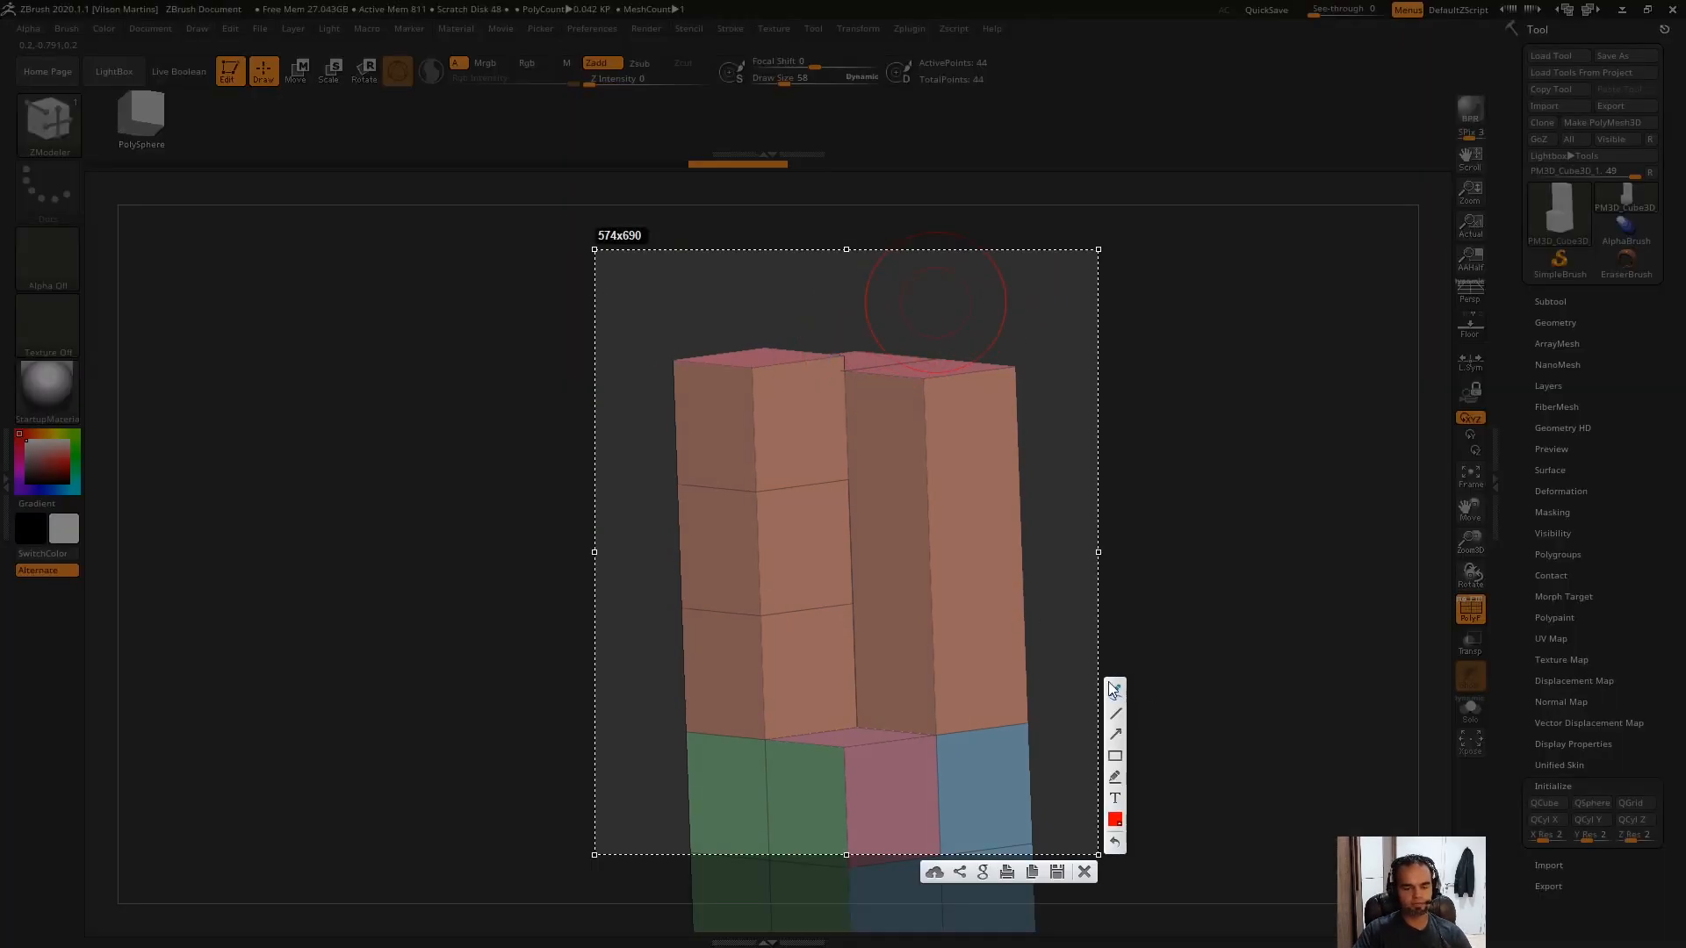
# Mark the top segment's width and height on a screen capture, discard it, and undo the Step Size tower.
pyautogui.moveTo(842, 356)
pyautogui.mouseDown()
pyautogui.moveTo(755, 376)
pyautogui.moveTo(764, 485)
pyautogui.mouseUp()
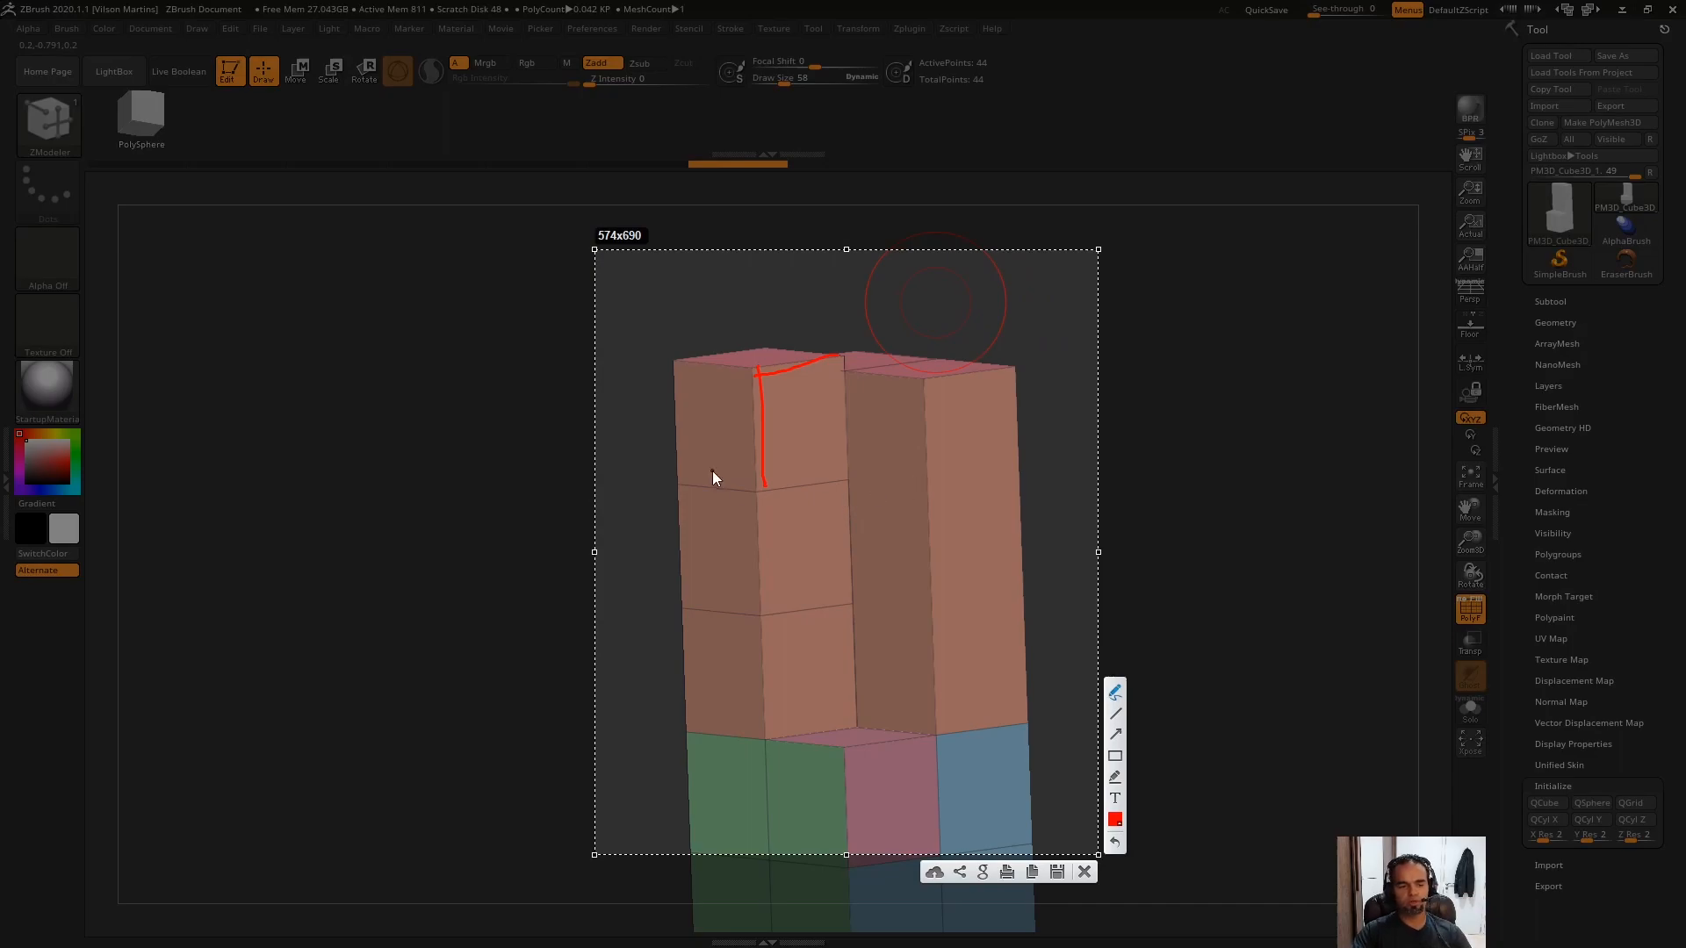
pyautogui.hotkey('ctrl', 'z')
pyautogui.hotkey('ctrl', 'z')
pyautogui.press('Escape')
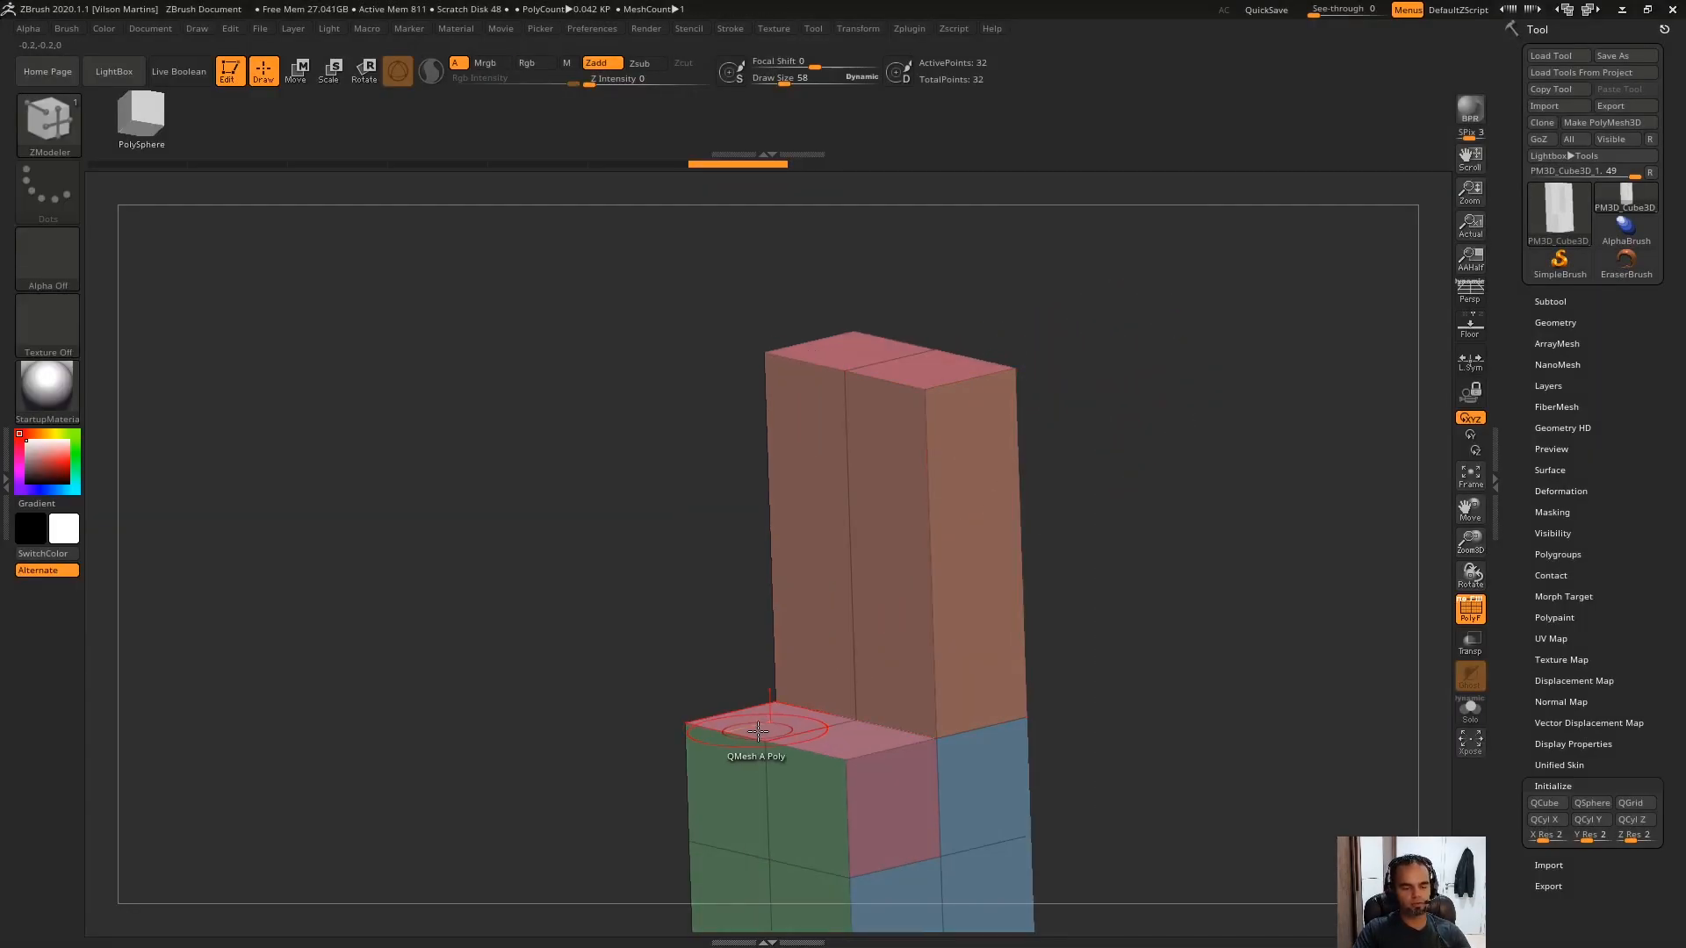
# Set the QMesh modifier back to One Side Poly and undo the remaining towers down to the plain cube.
pyautogui.press('b')
pyautogui.press('z')
pyautogui.press('m')
pyautogui.press('space')
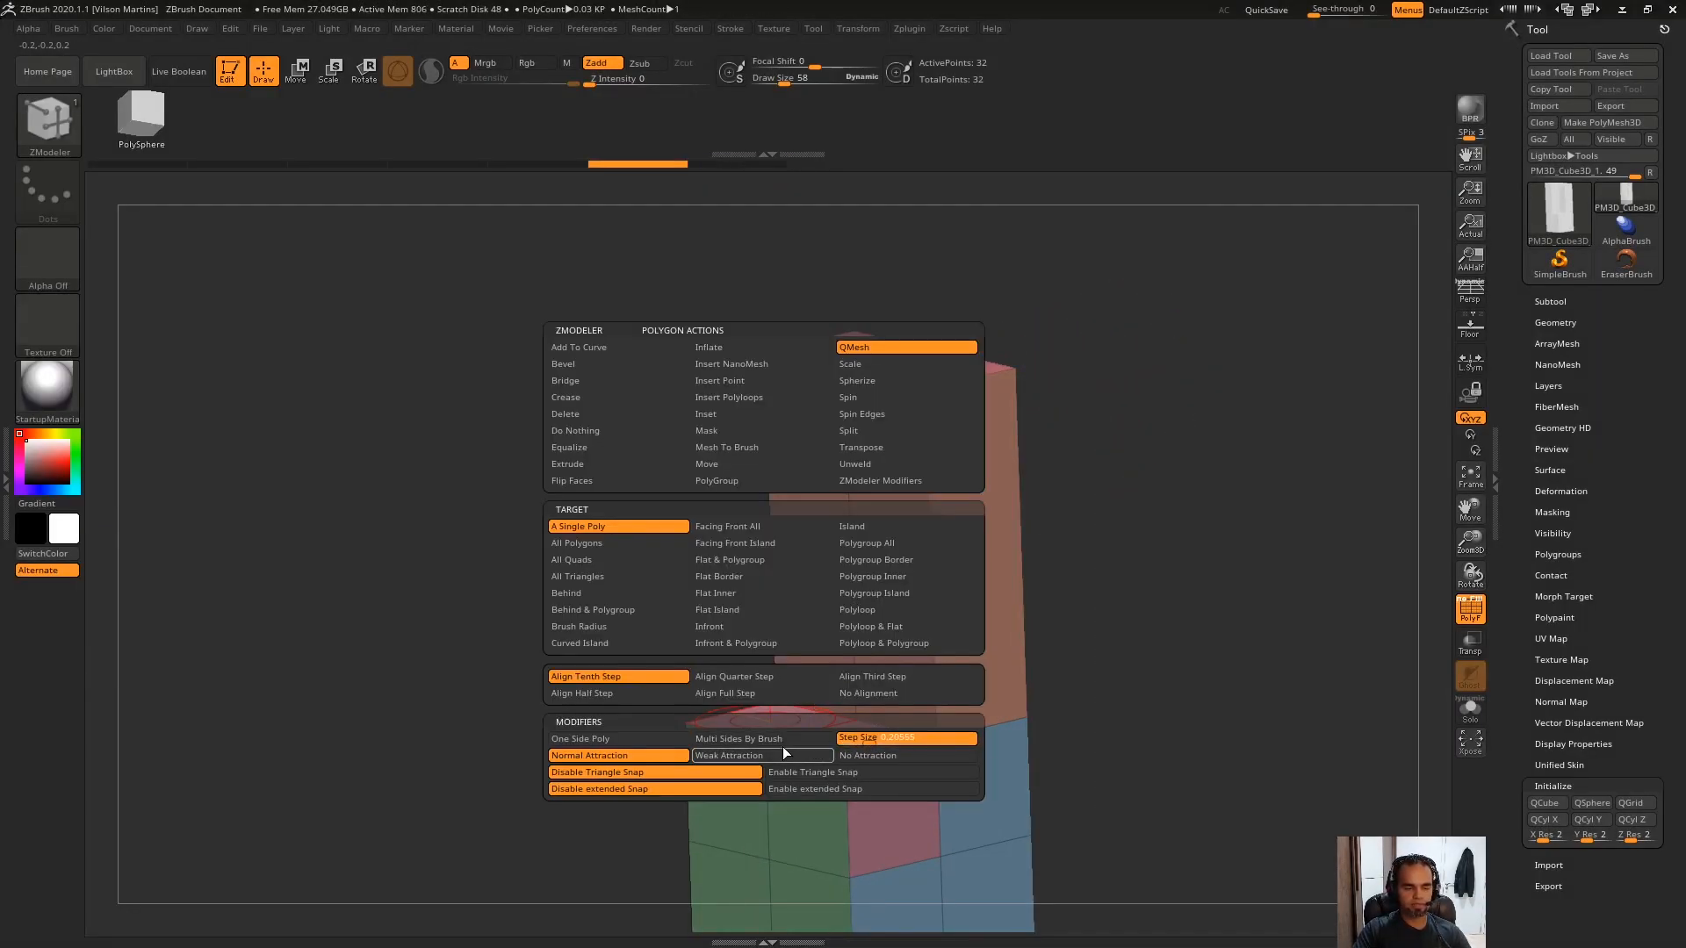
pyautogui.hotkey('ctrl', 'z')
pyautogui.hotkey('ctrl', 'z')
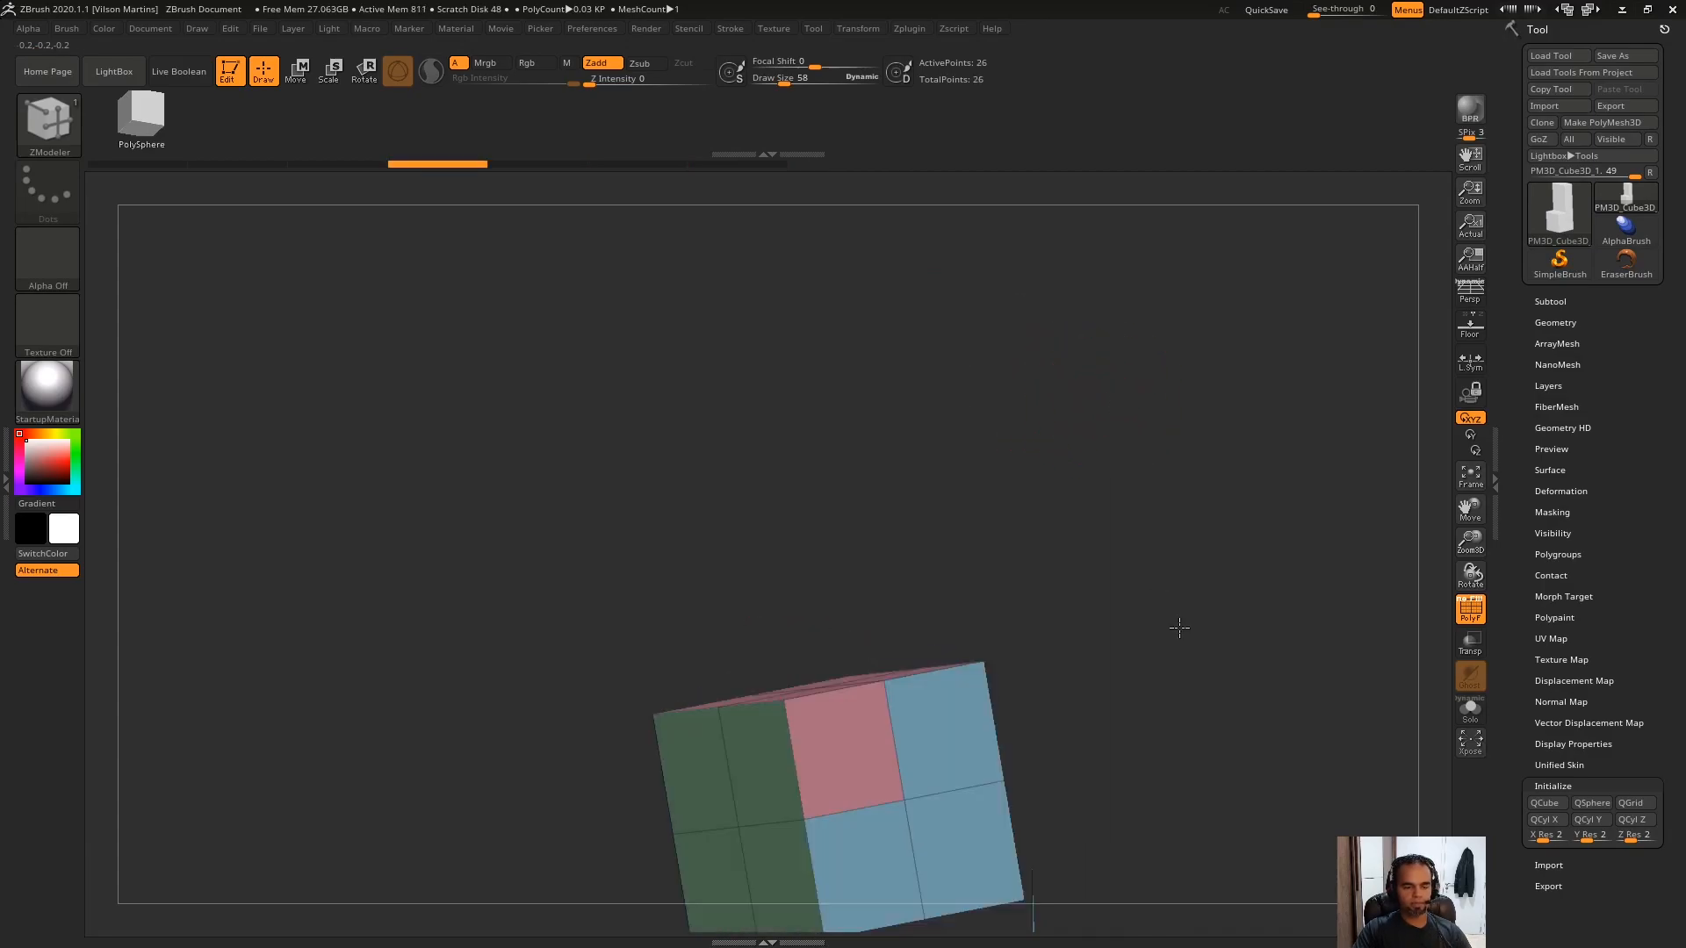
pyautogui.hotkey('ctrl', 'z')
pyautogui.hotkey('ctrl', 'z')
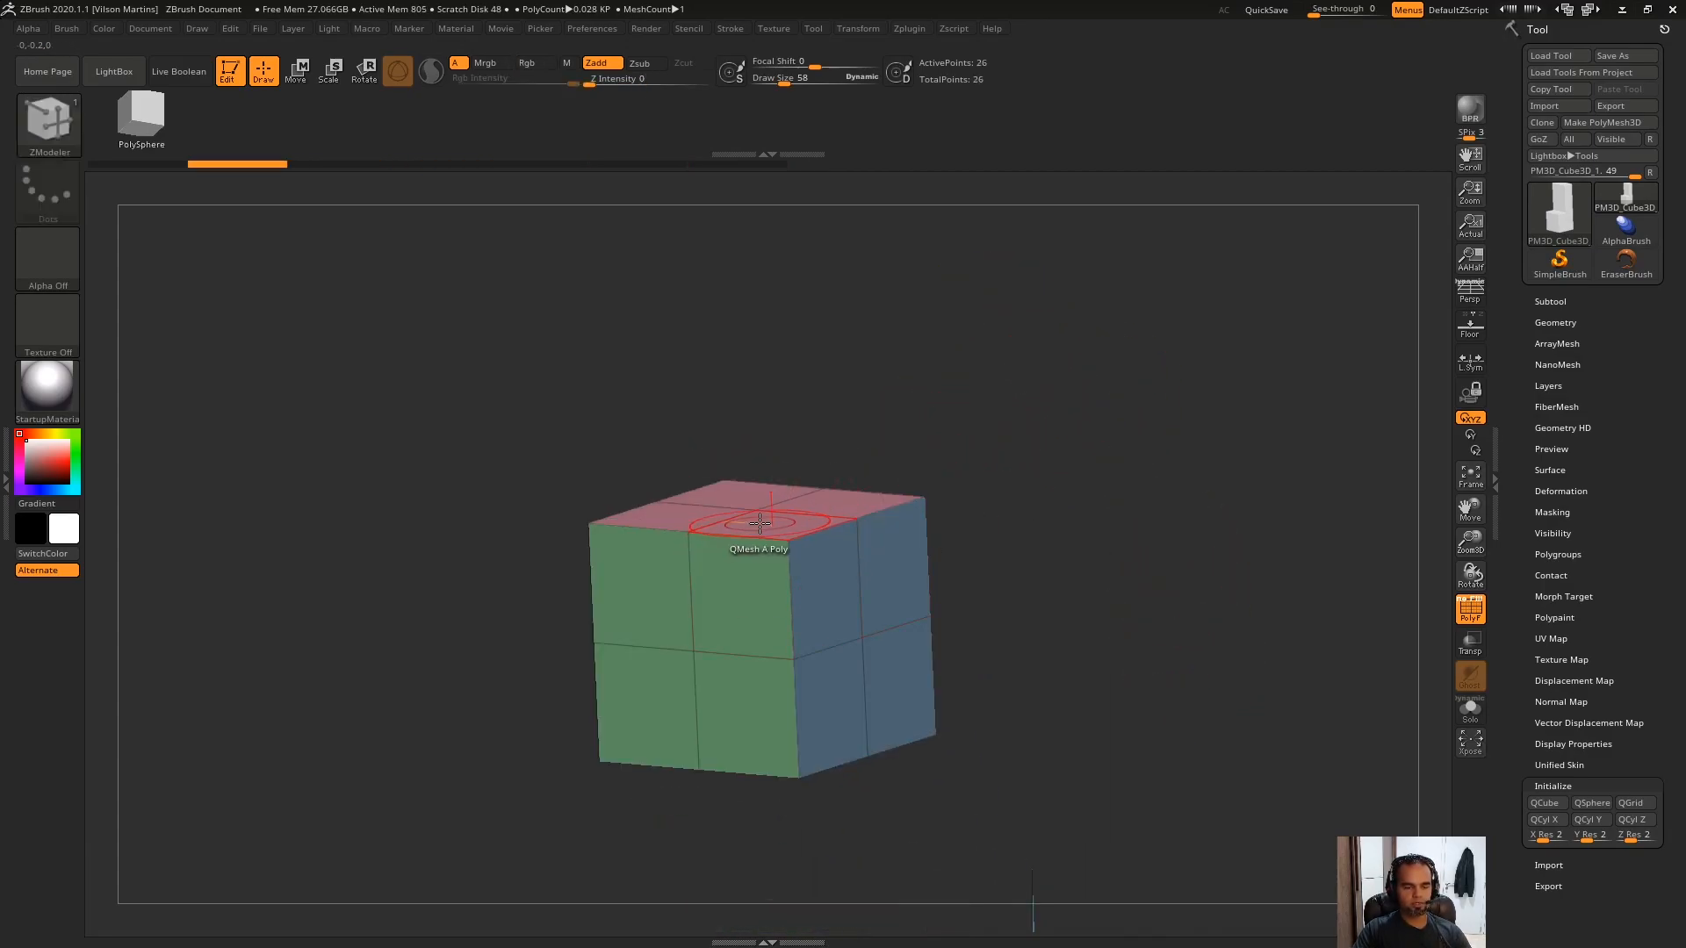
# Extrude two neighbouring top polygons upward to the same height with One Side Poly and Normal Attraction, and undo both extrusions.
pyautogui.press('space')
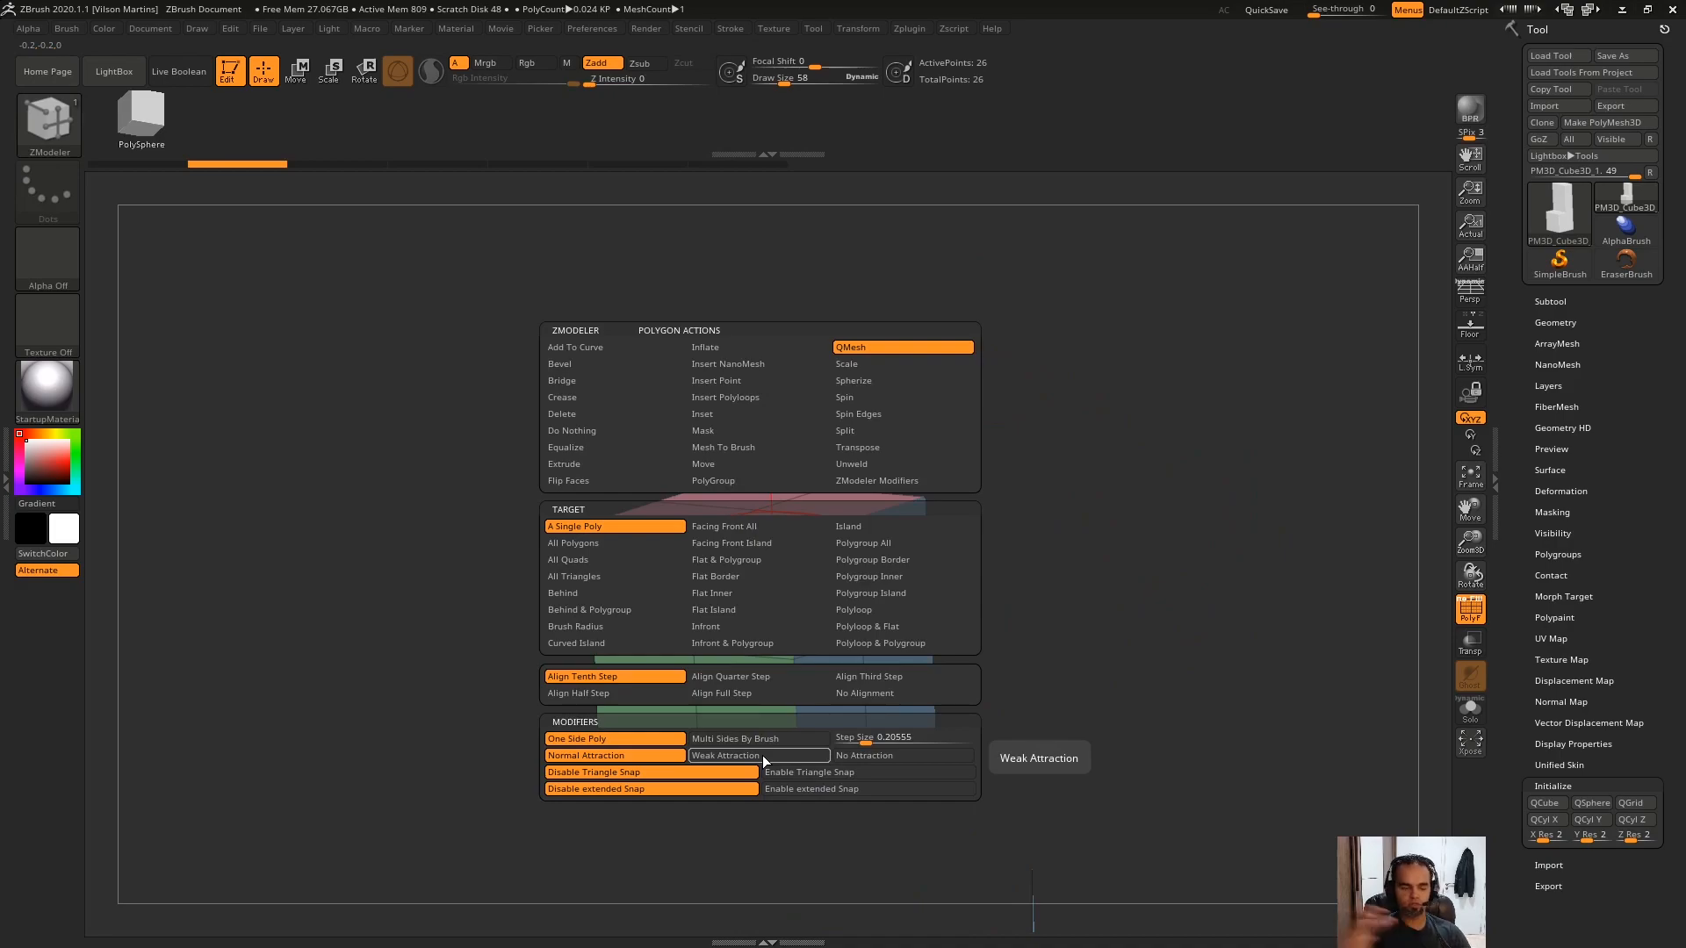
pyautogui.moveTo(1024, 339); pyautogui.dragTo(914, 527)
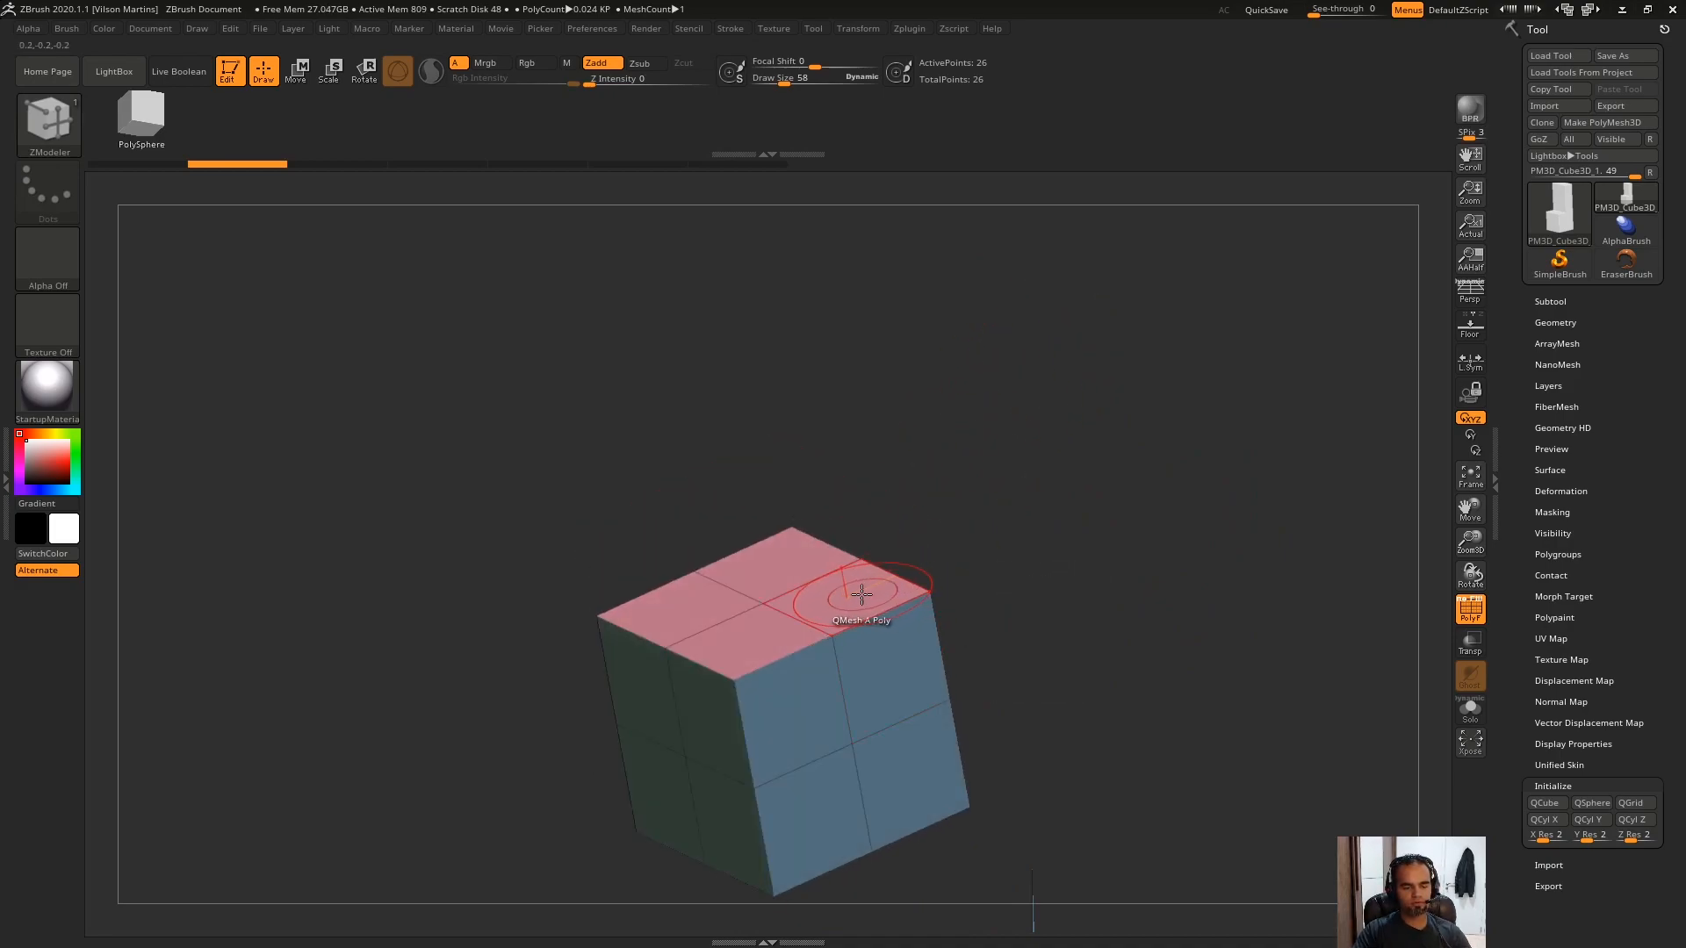
pyautogui.moveTo(861, 595); pyautogui.dragTo(809, 297)
pyautogui.moveTo(971, 387)
pyautogui.mouseDown()
pyautogui.moveTo(993, 392)
pyautogui.moveTo(944, 395)
pyautogui.mouseUp()
pyautogui.moveTo(761, 632); pyautogui.dragTo(759, 320)
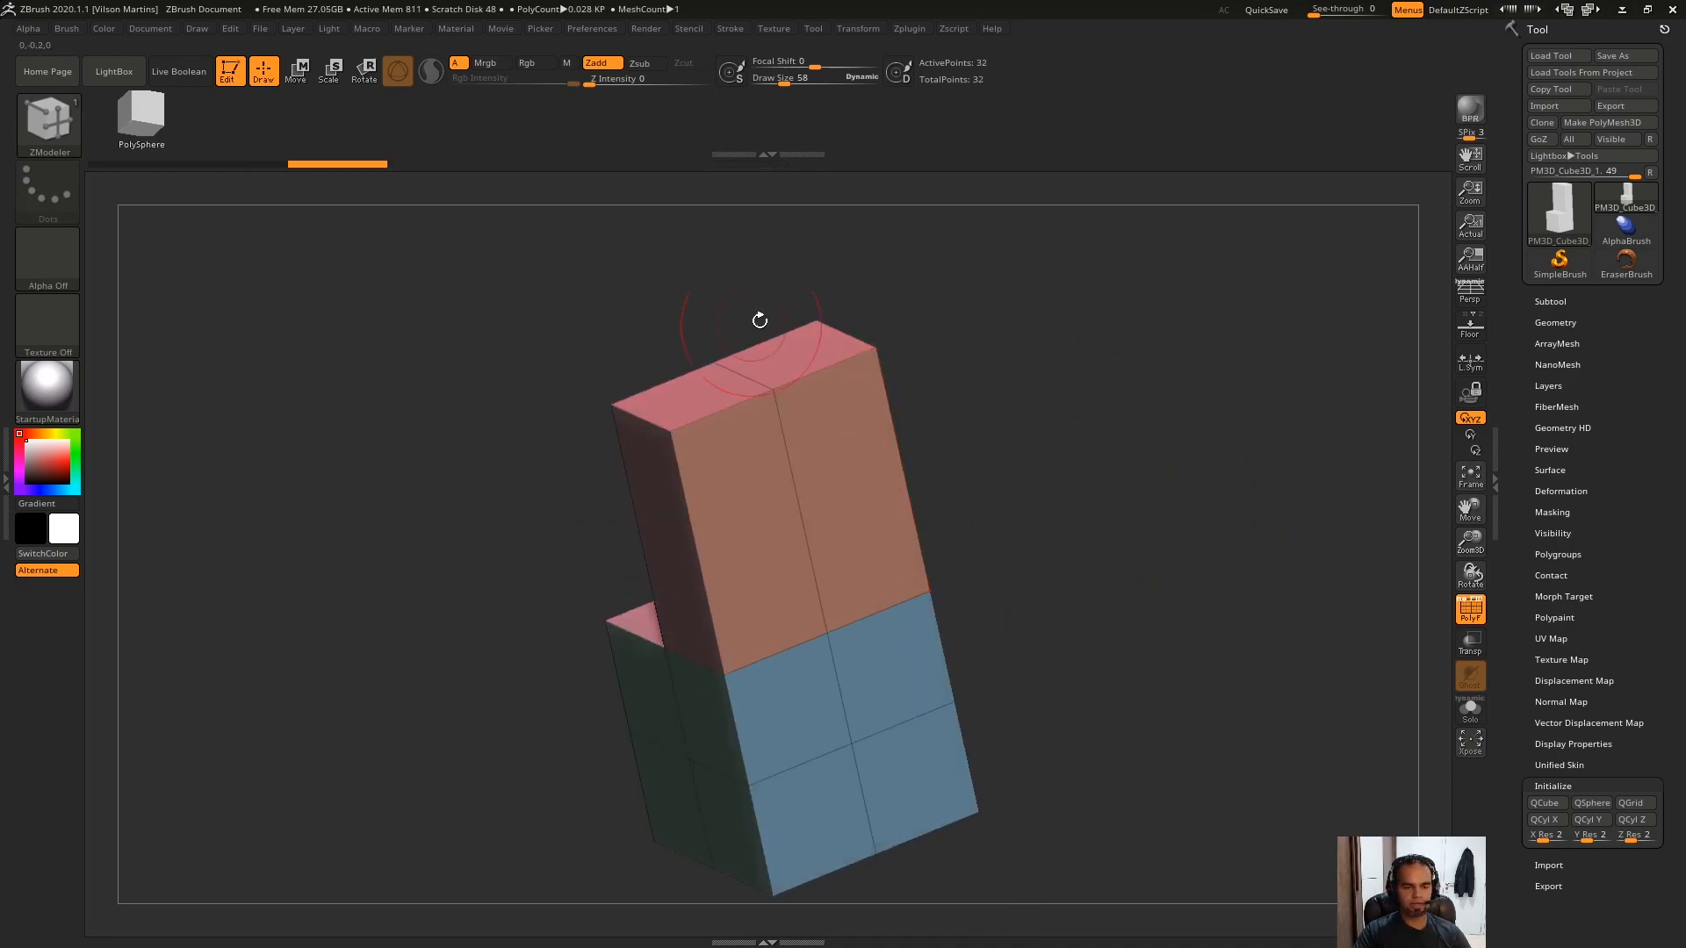
pyautogui.hotkey('ctrl', 'z')
pyautogui.hotkey('ctrl', 'z')
# Duplicate the cube beside the original with the Move gizmo and return to drawing with ZModeler.
pyautogui.moveTo(1091, 456); pyautogui.dragTo(1028, 440)
pyautogui.press('w')
pyautogui.keyDown('ctrl'); pyautogui.moveTo(824, 666); pyautogui.dragTo(1204, 816); pyautogui.keyUp('ctrl')
pyautogui.press('q')
pyautogui.moveTo(1022, 349)
pyautogui.keyDown('ctrl'); pyautogui.mouseDown()
pyautogui.moveTo(1037, 374)
pyautogui.moveTo(866, 298)
pyautogui.moveTo(948, 333)
pyautogui.mouseUp(); pyautogui.keyUp('ctrl')
# Try extruding a side polygon of the original cube toward the duplicate, and undo the extrusions.
pyautogui.moveTo(1098, 290); pyautogui.dragTo(869, 338)
pyautogui.moveTo(674, 496); pyautogui.dragTo(921, 597)
pyautogui.moveTo(978, 350); pyautogui.dragTo(962, 312)
pyautogui.hotkey('ctrl', 'z')
pyautogui.moveTo(677, 519); pyautogui.dragTo(894, 576)
pyautogui.hotkey('ctrl', 'z')
pyautogui.hotkey('ctrl', 'shift', 'z')
pyautogui.hotkey('ctrl', 'z')
pyautogui.hotkey('ctrl', 'shift', 'z')
pyautogui.hotkey('ctrl', 'z')
# Extrude the upper side polygon toward the second cube with Normal Attraction, and undo the extrusion.
pyautogui.moveTo(790, 471)
pyautogui.mouseDown()
pyautogui.moveTo(930, 327)
pyautogui.moveTo(697, 532)
pyautogui.moveTo(892, 530)
pyautogui.mouseUp()
pyautogui.press('space')
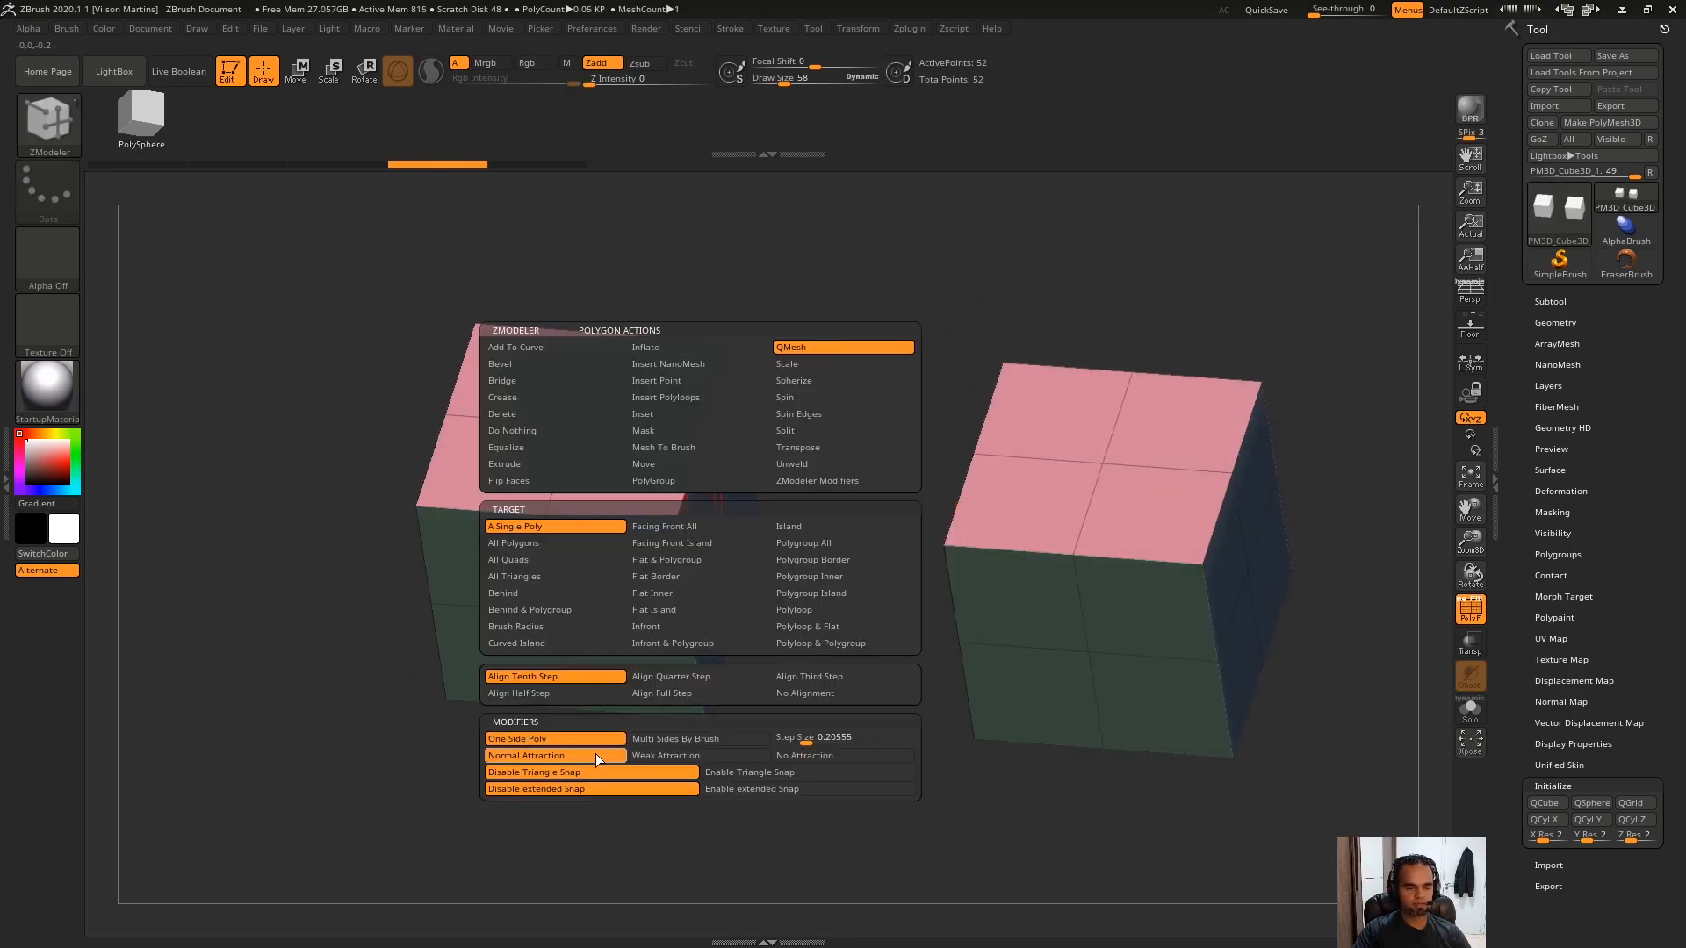
pyautogui.moveTo(697, 535); pyautogui.dragTo(846, 523)
pyautogui.hotkey('ctrl', 'z')
# Switch to Weak Attraction, extrude the upper side polygon across to the second cube, and undo the extrusion.
pyautogui.press('space')
pyautogui.click(658, 756)
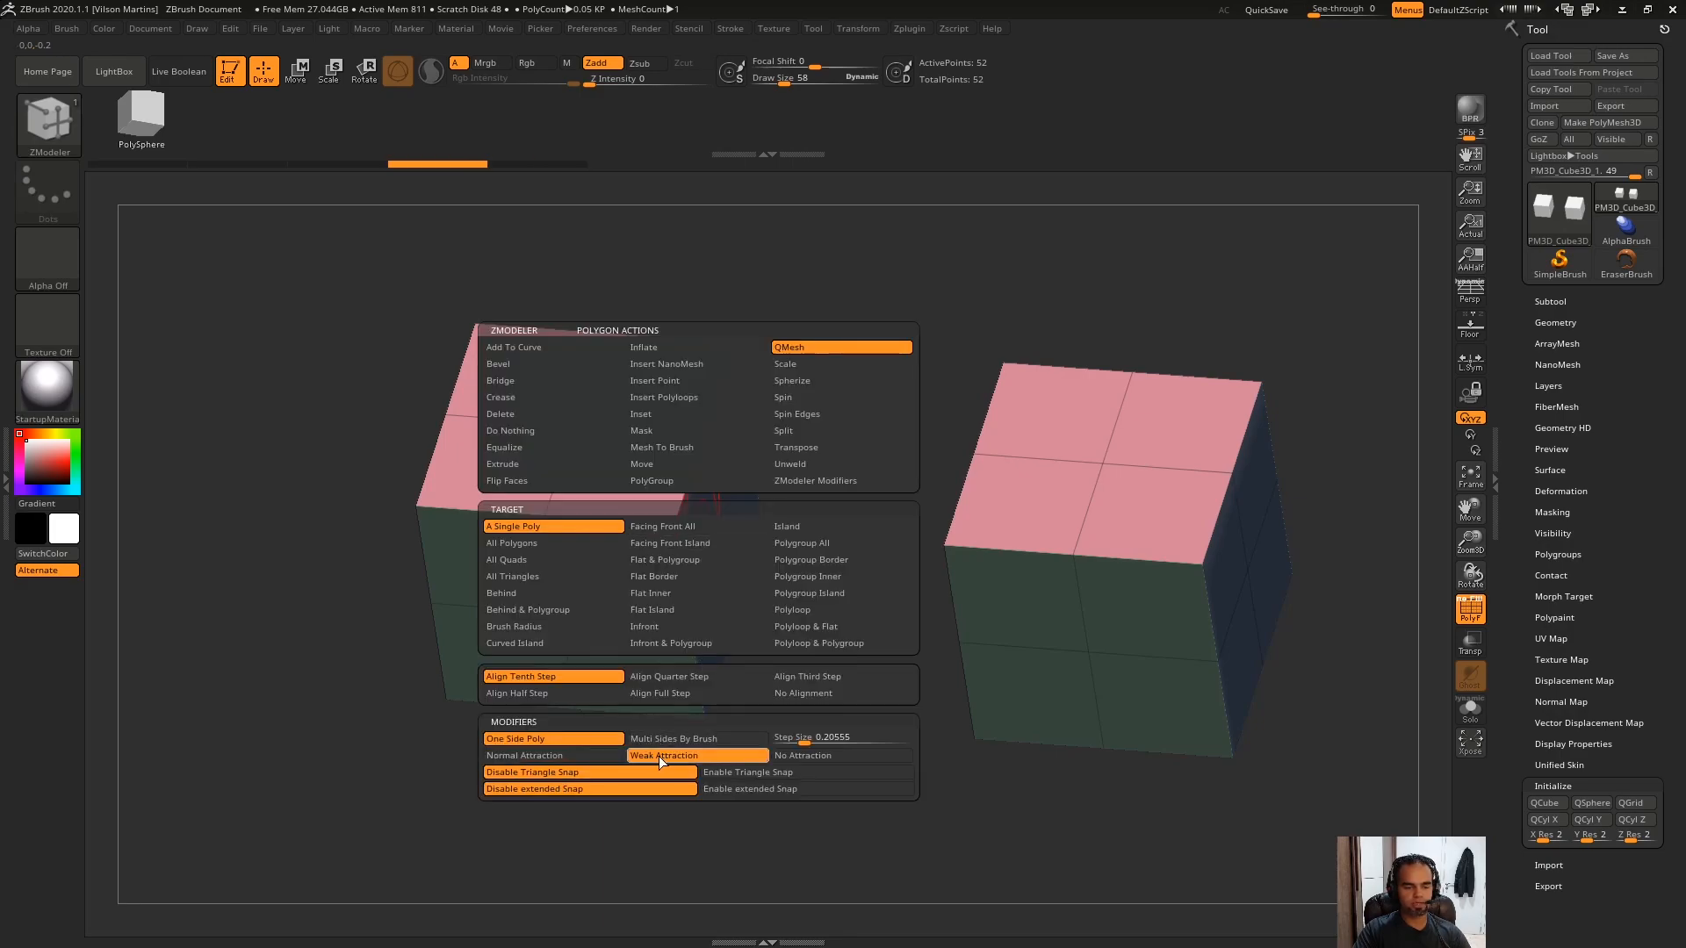
pyautogui.moveTo(742, 527); pyautogui.dragTo(937, 531)
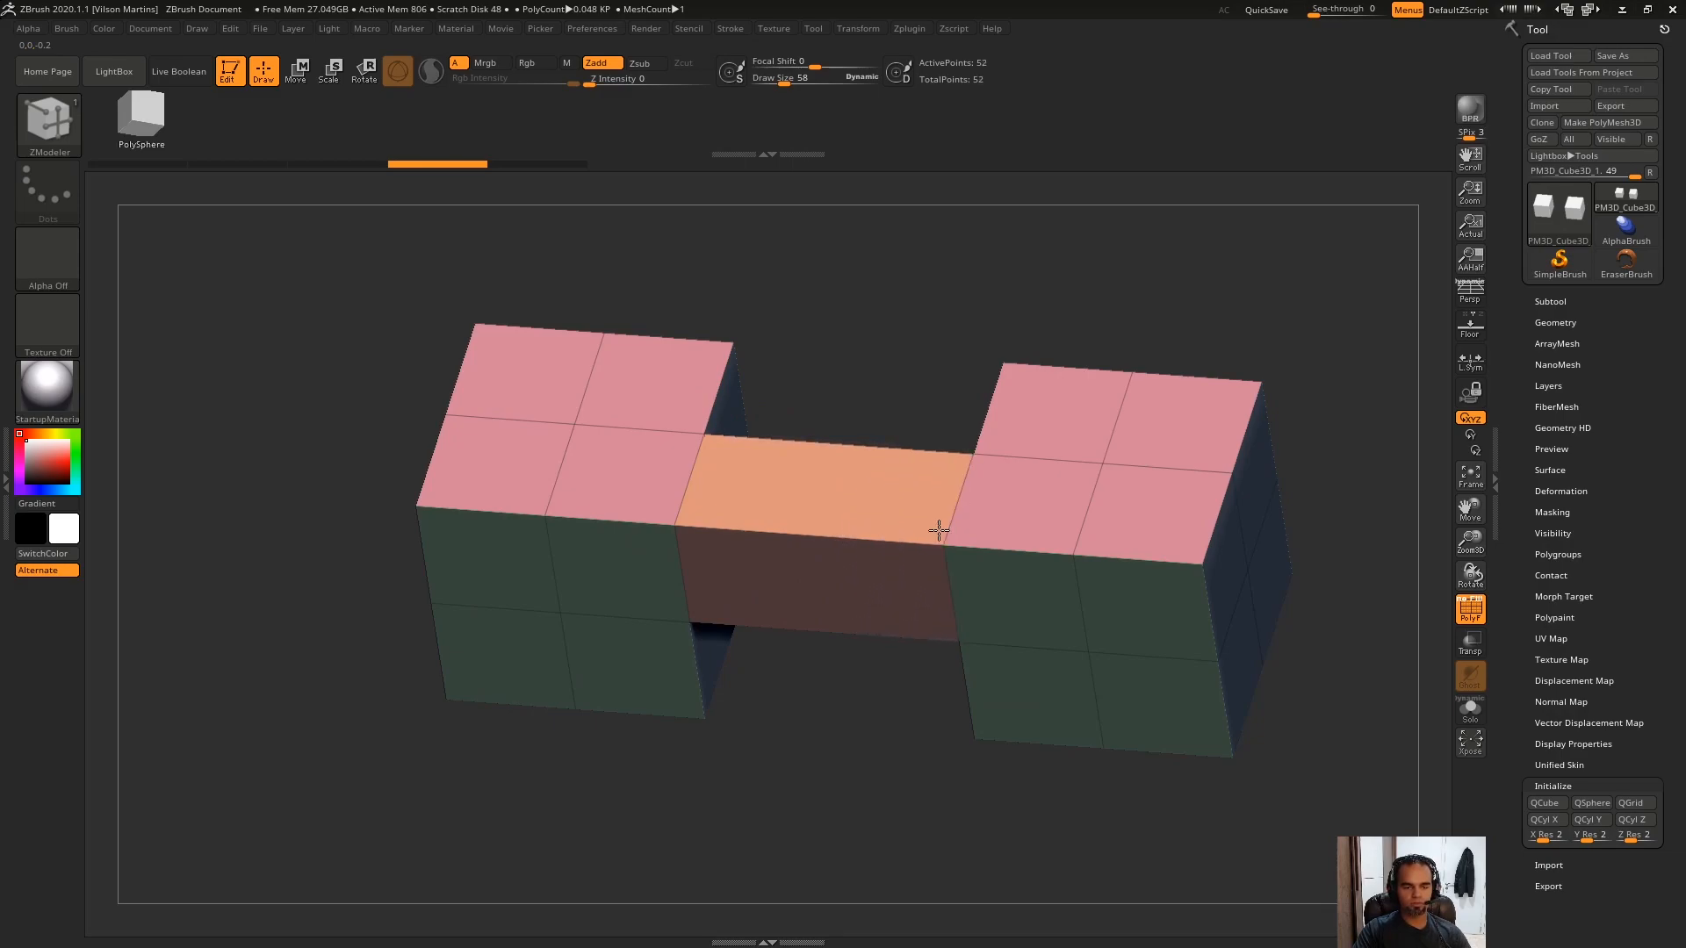
pyautogui.hotkey('ctrl', 'z')
# Switch to No Attraction, try a QMesh extrusion on the first cube's side, and undo it.
pyautogui.press('space')
pyautogui.moveTo(707, 505)
pyautogui.mouseDown()
pyautogui.moveTo(1189, 539)
pyautogui.moveTo(835, 591)
pyautogui.moveTo(821, 404)
pyautogui.moveTo(755, 405)
pyautogui.mouseUp()
pyautogui.press('space')
pyautogui.hotkey('ctrl', 'z')
pyautogui.press('w')
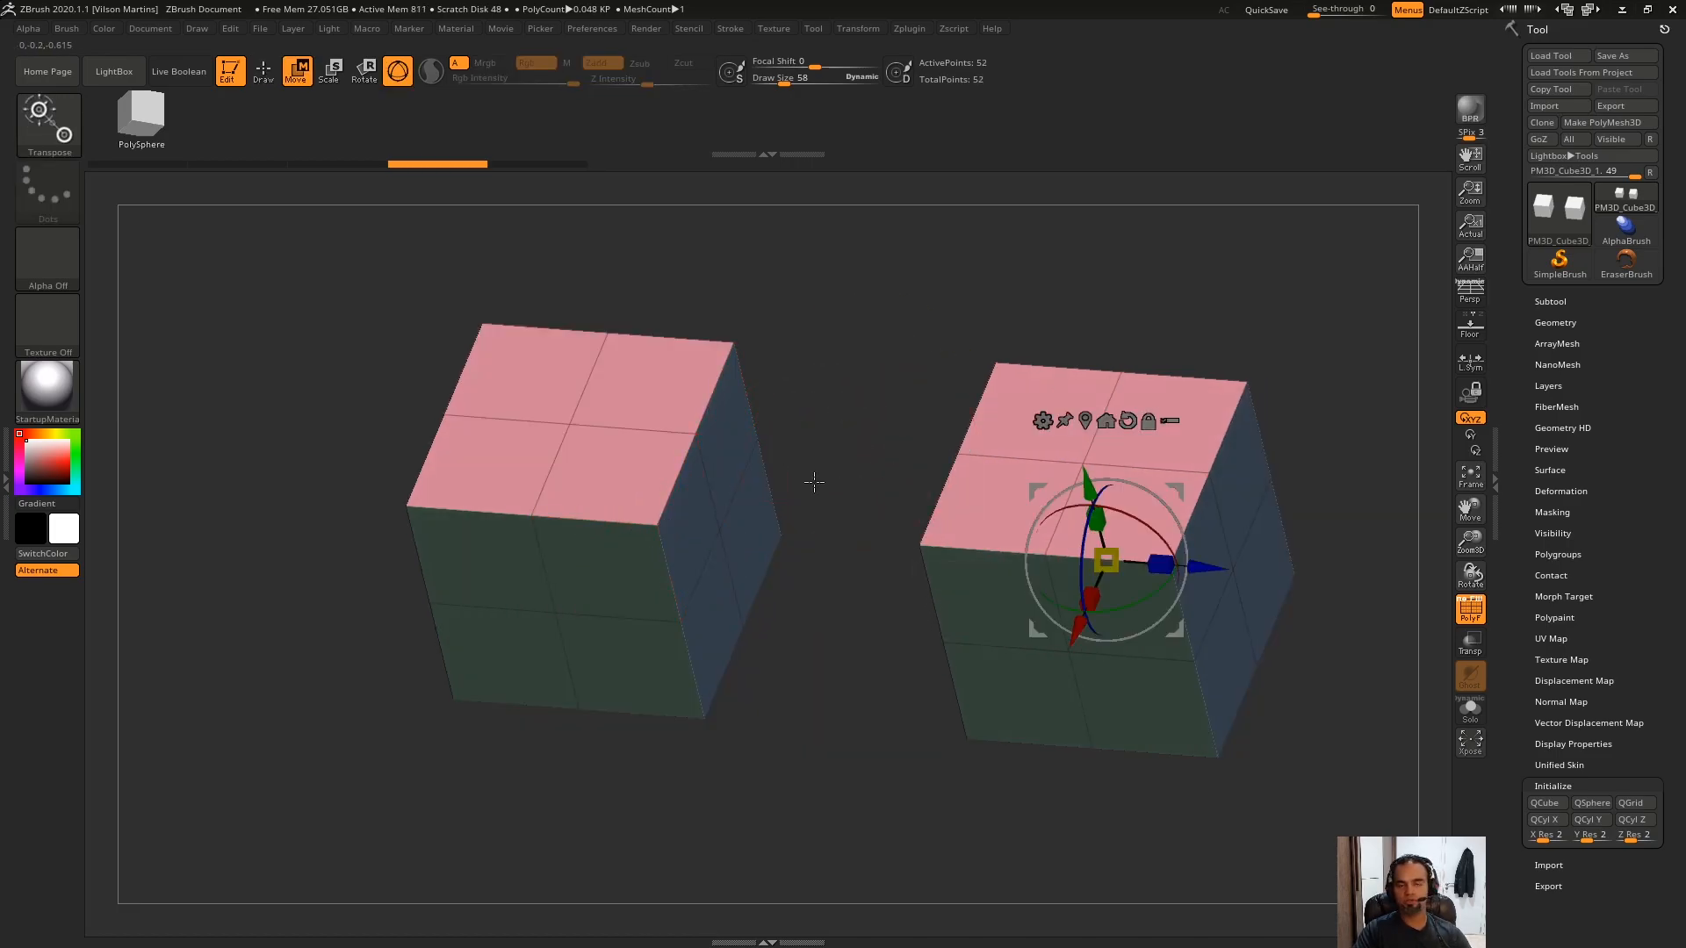
pyautogui.press('q')
# Restore Normal Attraction and try QMesh with the Polygroup All target on the side faces of both cubes, undoing the extrusion.
pyautogui.press('space')
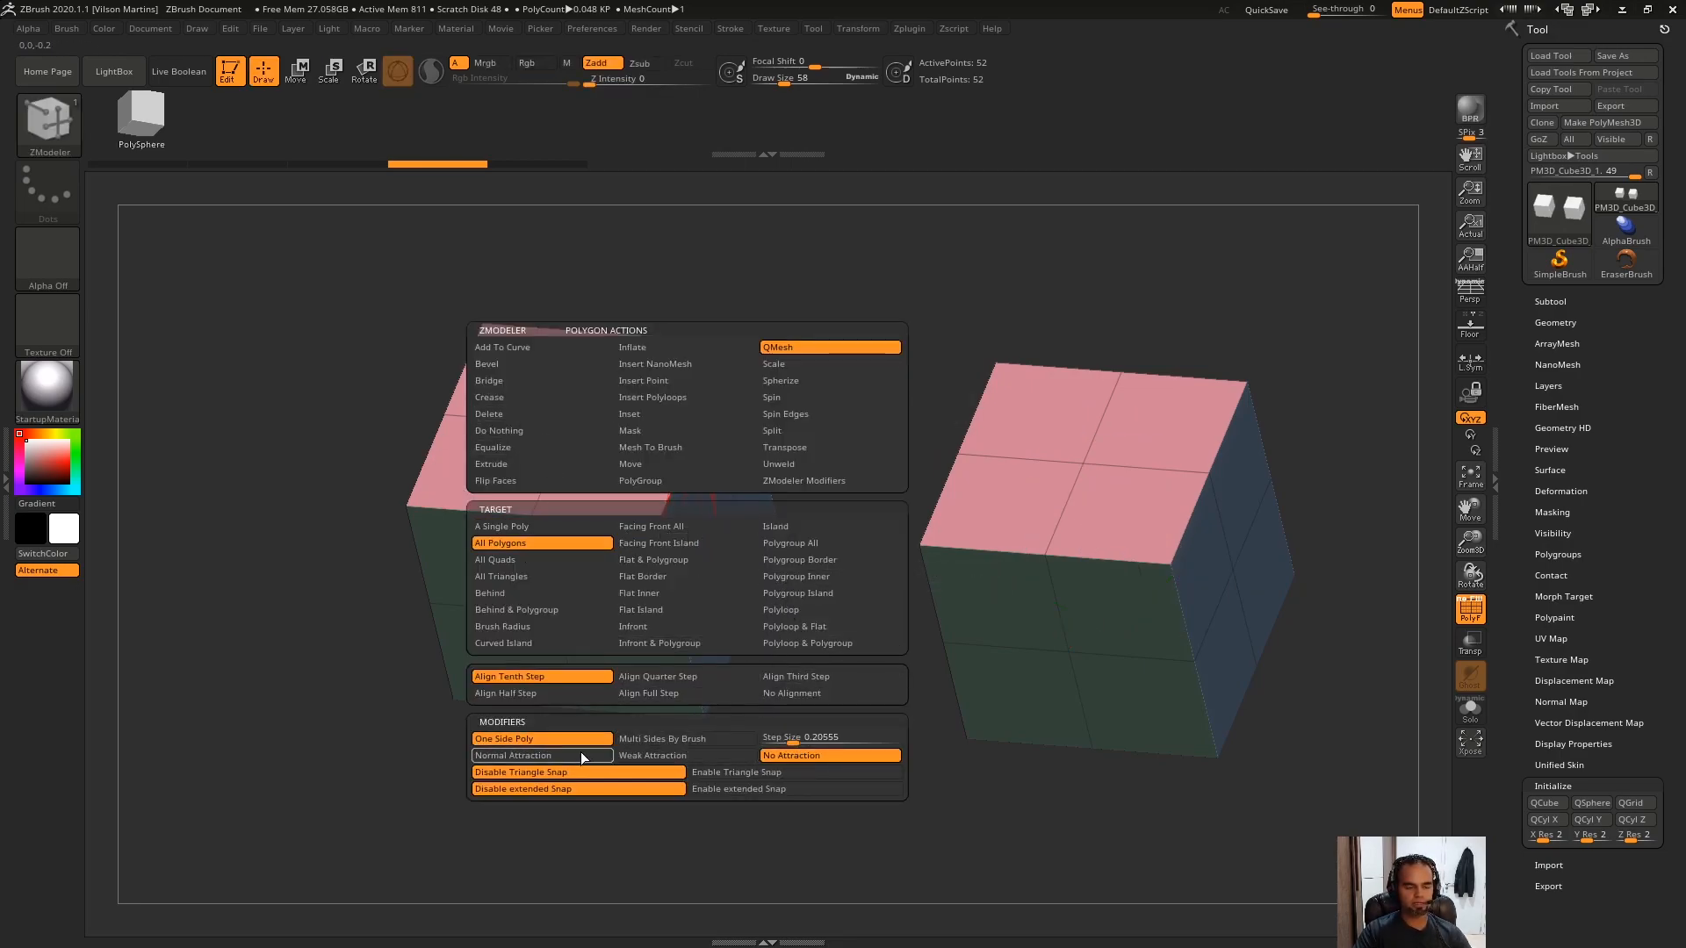
pyautogui.moveTo(695, 525)
pyautogui.mouseDown()
pyautogui.moveTo(840, 515)
pyautogui.moveTo(734, 537)
pyautogui.mouseUp()
pyautogui.hotkey('ctrl', 'z')
pyautogui.press('space')
pyautogui.click(690, 529)
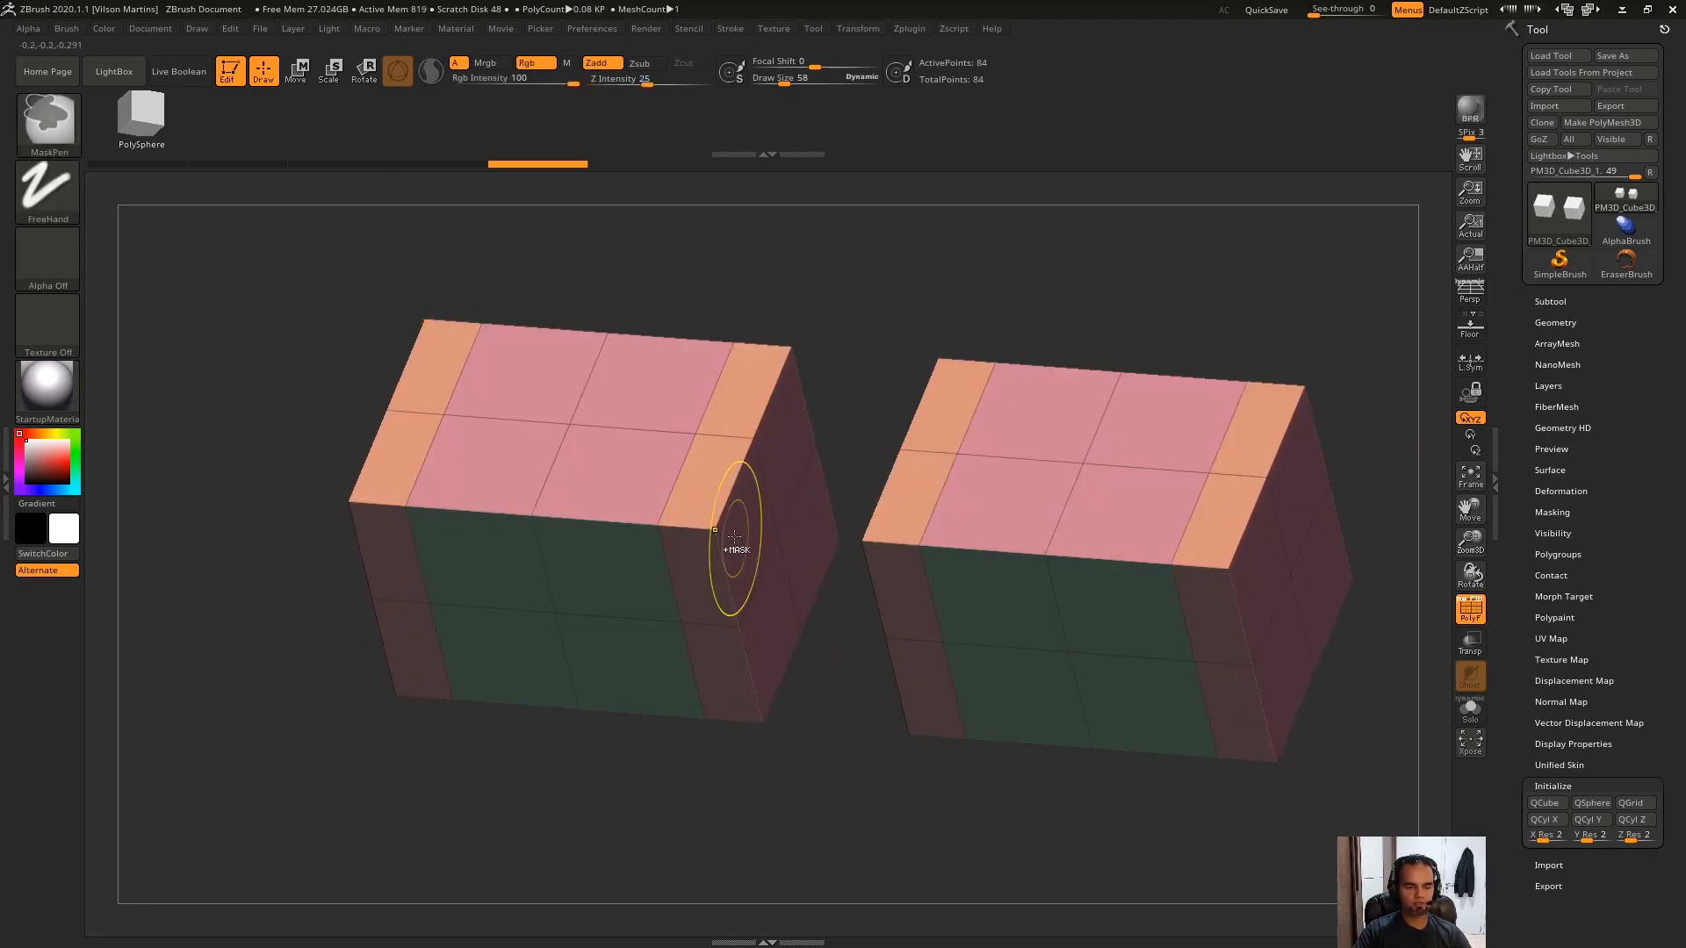
pyautogui.hotkey('ctrl', 'z')
# Give each cube its own polygroup with Auto Groups, and undo a trial QMesh extrusion made from the first cube.
pyautogui.press('space')
pyautogui.click(762, 774)
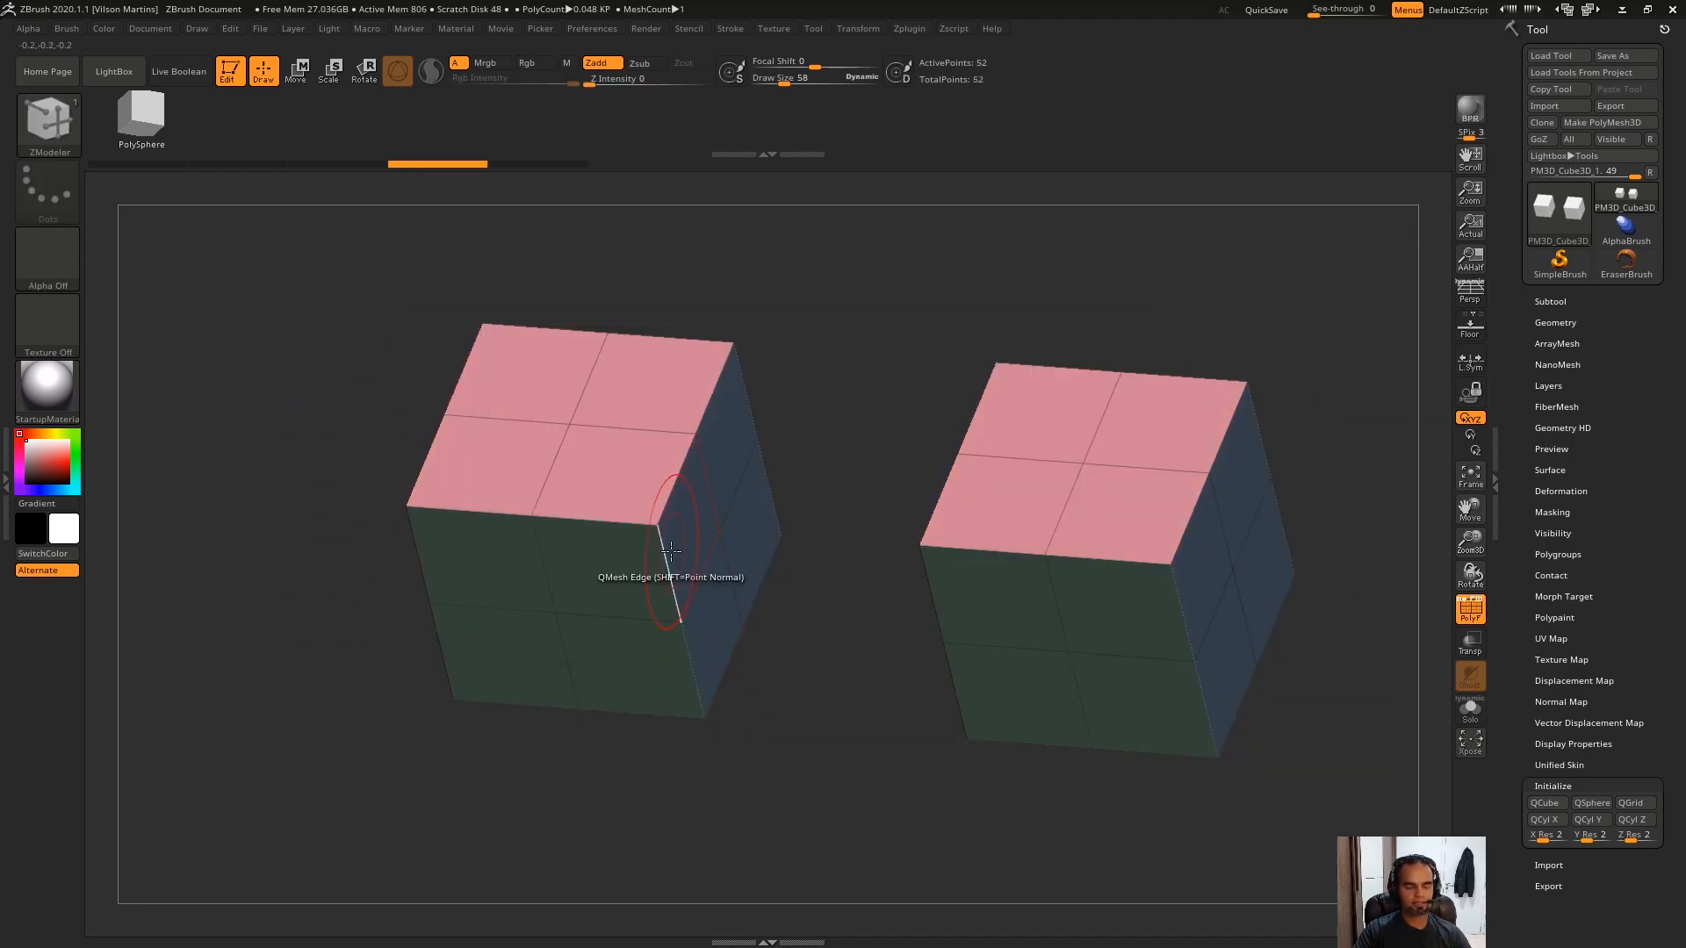
pyautogui.click(1561, 548)
pyautogui.click(1556, 564)
pyautogui.moveTo(702, 544); pyautogui.dragTo(1120, 448)
pyautogui.hotkey('ctrl', 'z')
pyautogui.moveTo(957, 370); pyautogui.dragTo(887, 316)
# Set the QMesh target to A Single Poly and extrude one top polygon of the teal cube into a tall tower.
pyautogui.press('space')
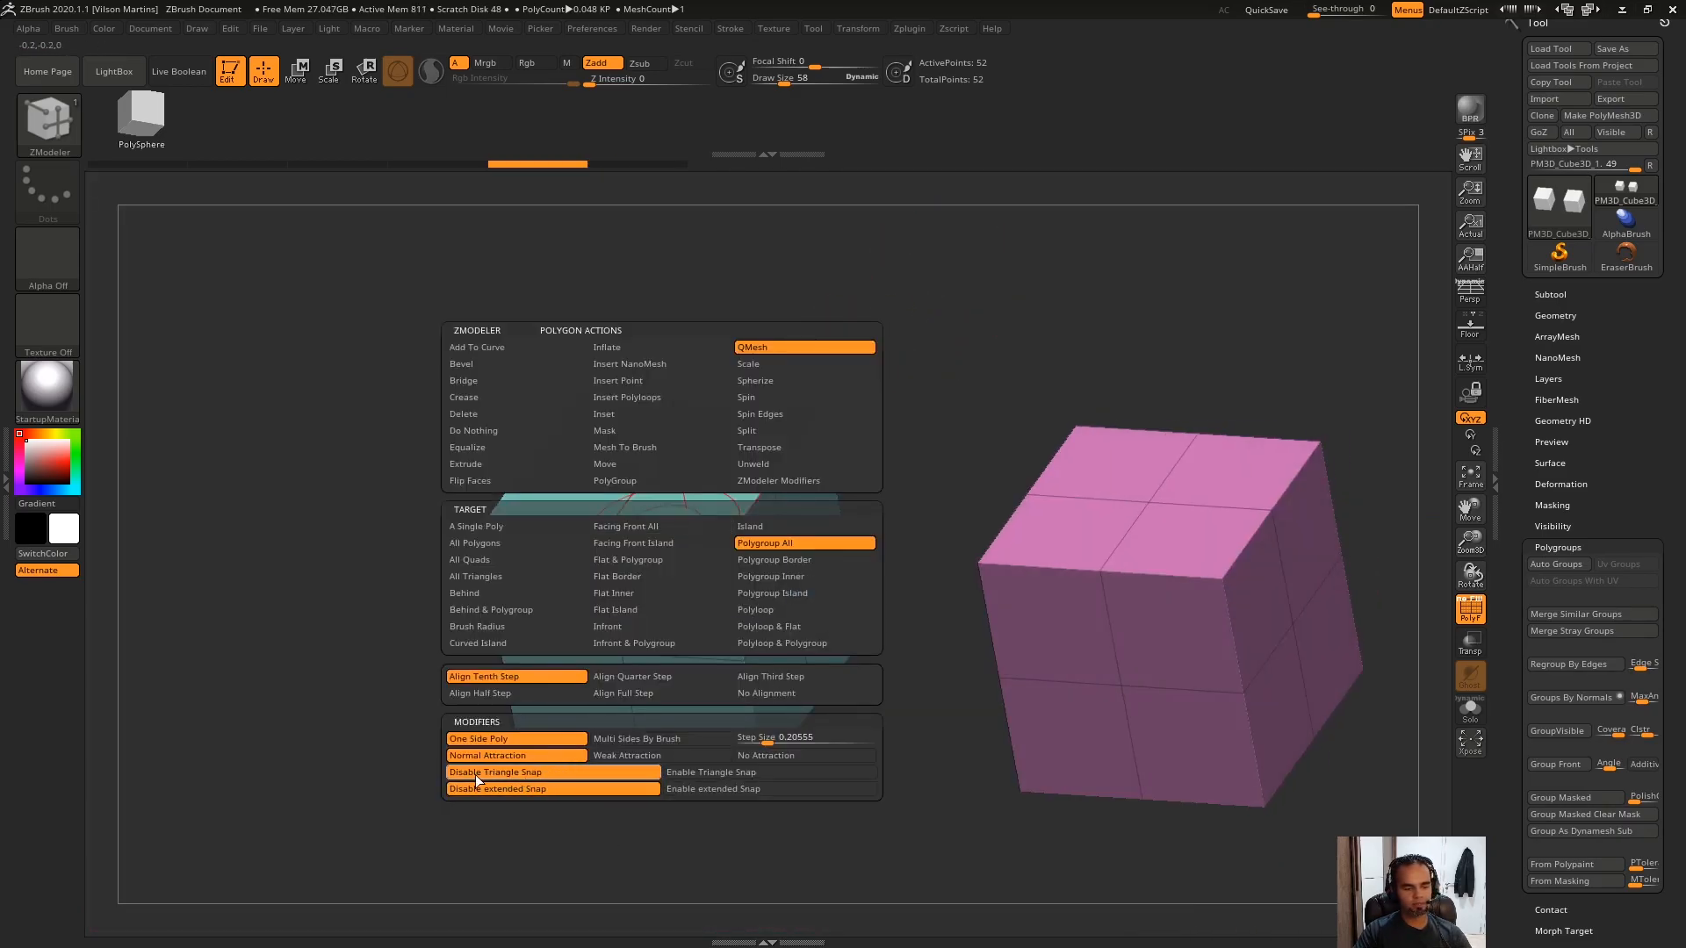
pyautogui.moveTo(856, 312); pyautogui.dragTo(899, 377)
pyautogui.press('space')
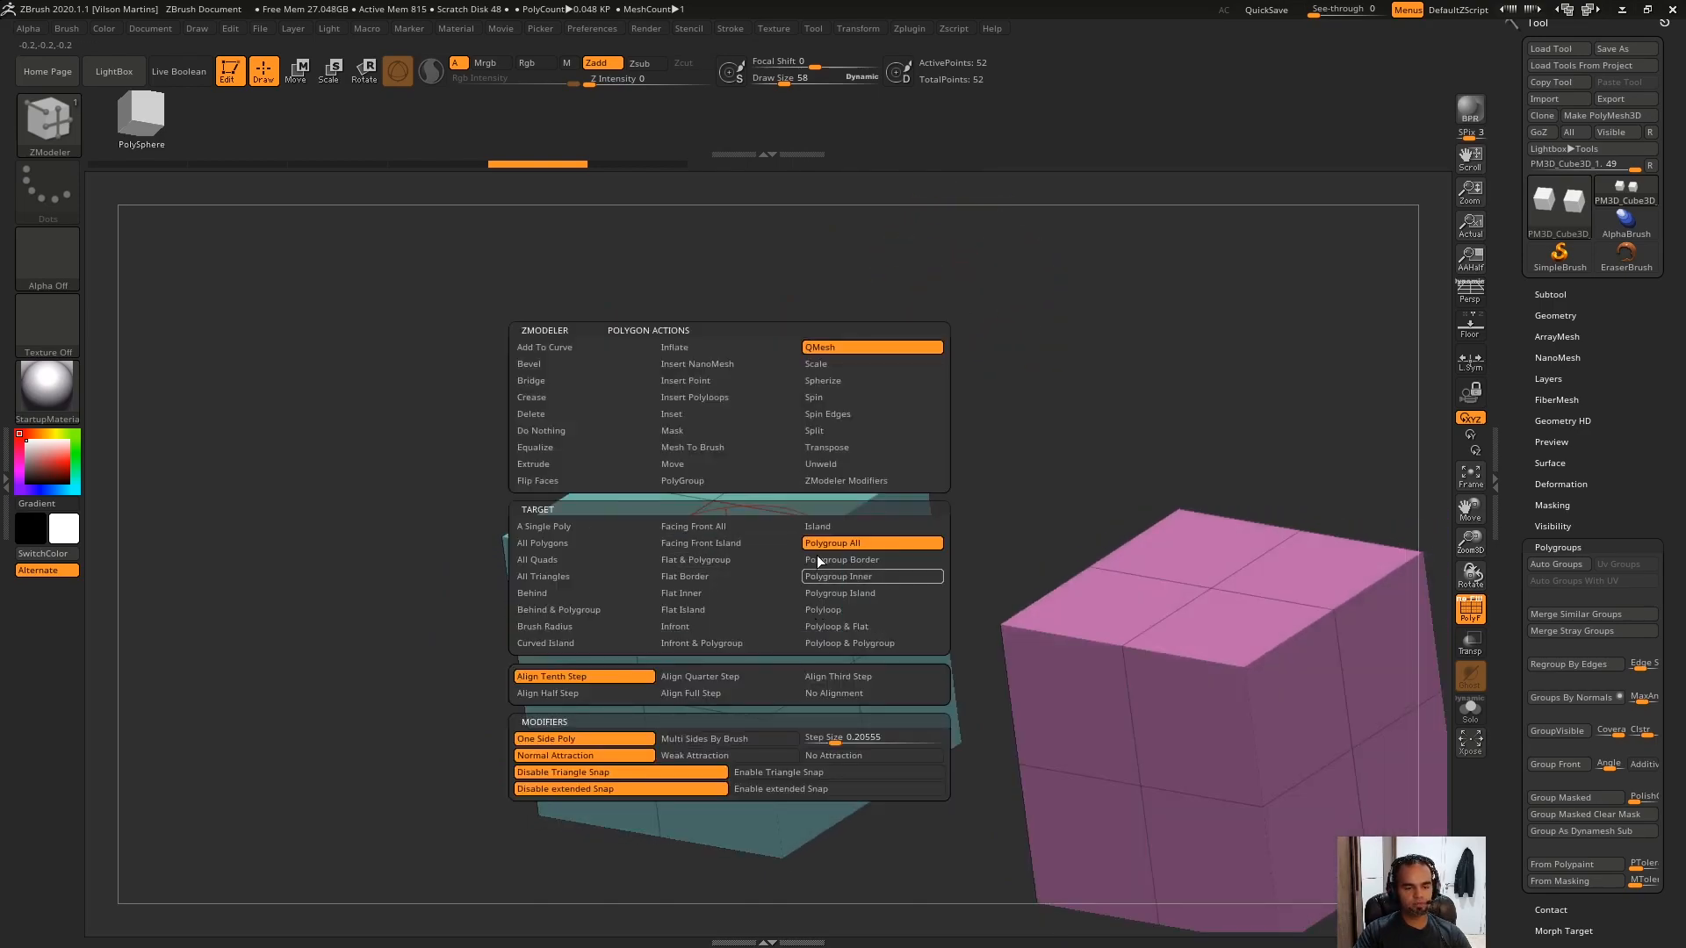
pyautogui.click(597, 527)
pyautogui.moveTo(728, 532); pyautogui.dragTo(722, 254)
# Extrude the polygon beside the tower slightly upward with triangle snap disabled, and mark its short front edge on a screen capture.
pyautogui.moveTo(930, 272); pyautogui.dragTo(1019, 367)
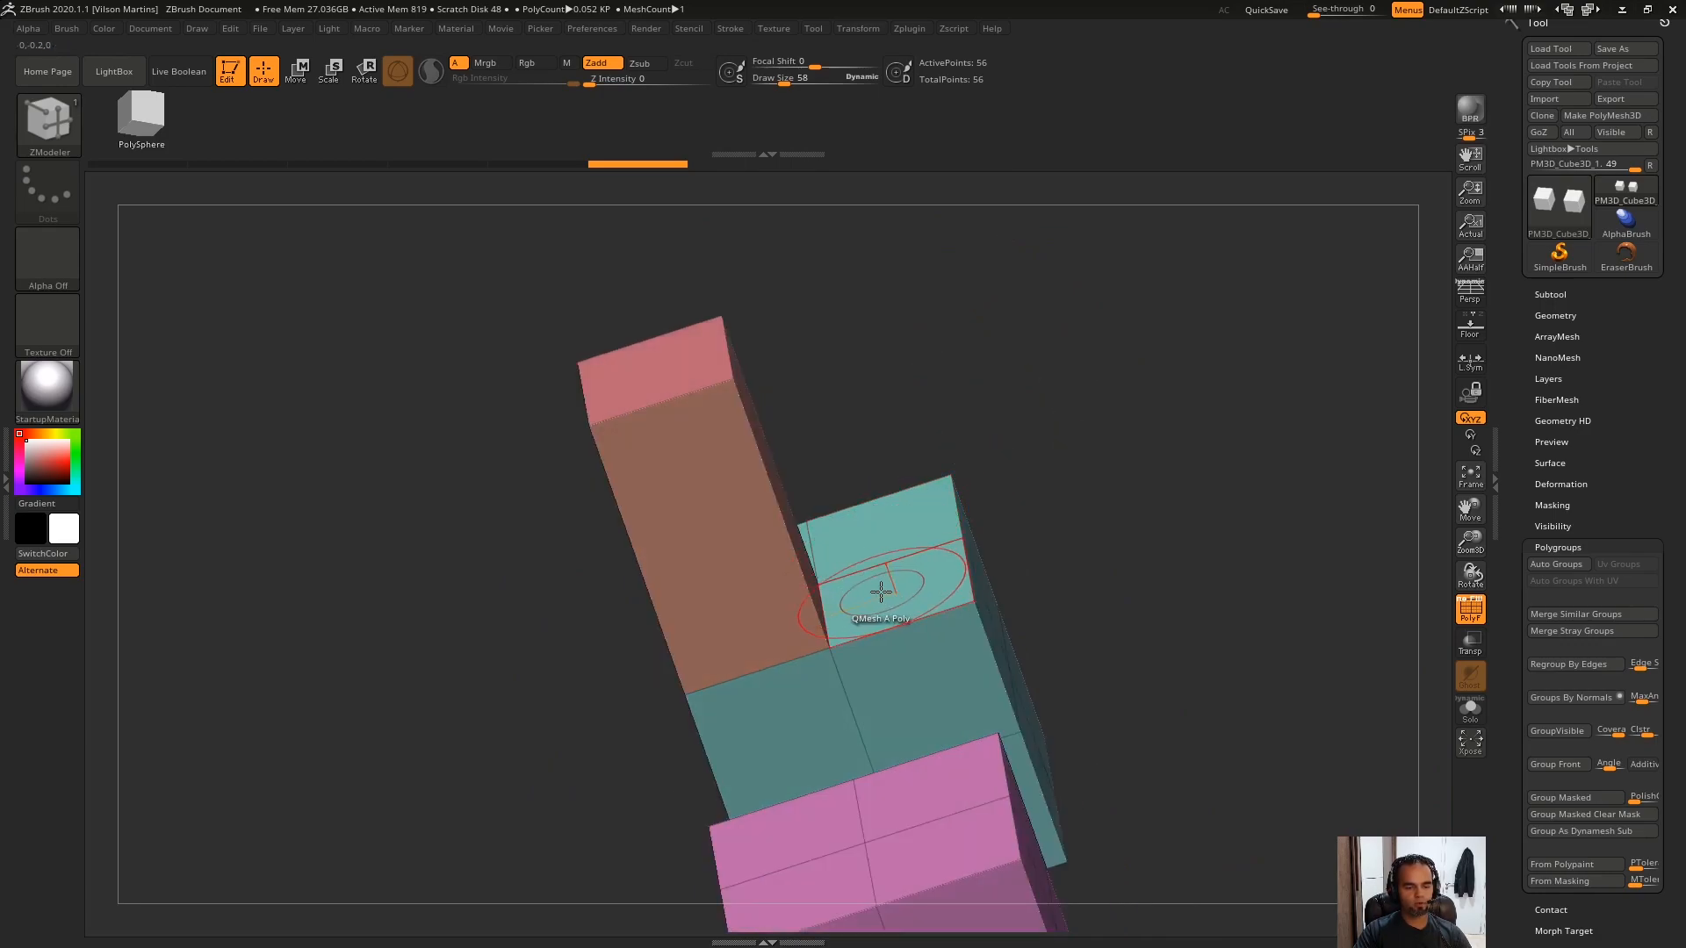
pyautogui.moveTo(881, 591); pyautogui.dragTo(872, 562)
pyautogui.moveTo(738, 367); pyautogui.dragTo(746, 328)
pyautogui.moveTo(988, 296); pyautogui.dragTo(1141, 318)
pyautogui.press('Print')
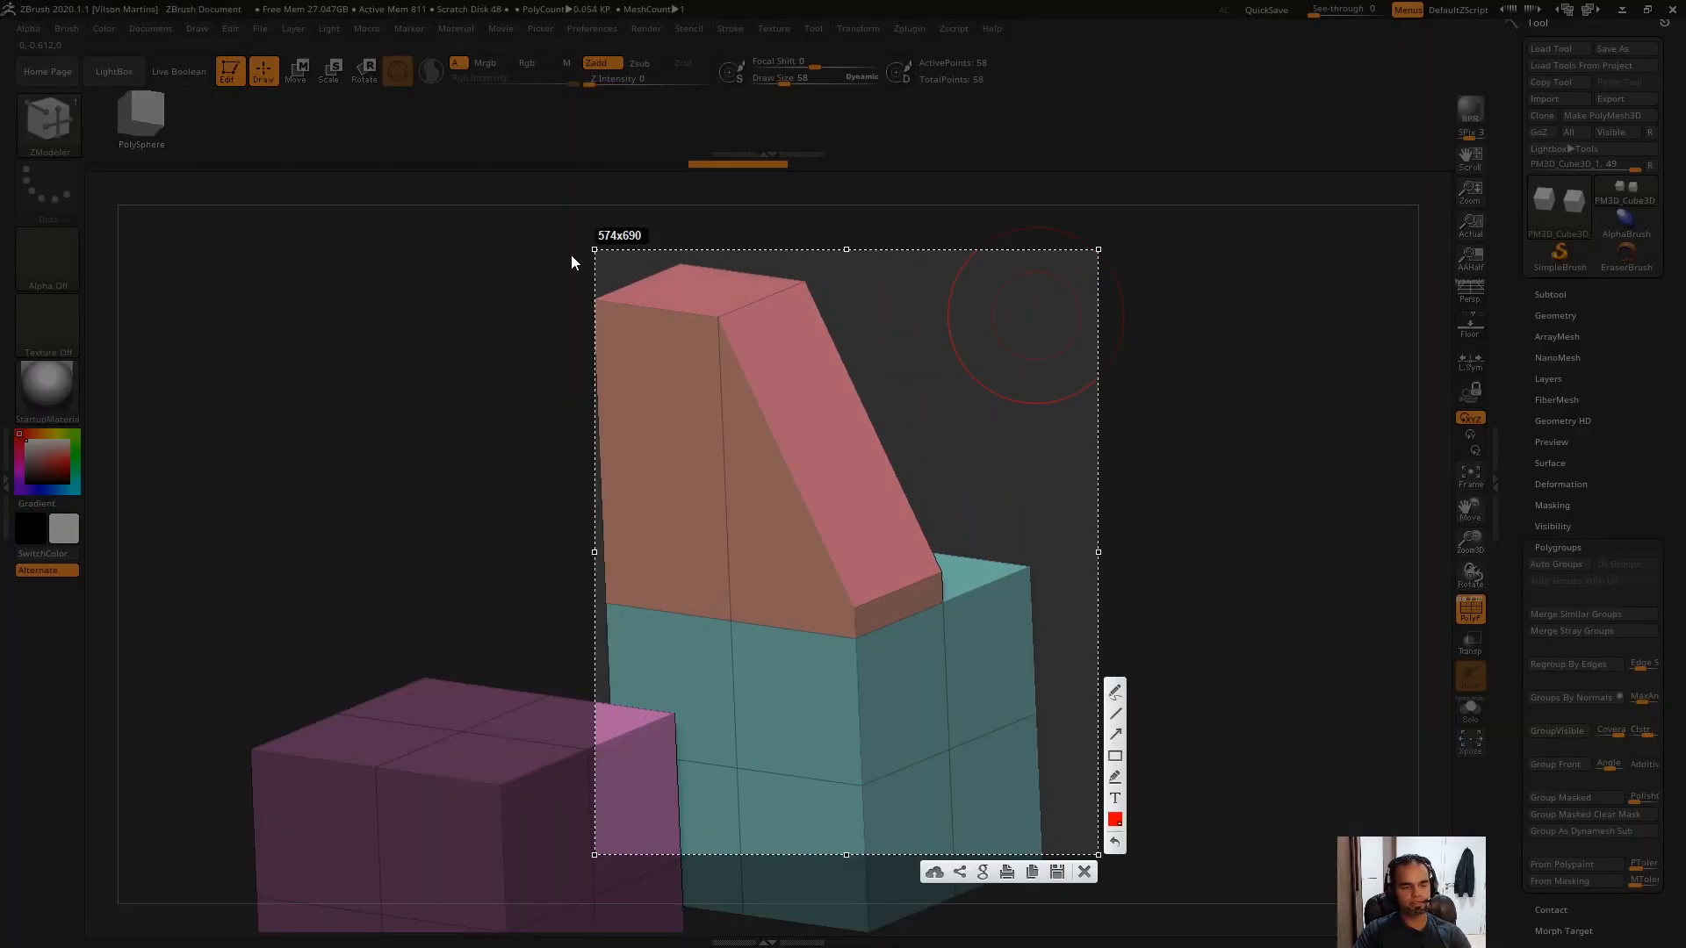
pyautogui.moveTo(846, 606); pyautogui.dragTo(850, 632)
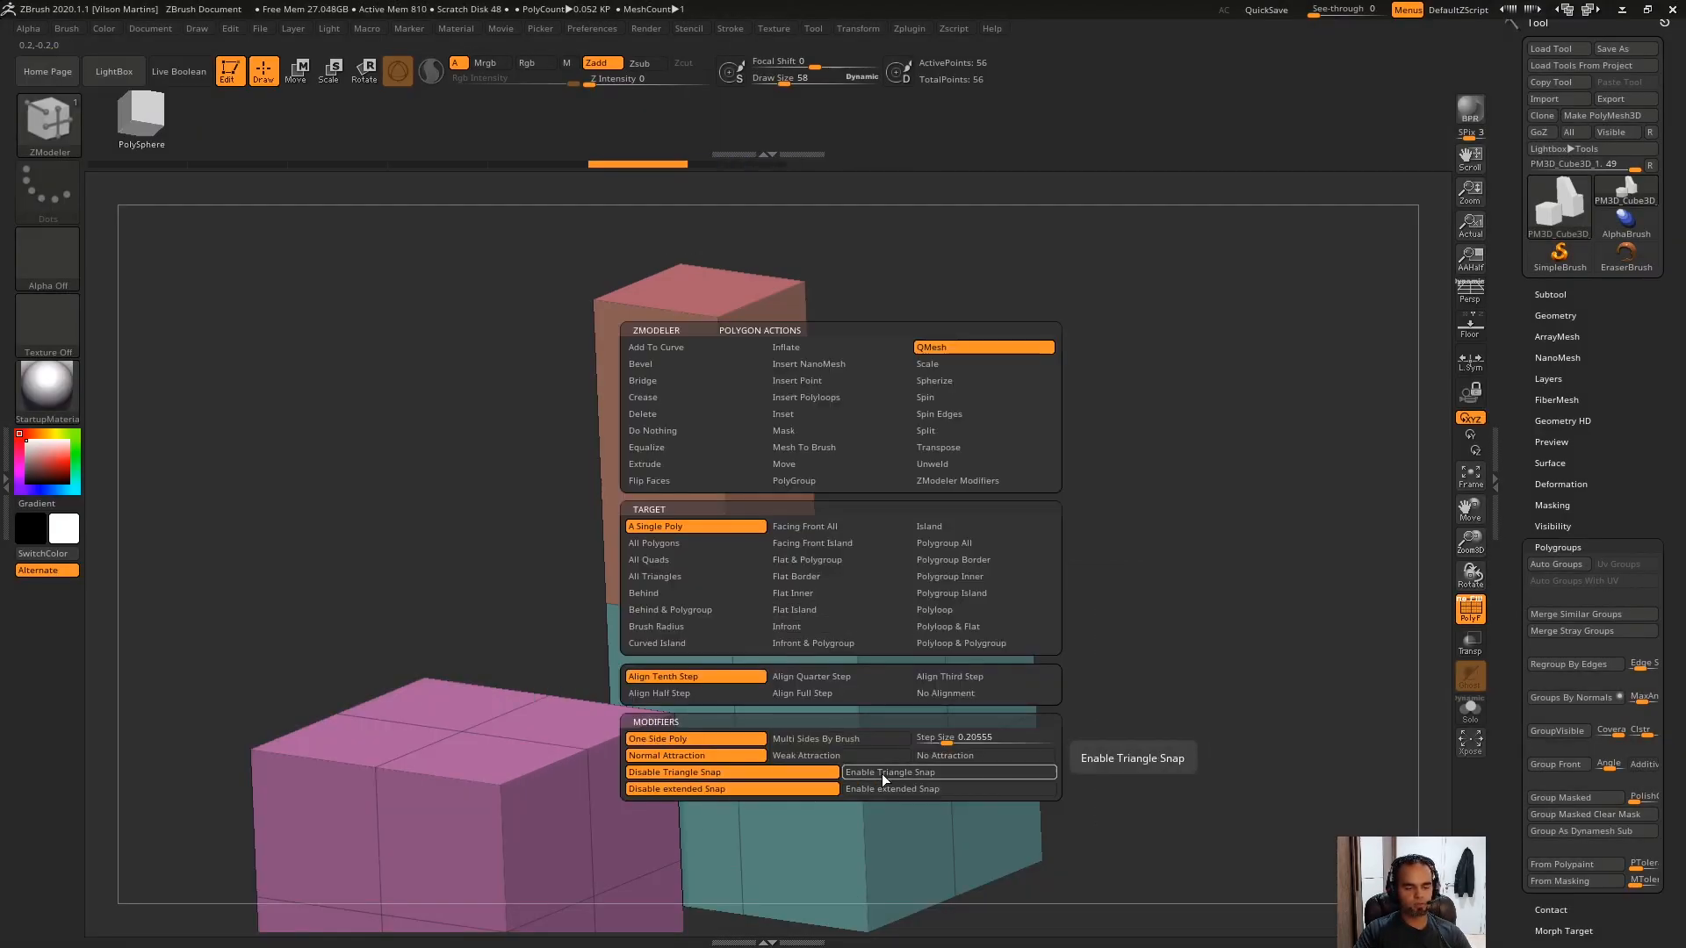
# Enable triangle snap, extrude the polygon beside the tower into a slope, and mark its end corners on a screen capture.
pyautogui.click(882, 773)
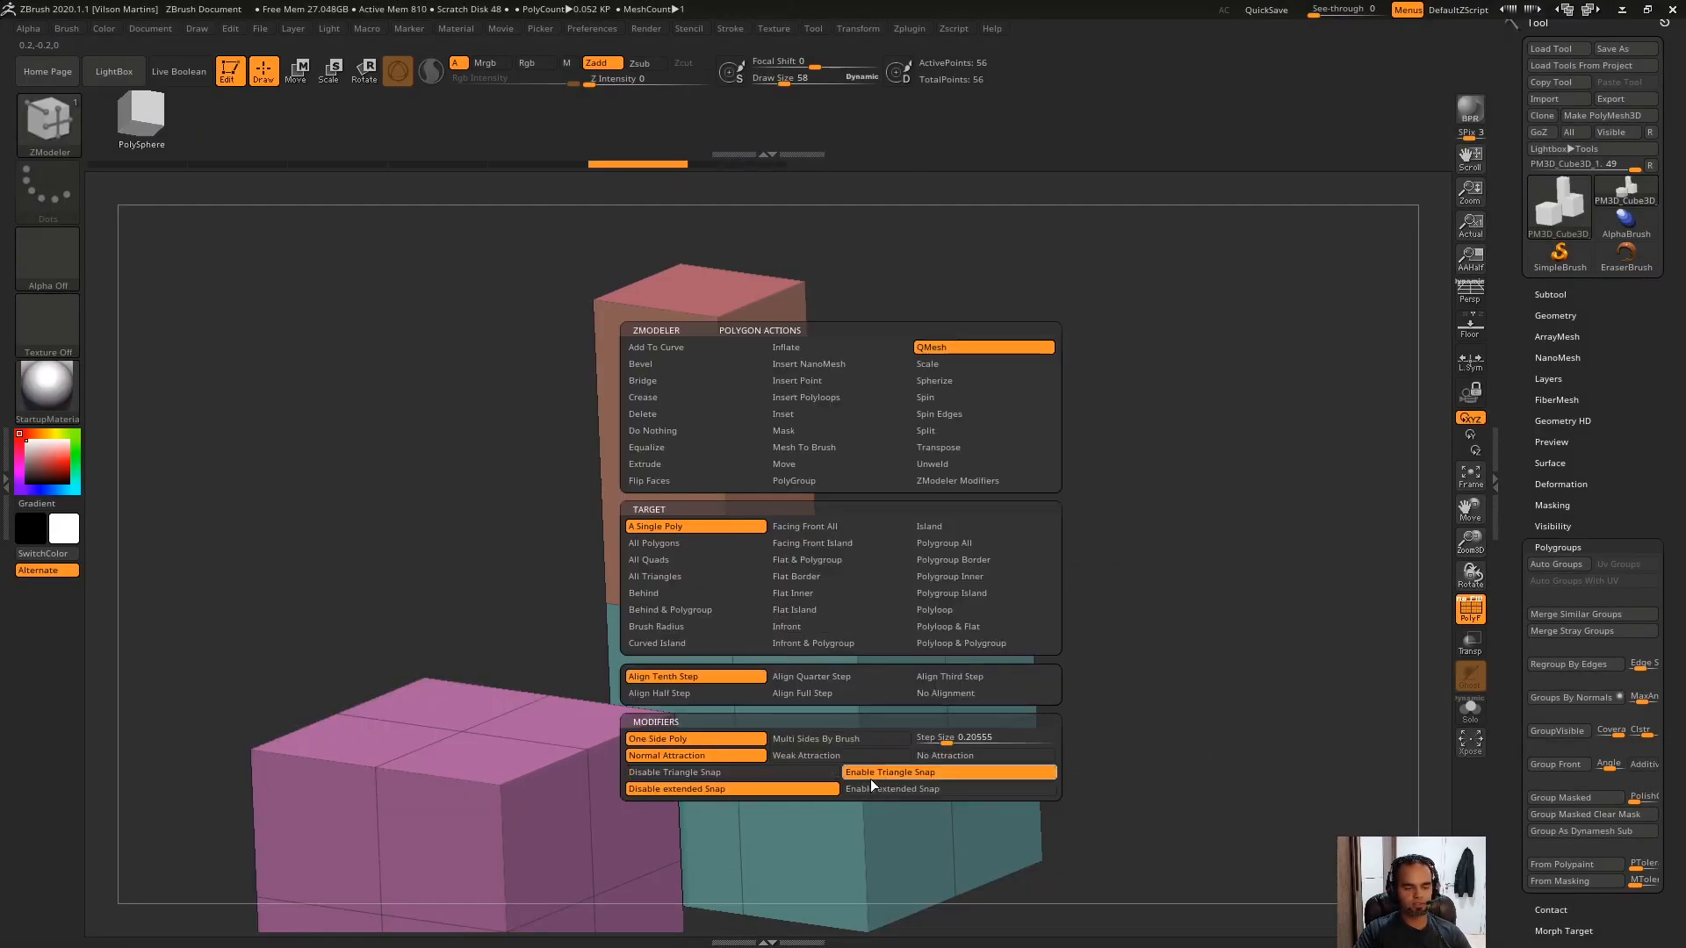
pyautogui.click(819, 599)
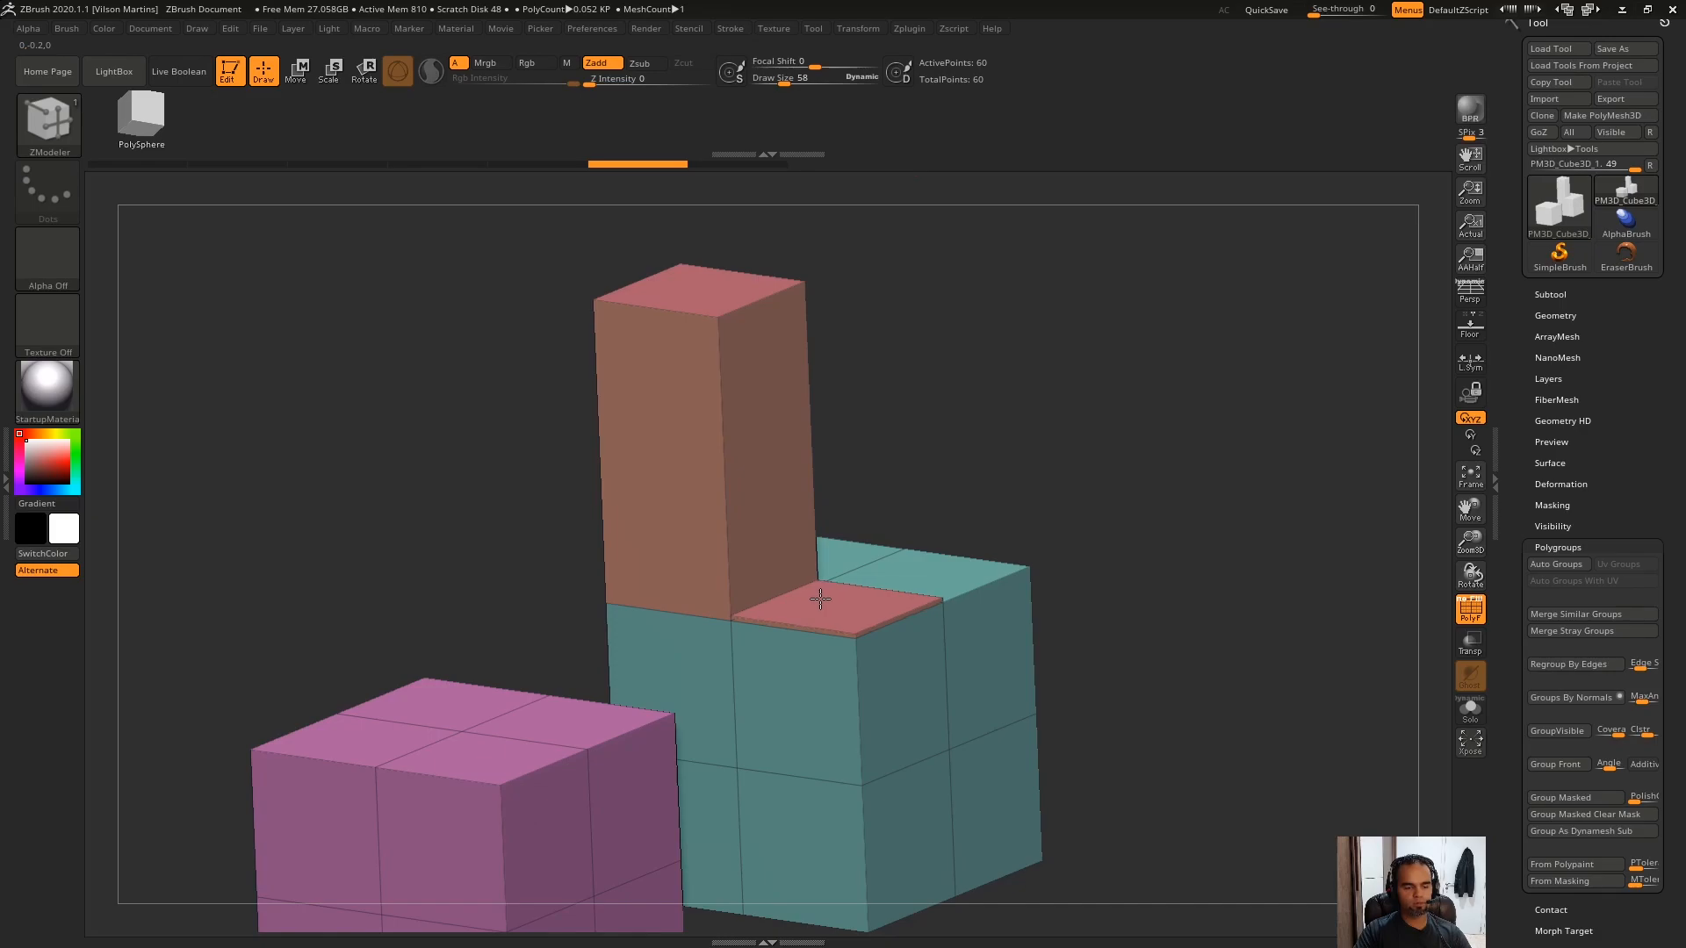
pyautogui.click(820, 600)
pyautogui.press('Print')
pyautogui.click(856, 636)
pyautogui.click(718, 318)
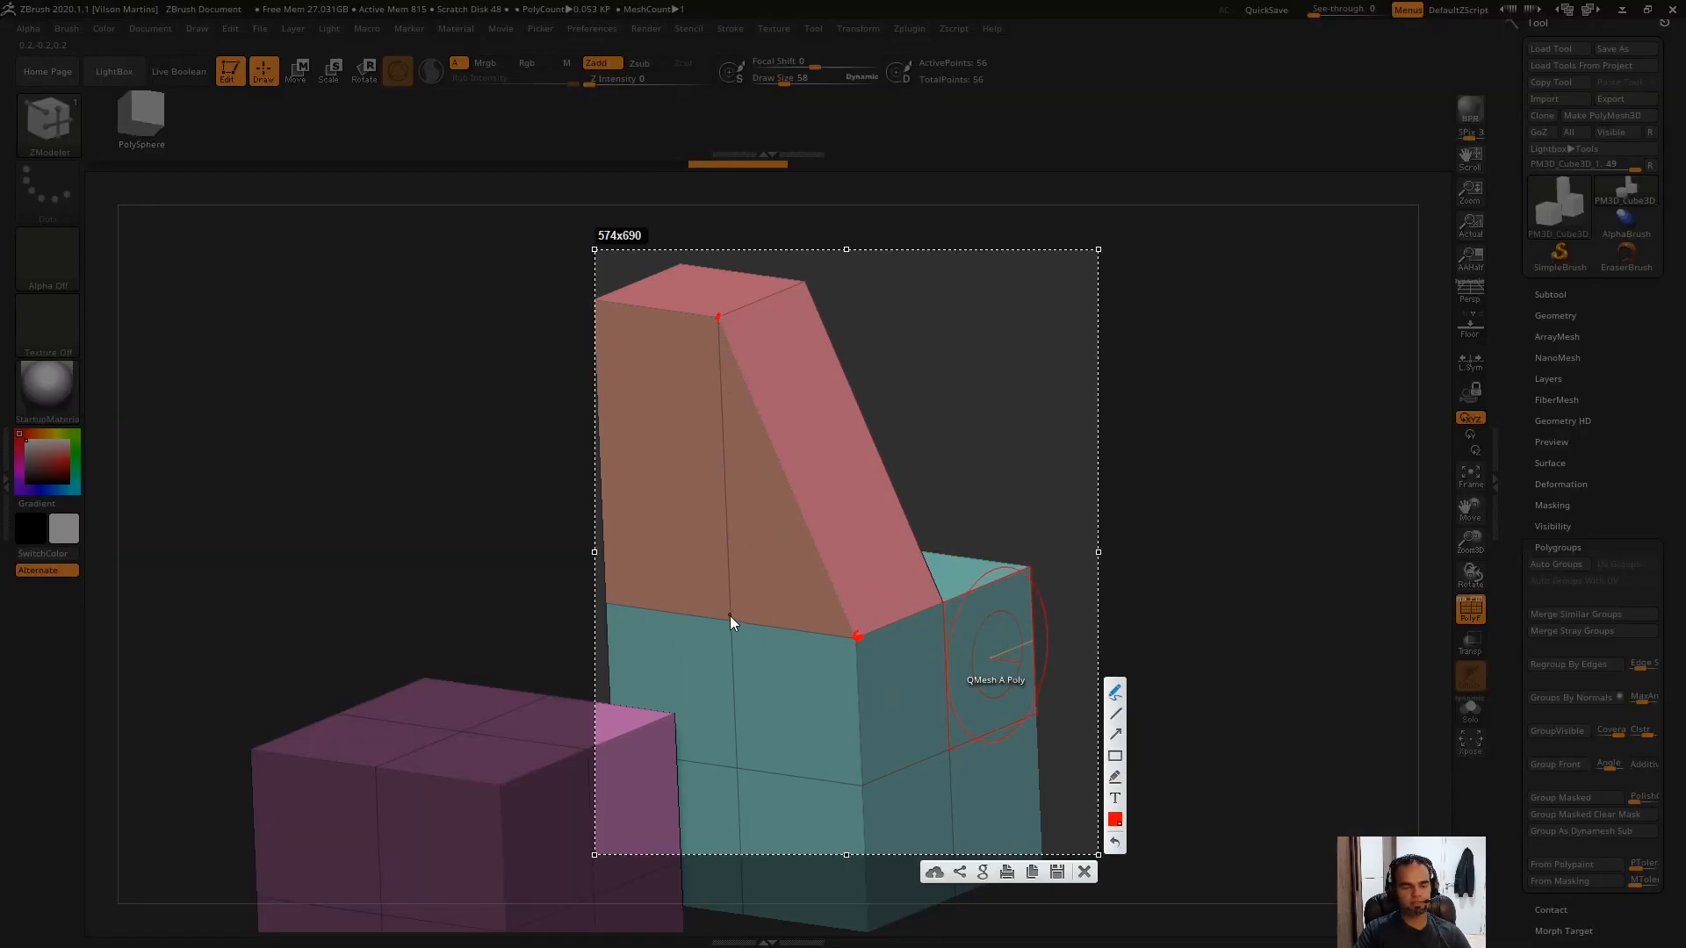
pyautogui.press('Escape')
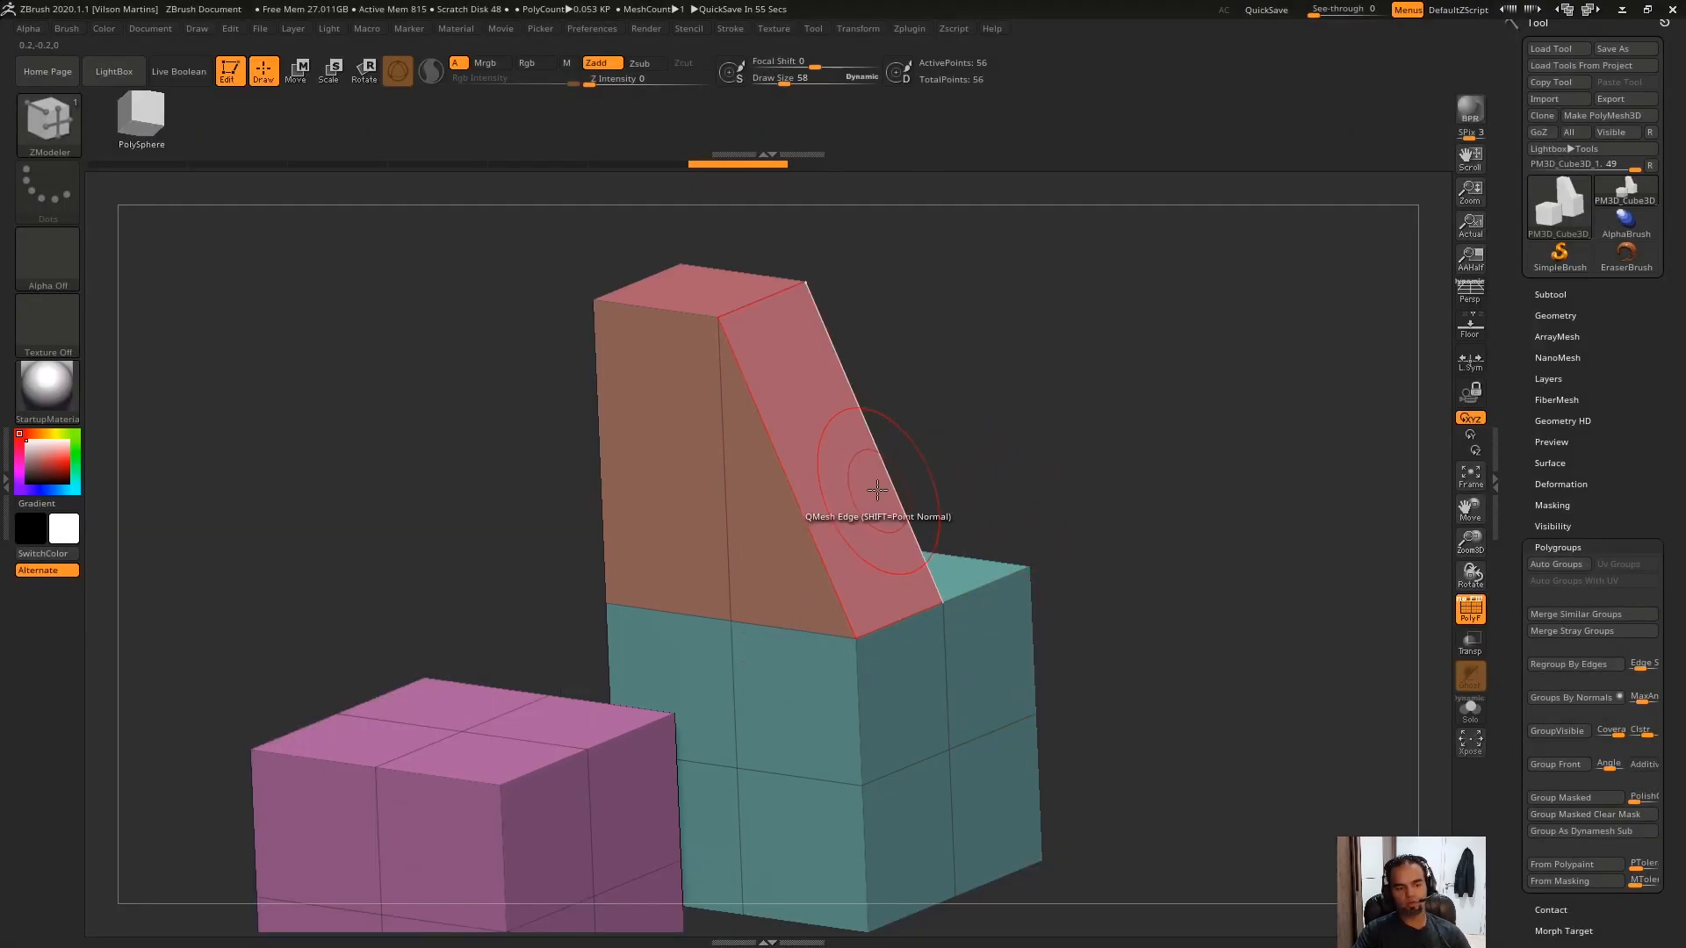
# Undo the slope, try snapping the polygon beside the tower from a slightly raised height, and undo these trials.
pyautogui.hotkey('ctrl', 'z')
pyautogui.moveTo(821, 597); pyautogui.dragTo(853, 532)
pyautogui.press('space')
pyautogui.click(940, 584)
pyautogui.click(853, 575)
pyautogui.click(857, 638)
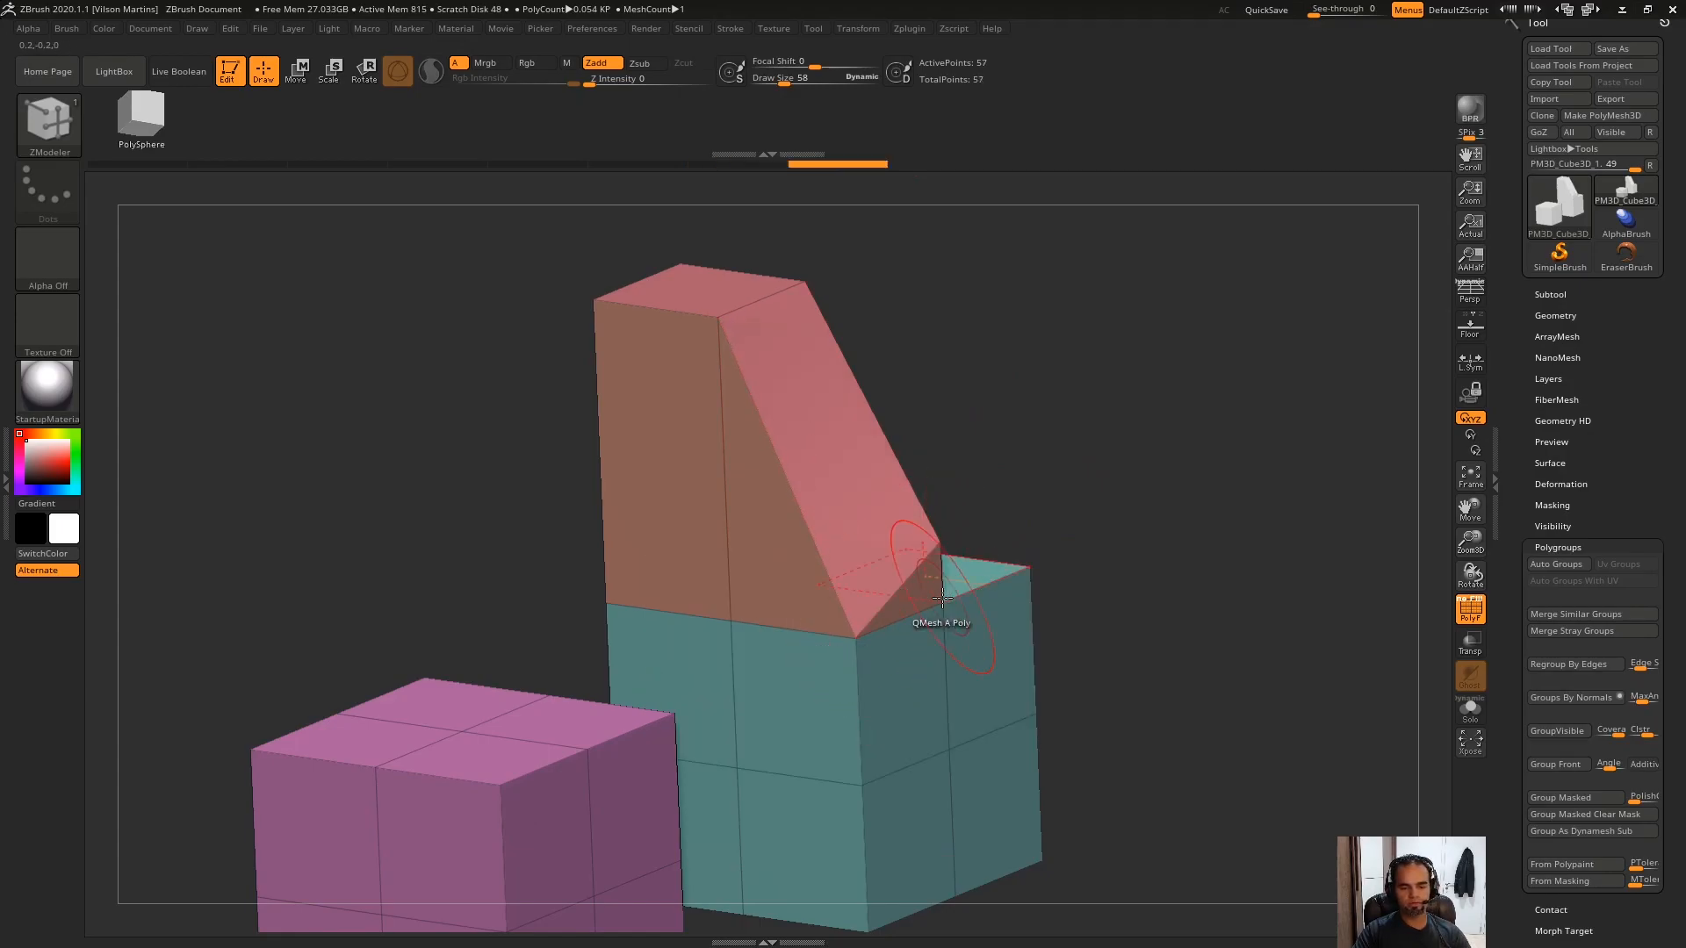
pyautogui.hotkey('ctrl', 'z')
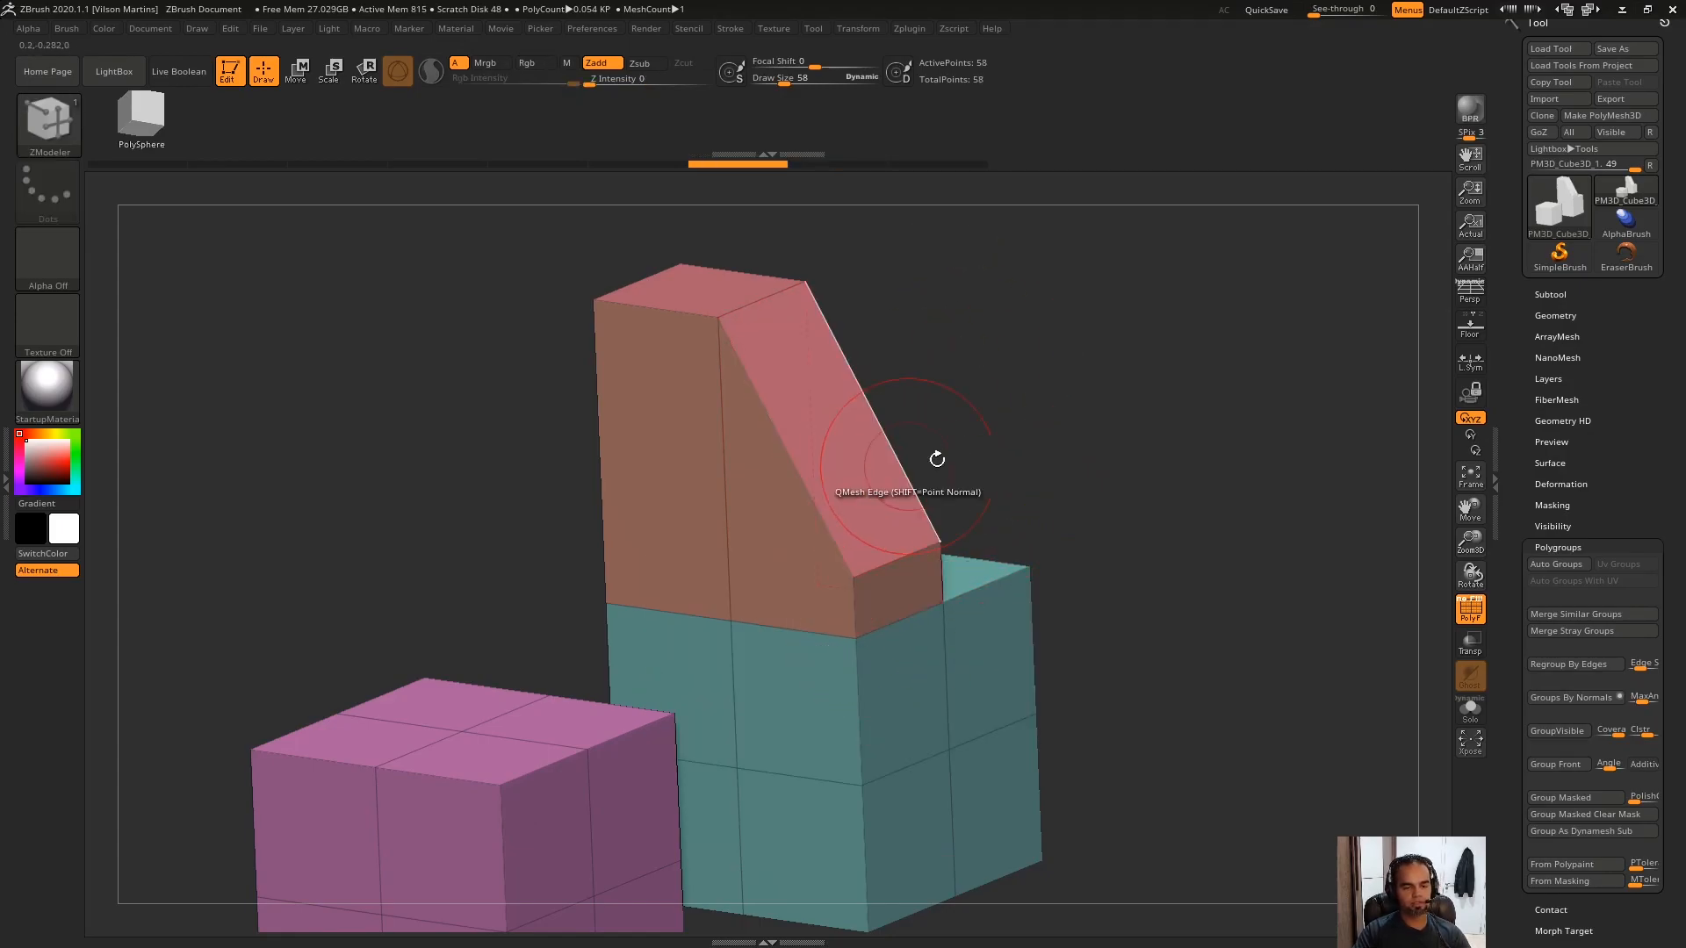
pyautogui.hotkey('ctrl', 'z')
# Disable triangle snap and extrude the polygon beside the tower up to the tower's height.
pyautogui.press('space')
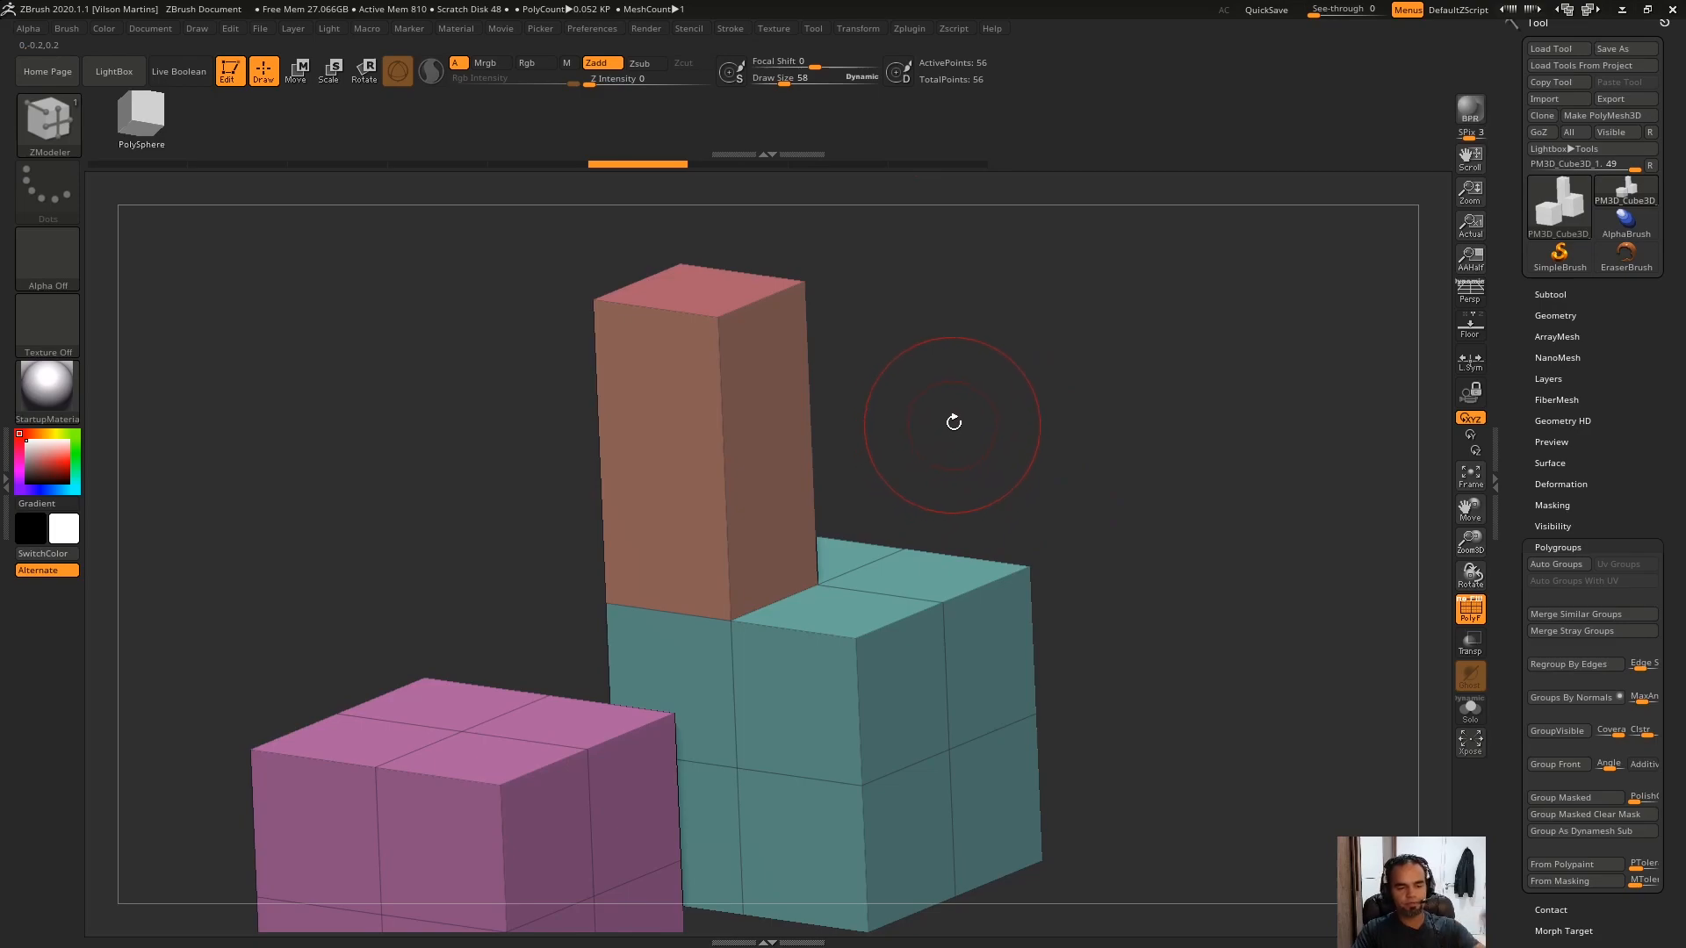
pyautogui.moveTo(991, 377); pyautogui.dragTo(925, 571)
pyautogui.moveTo(807, 700); pyautogui.dragTo(776, 455)
pyautogui.hotkey('ctrl', 'z')
pyautogui.moveTo(981, 439); pyautogui.dragTo(971, 391)
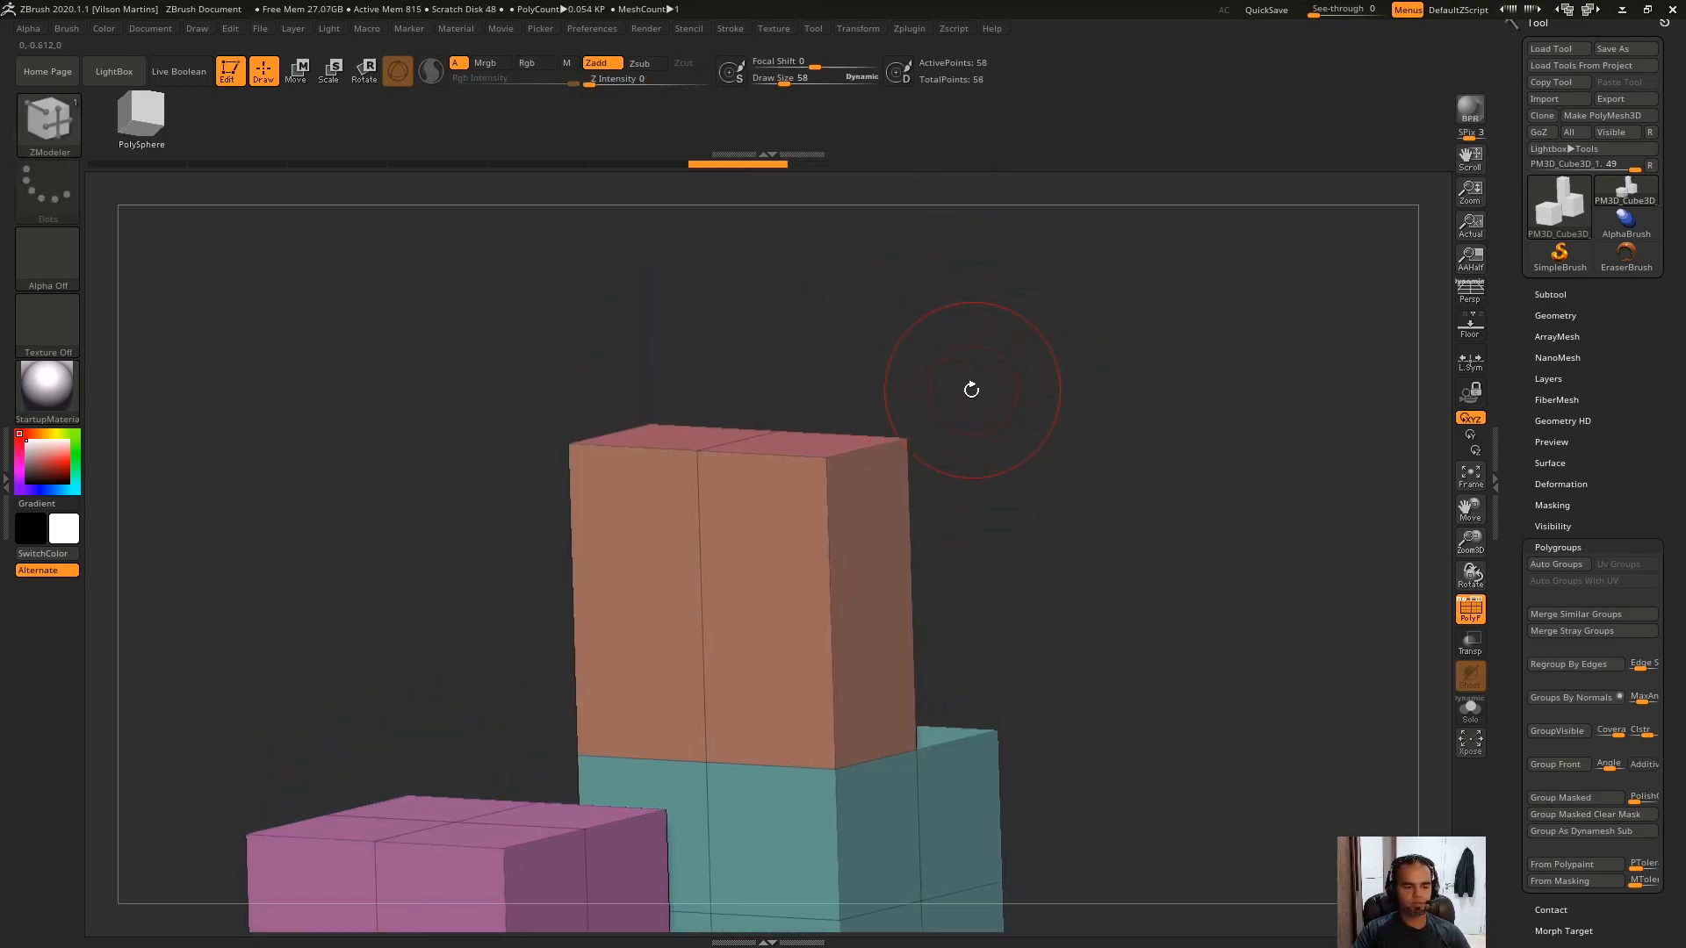
pyautogui.hotkey('ctrl', 'z')
pyautogui.moveTo(813, 762); pyautogui.dragTo(790, 518)
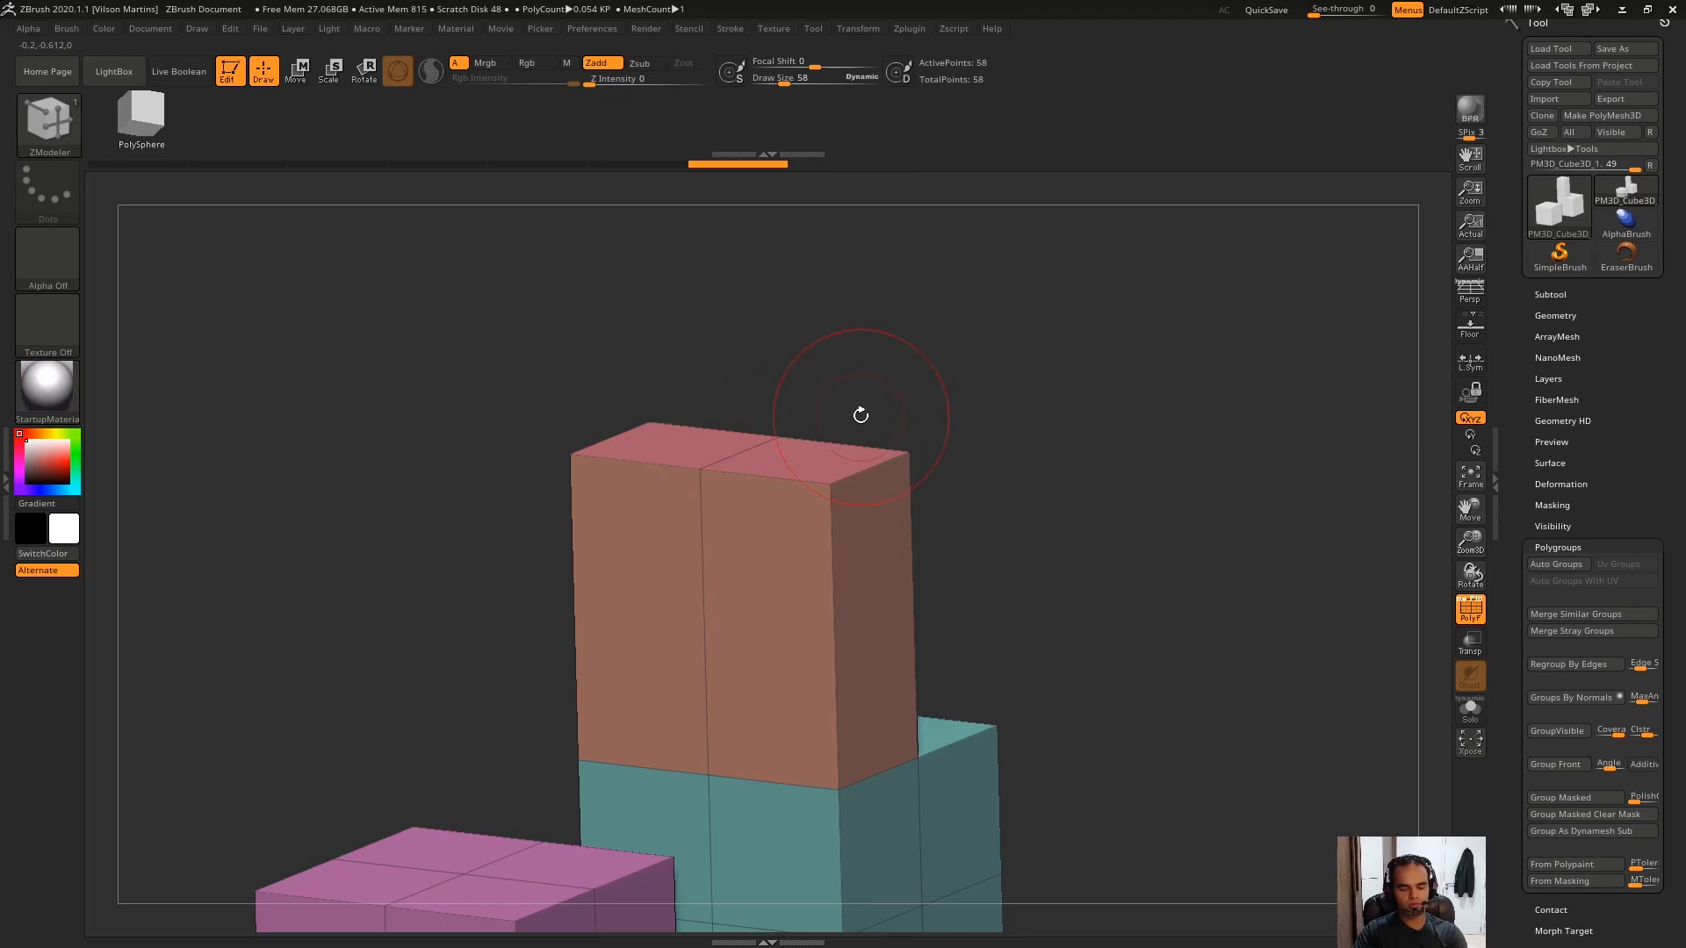
# Draw an arrow across the level tower top on a screen capture, and undo the extrusion.
pyautogui.press('Print')
pyautogui.moveTo(648, 447); pyautogui.dragTo(828, 472)
pyautogui.moveTo(806, 457); pyautogui.dragTo(771, 494)
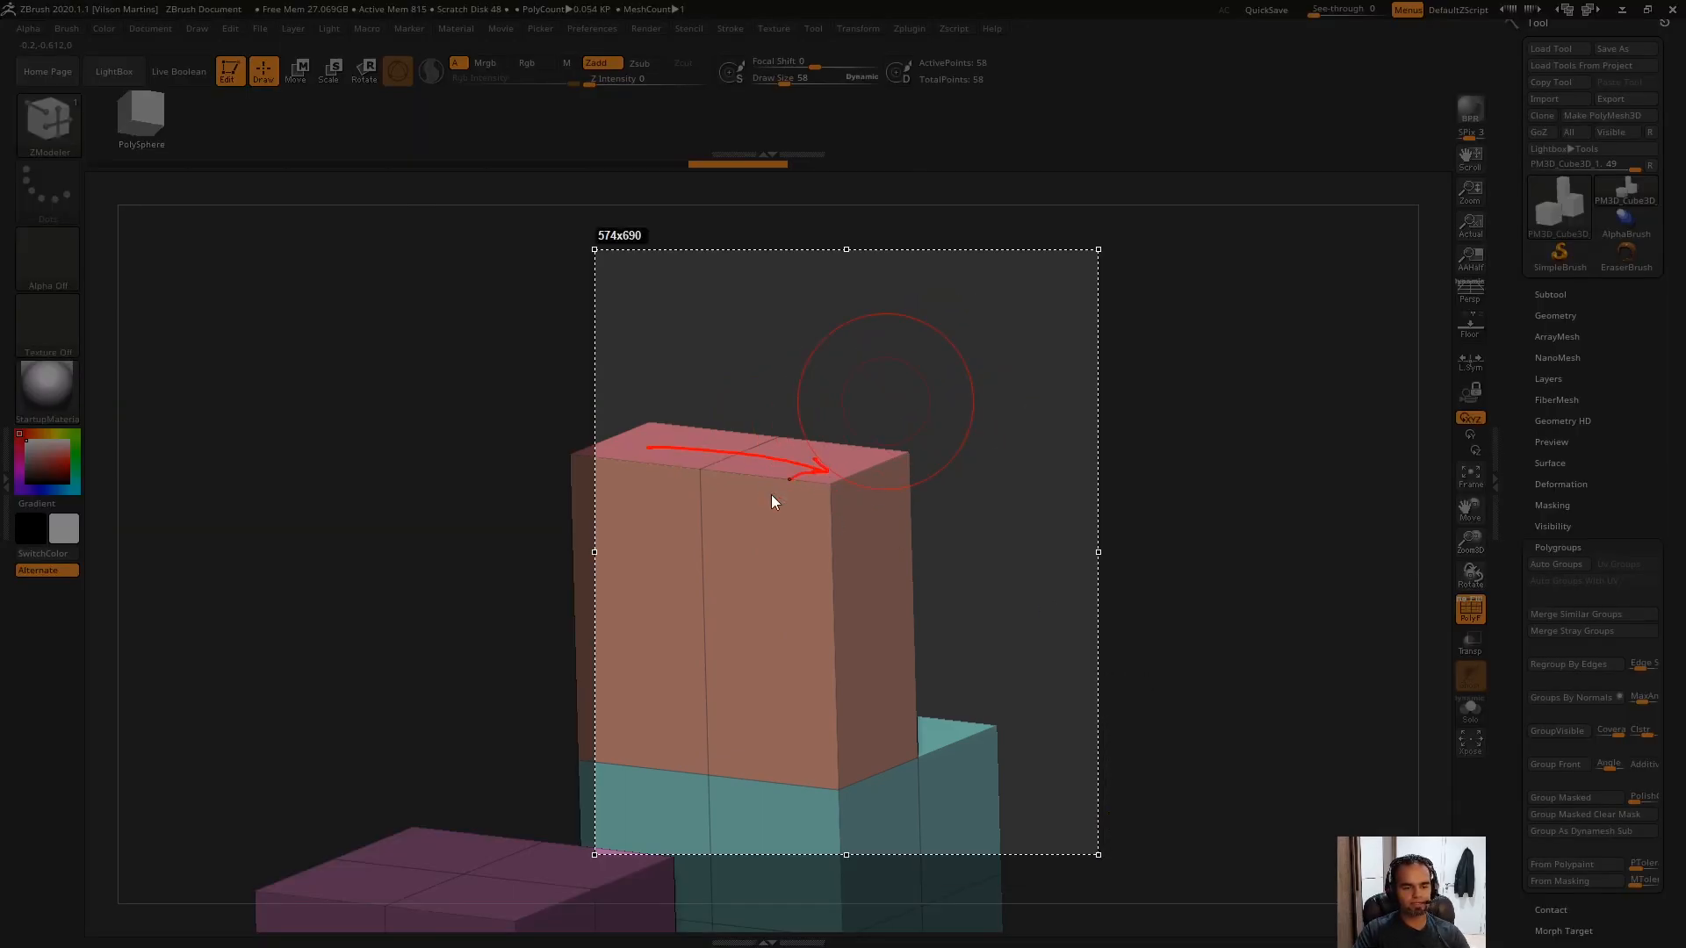
pyautogui.press('Escape')
pyautogui.hotkey('ctrl', 'z')
# Enable extended snap, try extruding the polygon beside the tower into a slope rising above the tower, and undo the trials.
pyautogui.press('space')
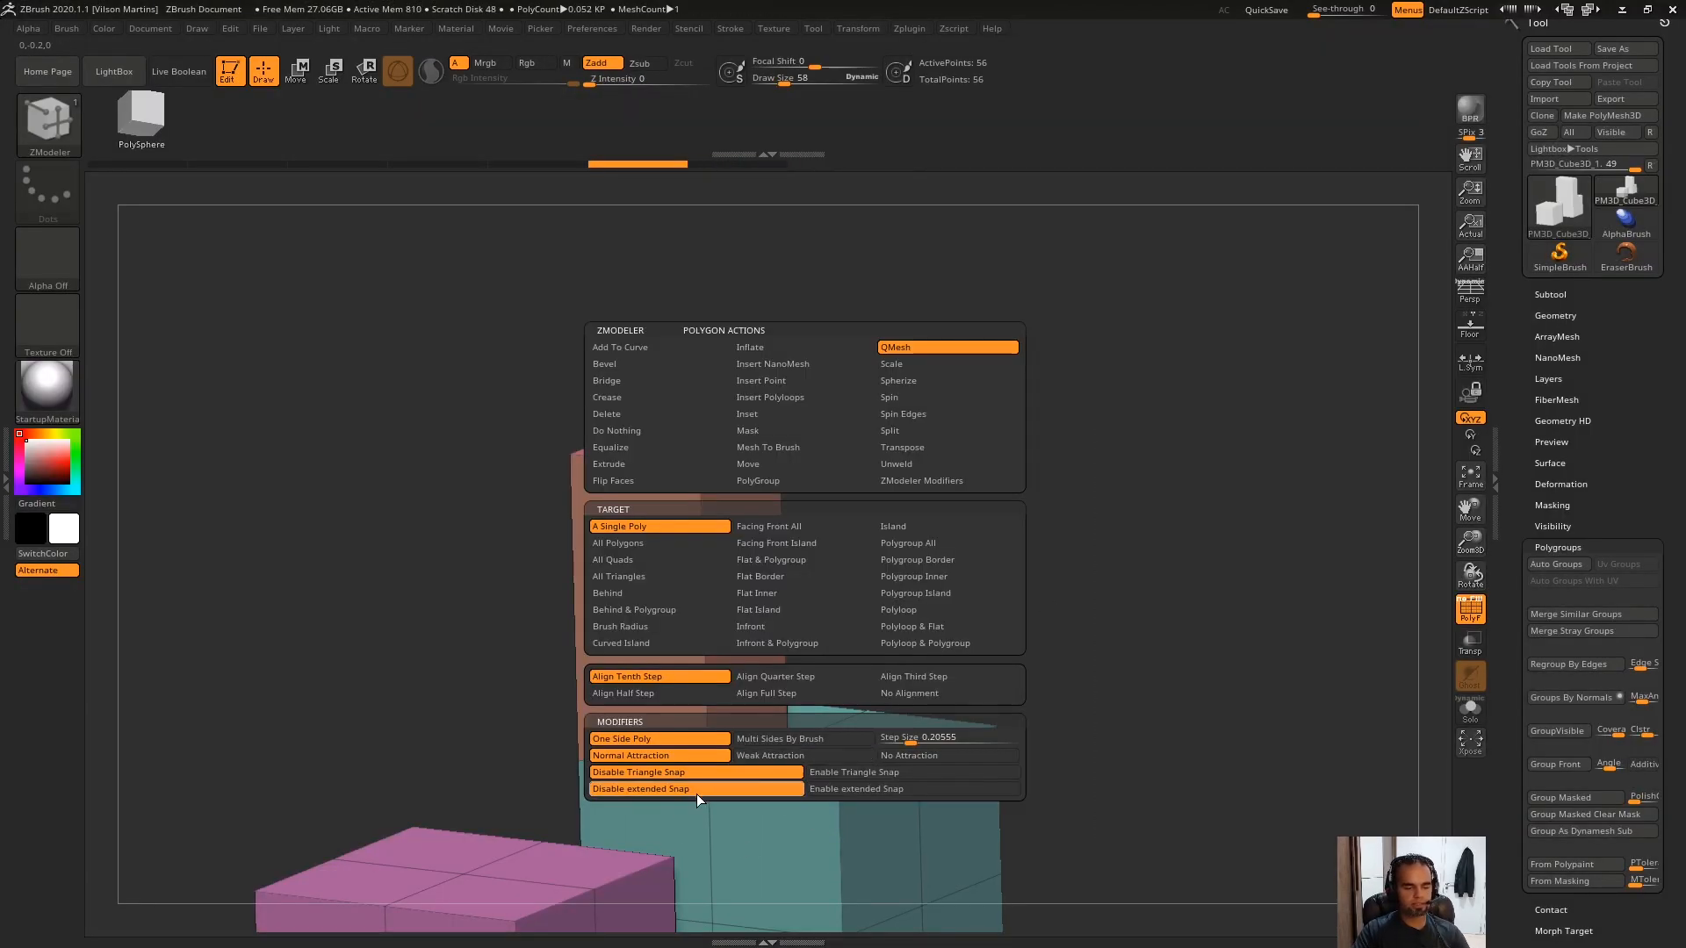
pyautogui.click(855, 789)
pyautogui.moveTo(795, 435); pyautogui.dragTo(844, 307)
pyautogui.moveTo(1002, 360); pyautogui.dragTo(960, 535)
pyautogui.hotkey('ctrl', 'z')
pyautogui.moveTo(972, 626); pyautogui.dragTo(878, 659)
pyautogui.moveTo(700, 725); pyautogui.dragTo(790, 474)
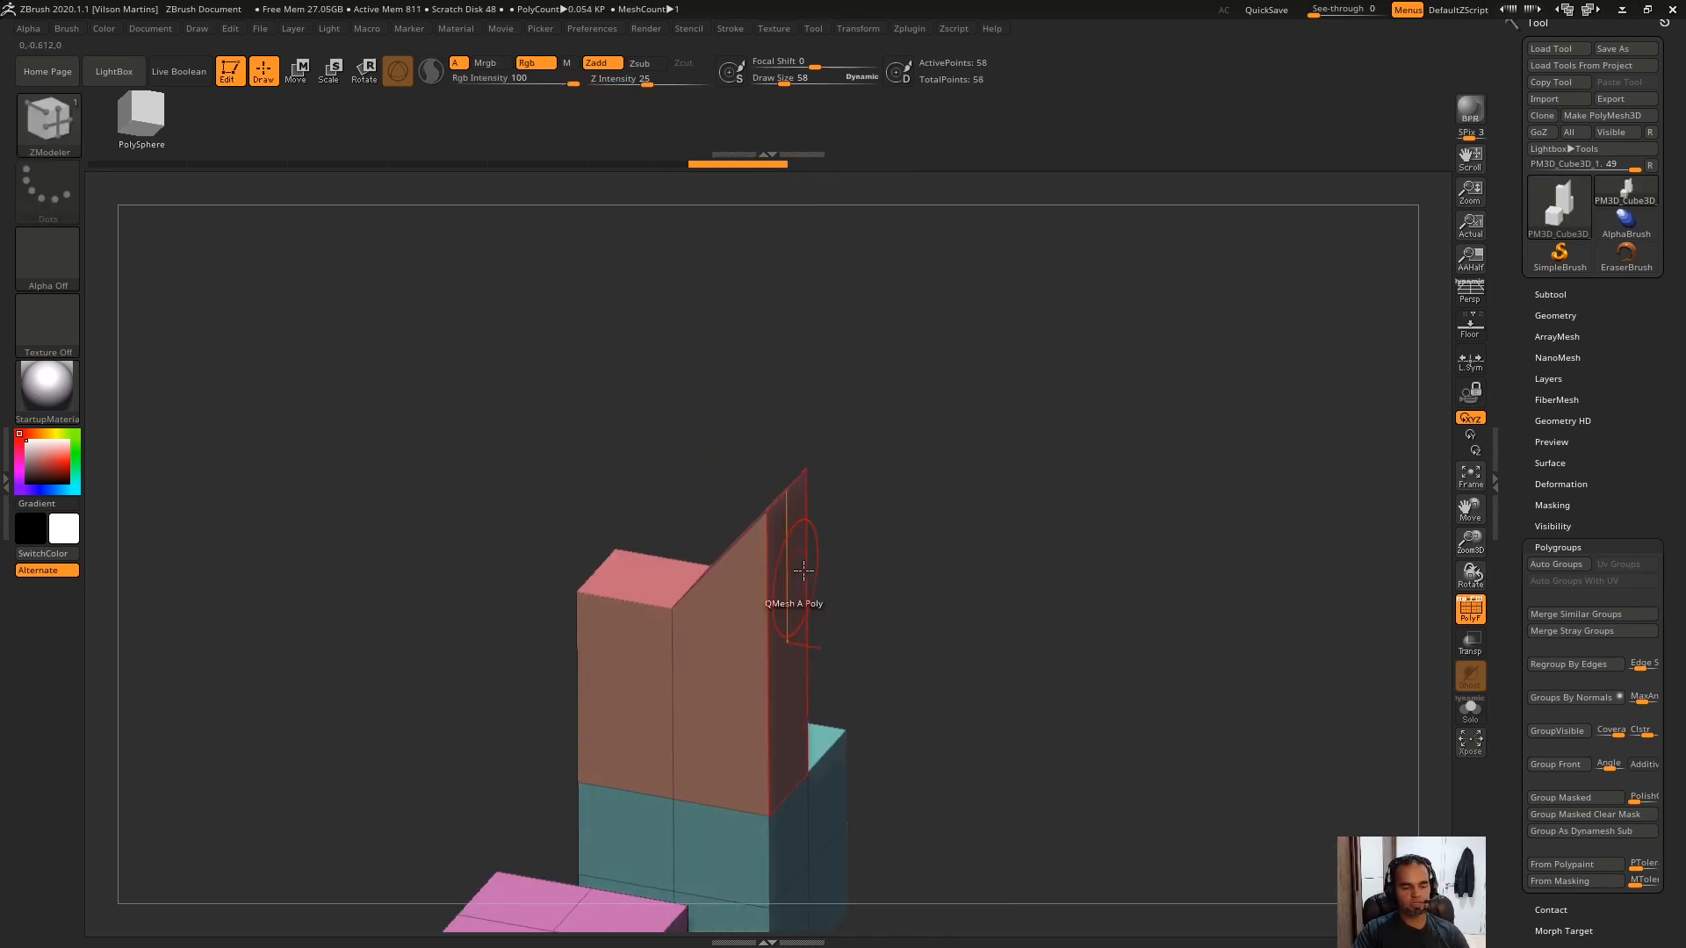
pyautogui.hotkey('ctrl', 'z')
# Disable extended snap for the QMesh polygon action.
pyautogui.keyDown('ctrl'); pyautogui.moveTo(834, 475); pyautogui.dragTo(858, 504, button='right'); pyautogui.keyUp('ctrl')
pyautogui.press('space')
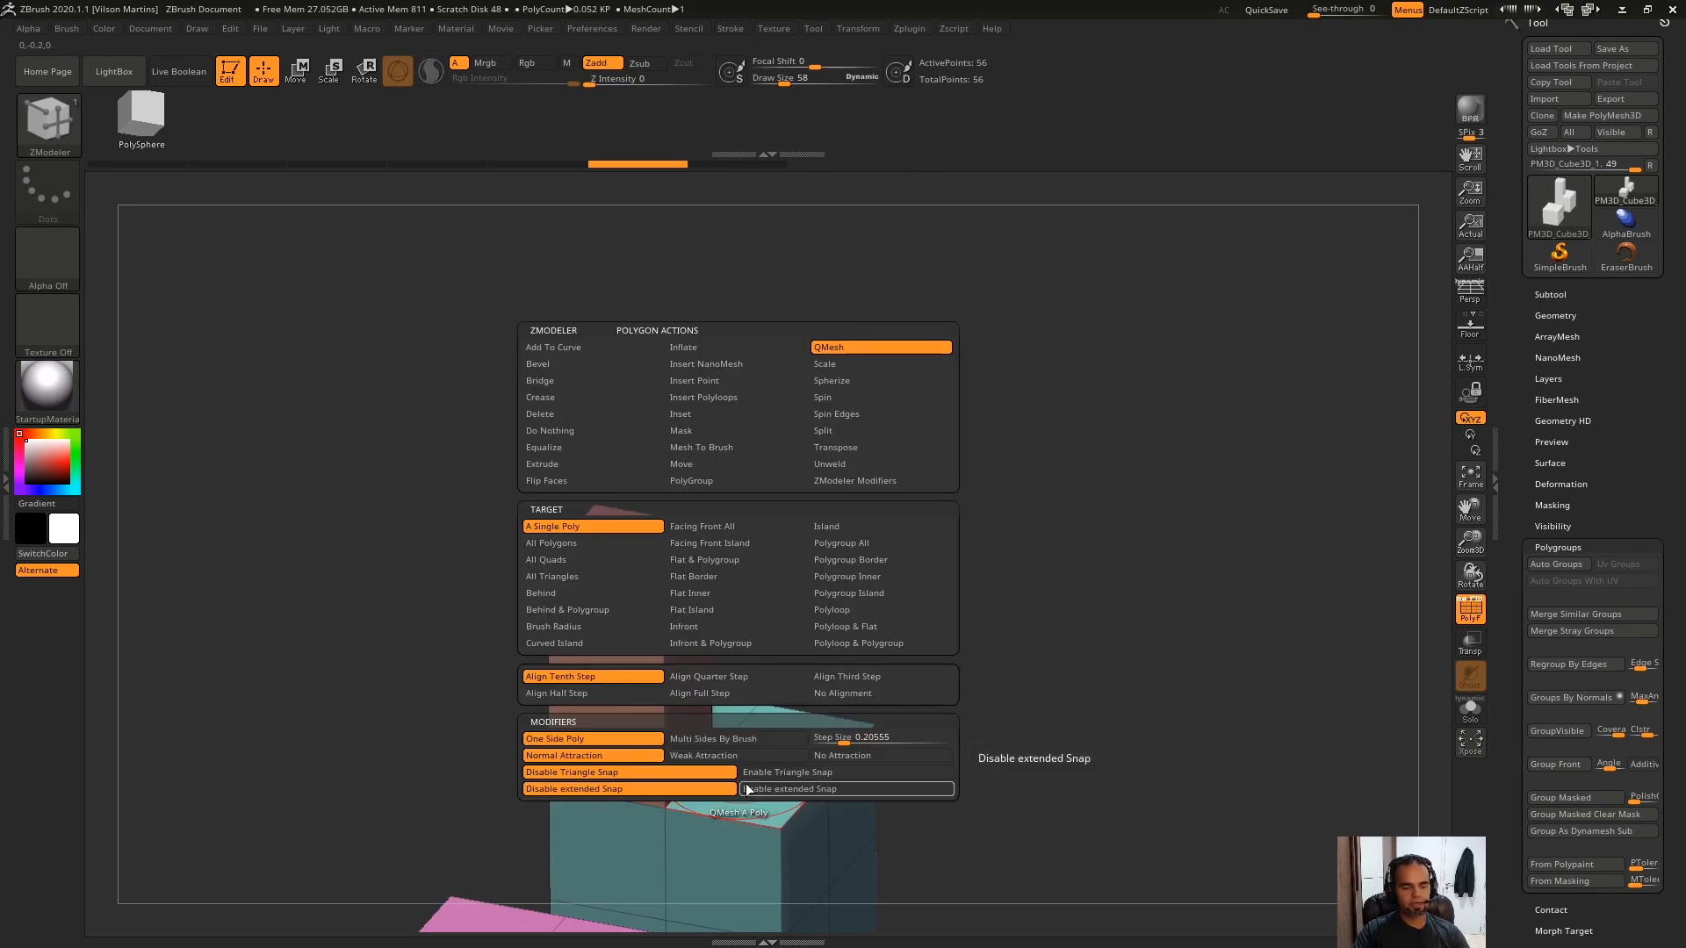
pyautogui.press('space')
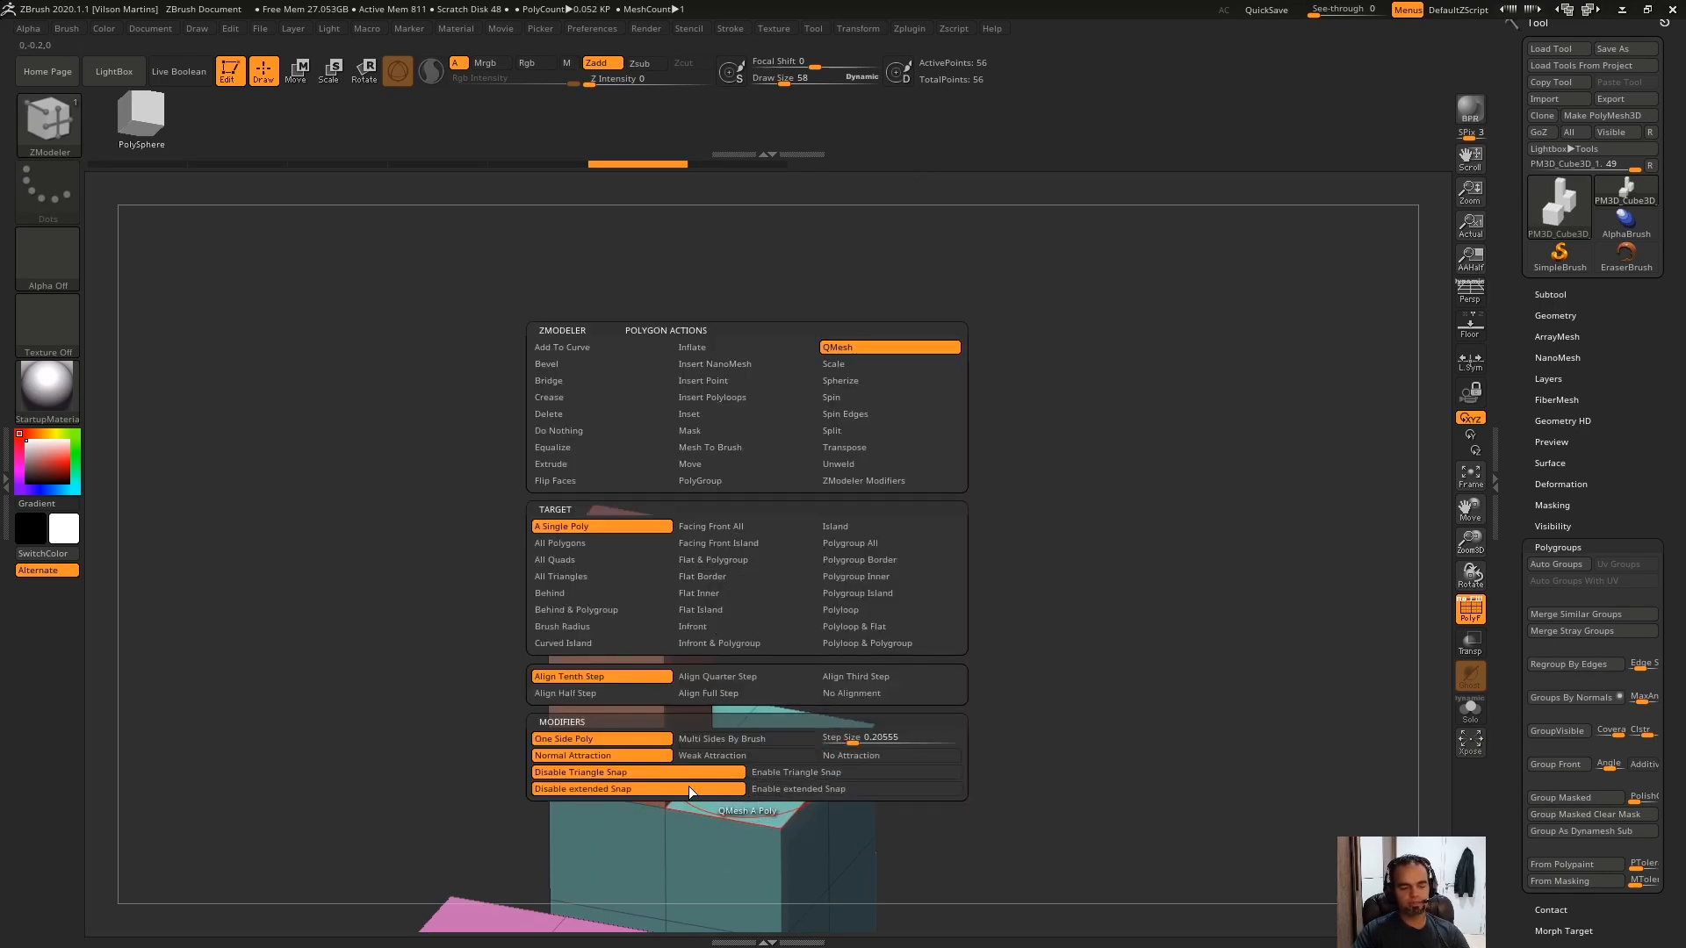
# Undo the tower extrusion on the teal cube and turn on perspective.
pyautogui.hotkey('ctrl', 'z')
pyautogui.moveTo(1031, 286); pyautogui.dragTo(1046, 339, button='right')
pyautogui.press('p')
# Review the QMesh edge action's options and try it with Full Step on the teal cube's upper front edge, undoing each trial.
pyautogui.press('space')
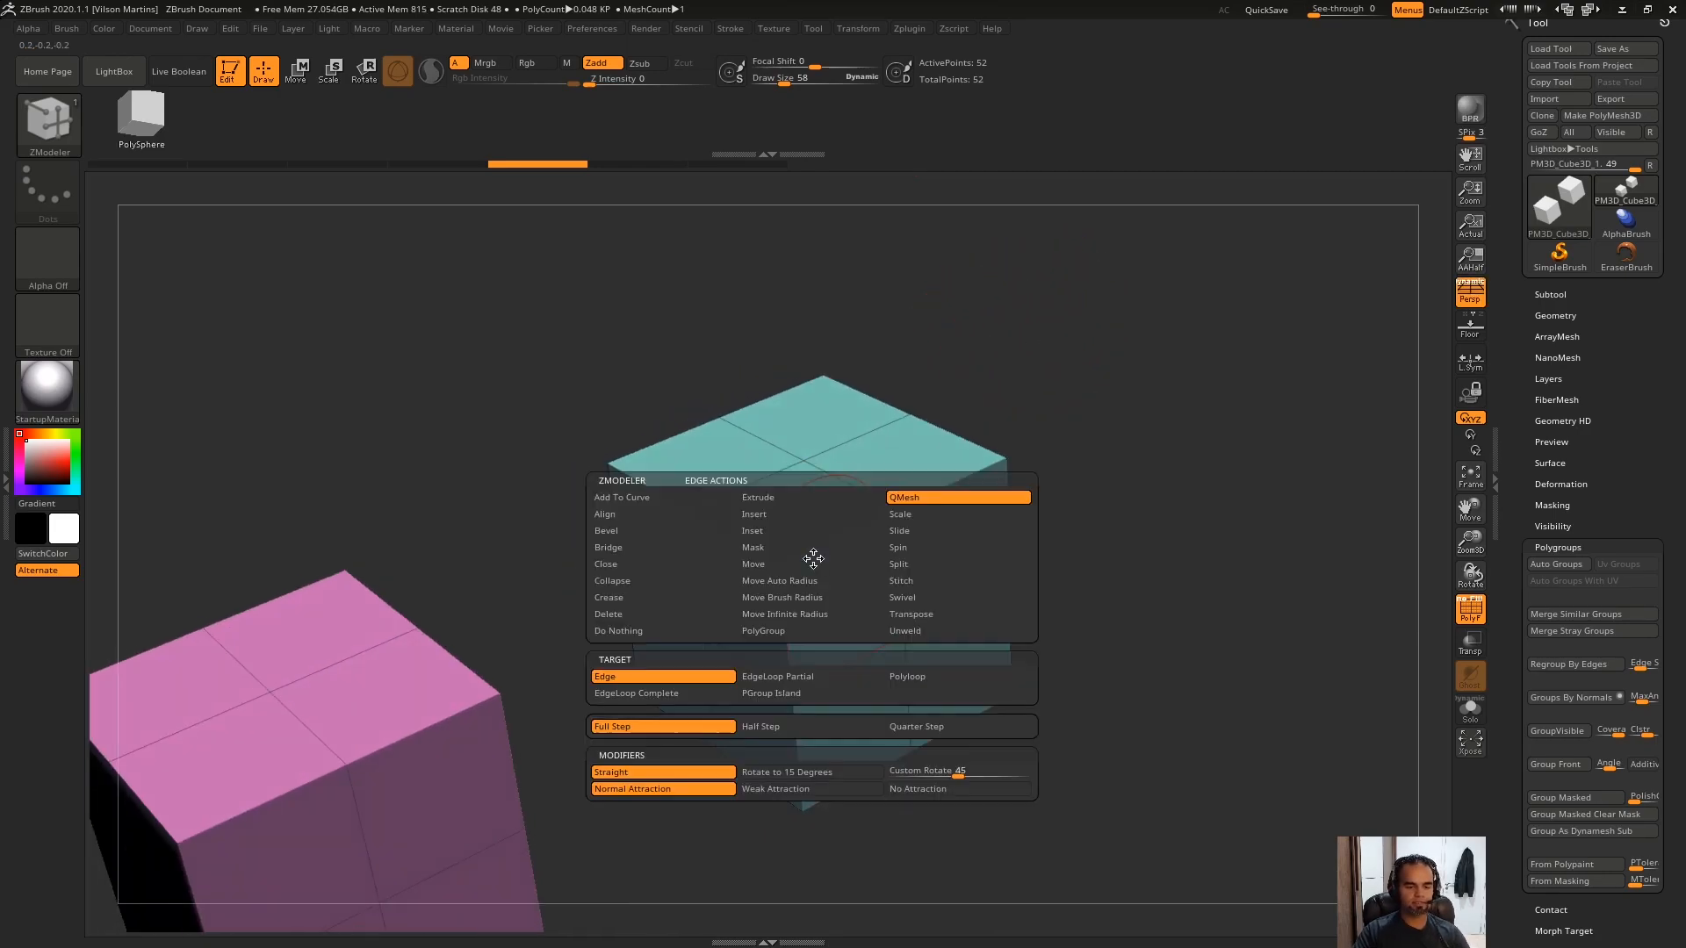
pyautogui.click(782, 725)
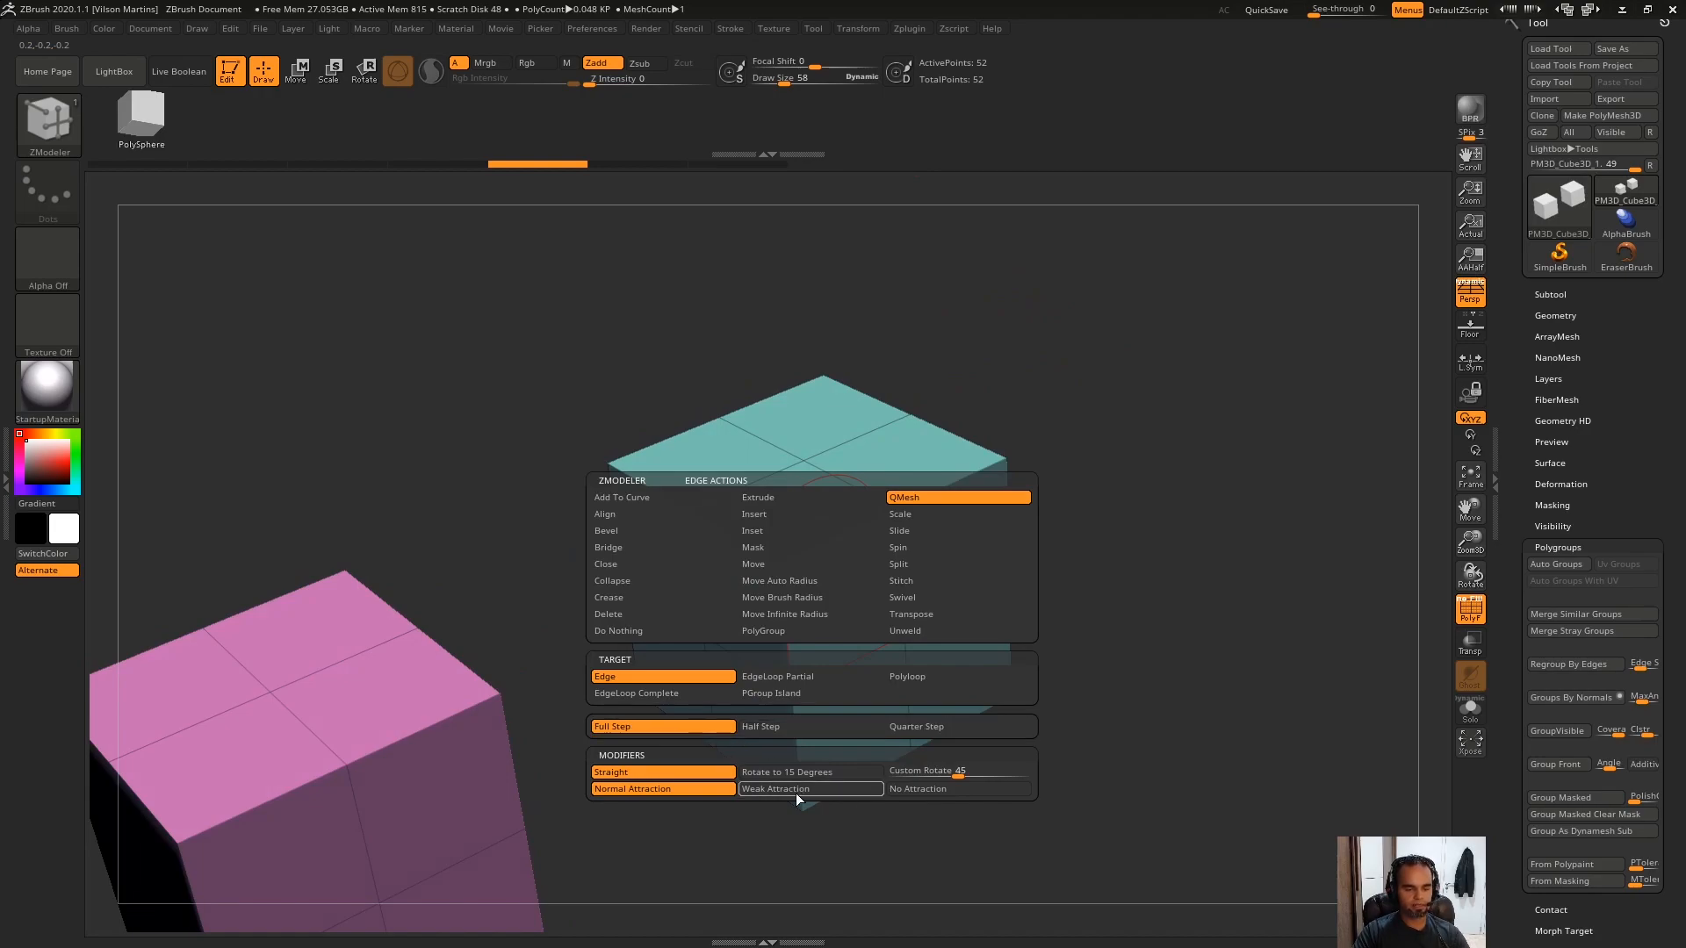
pyautogui.click(903, 789)
pyautogui.moveTo(997, 309)
pyautogui.mouseDown(button='right')
pyautogui.moveTo(1048, 290)
pyautogui.moveTo(996, 305)
pyautogui.moveTo(1021, 284)
pyautogui.moveTo(1019, 330)
pyautogui.mouseUp(button='right')
pyautogui.moveTo(828, 591); pyautogui.dragTo(806, 478)
pyautogui.hotkey('ctrl', 'z')
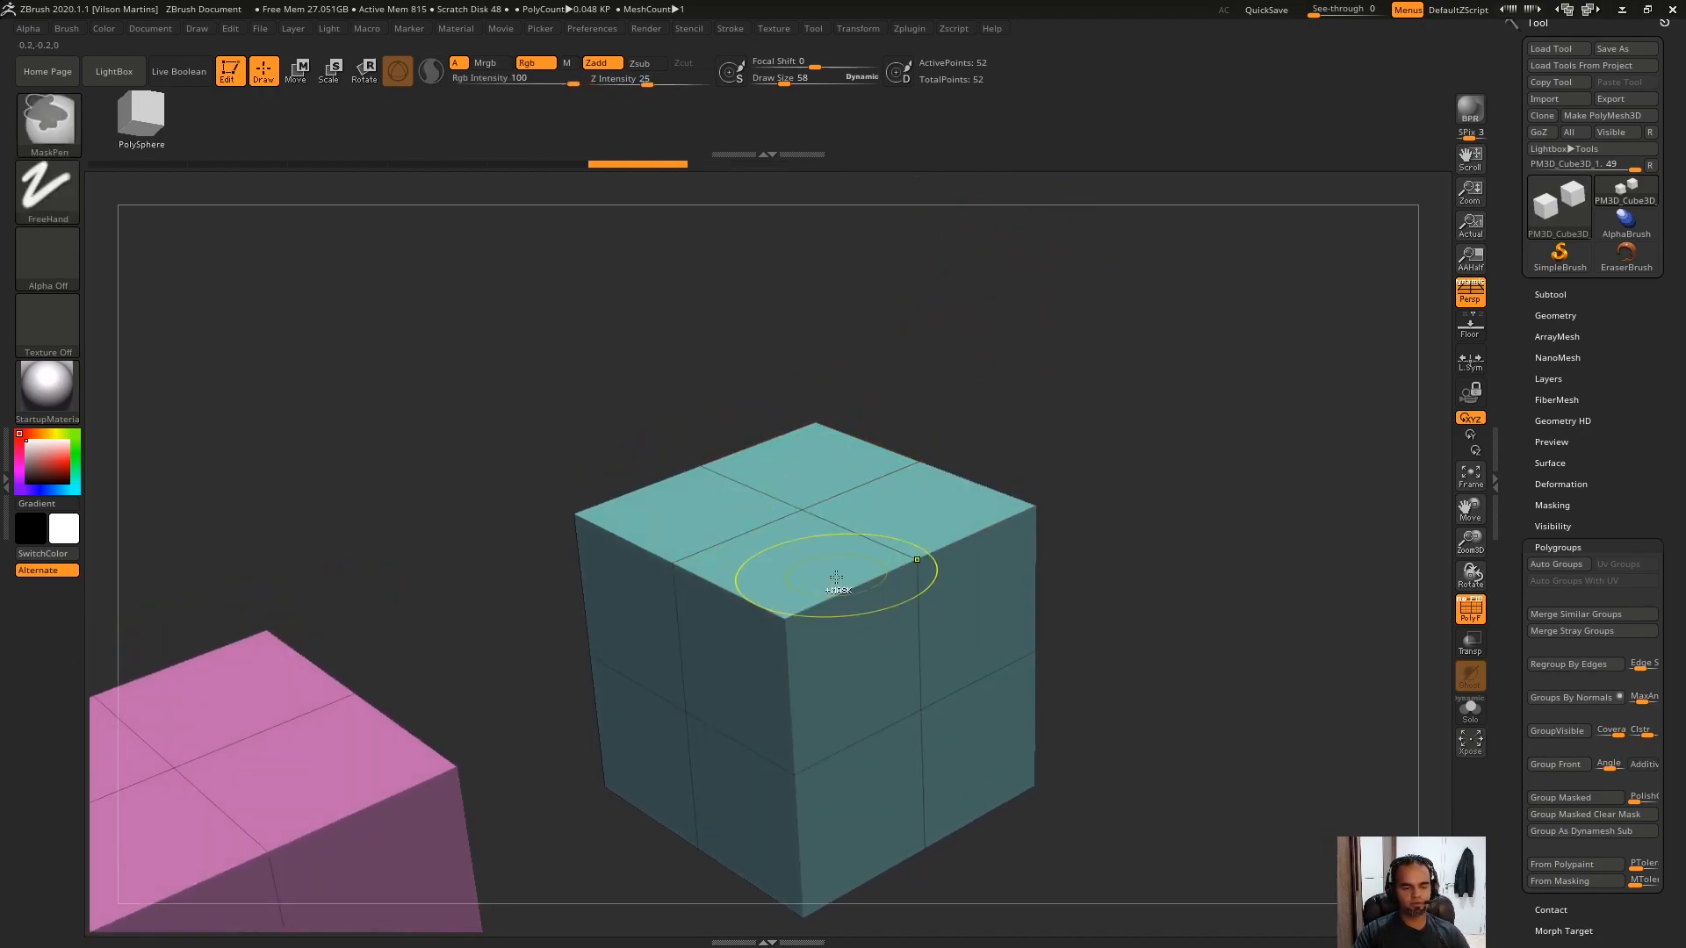
pyautogui.moveTo(832, 586); pyautogui.dragTo(824, 535)
pyautogui.hotkey('ctrl', 'z')
pyautogui.moveTo(974, 422); pyautogui.dragTo(1091, 377, button='right')
pyautogui.moveTo(850, 557); pyautogui.dragTo(828, 473)
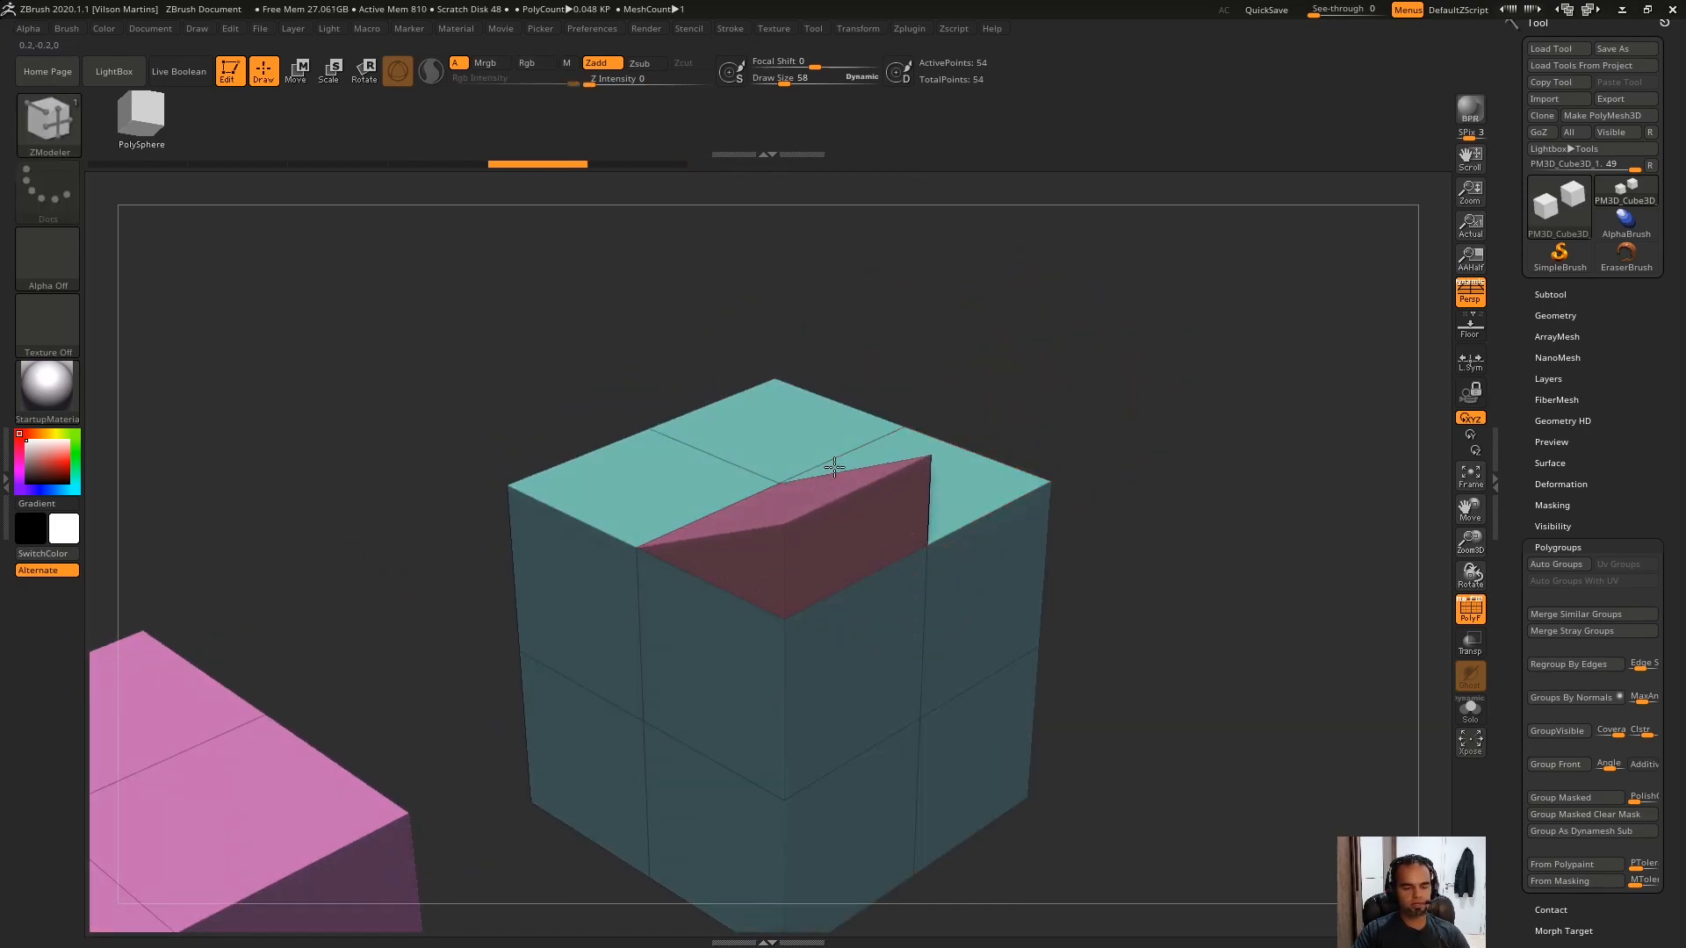
pyautogui.moveTo(957, 527); pyautogui.dragTo(1010, 525, button='right')
pyautogui.hotkey('ctrl', 'z')
# Set the QMesh edge action to Half Step and try it on the teal cube's upper front edge, undoing each trial.
pyautogui.press('space')
pyautogui.click(787, 729)
pyautogui.moveTo(846, 570); pyautogui.dragTo(780, 380)
pyautogui.hotkey('ctrl', 'z')
pyautogui.moveTo(839, 586); pyautogui.dragTo(681, 426)
pyautogui.hotkey('ctrl', 'z')
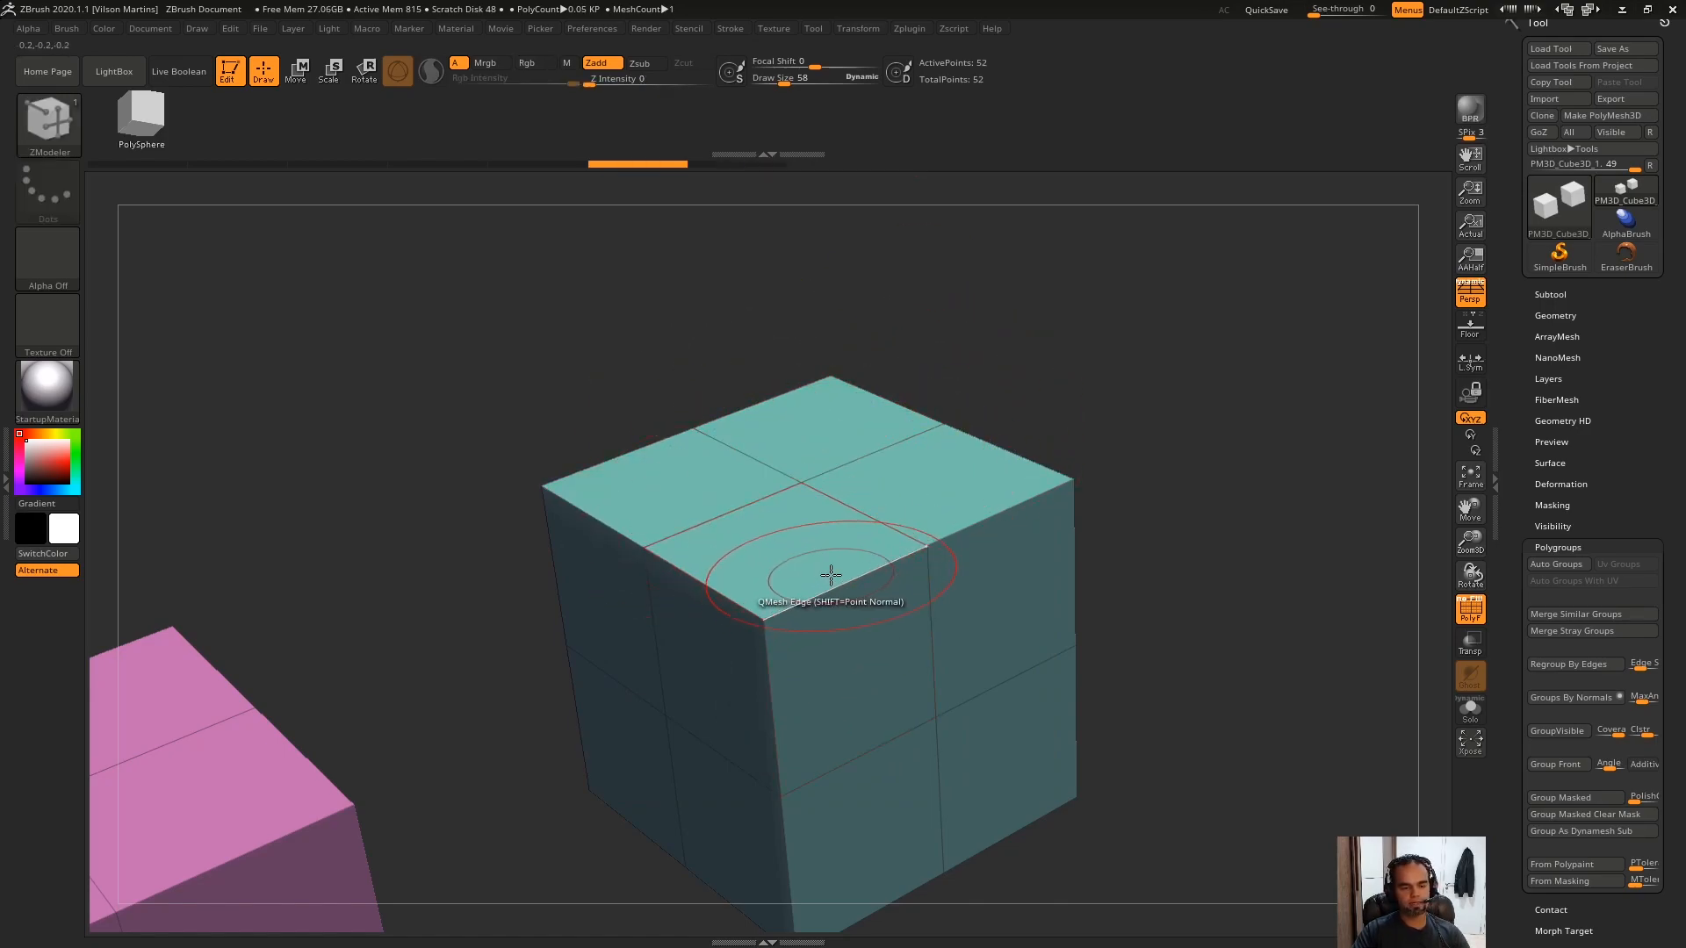
pyautogui.moveTo(827, 573); pyautogui.dragTo(794, 436)
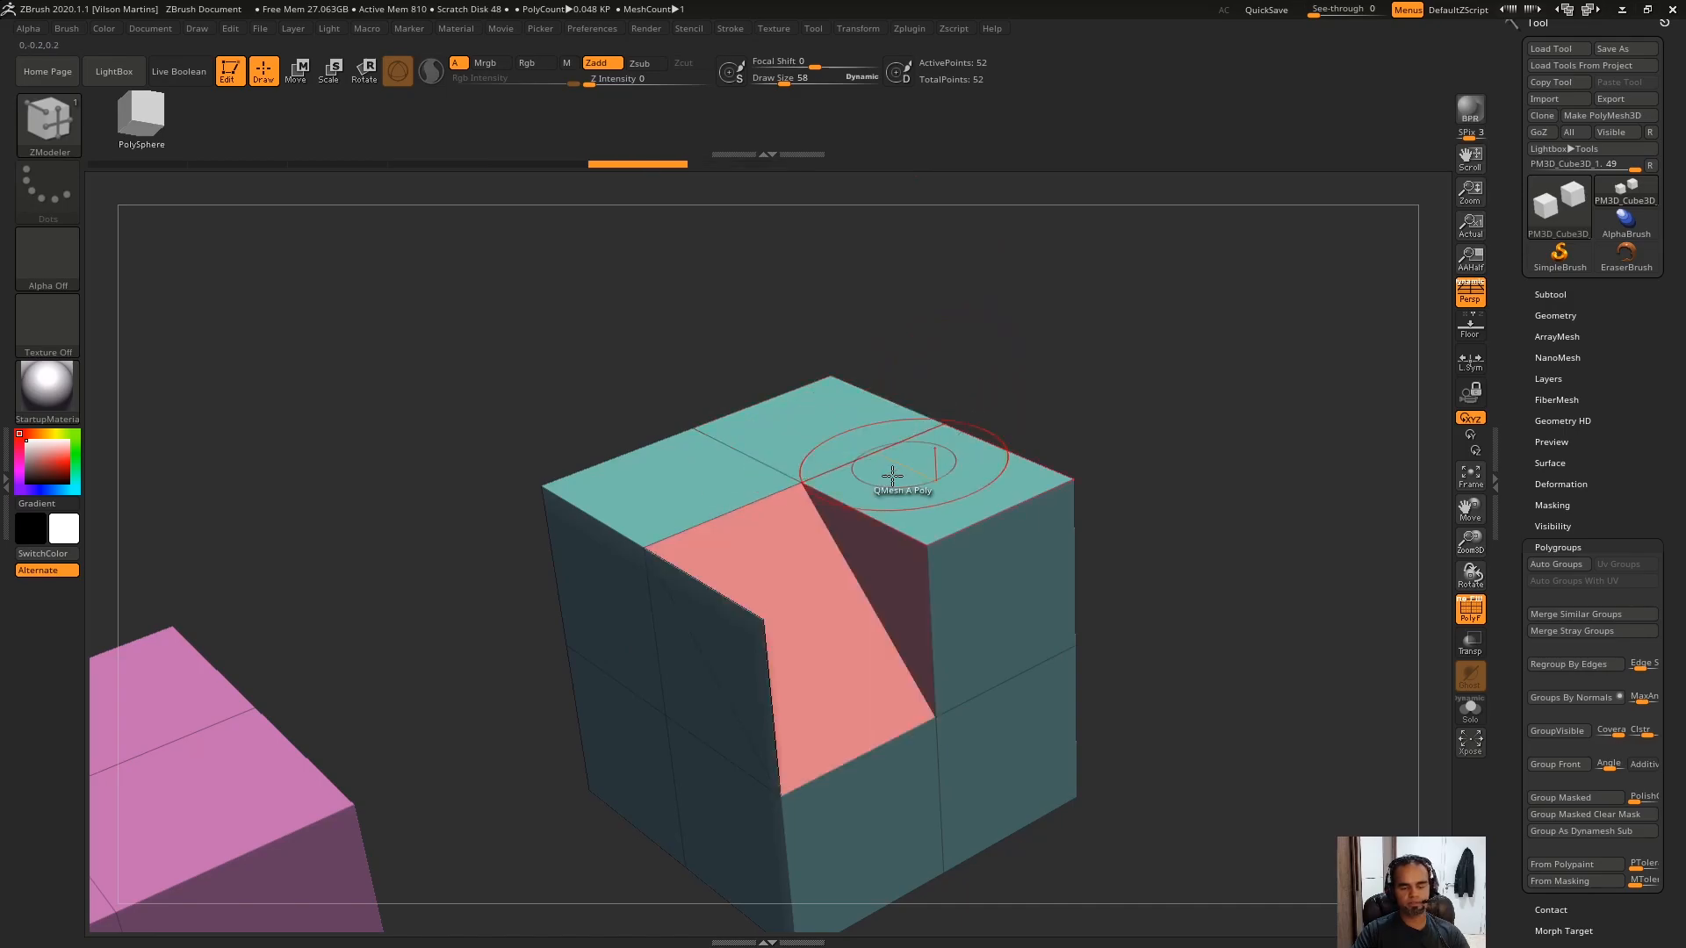
pyautogui.hotkey('ctrl', 'z')
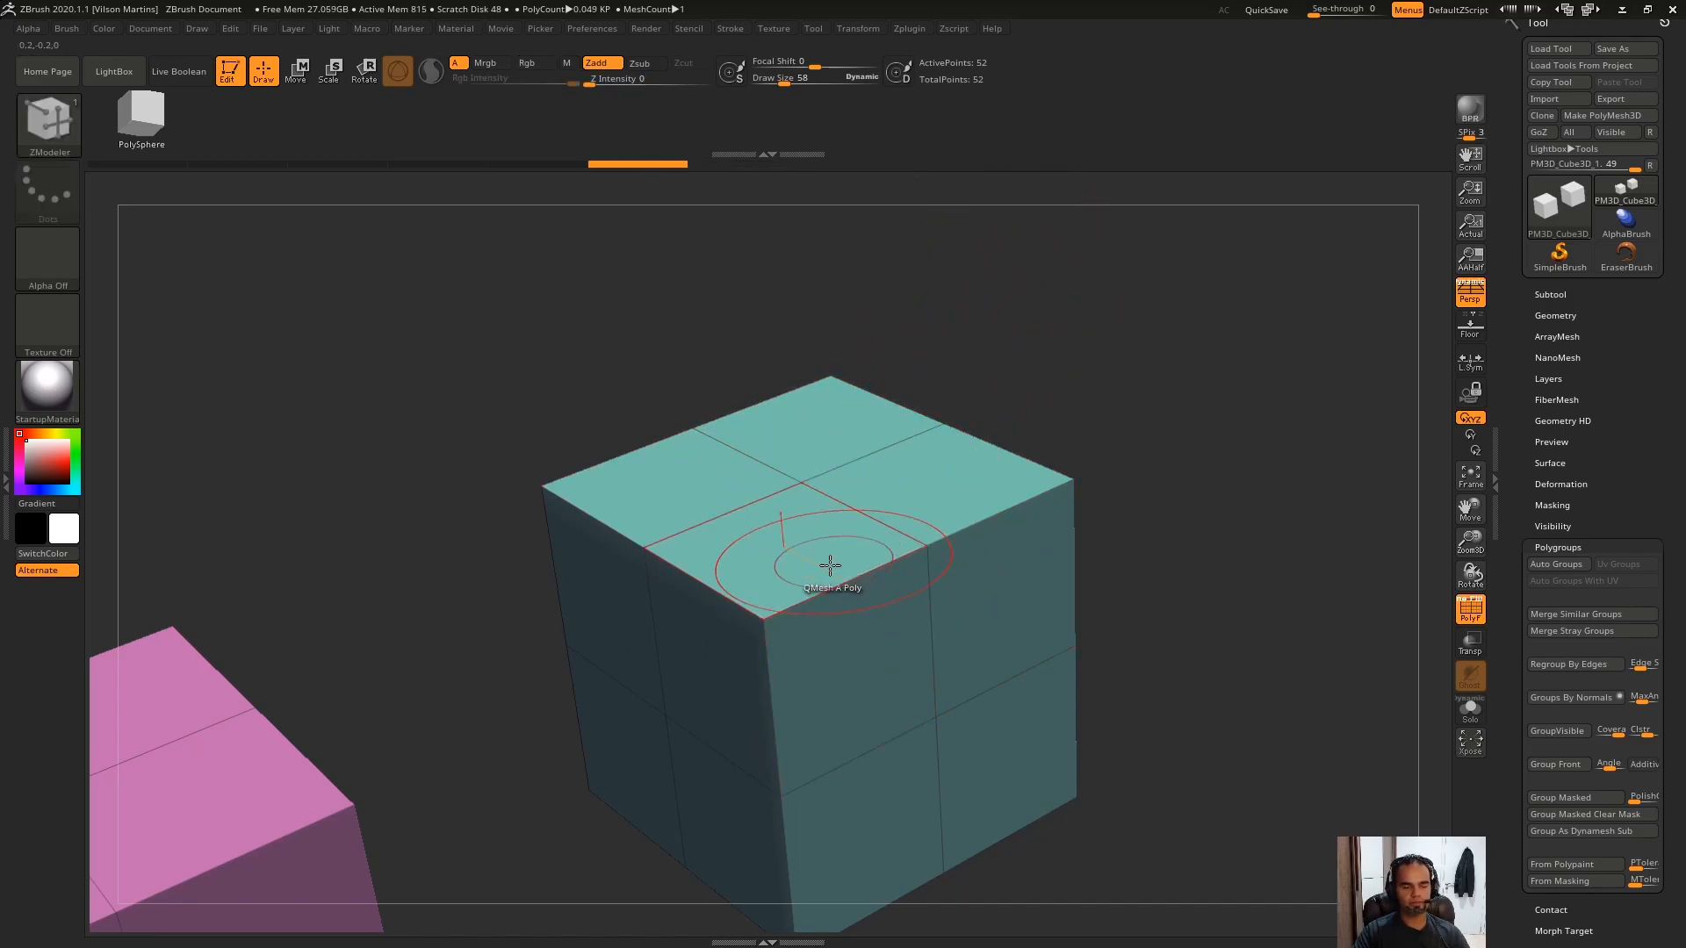
# Restore Full Step and try edge QMesh on the teal cube's front vertical corner edge, undoing the change.
pyautogui.press('space')
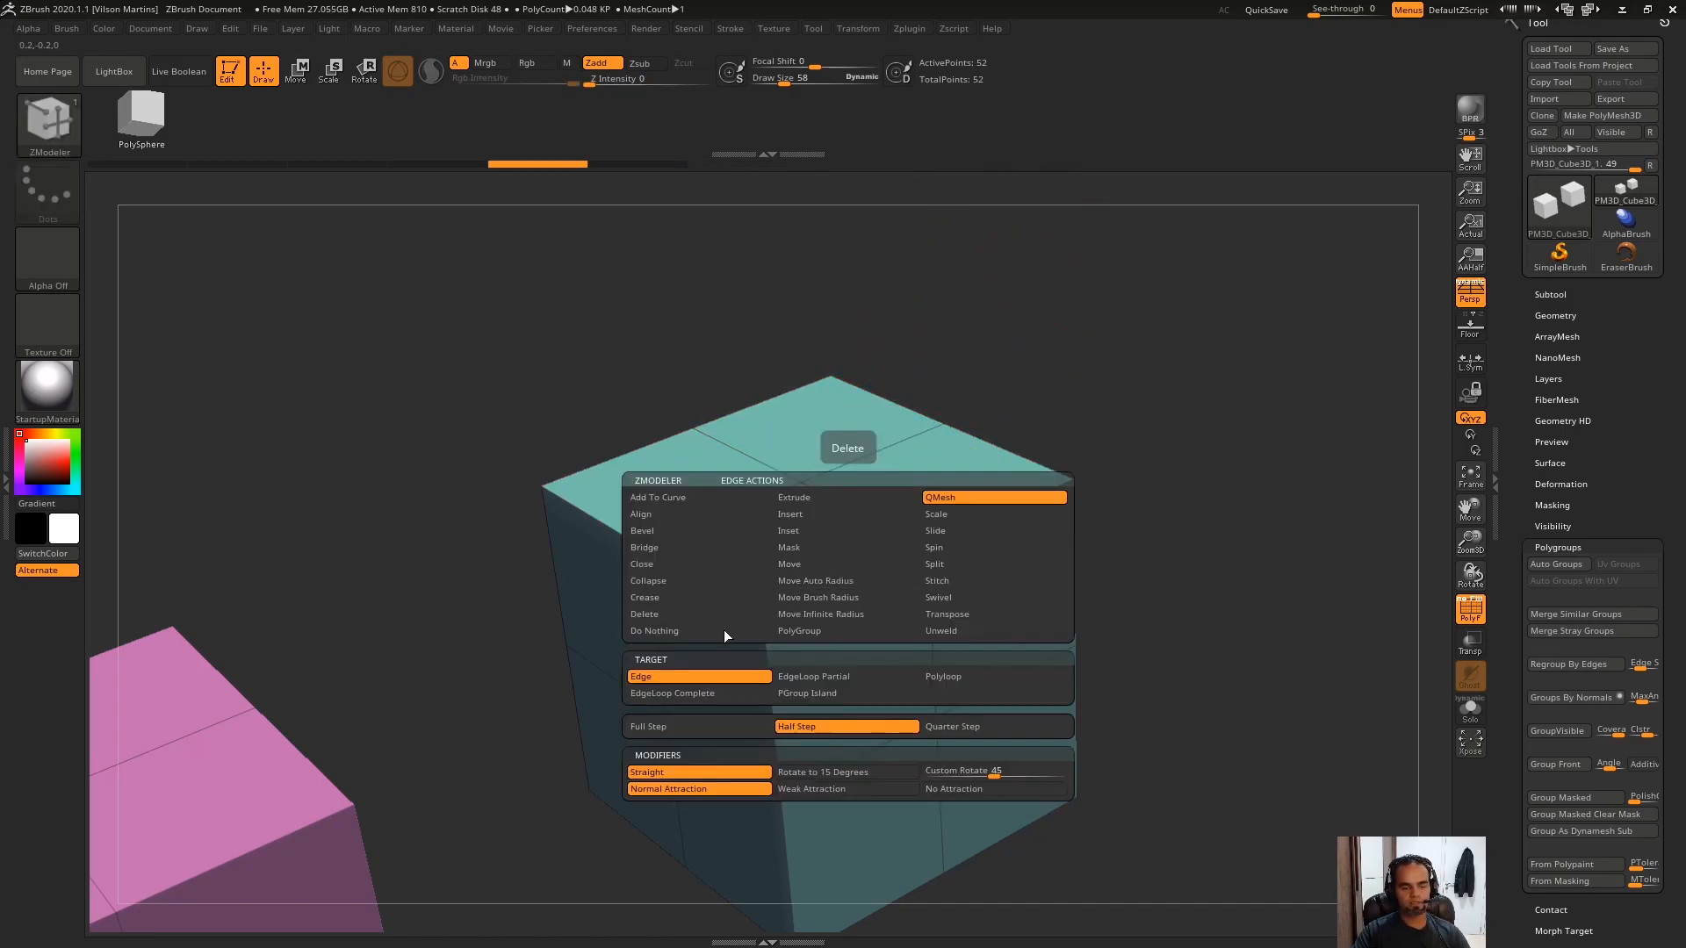
pyautogui.click(748, 728)
pyautogui.click(834, 788)
pyautogui.keyDown('alt'); pyautogui.moveTo(1054, 369); pyautogui.dragTo(1024, 296); pyautogui.keyUp('alt')
pyautogui.moveTo(954, 357); pyautogui.dragTo(1062, 320)
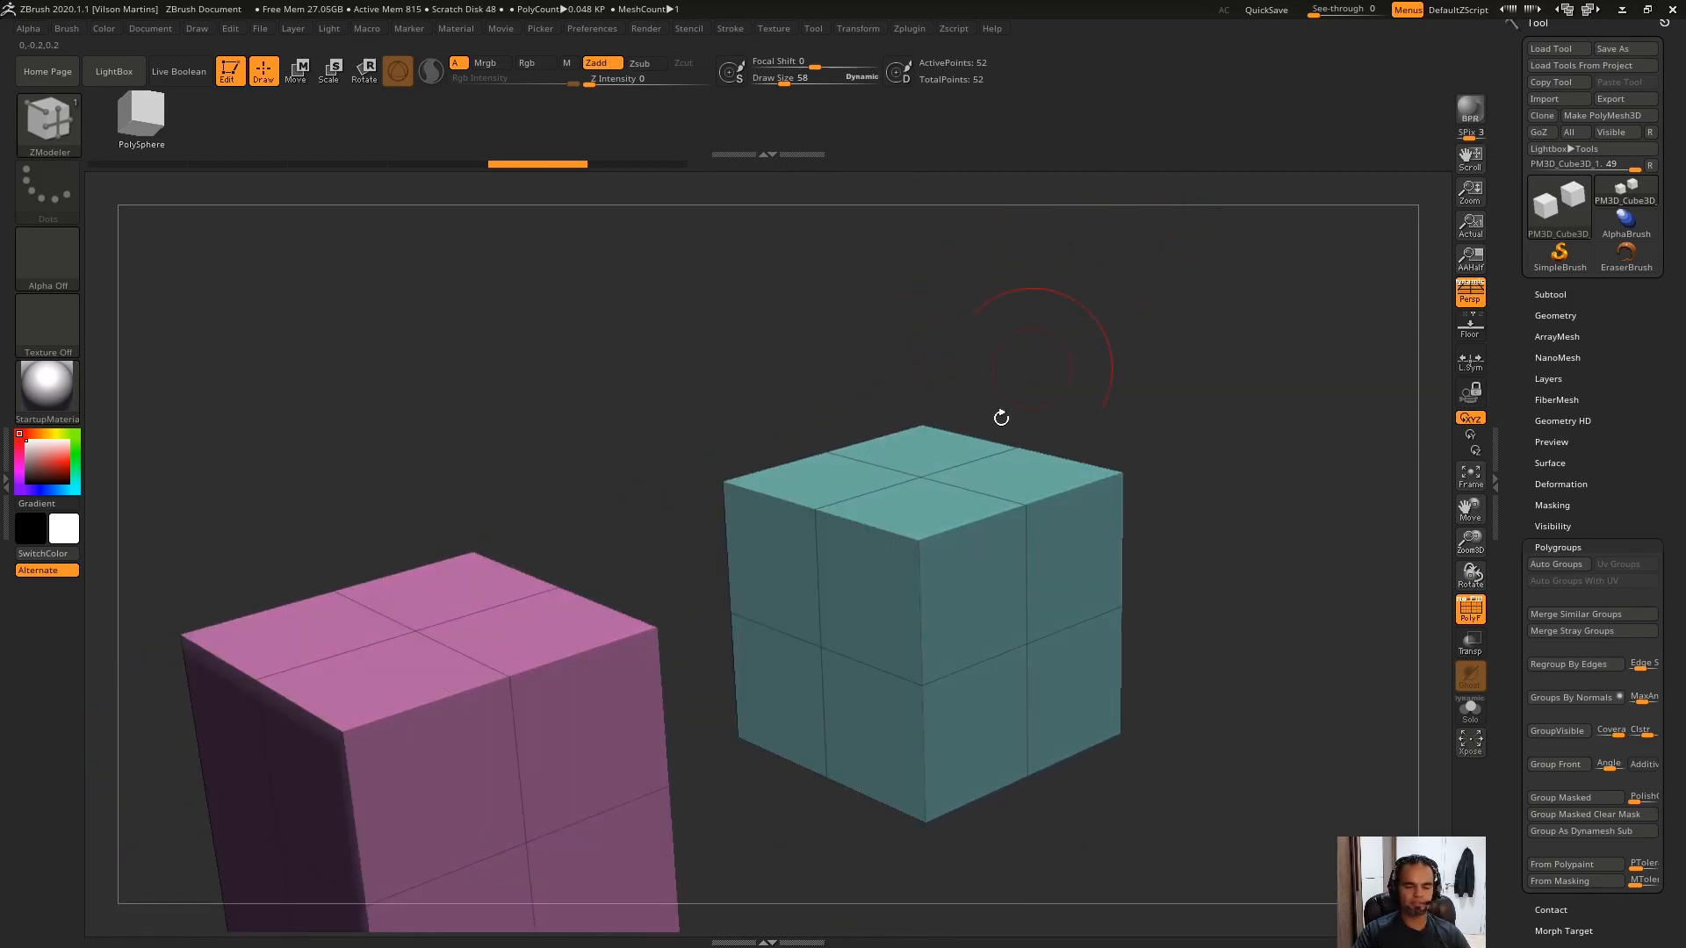
pyautogui.moveTo(913, 599); pyautogui.dragTo(715, 694)
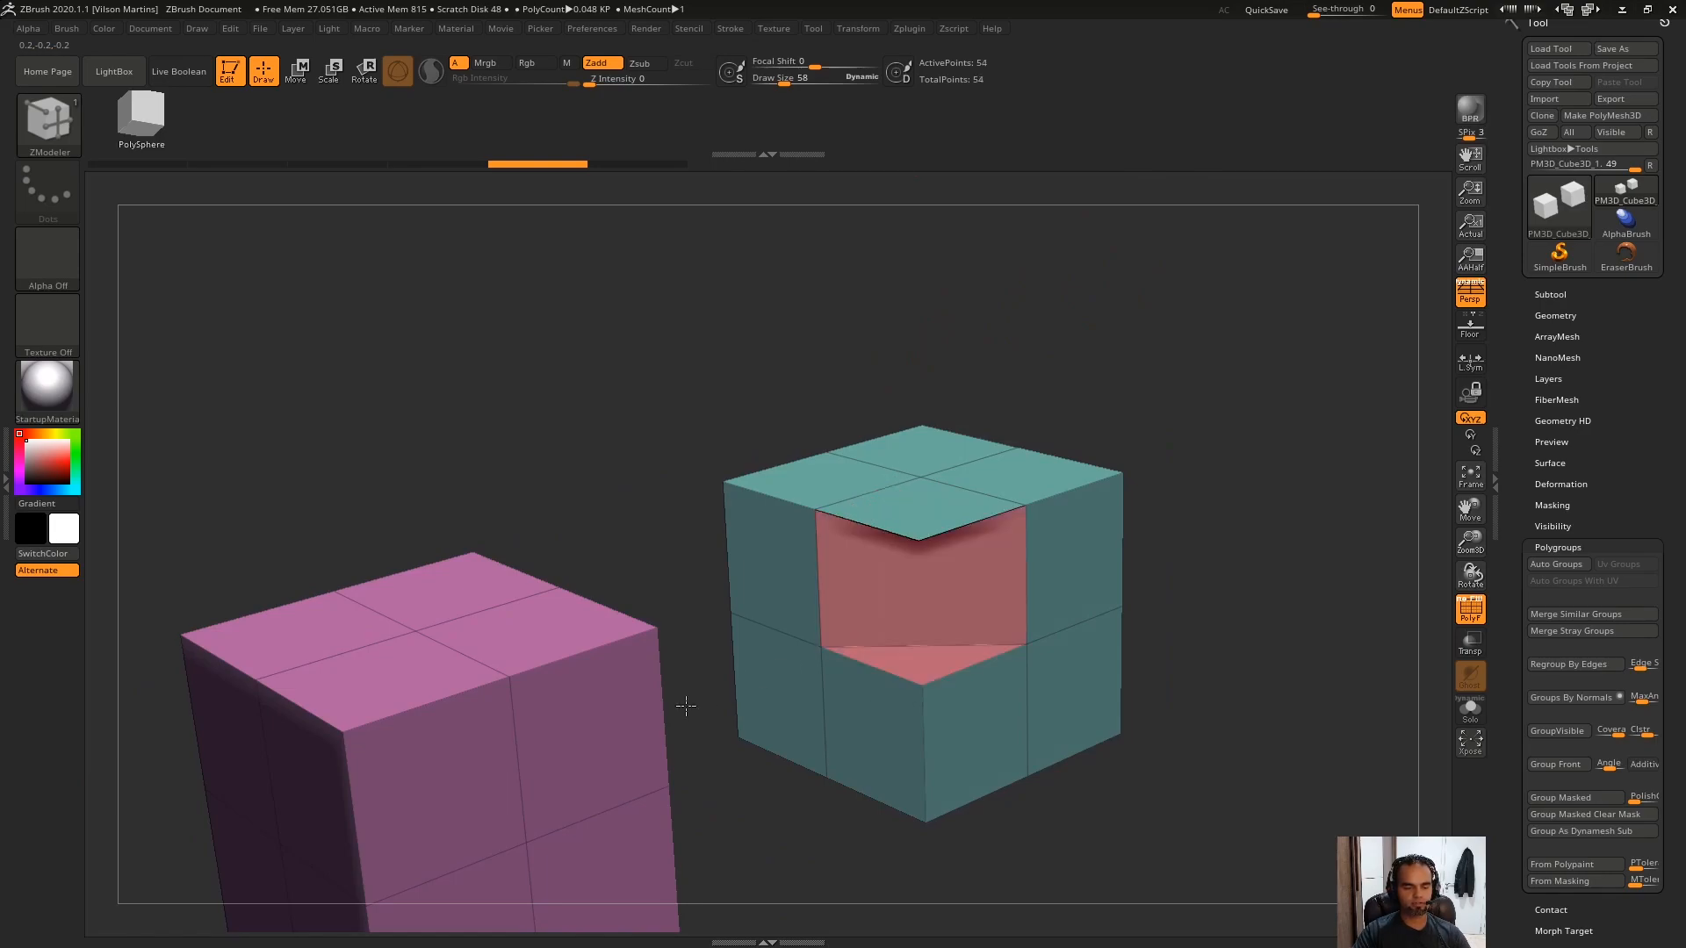
pyautogui.hotkey('ctrl', 'z')
# Set the edge QMesh target to Polyloop and extrude the teal cube's upper polyloop until it joins the pink cube.
pyautogui.press('space')
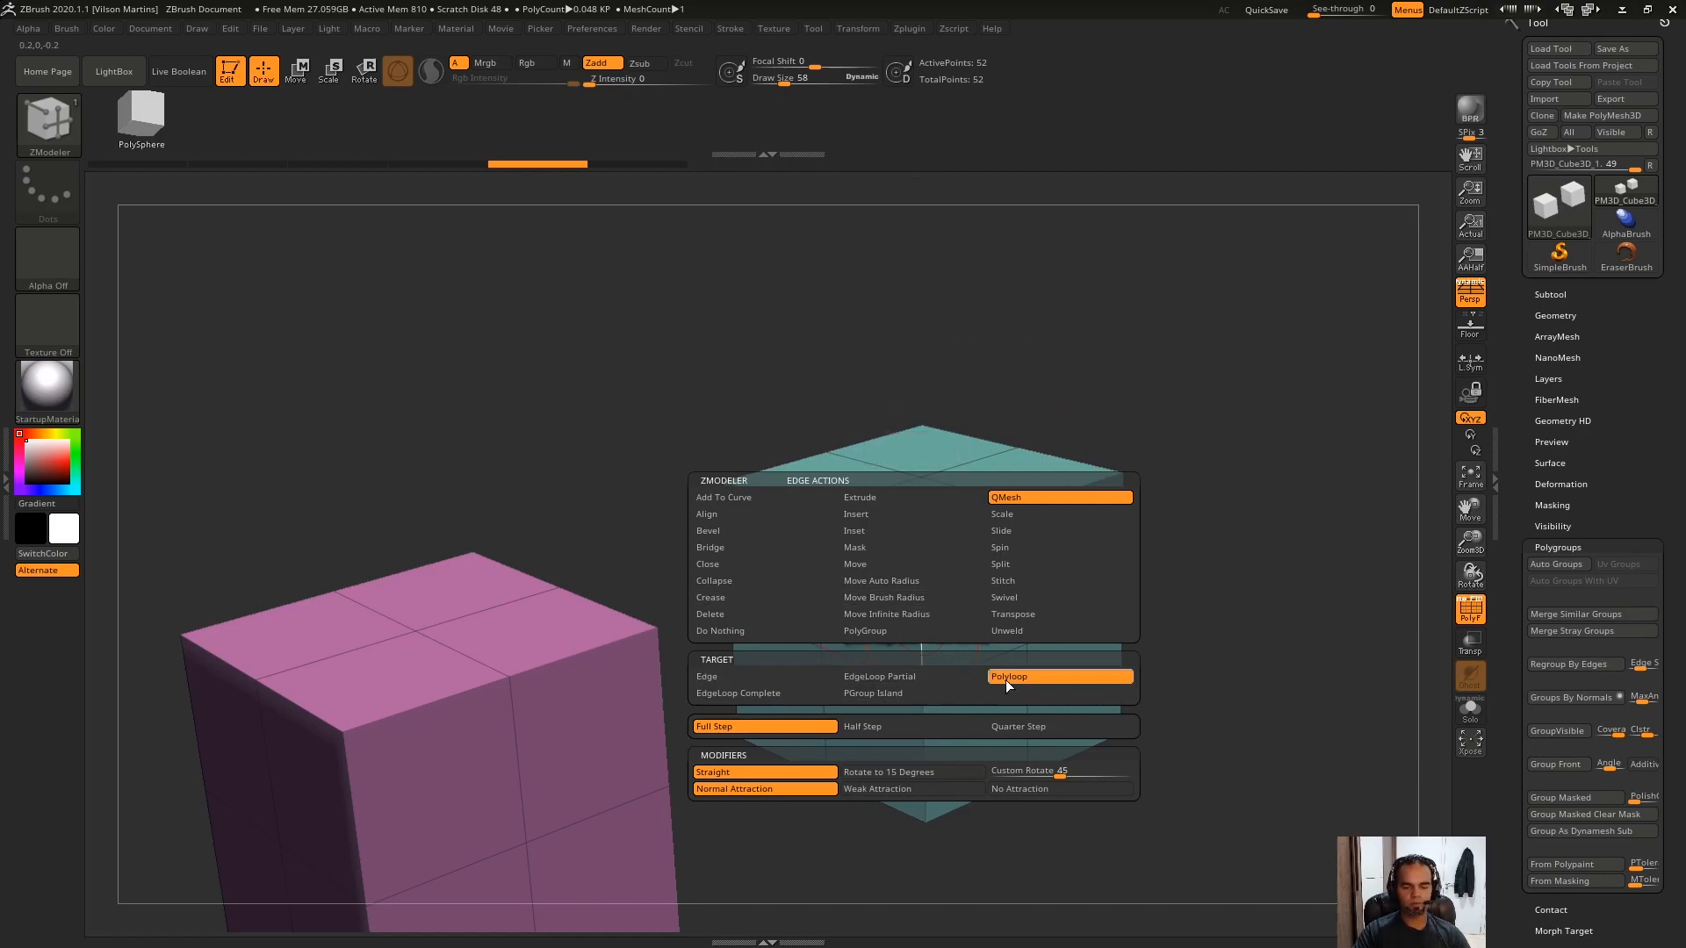
pyautogui.click(1029, 678)
pyautogui.keyDown('ctrl'); pyautogui.moveTo(1223, 395); pyautogui.dragTo(1166, 367, button='right'); pyautogui.keyUp('ctrl')
pyautogui.click(914, 553)
pyautogui.moveTo(914, 552); pyautogui.dragTo(799, 692)
# Mark the bridge between the two cubes on a screen capture, and undo the polyloop extrusion.
pyautogui.press('Print')
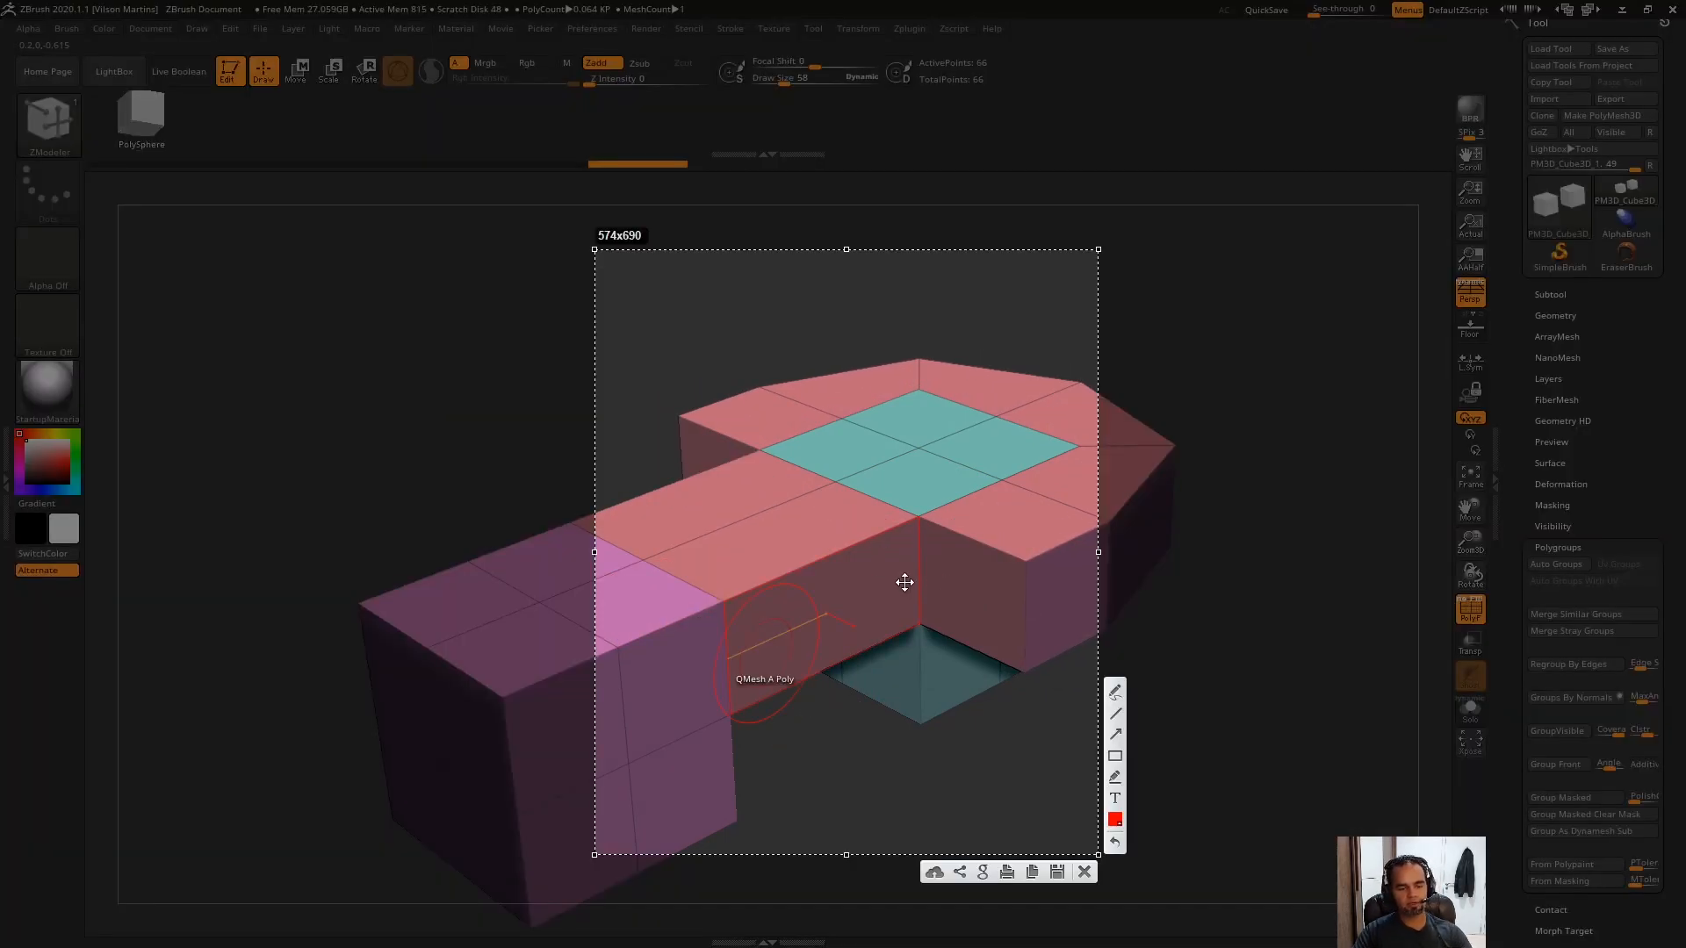
pyautogui.moveTo(904, 583); pyautogui.dragTo(822, 590)
pyautogui.moveTo(567, 507)
pyautogui.mouseDown()
pyautogui.moveTo(661, 552)
pyautogui.moveTo(772, 699)
pyautogui.mouseUp()
pyautogui.moveTo(834, 503)
pyautogui.mouseDown()
pyautogui.moveTo(721, 555)
pyautogui.moveTo(755, 573)
pyautogui.mouseUp()
pyautogui.press('Escape')
pyautogui.hotkey('ctrl', 'z')
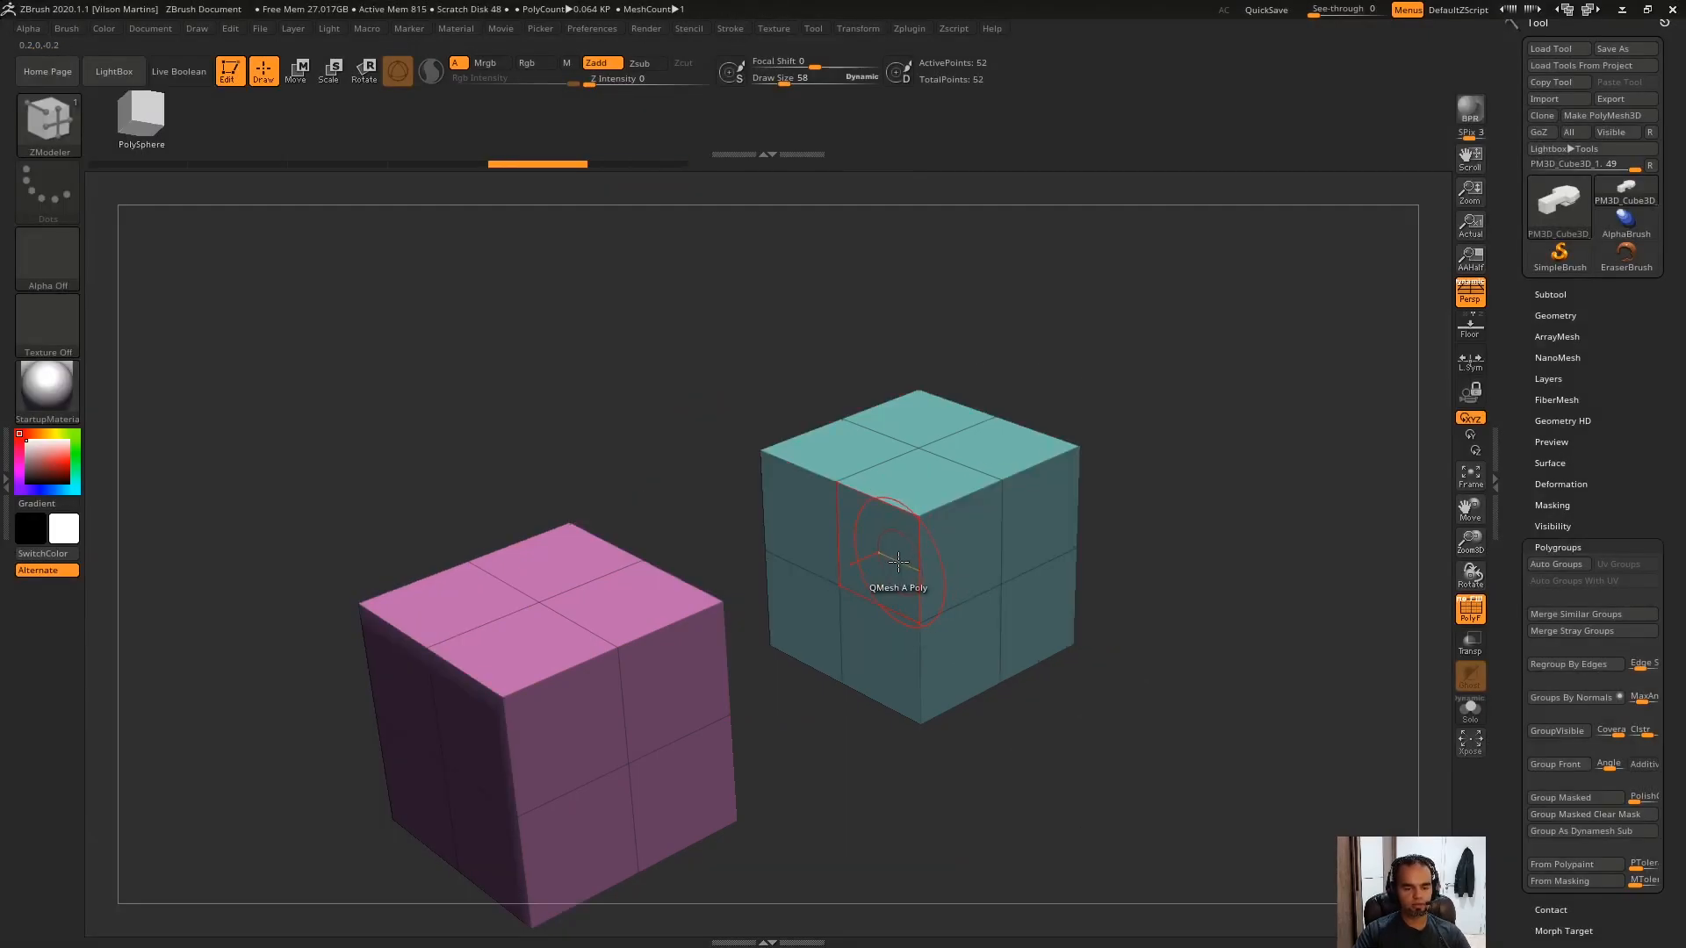
# Extrude a vertical polyloop outward around the teal cube with Full Step, undoing the extra trial.
pyautogui.press('ctrl')
pyautogui.hotkey('ctrl', 'z')
pyautogui.keyDown('alt'); pyautogui.moveTo(1065, 361); pyautogui.dragTo(1052, 434); pyautogui.keyUp('alt')
pyautogui.press('space')
pyautogui.moveTo(1097, 352); pyautogui.dragTo(949, 420)
pyautogui.moveTo(876, 612); pyautogui.dragTo(773, 637)
pyautogui.hotkey('ctrl', 'z')
# Switch the polyloop QMesh to Half Step and try it on the teal cube's remaining loop, undoing the extrusion.
pyautogui.press('space')
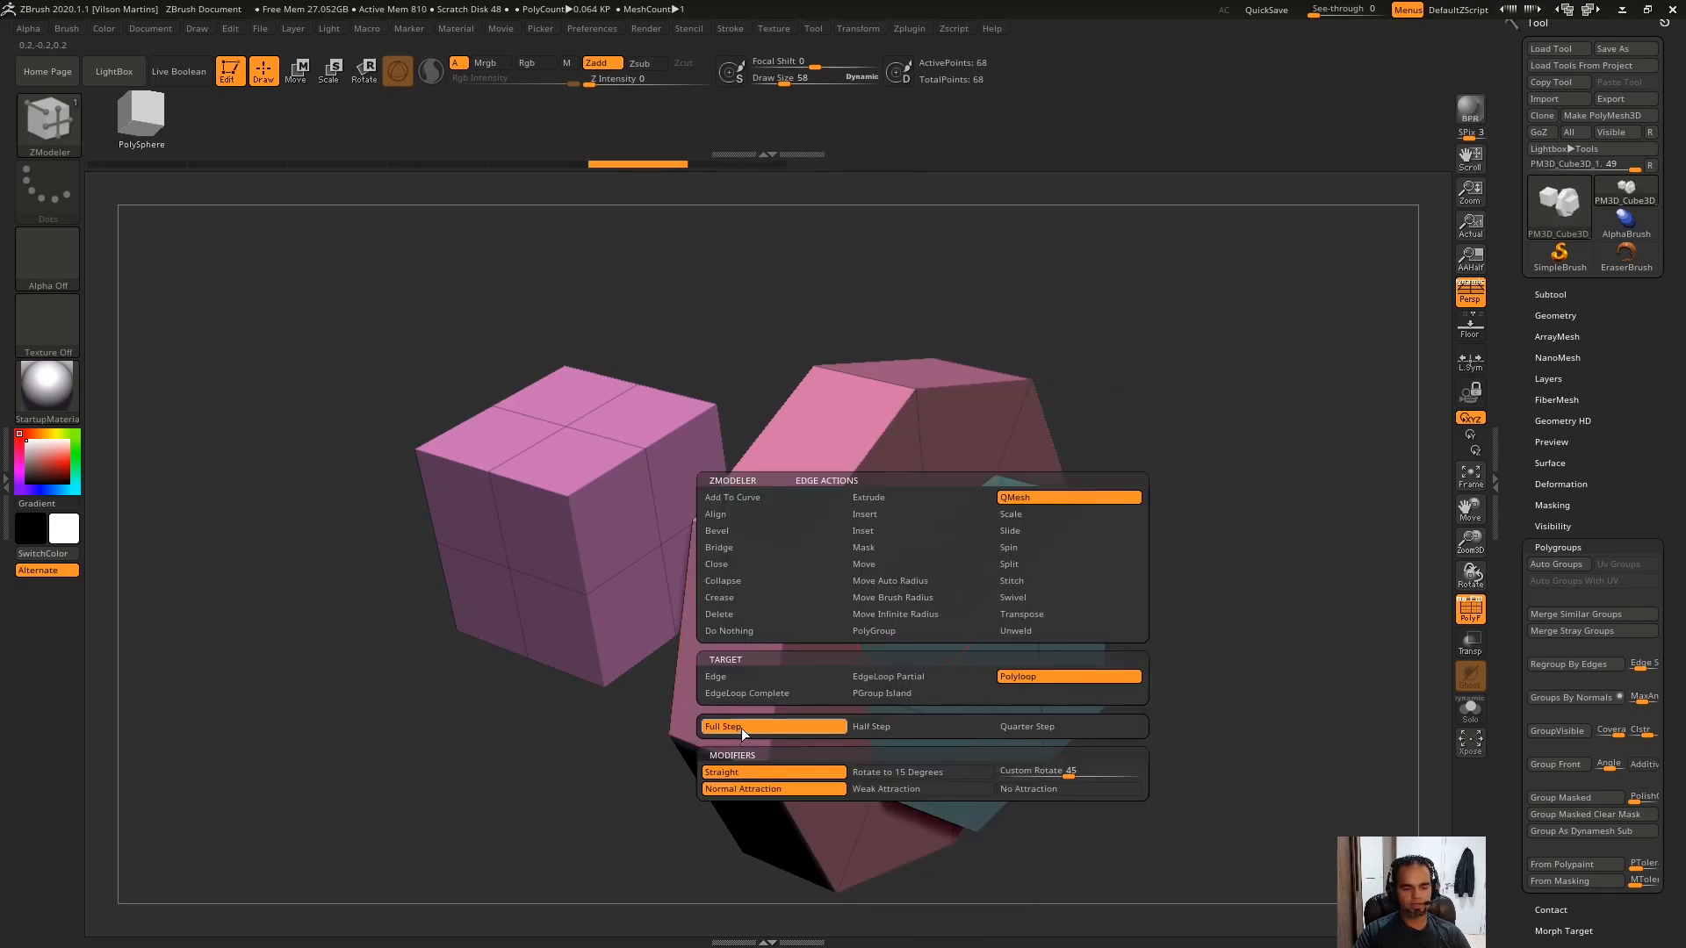
pyautogui.click(914, 727)
pyautogui.moveTo(907, 600); pyautogui.dragTo(429, 453)
pyautogui.hotkey('ctrl', 'z')
# Set the edge QMesh to Quarter Step and try extruding the second polyloop level with the first, undoing it.
pyautogui.press('space')
pyautogui.click(1029, 728)
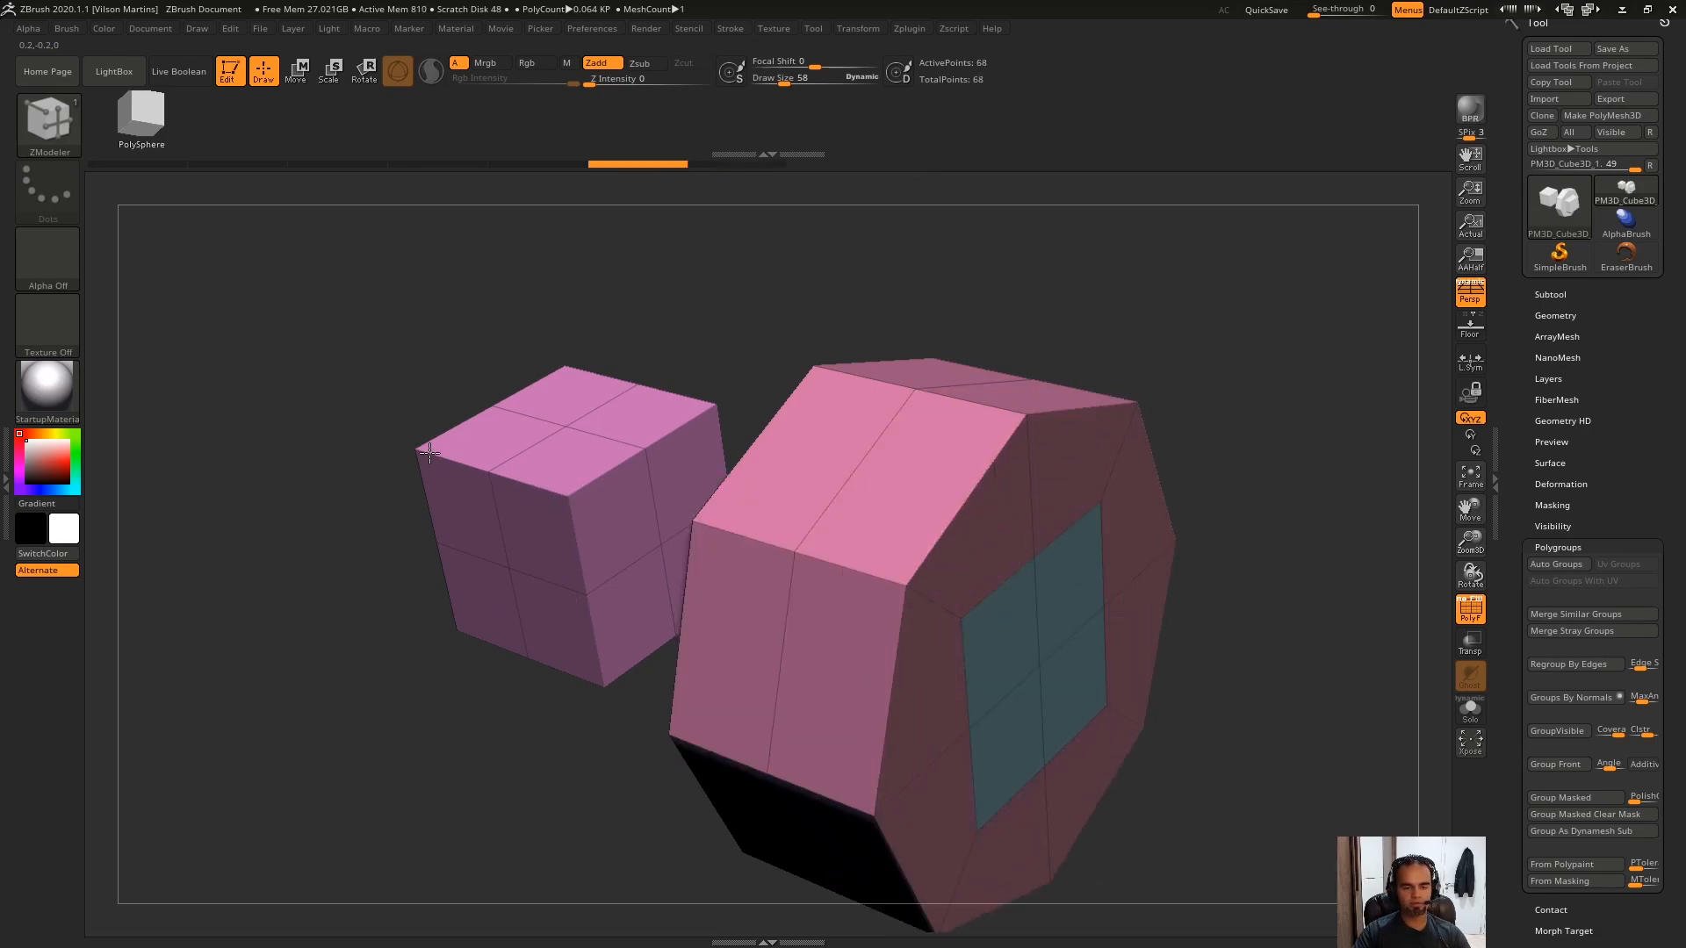
pyautogui.hotkey('ctrl', 'z')
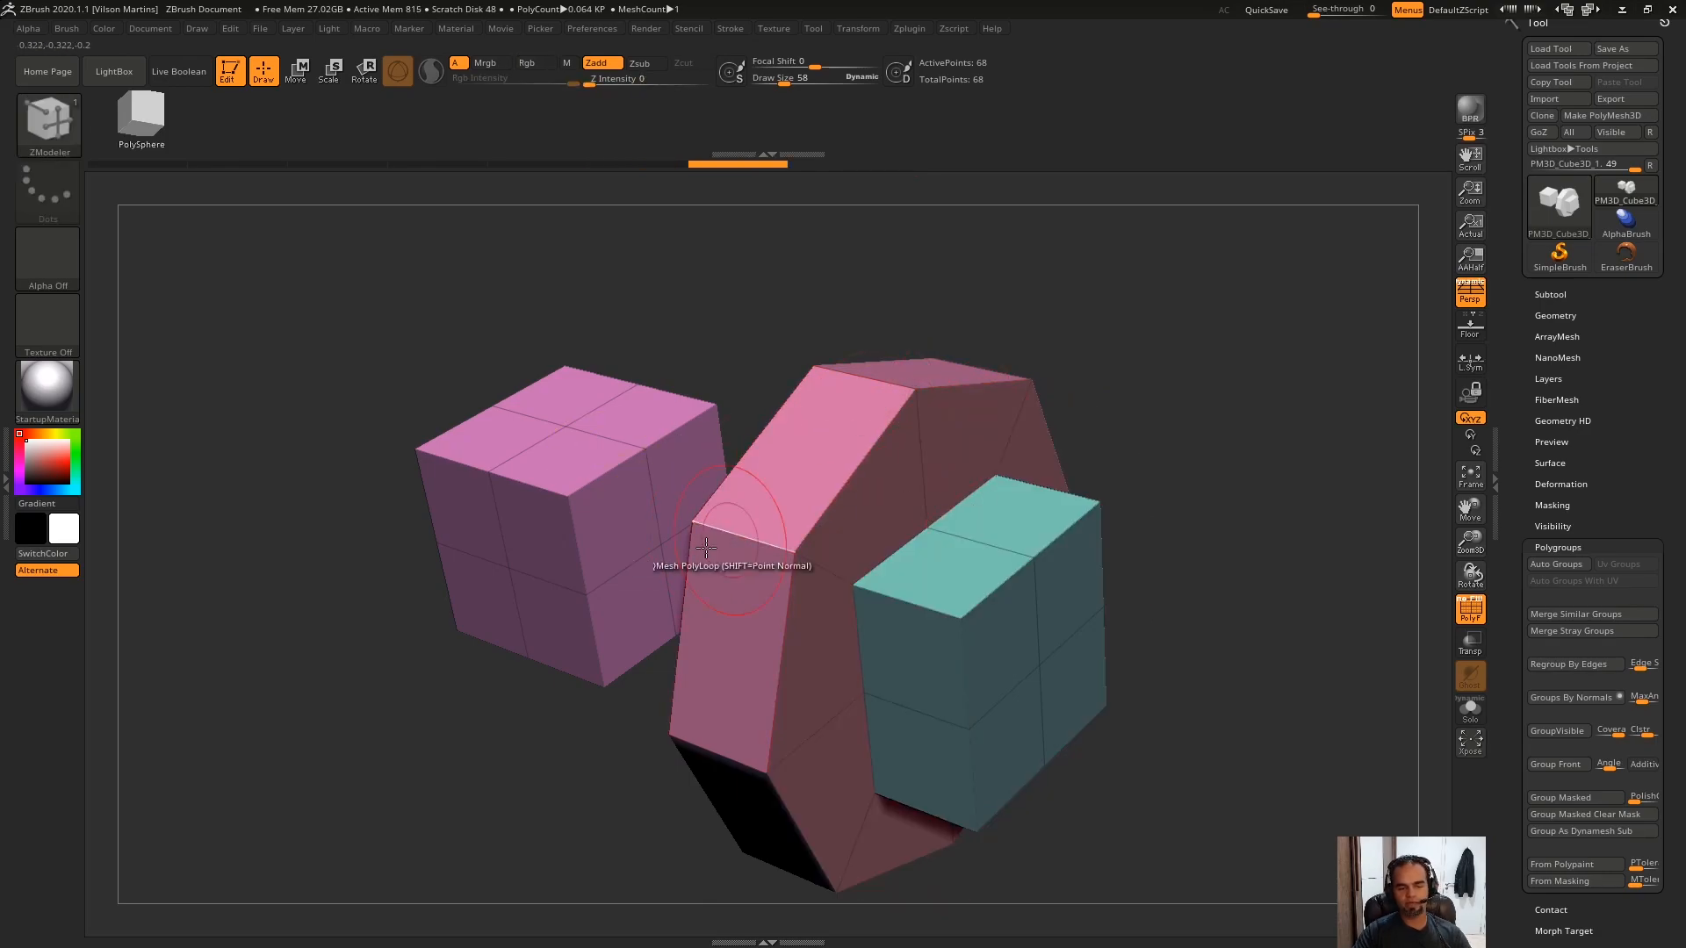
pyautogui.press('space')
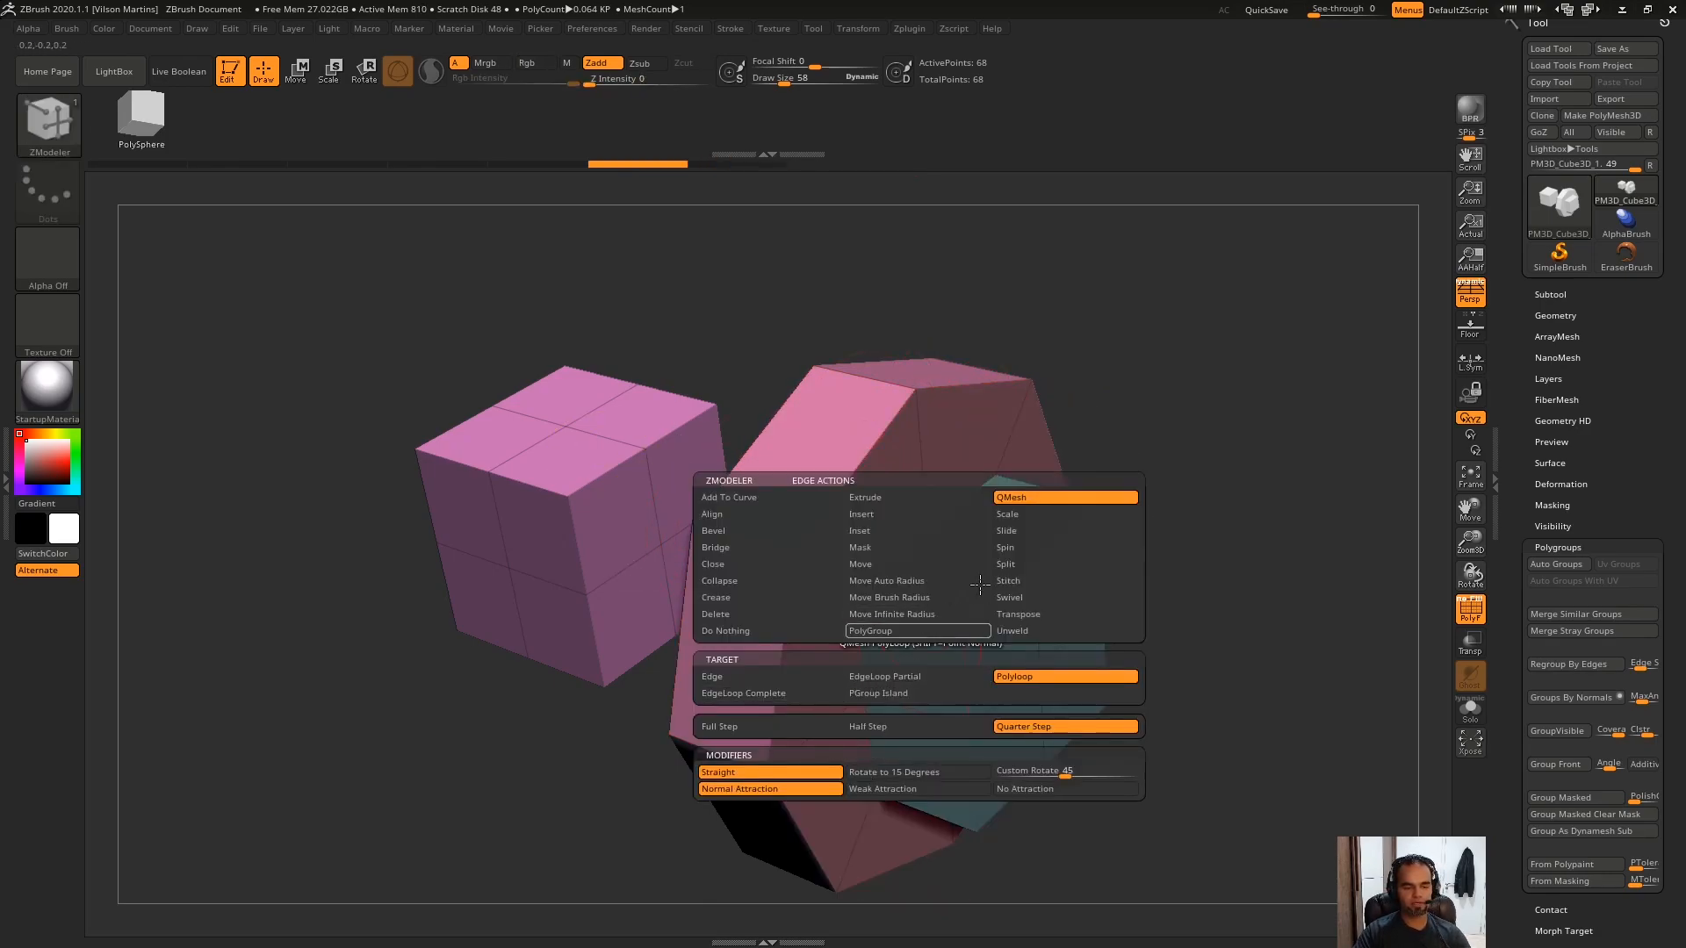
# Set the QMesh polygon target to Polyloop, try it on the teal cube, and undo back to the two plain cubes.
pyautogui.press('space')
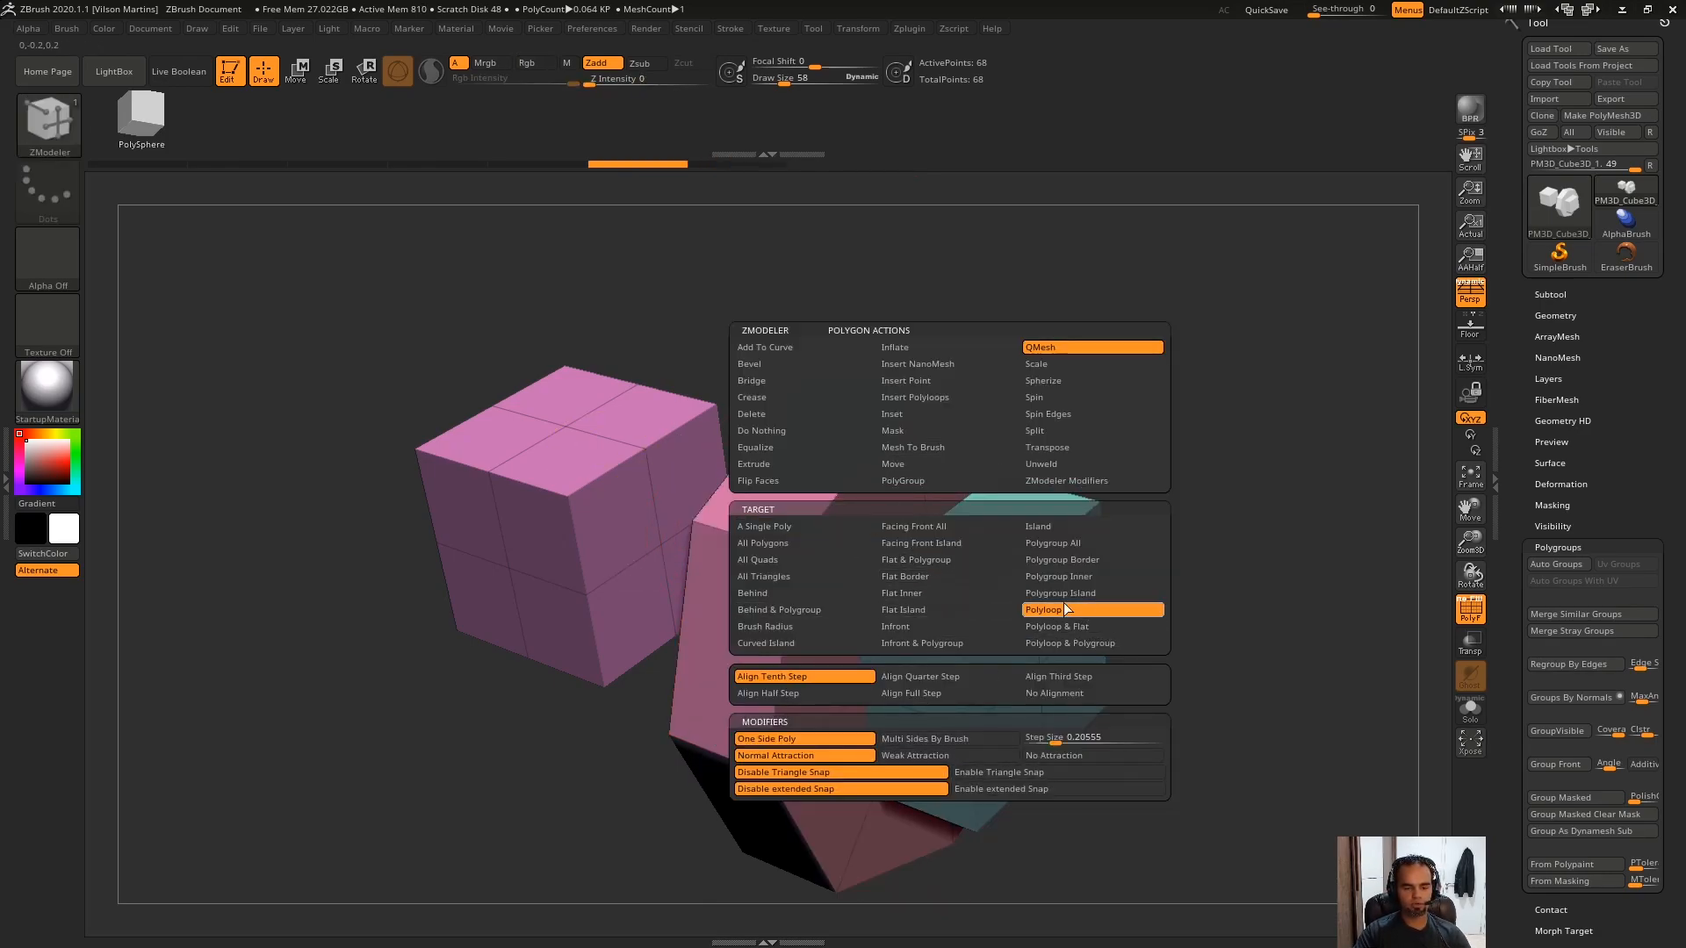
pyautogui.moveTo(961, 553); pyautogui.dragTo(1038, 403)
pyautogui.hotkey('ctrl', 'z')
pyautogui.hotkey('ctrl', 'z')
pyautogui.moveTo(1097, 351); pyautogui.dragTo(1031, 405)
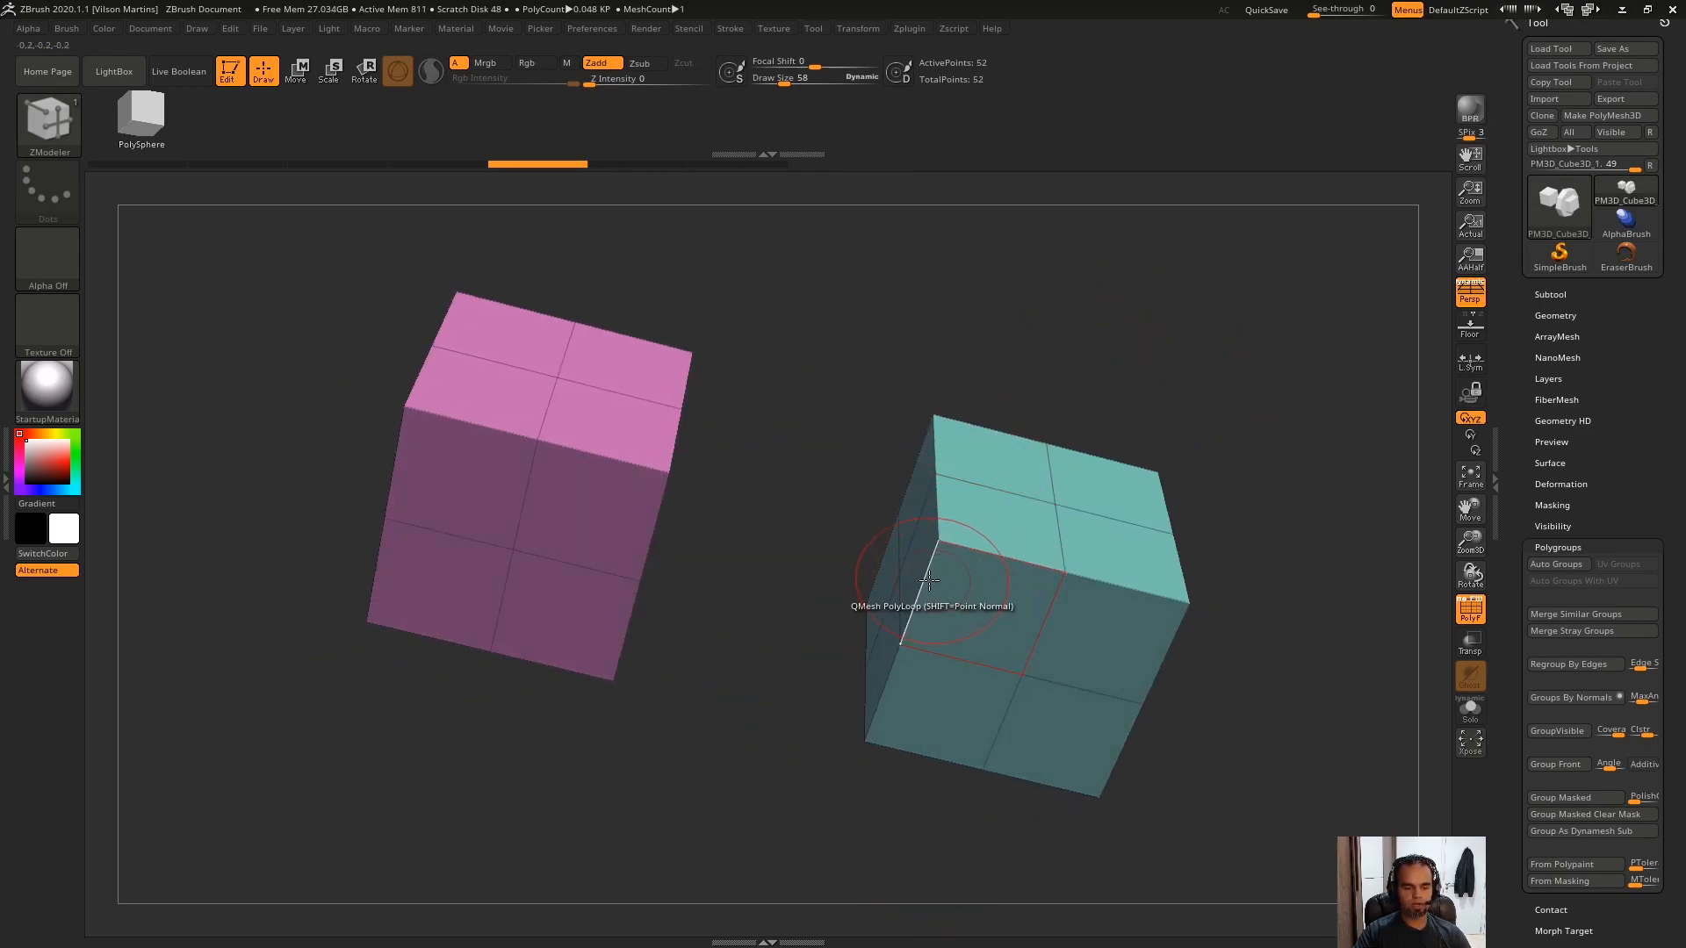
# Try the Quarter Step polyloop QMesh with Normal Attraction to bridge the teal cube to the pink cube, and undo it.
pyautogui.press('space')
pyautogui.moveTo(1053, 338); pyautogui.dragTo(839, 628)
pyautogui.hotkey('ctrl', 'z')
pyautogui.moveTo(946, 629); pyautogui.dragTo(1221, 838)
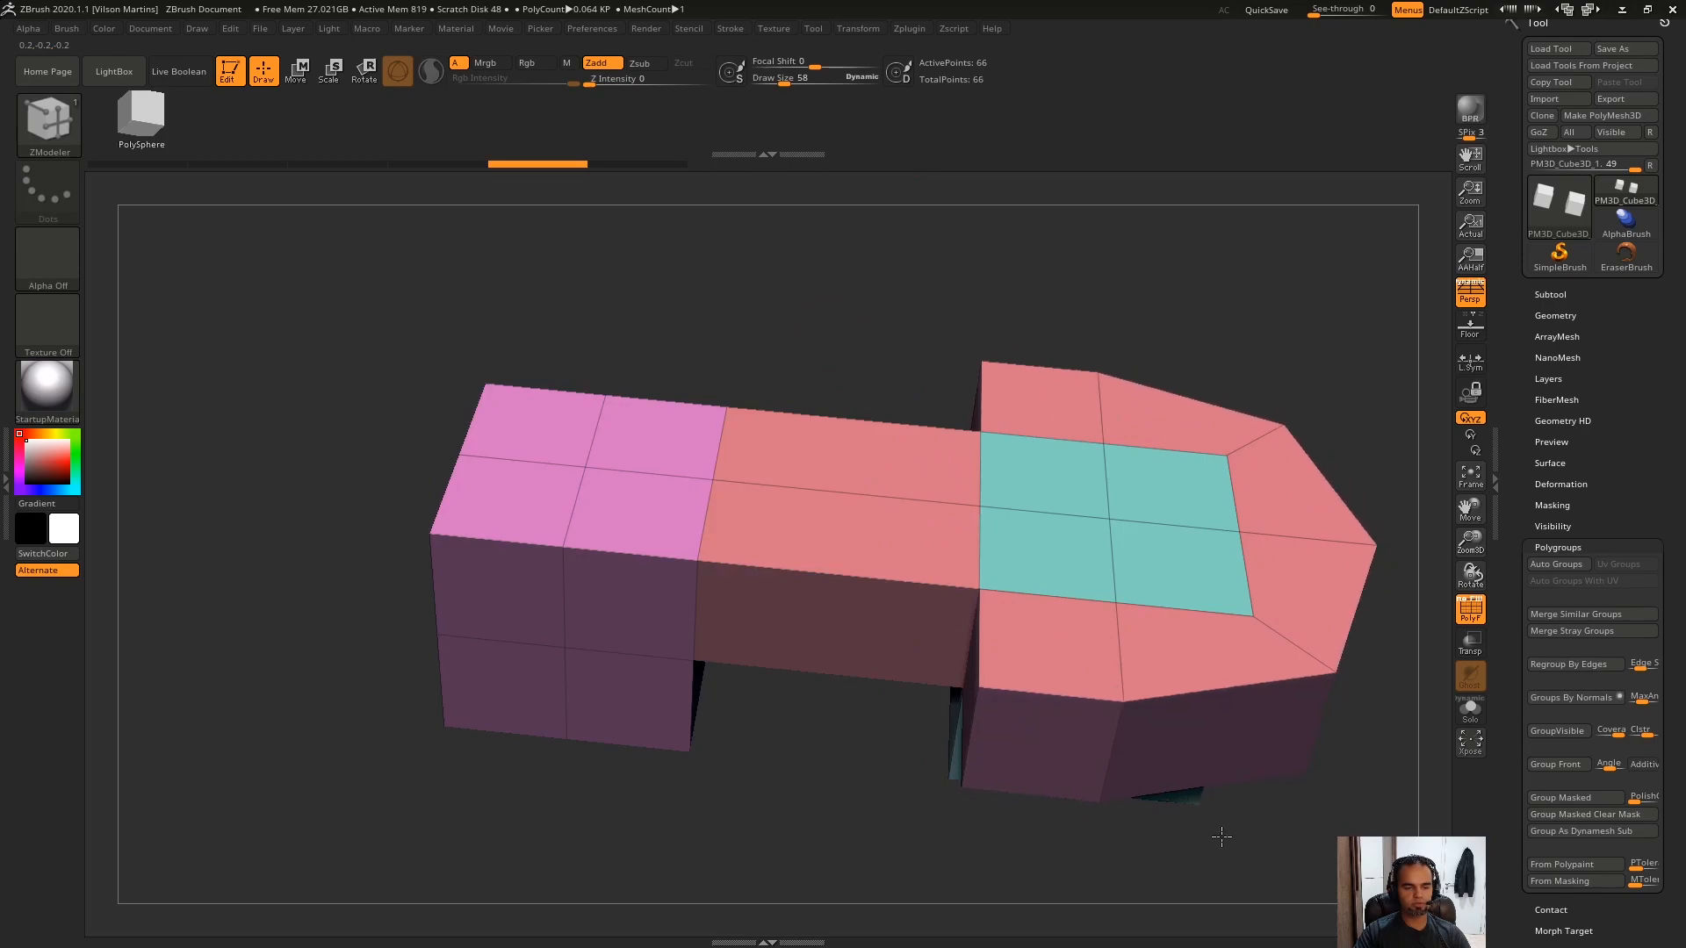
pyautogui.hotkey('ctrl', 'z')
# Set the edge QMesh to Weak Attraction, try the polyloop extrusion and undo it, and reopen the edge actions.
pyautogui.press('space')
pyautogui.click(948, 794)
pyautogui.moveTo(971, 639); pyautogui.dragTo(1440, 865)
pyautogui.hotkey('ctrl', 'z')
pyautogui.press('space')
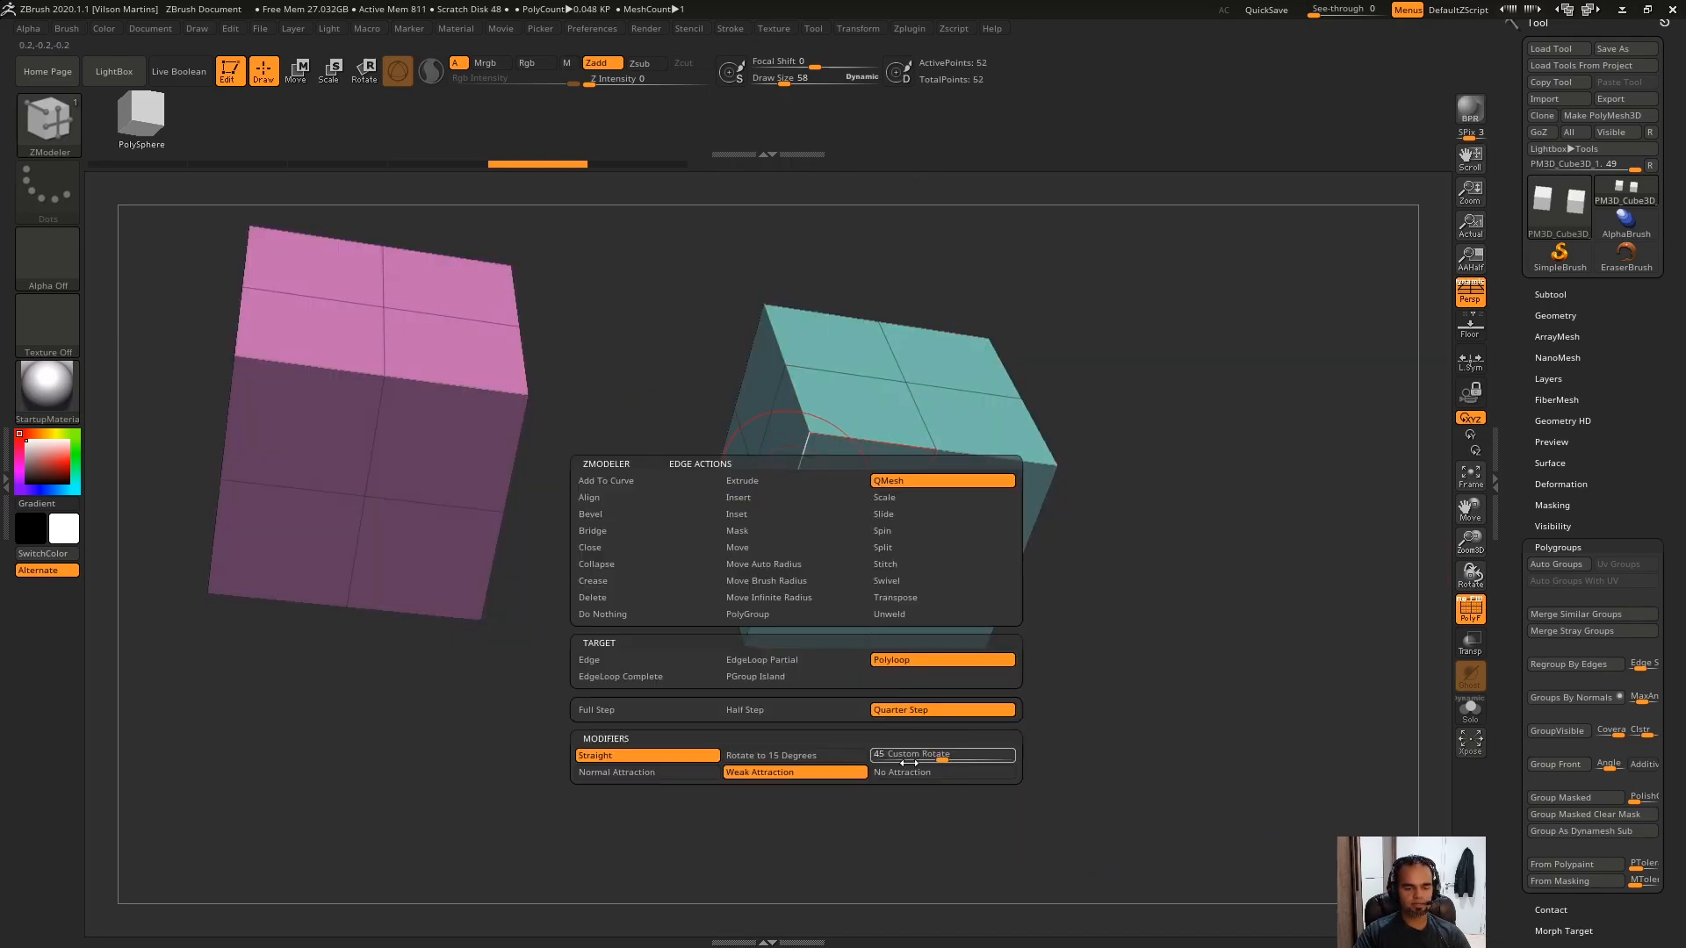
# Set the edge QMesh to No Attraction, try the polyloop extrusion on the teal cube and undo it.
pyautogui.click(984, 772)
pyautogui.keyDown('alt'); pyautogui.moveTo(941, 384); pyautogui.dragTo(991, 482, button='right'); pyautogui.keyUp('alt')
pyautogui.moveTo(846, 575); pyautogui.dragTo(1576, 865)
pyautogui.hotkey('ctrl', 'z')
pyautogui.moveTo(1054, 264); pyautogui.dragTo(966, 308, button='right')
# Set the edge QMesh back to Normal Attraction, try another extrusion from the teal cube and undo it.
pyautogui.press('space')
pyautogui.click(956, 772)
pyautogui.click(882, 772)
pyautogui.moveTo(1144, 357); pyautogui.dragTo(1066, 351, button='right')
pyautogui.moveTo(1035, 475)
pyautogui.mouseDown()
pyautogui.moveTo(1007, 471)
pyautogui.moveTo(1016, 503)
pyautogui.mouseUp()
pyautogui.hotkey('ctrl', 'z')
pyautogui.press('space')
pyautogui.keyDown('alt'); pyautogui.moveTo(1122, 384); pyautogui.dragTo(1069, 405, button='right'); pyautogui.keyUp('alt')
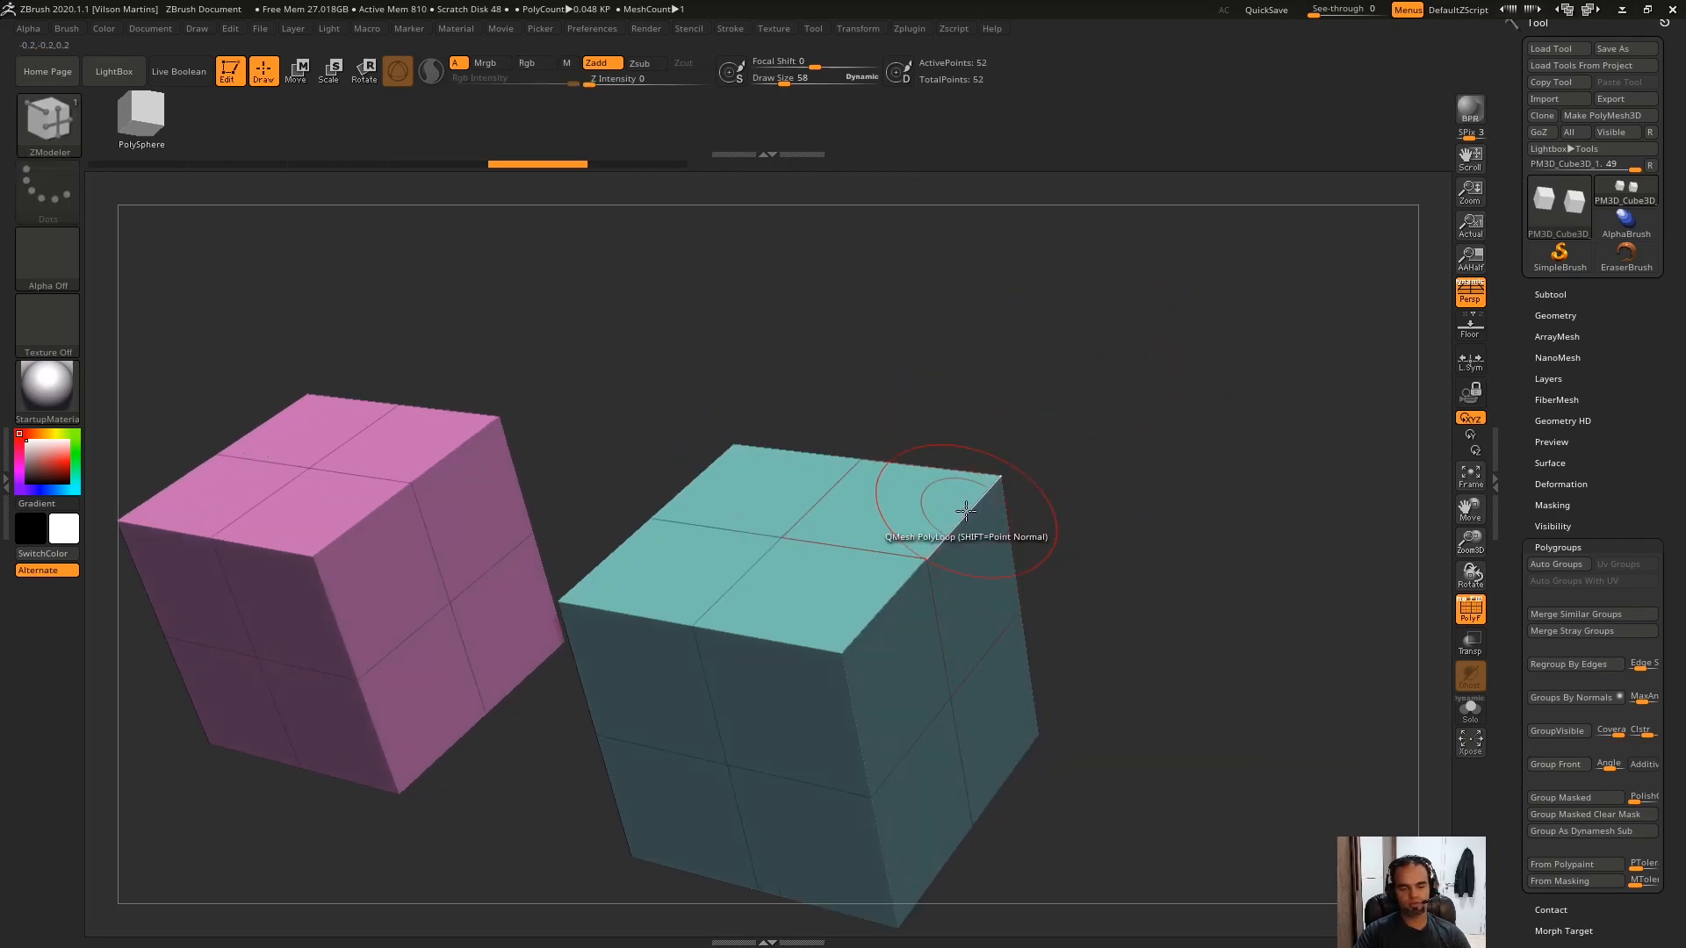
# Set the QMesh target to Edge, try pulling up an upper edge of the teal cube and undo it.
pyautogui.press('space')
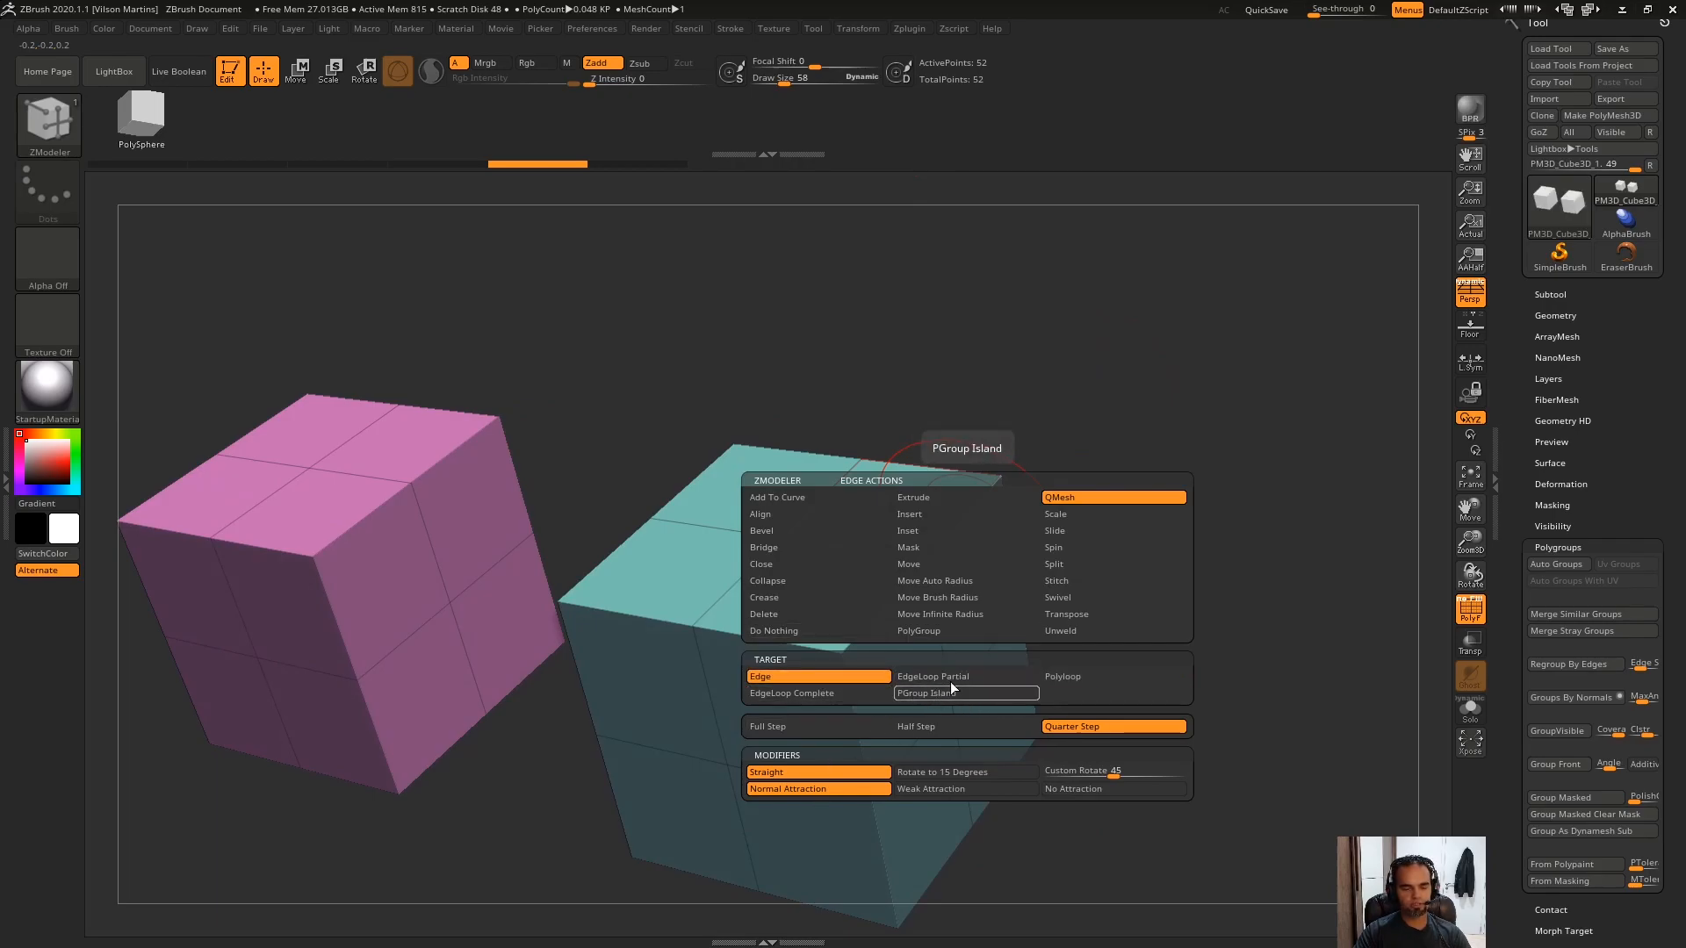
pyautogui.click(1082, 675)
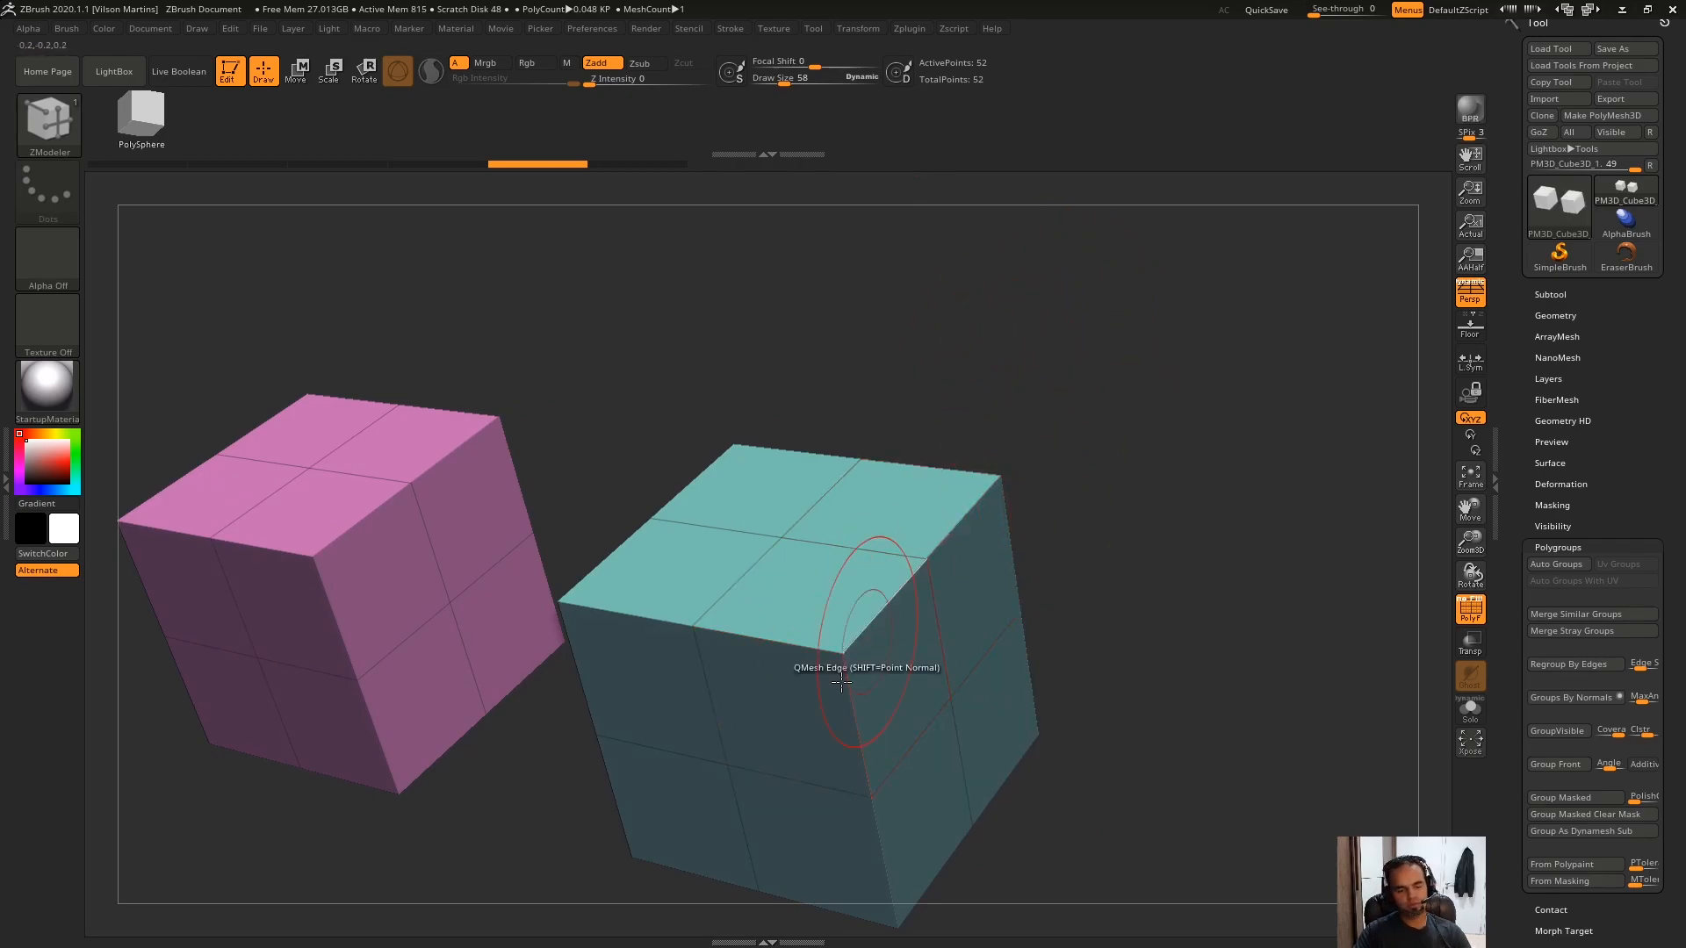
pyautogui.moveTo(994, 393)
pyautogui.mouseDown()
pyautogui.moveTo(1037, 396)
pyautogui.moveTo(998, 403)
pyautogui.mouseUp()
pyautogui.moveTo(918, 505); pyautogui.dragTo(918, 443)
pyautogui.hotkey('ctrl', 'z')
pyautogui.press('space')
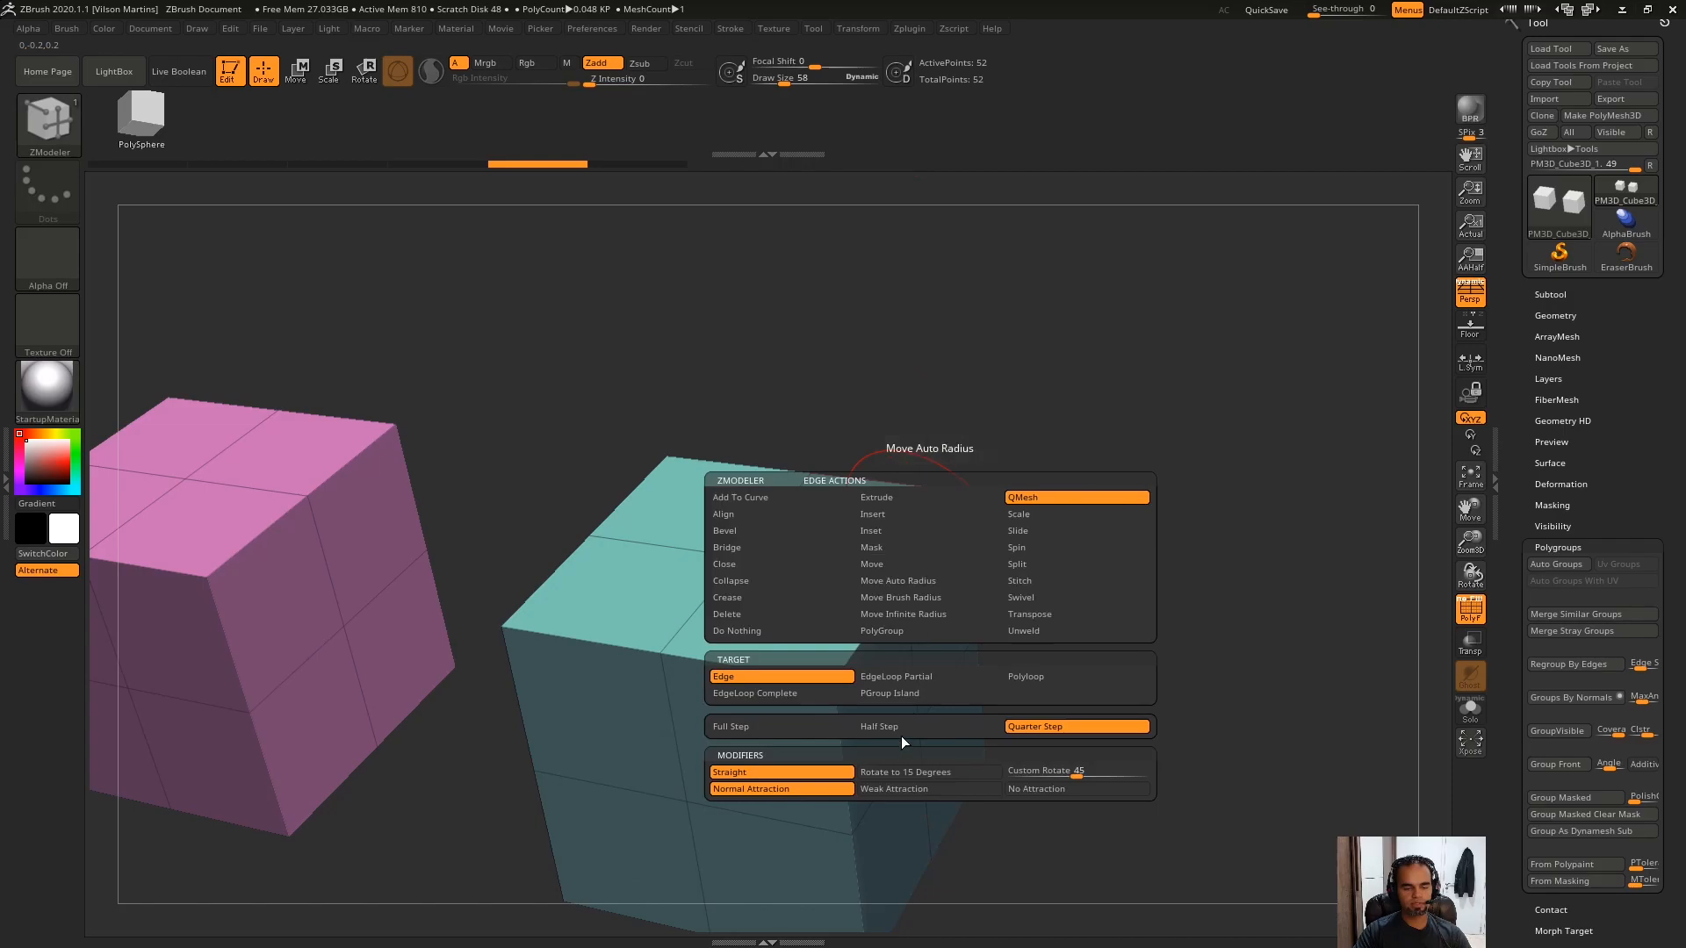
# Set the edge QMesh modifier to Rotate to 15 Degrees, try it on the teal cube's edge and undo it.
pyautogui.click(914, 770)
pyautogui.moveTo(922, 518)
pyautogui.mouseDown()
pyautogui.moveTo(866, 390)
pyautogui.moveTo(930, 524)
pyautogui.moveTo(887, 413)
pyautogui.moveTo(915, 516)
pyautogui.mouseUp()
pyautogui.hotkey('ctrl', 'z')
# Set the edge QMesh modifier to Custom Rotate 45, extrude the teal cube's upper edge and undo it.
pyautogui.press('space')
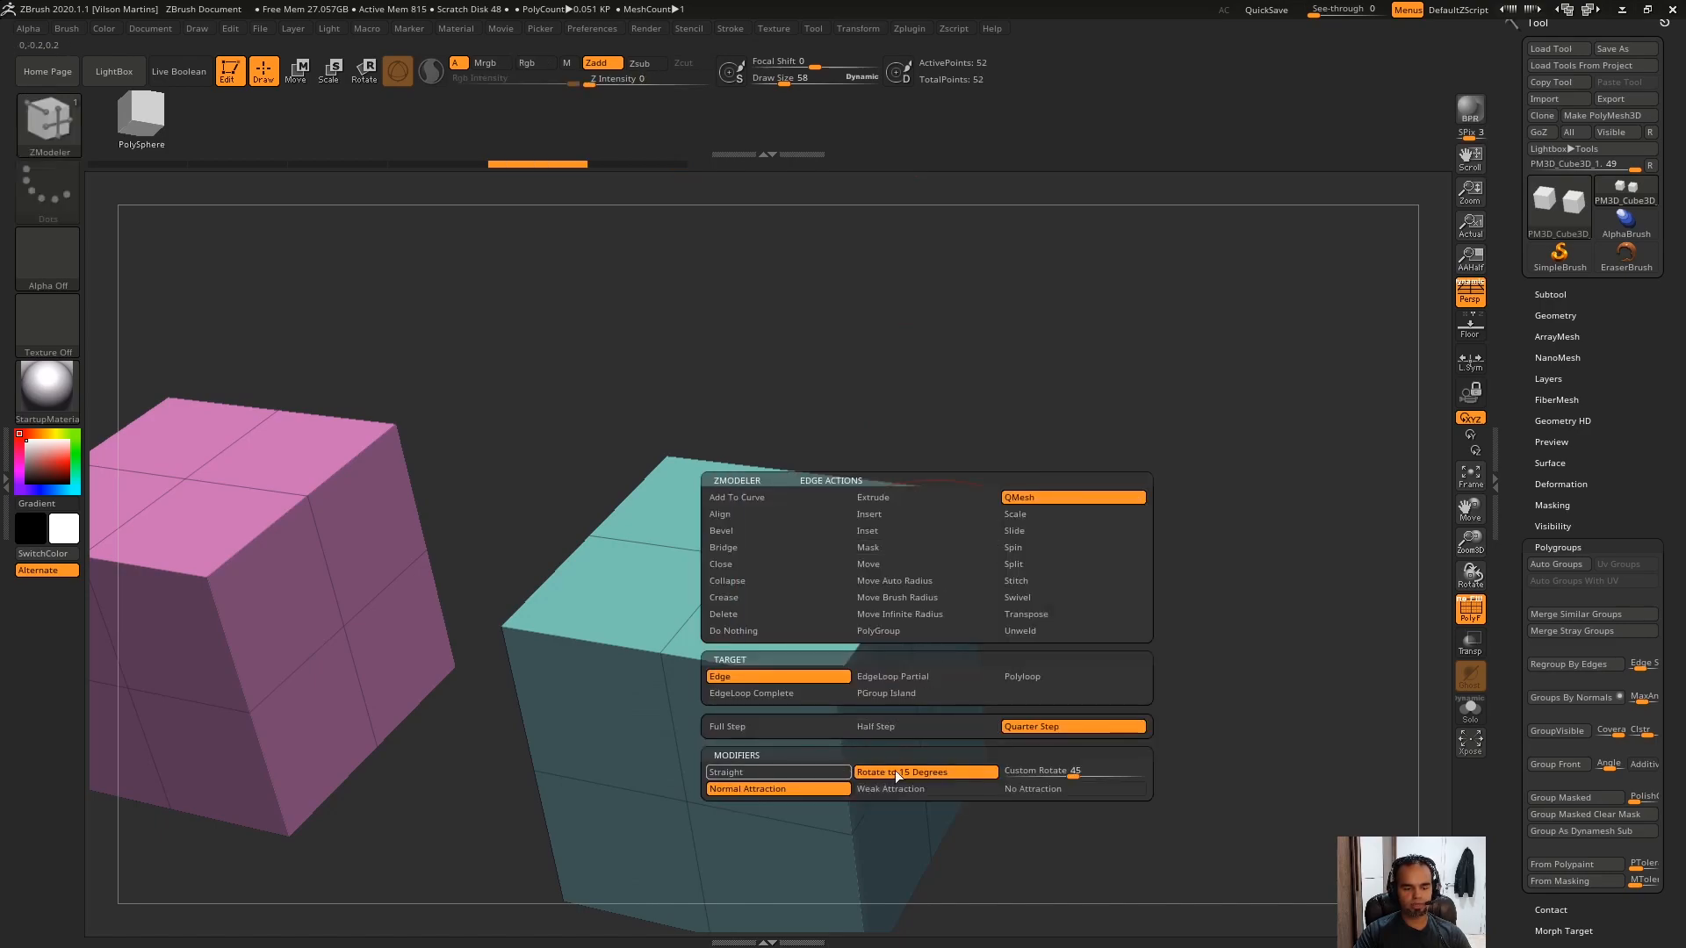
pyautogui.click(1053, 771)
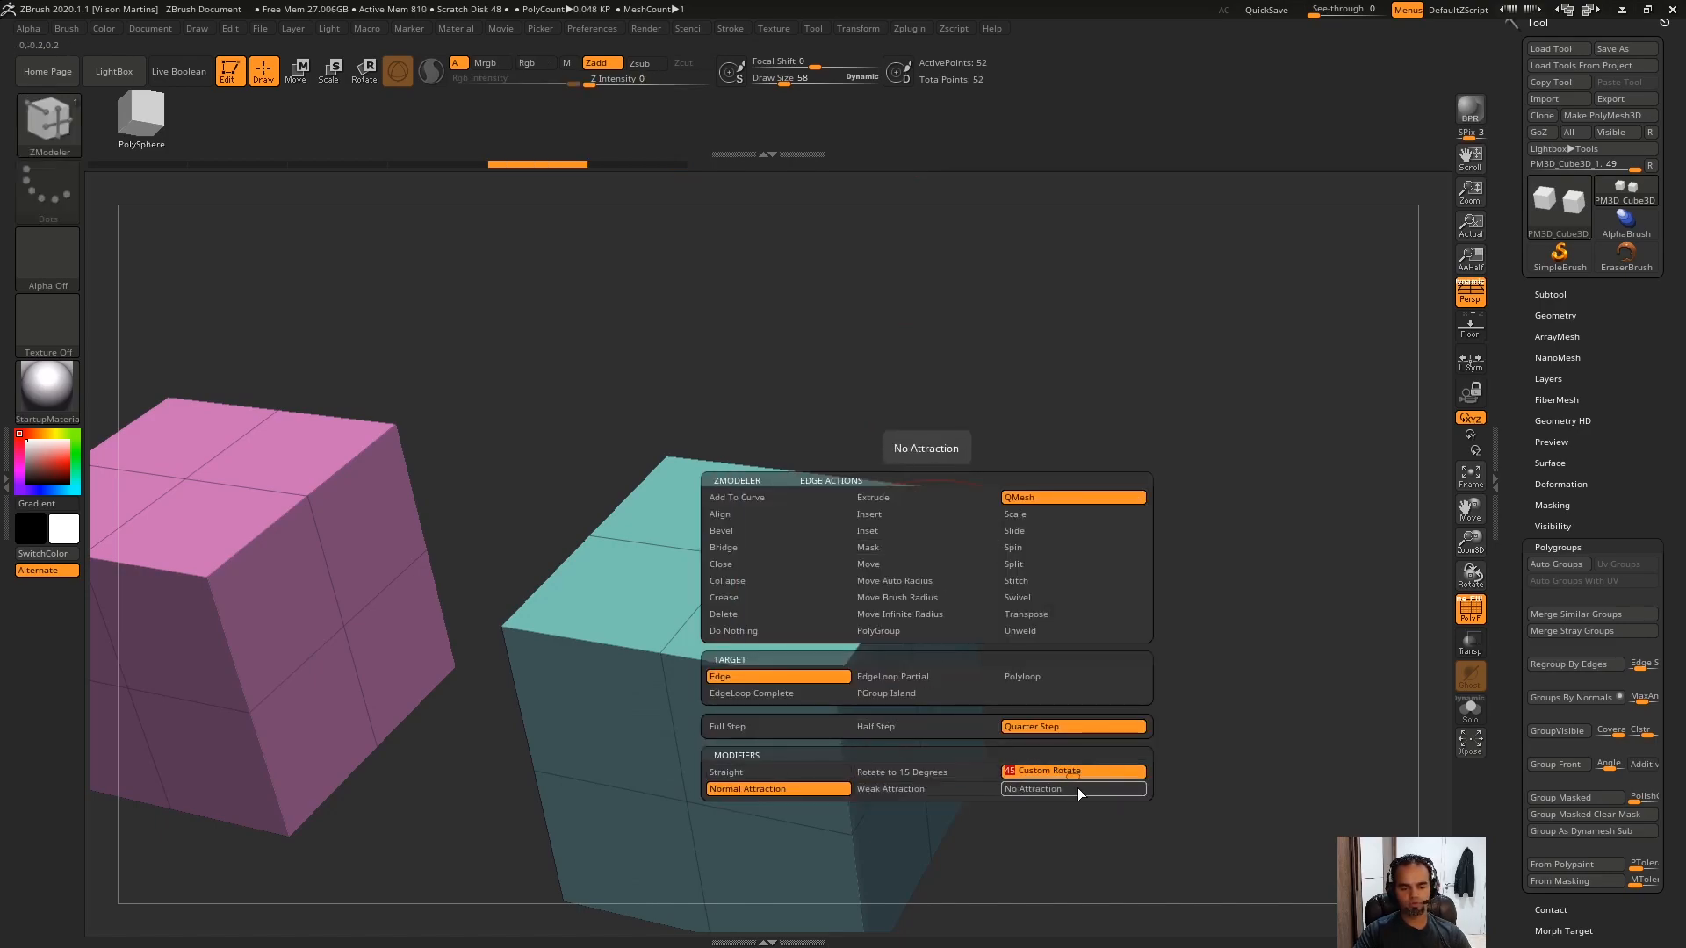
pyautogui.moveTo(937, 527); pyautogui.dragTo(877, 407)
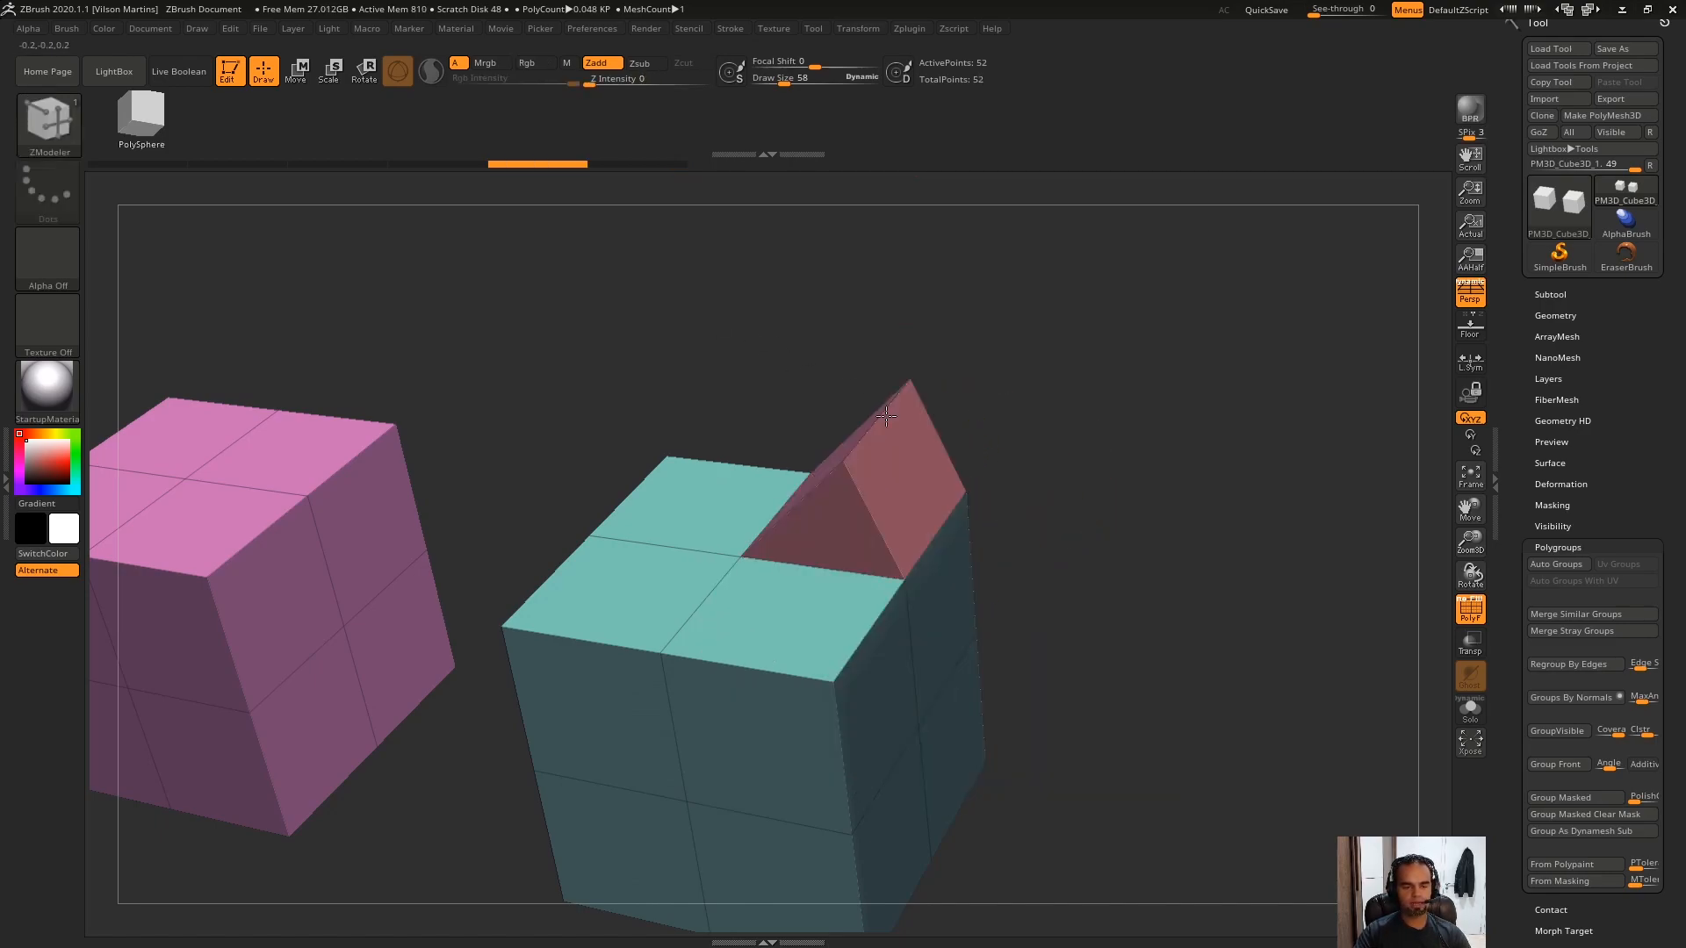
pyautogui.hotkey('ctrl', 'z')
pyautogui.hotkey('ctrl', 'shift', 'z')
pyautogui.hotkey('ctrl', 'z')
pyautogui.hotkey('ctrl', 'z')
# Examine the edge actions with their targets, step sizes and modifiers, switching briefly to Extrude and back to QMesh.
pyautogui.moveTo(1008, 391); pyautogui.dragTo(1080, 316)
pyautogui.press('space')
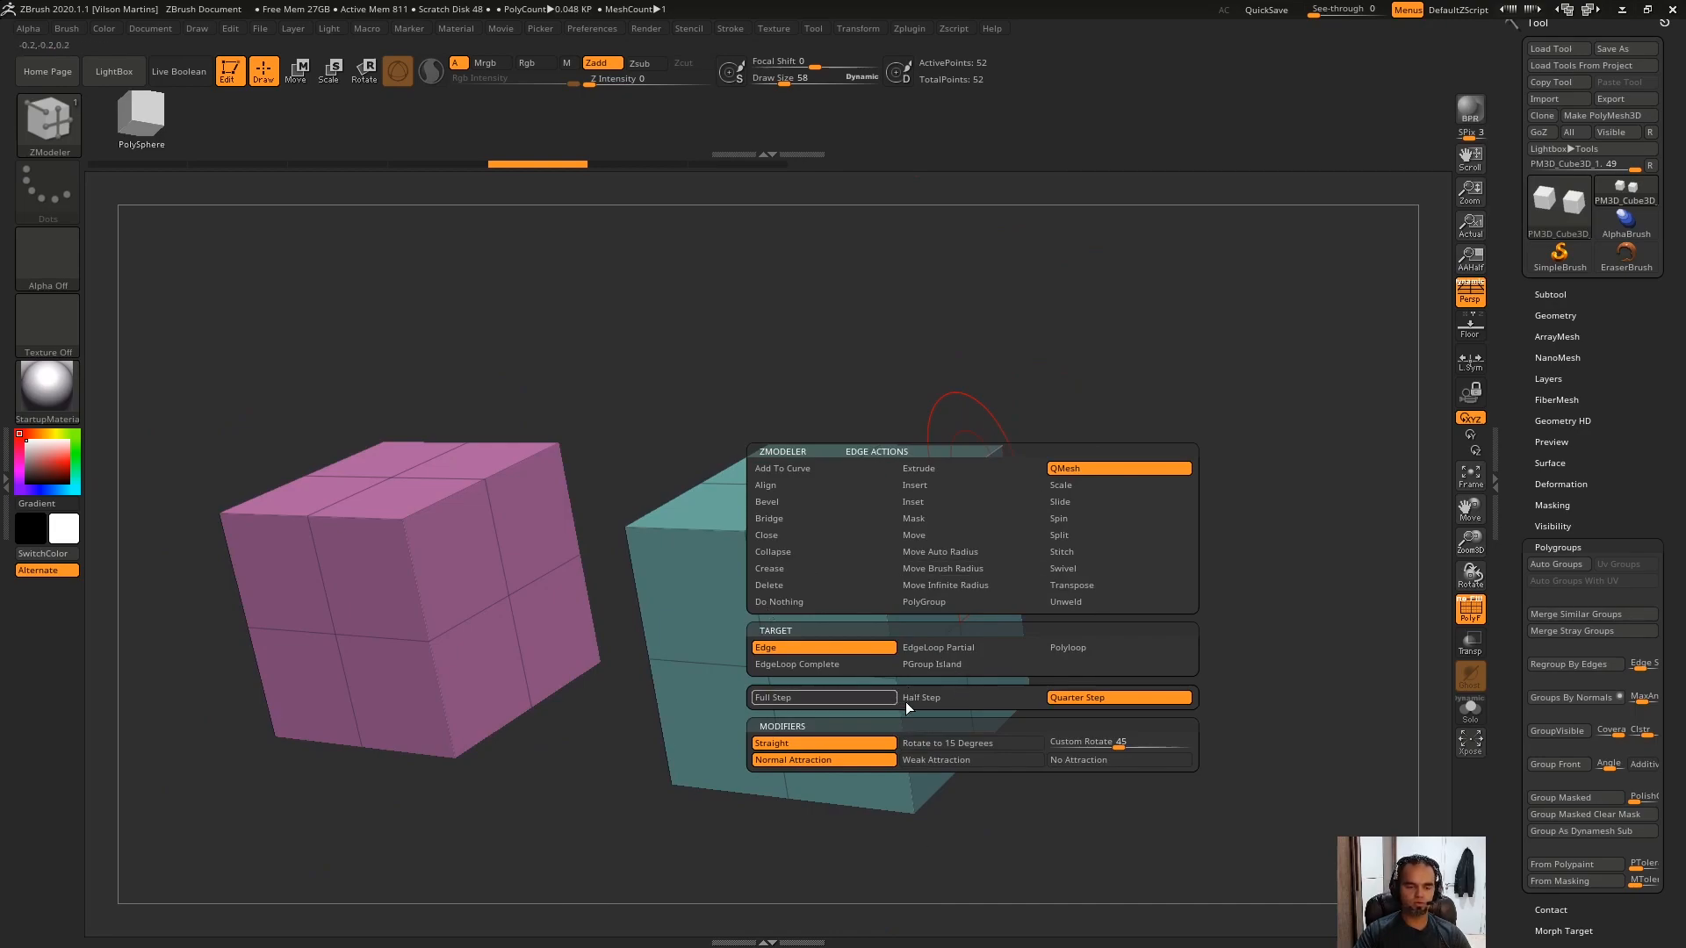
pyautogui.moveTo(948, 222); pyautogui.dragTo(1018, 368)
pyautogui.press('space')
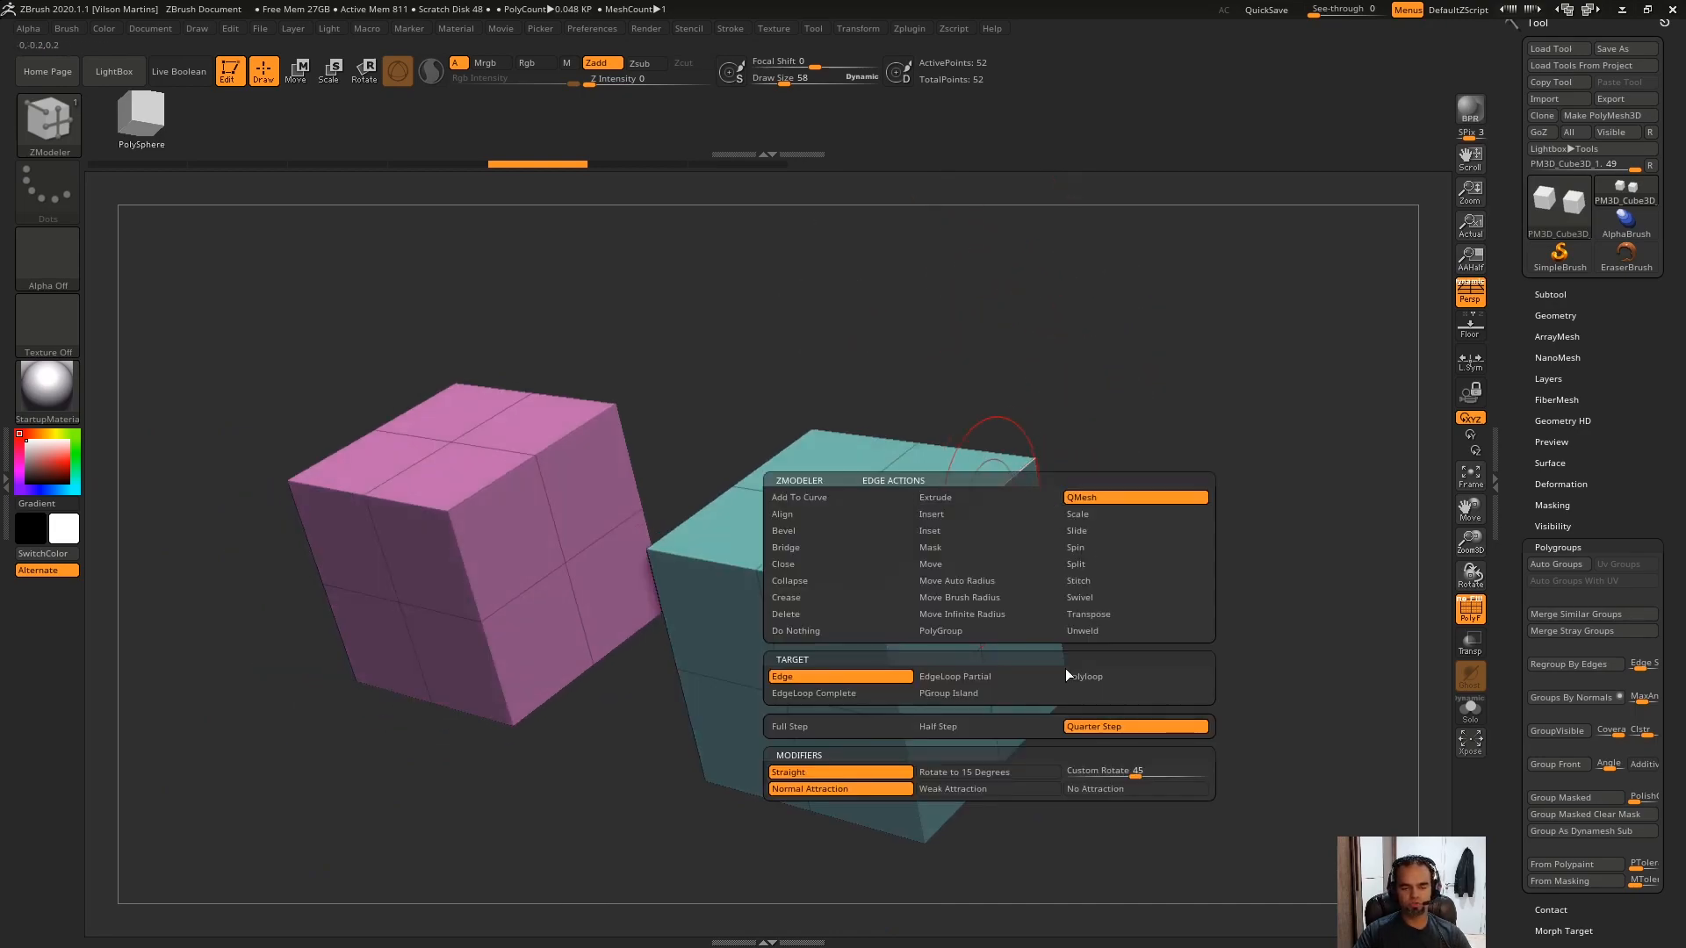
pyautogui.moveTo(1042, 290); pyautogui.dragTo(1118, 354)
pyautogui.press('space')
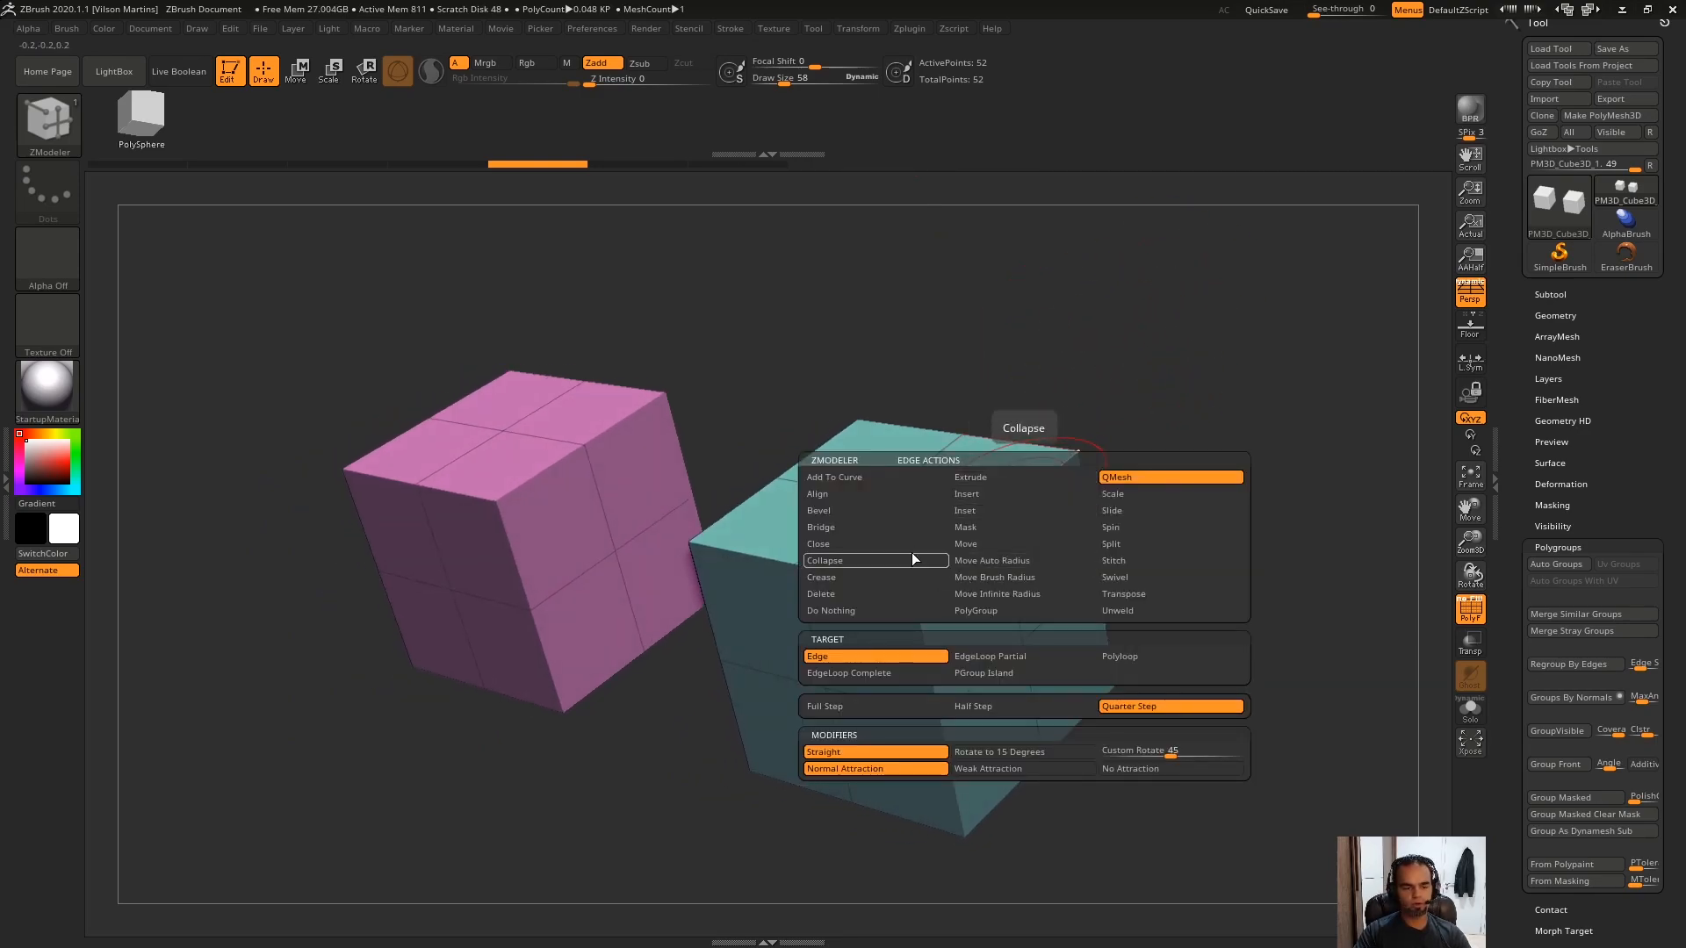
pyautogui.press('space')
pyautogui.click(1005, 493)
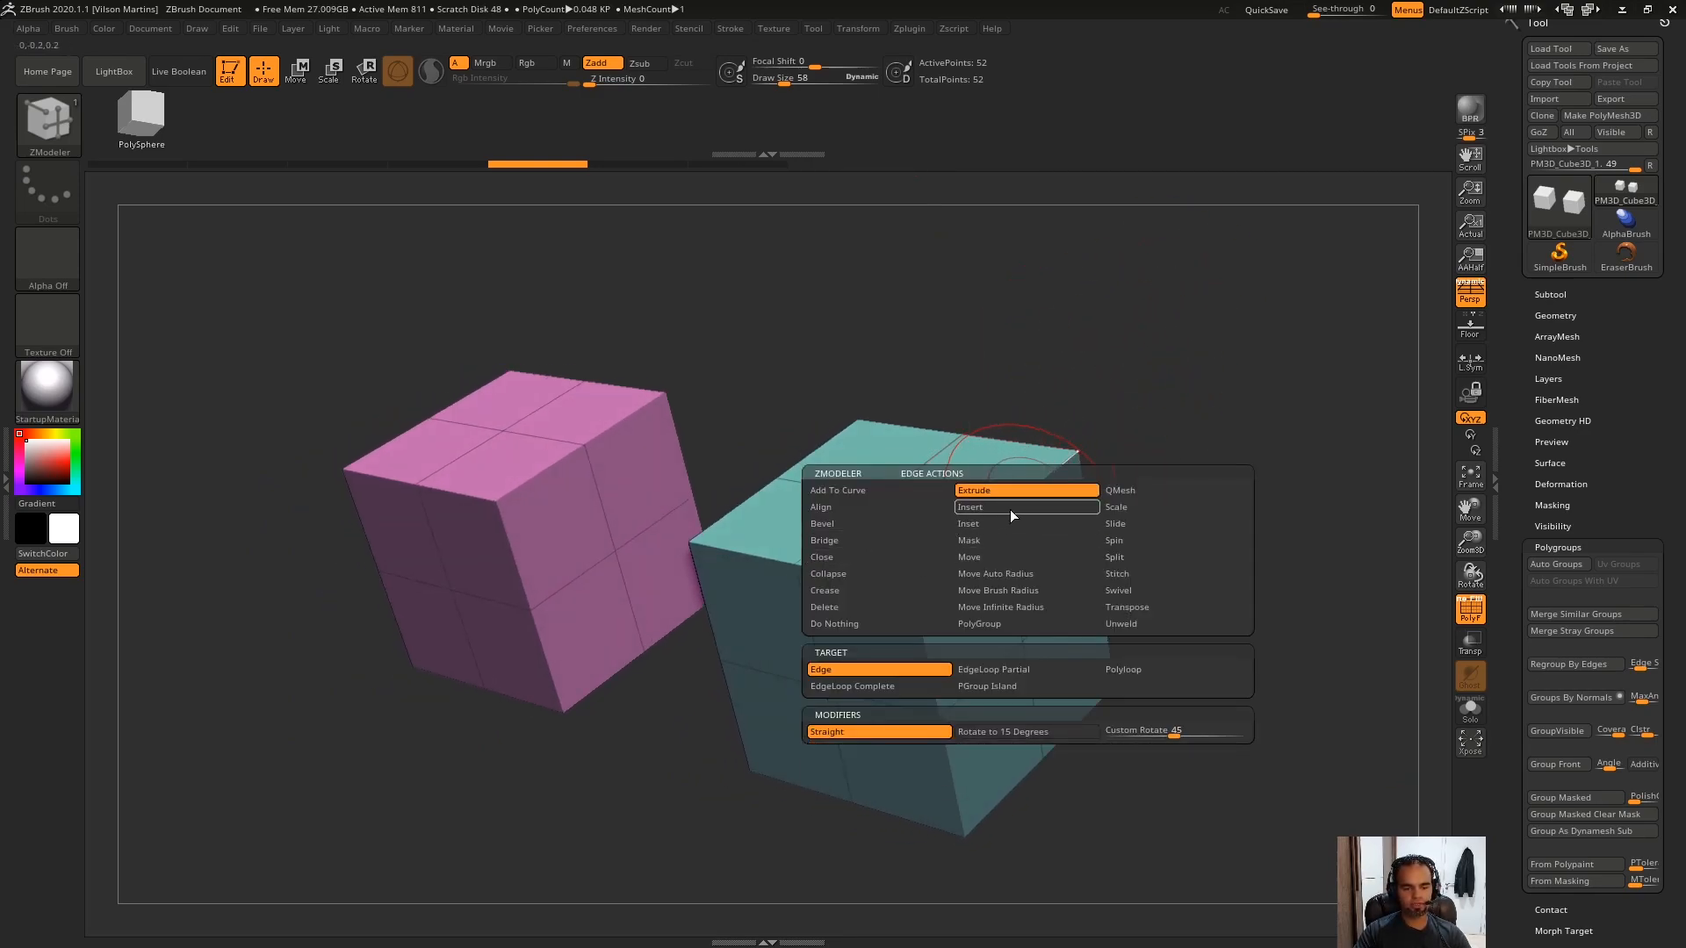
pyautogui.click(1134, 488)
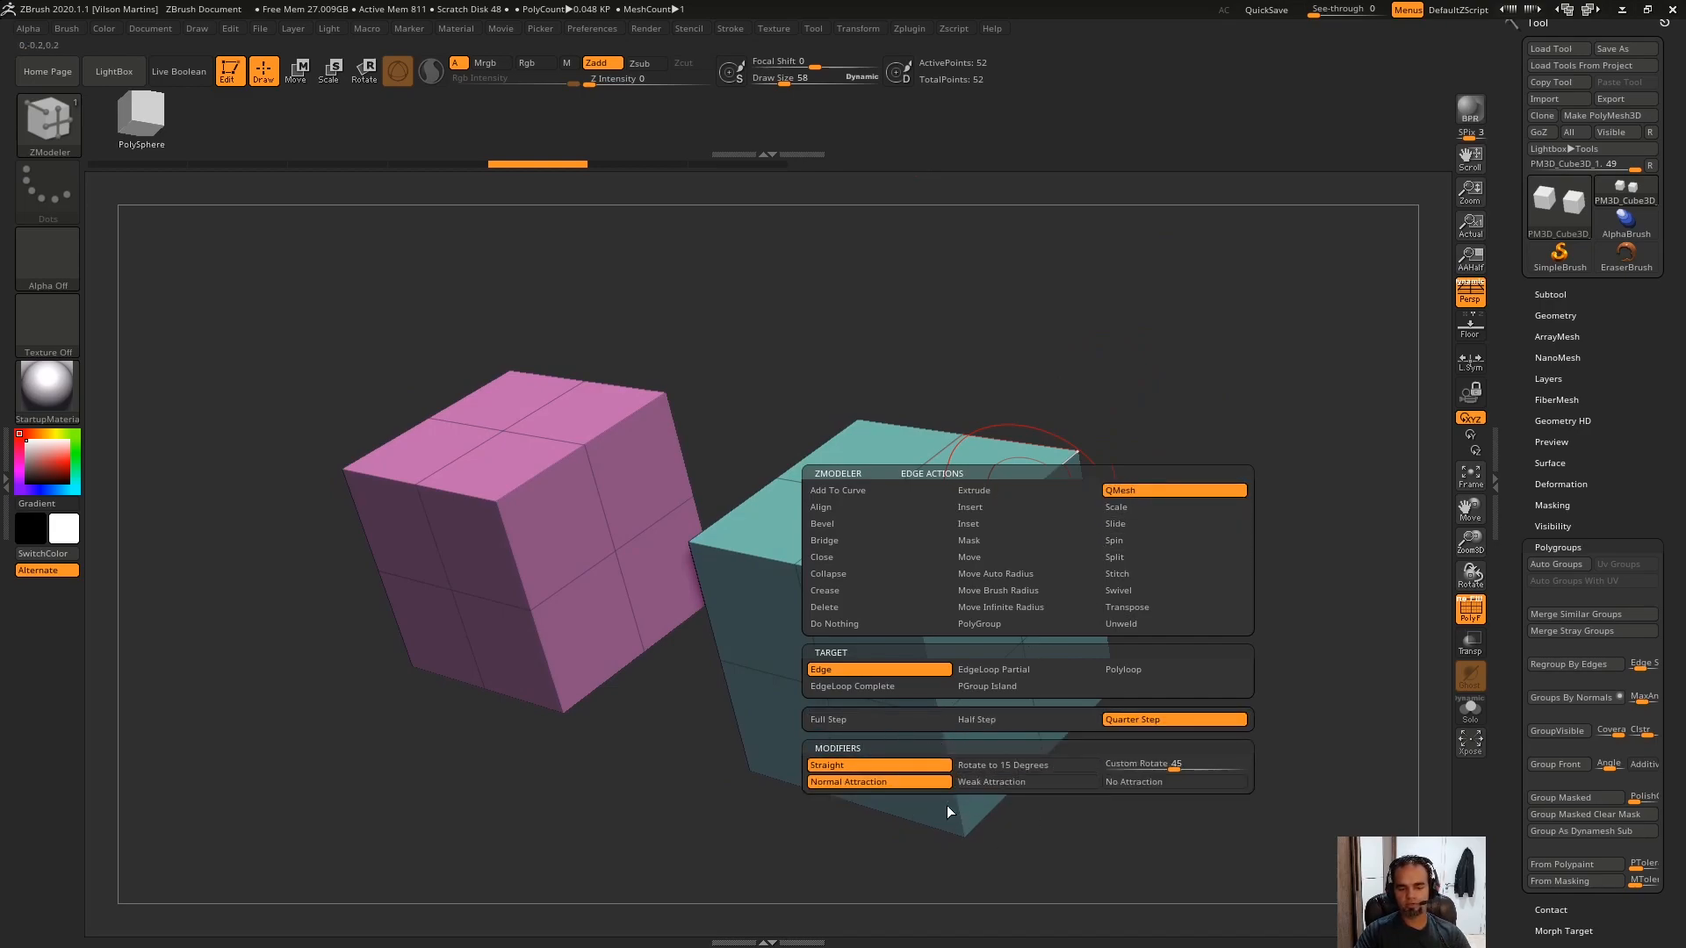
pyautogui.moveTo(1197, 233); pyautogui.dragTo(908, 626)
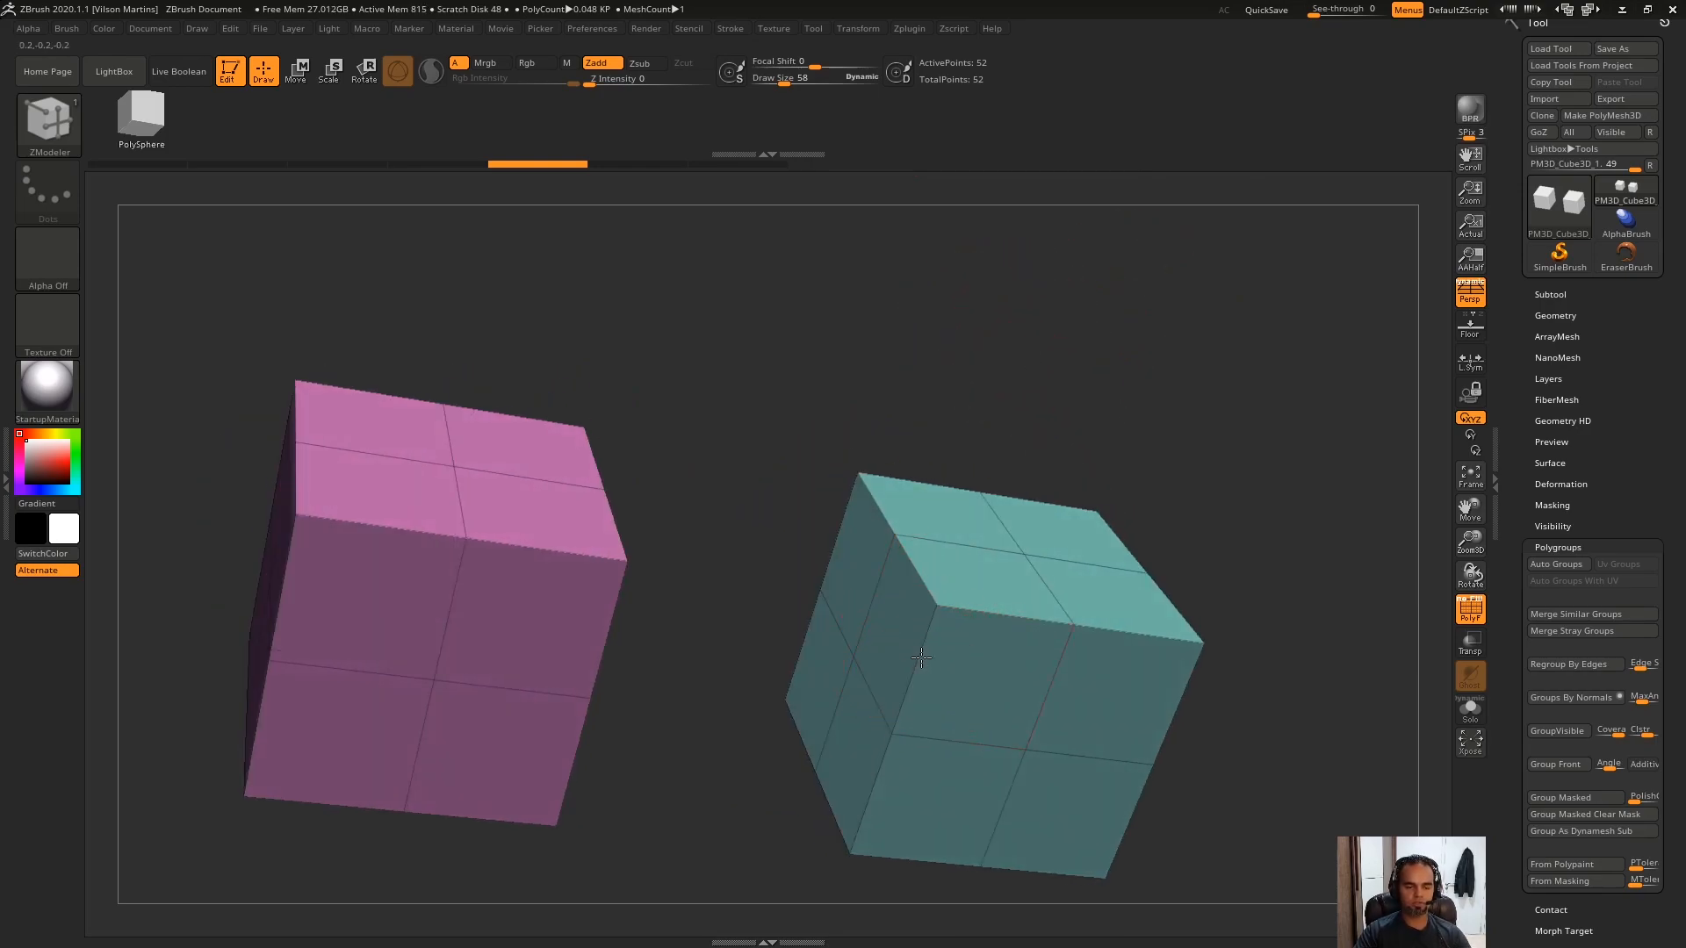
# Set the point action on the teal cube to QMesh with the Point target and Full Step.
pyautogui.press('space')
pyautogui.click(1062, 674)
pyautogui.moveTo(1168, 387); pyautogui.dragTo(968, 507)
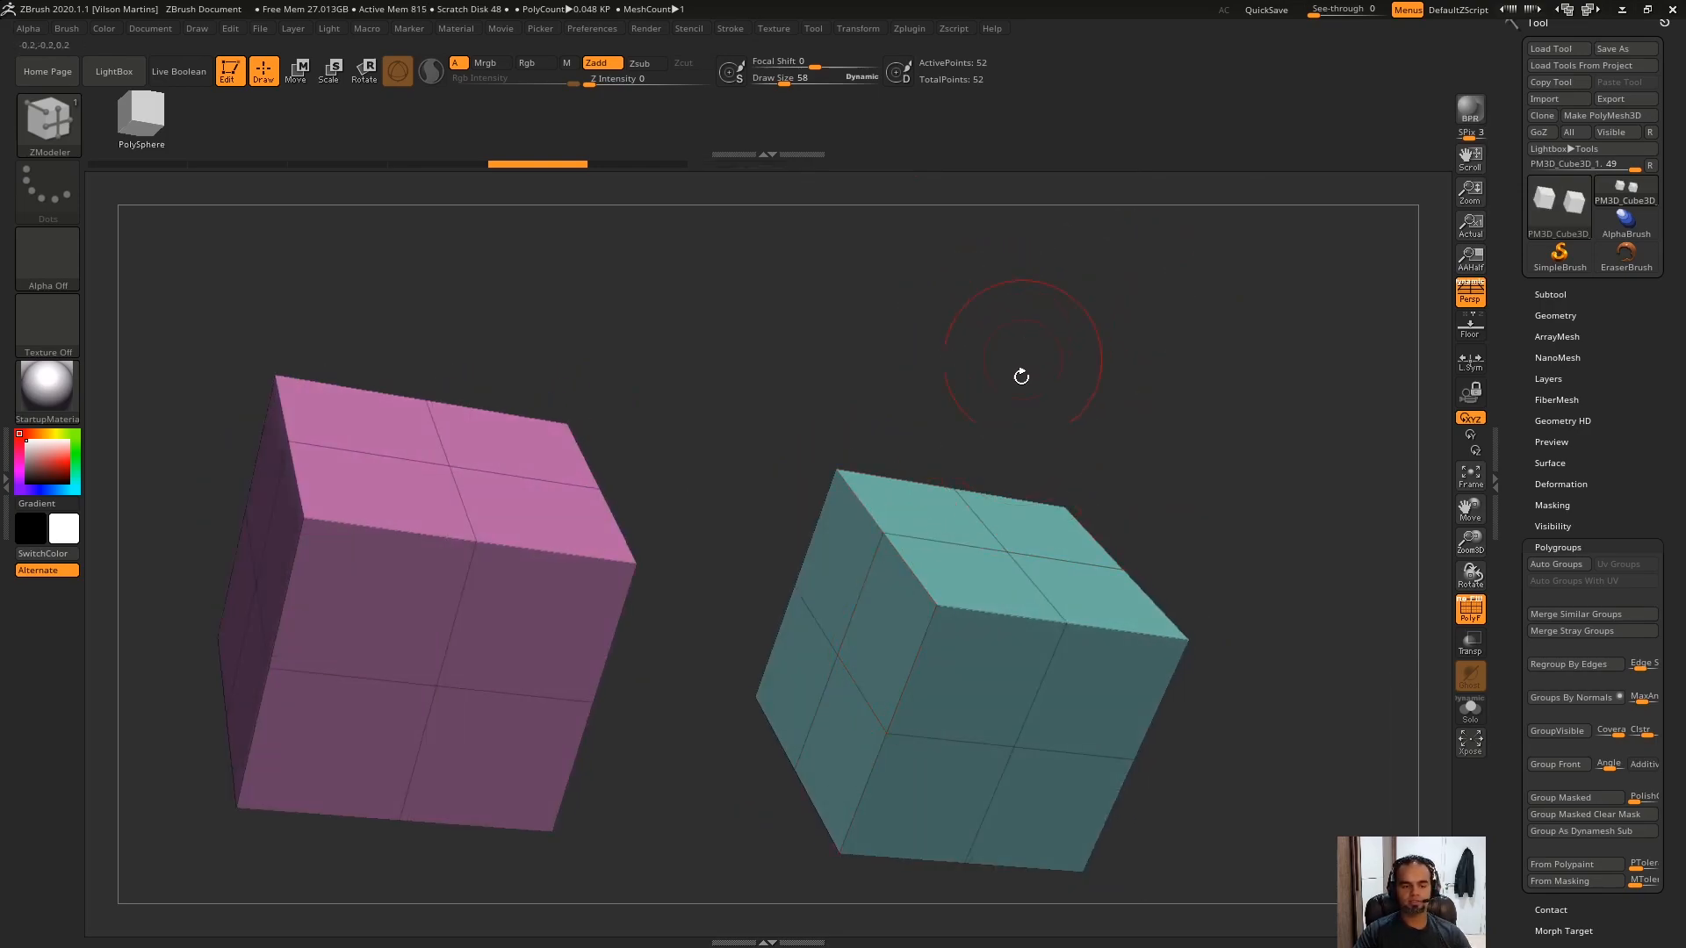
pyautogui.moveTo(1064, 309); pyautogui.dragTo(923, 727)
pyautogui.moveTo(1139, 336); pyautogui.dragTo(971, 565)
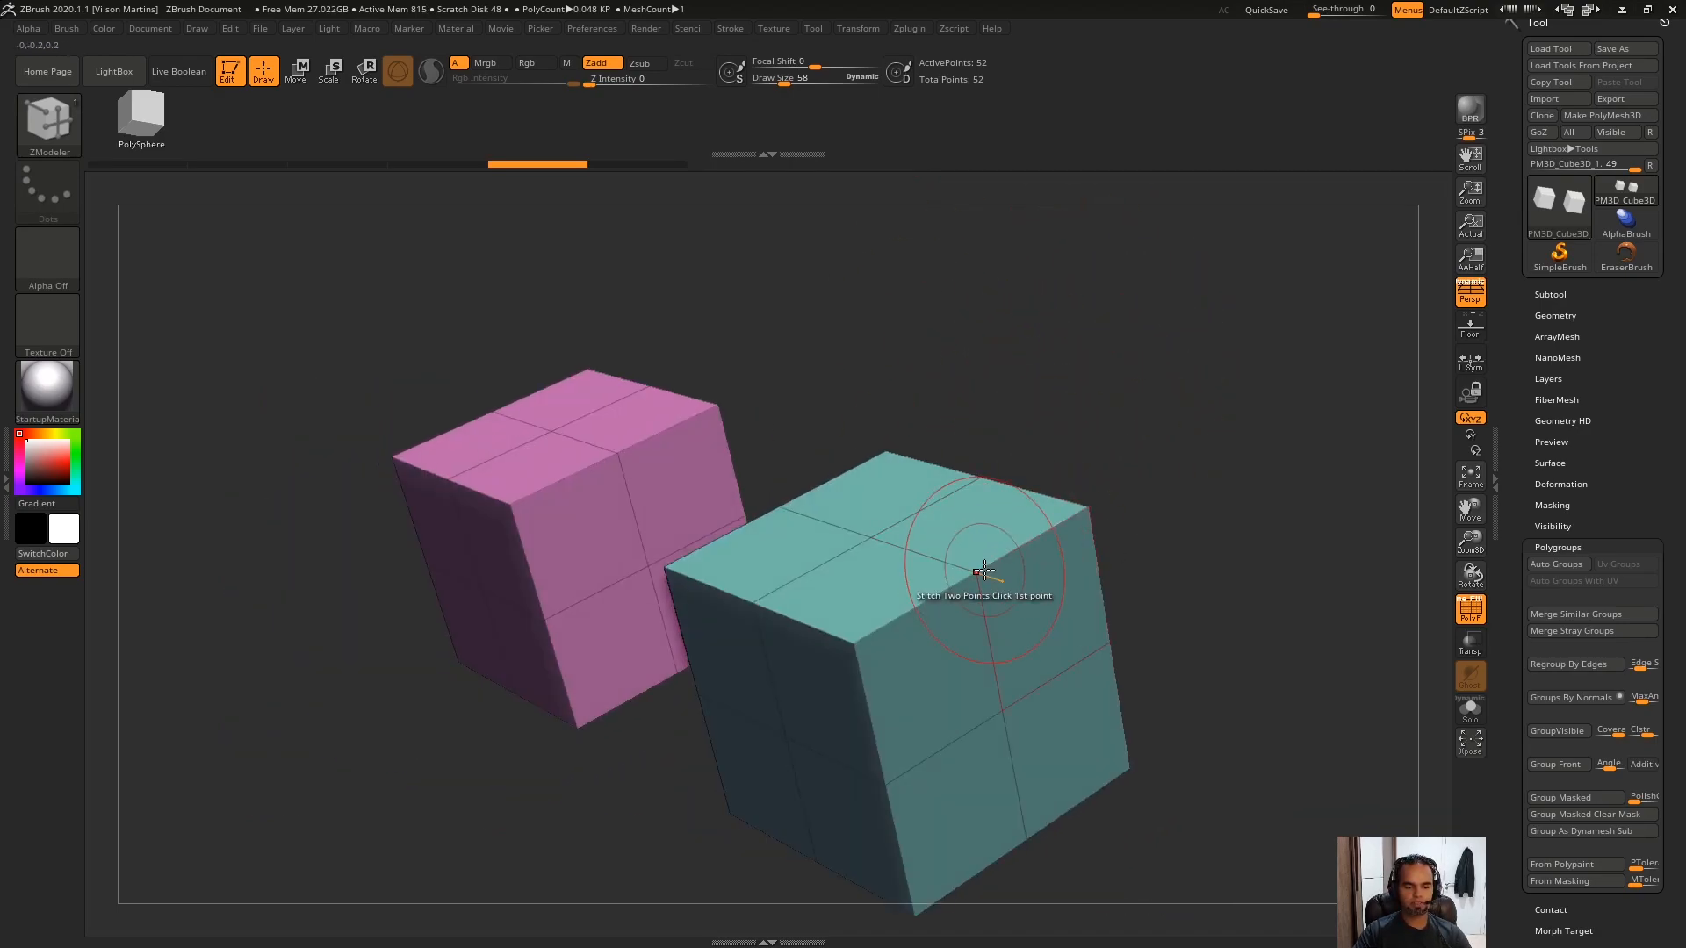
pyautogui.press('space')
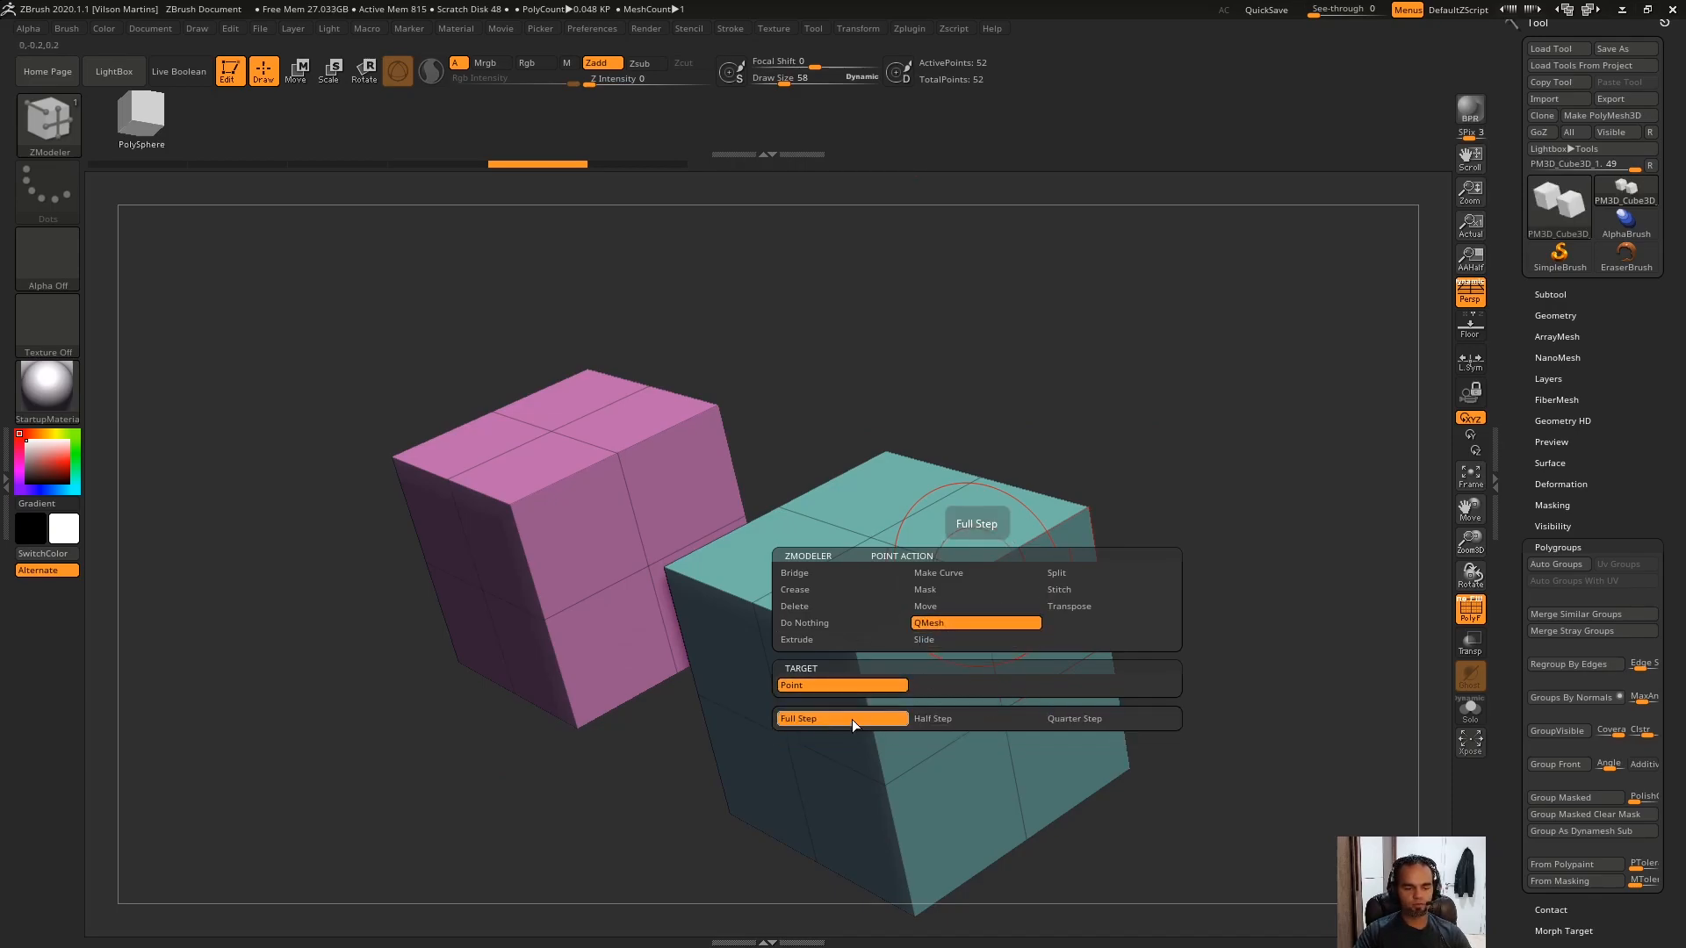
# Try the Full Step point QMesh on a corner point of the pink cube and undo it.
pyautogui.moveTo(1153, 428); pyautogui.dragTo(816, 401)
pyautogui.moveTo(654, 509); pyautogui.dragTo(1133, 614)
pyautogui.hotkey('ctrl', 'z')
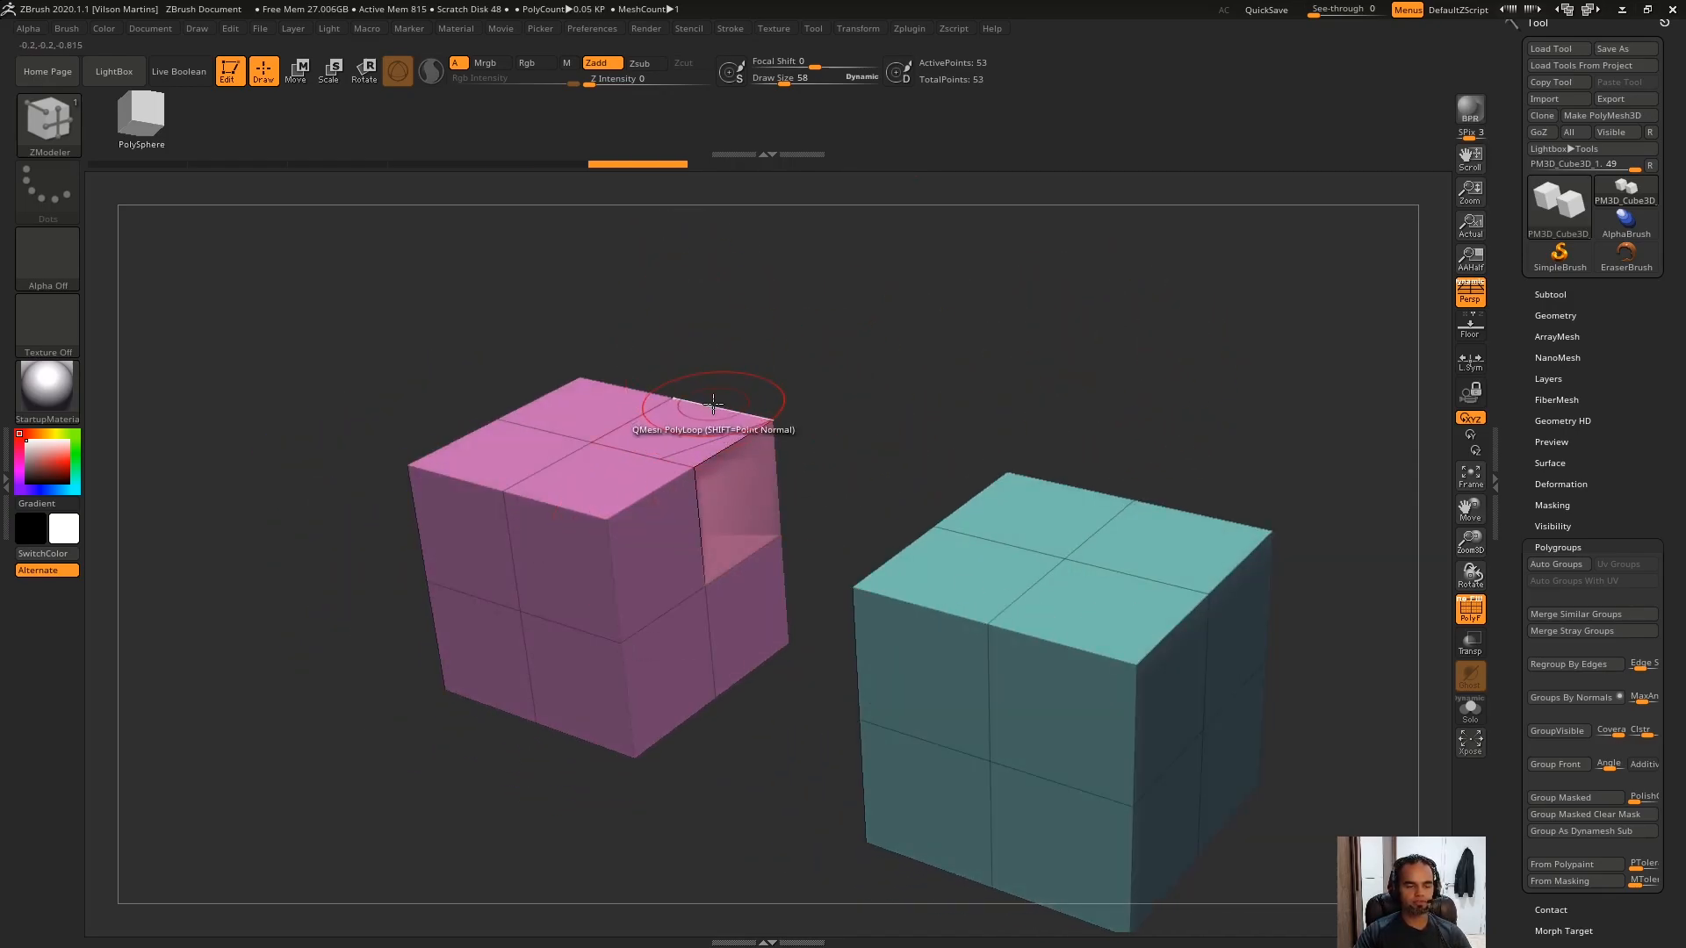
pyautogui.moveTo(860, 604); pyautogui.dragTo(857, 552)
# Set the point QMesh to Full Step and pull the pink cube's upper corner point up into a spike, undoing extra attempts.
pyautogui.press('space')
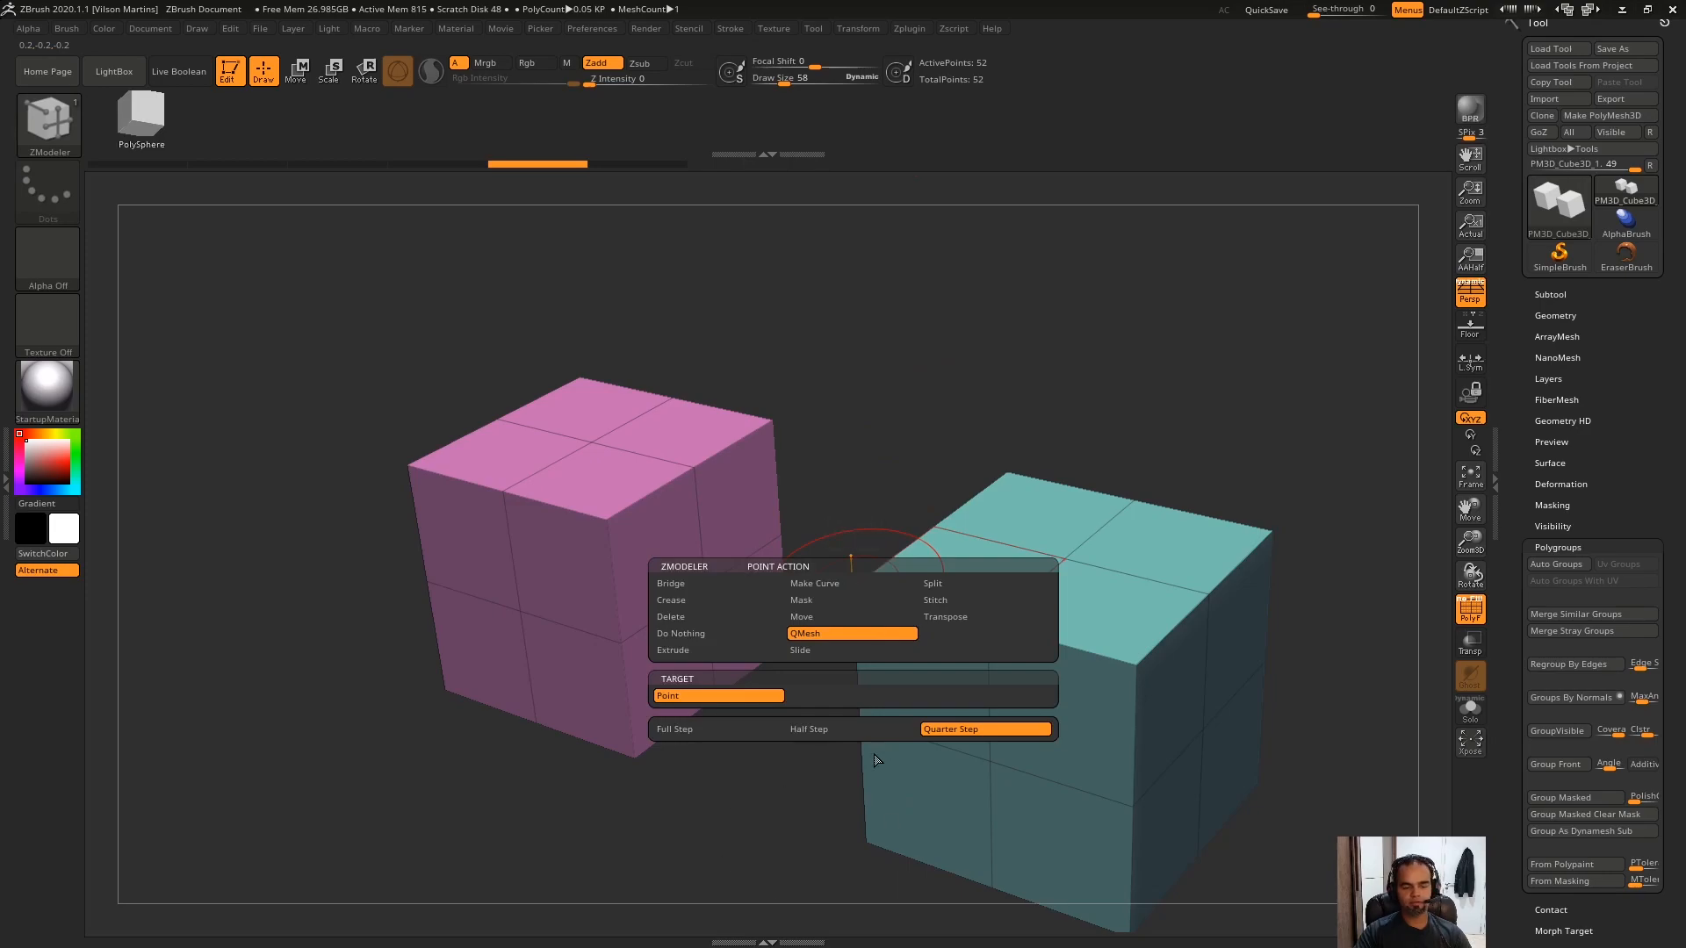
pyautogui.click(726, 722)
pyautogui.moveTo(843, 339); pyautogui.dragTo(929, 558)
pyautogui.moveTo(837, 490); pyautogui.dragTo(756, 339)
pyautogui.keyDown('alt'); pyautogui.moveTo(904, 346); pyautogui.dragTo(873, 619); pyautogui.keyUp('alt')
pyautogui.hotkey('ctrl', 'z')
pyautogui.moveTo(868, 406); pyautogui.dragTo(766, 211)
pyautogui.hotkey('ctrl', 'z')
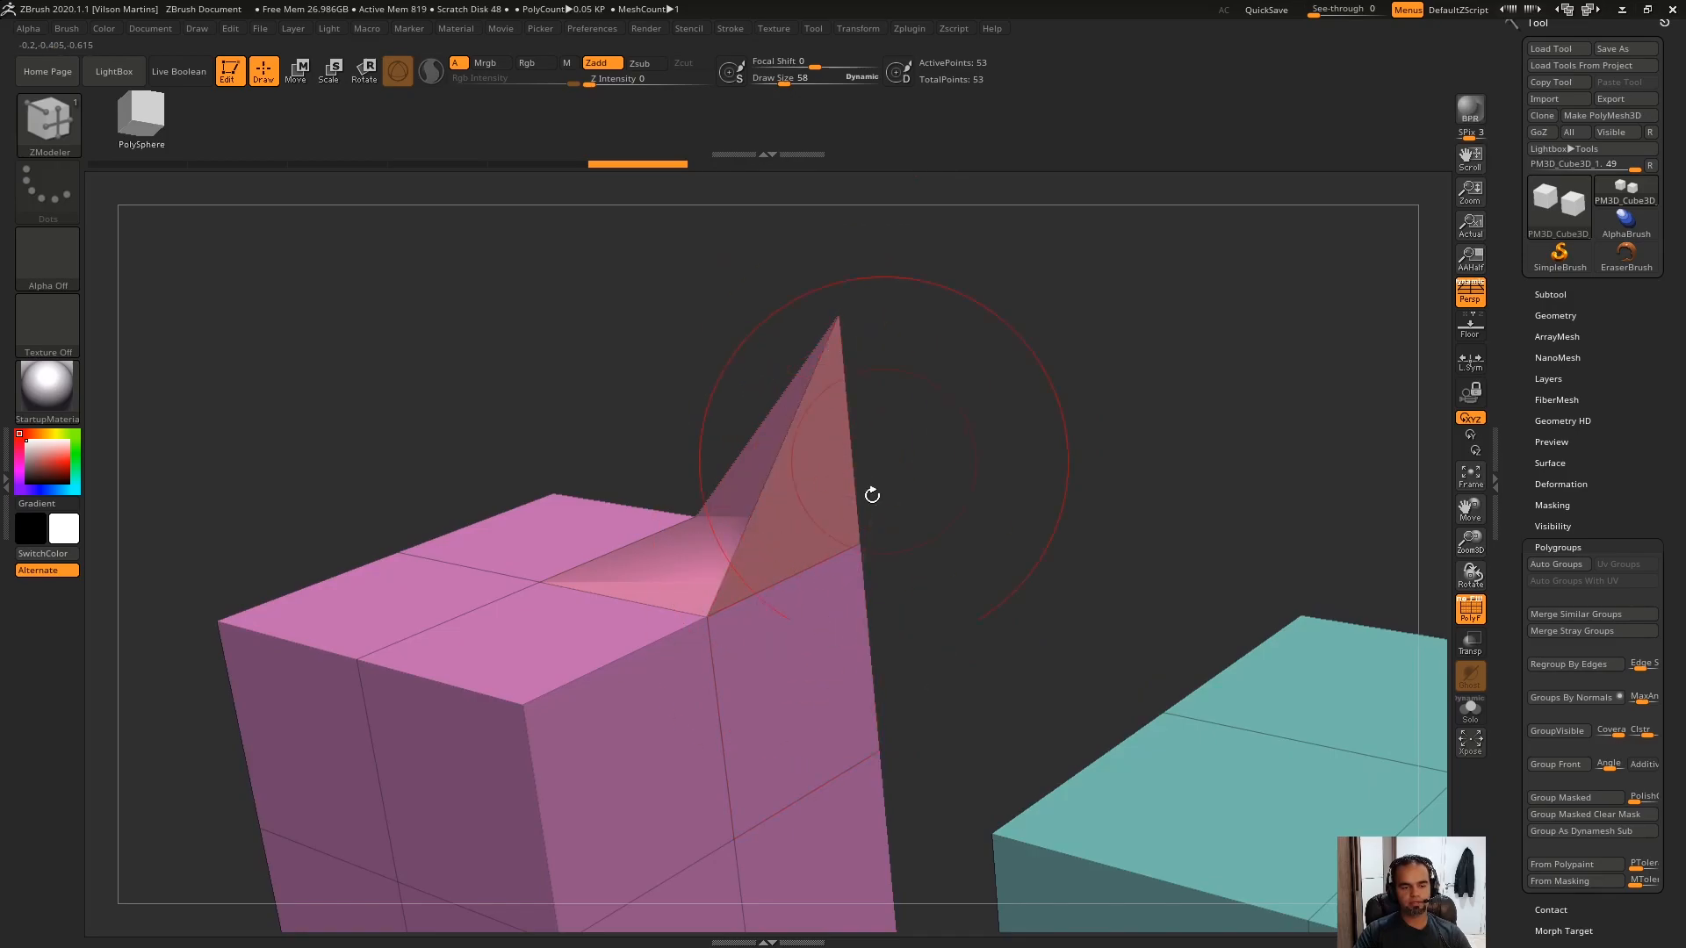
pyautogui.moveTo(848, 366); pyautogui.dragTo(845, 580)
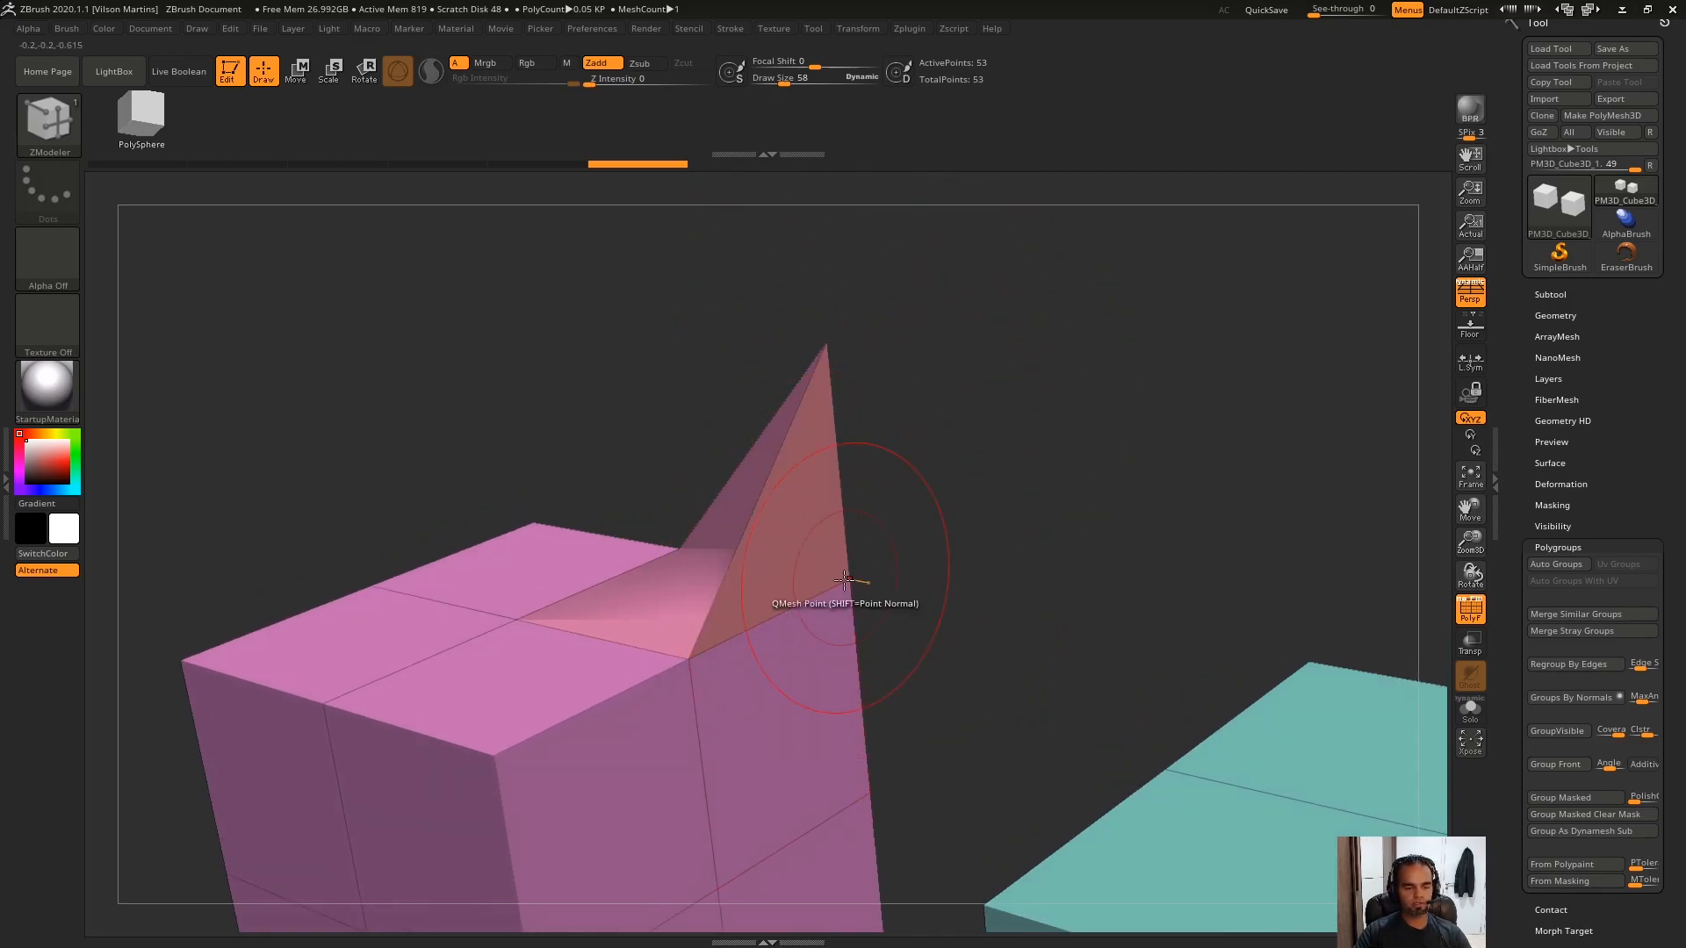
pyautogui.press('space')
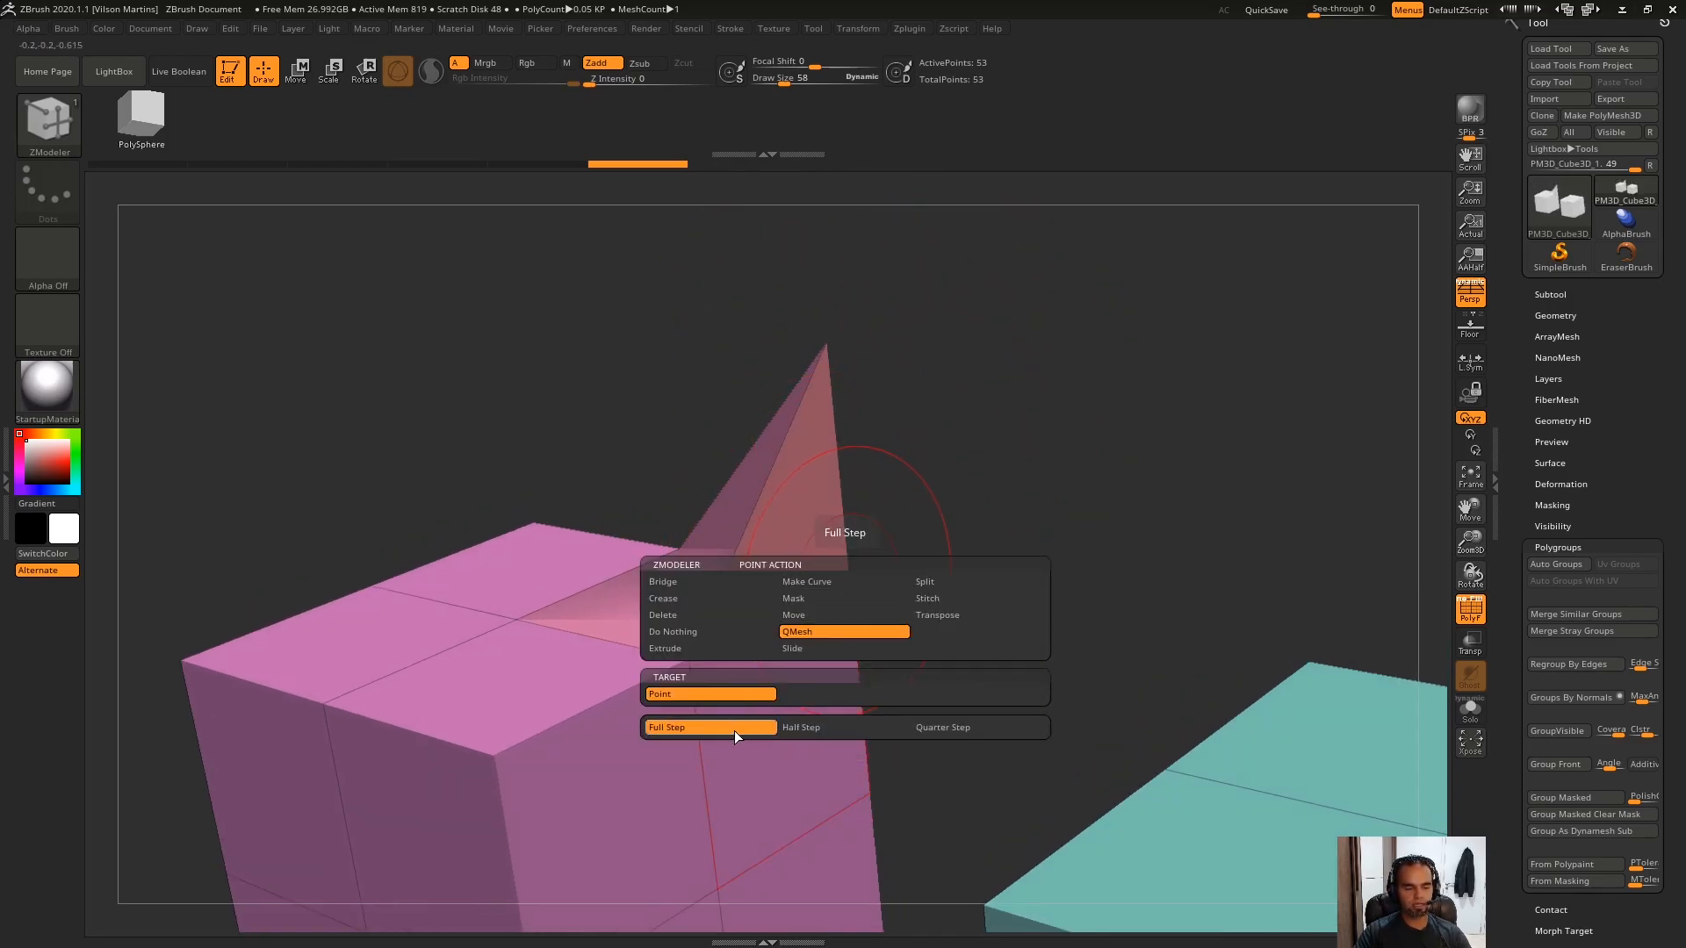
# Try pushing the spike's tip back down and pulling the pink cube's corner point out again, and undo the attempts.
pyautogui.moveTo(821, 341); pyautogui.dragTo(889, 660)
pyautogui.moveTo(858, 584); pyautogui.dragTo(830, 466)
pyautogui.hotkey('ctrl', 'z')
pyautogui.hotkey('ctrl', 'z')
# Set the point QMesh to Half Step and try it on the tip of the pink cube's spike.
pyautogui.press('space')
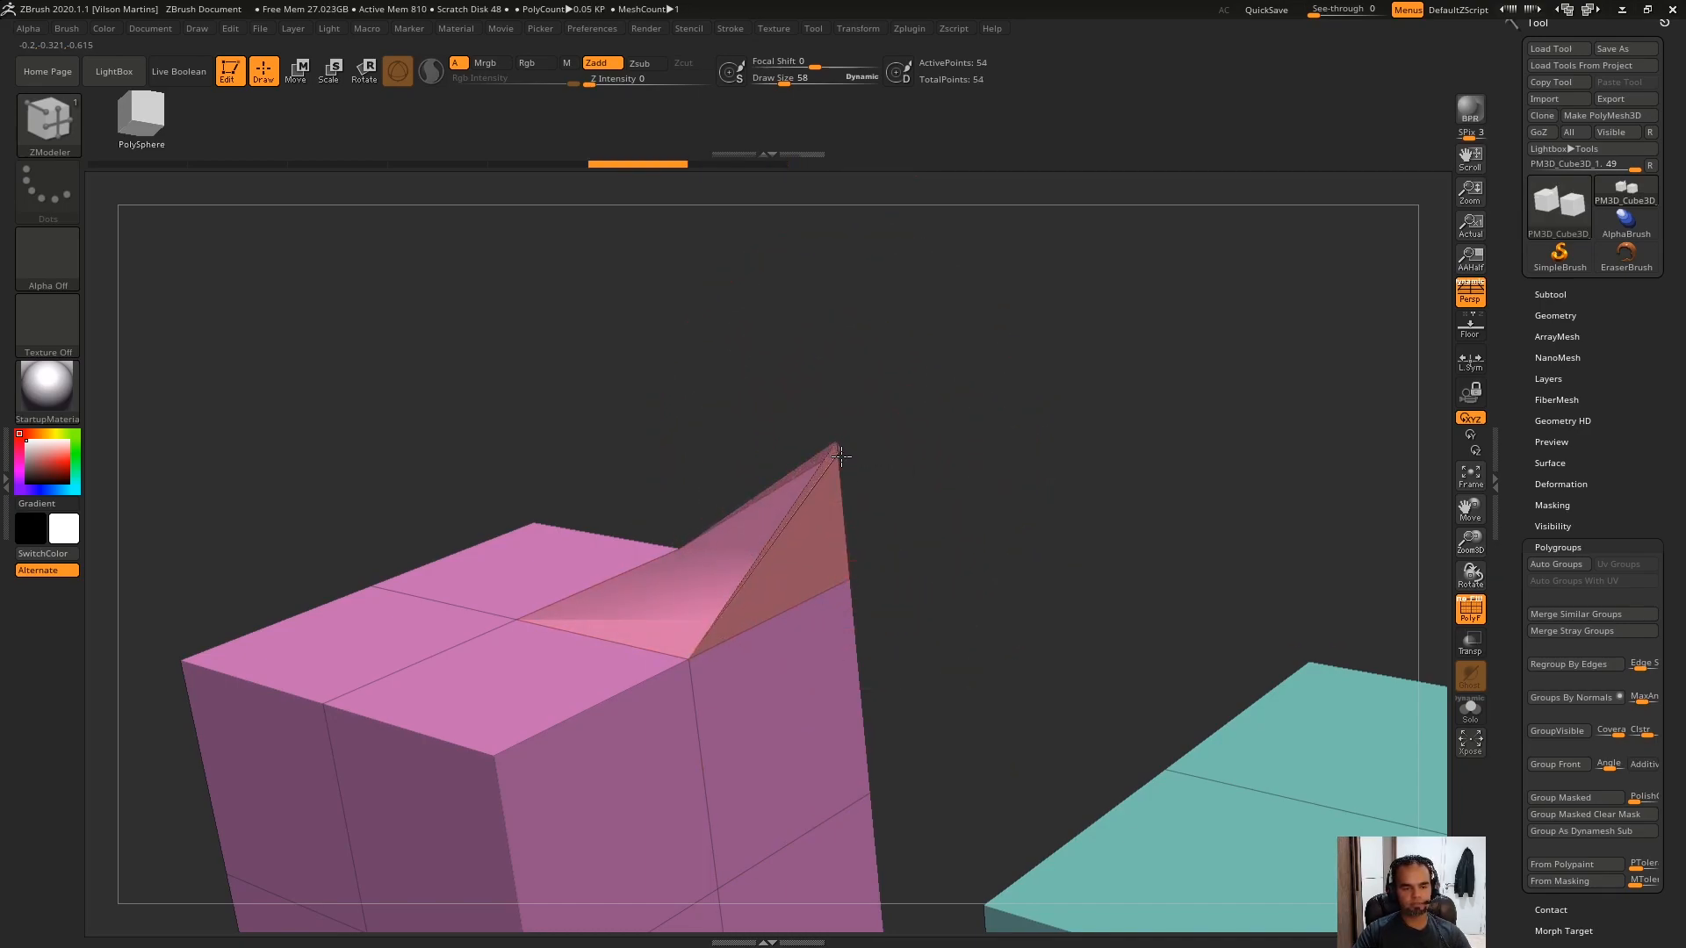
pyautogui.moveTo(859, 511); pyautogui.dragTo(865, 566)
pyautogui.press('space')
pyautogui.click(839, 441)
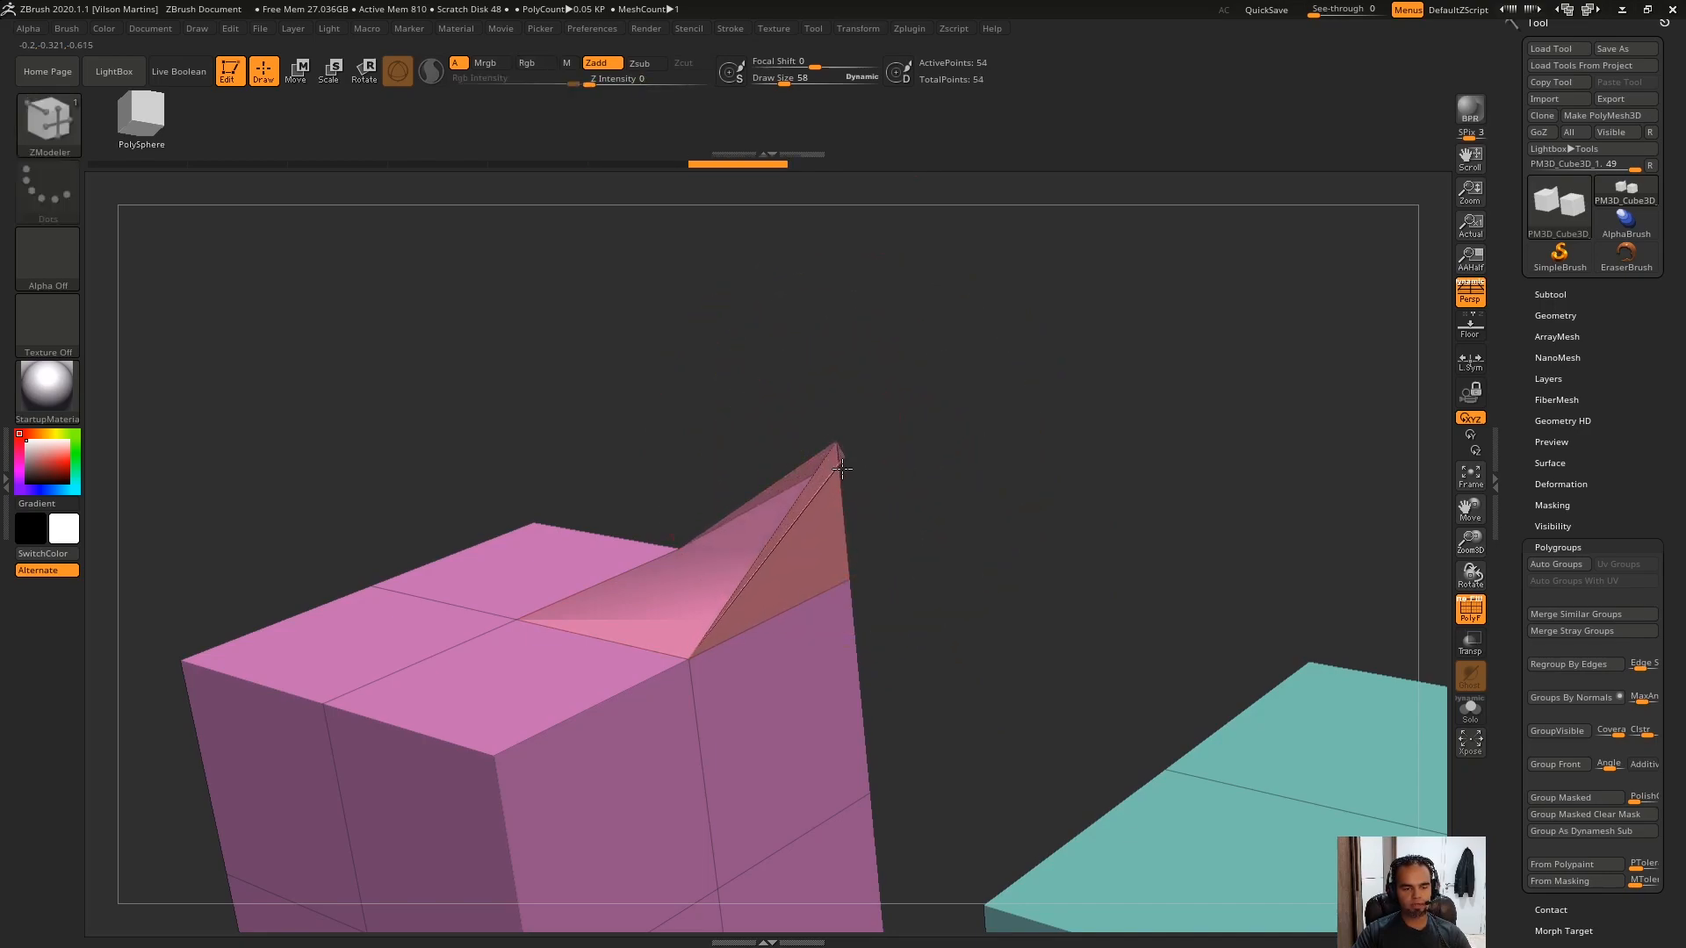
pyautogui.click(840, 443)
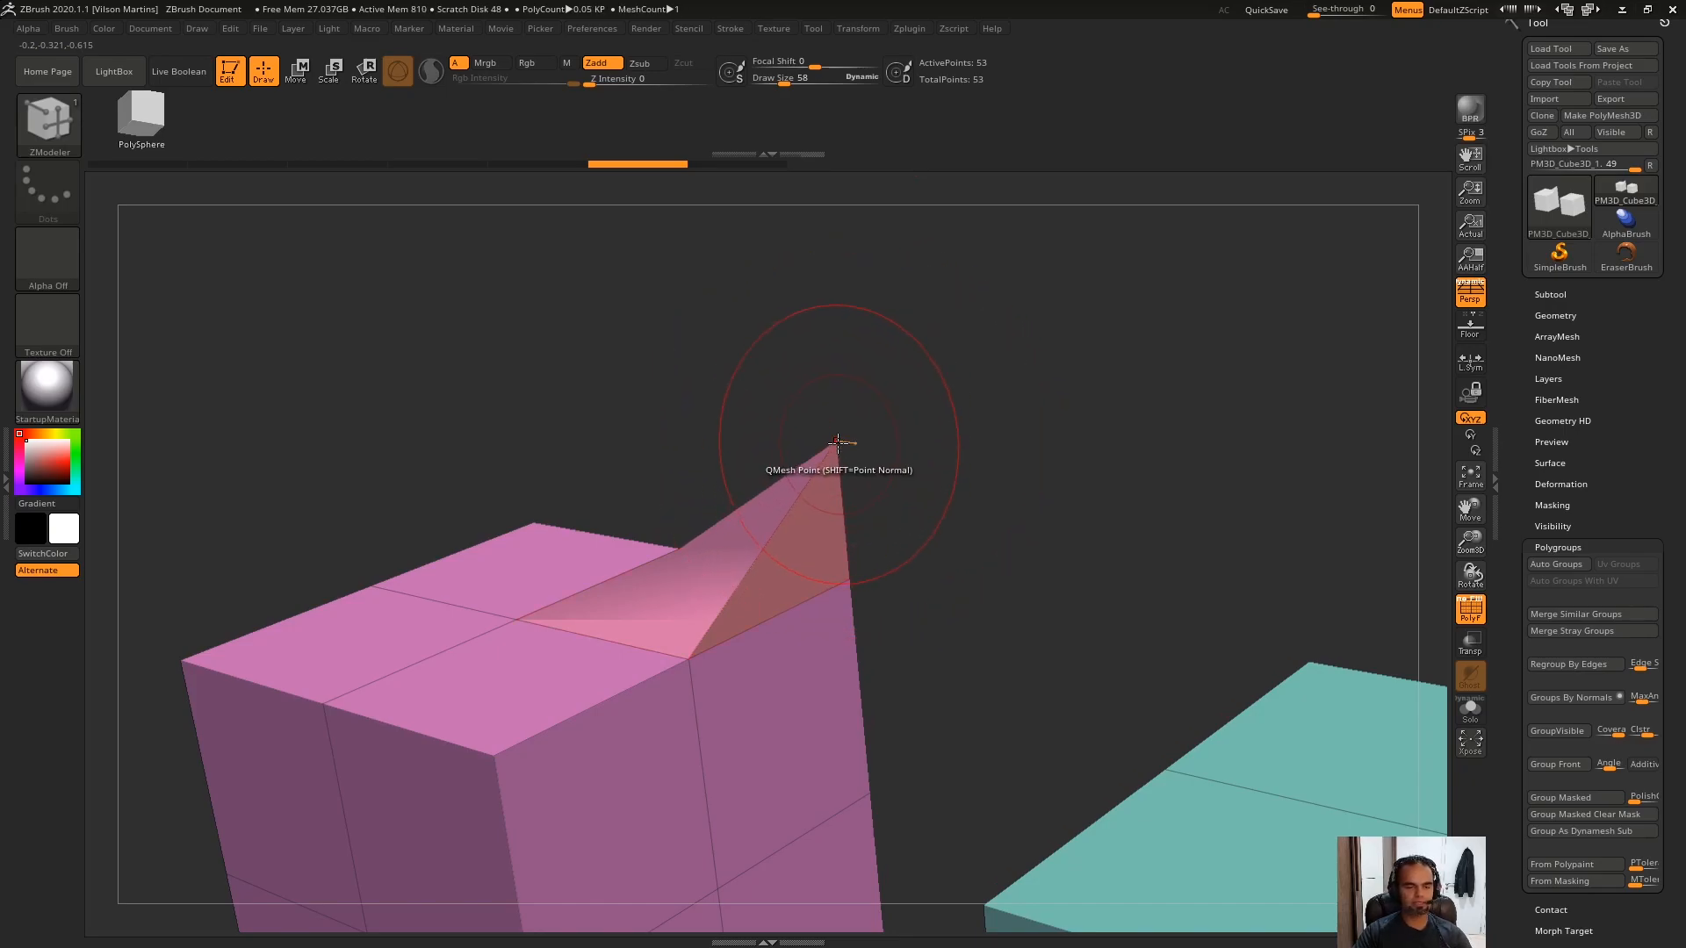
# Set the point QMesh to Quarter Step, try it on the pink cube's corner point and undo the attempts.
pyautogui.press('space')
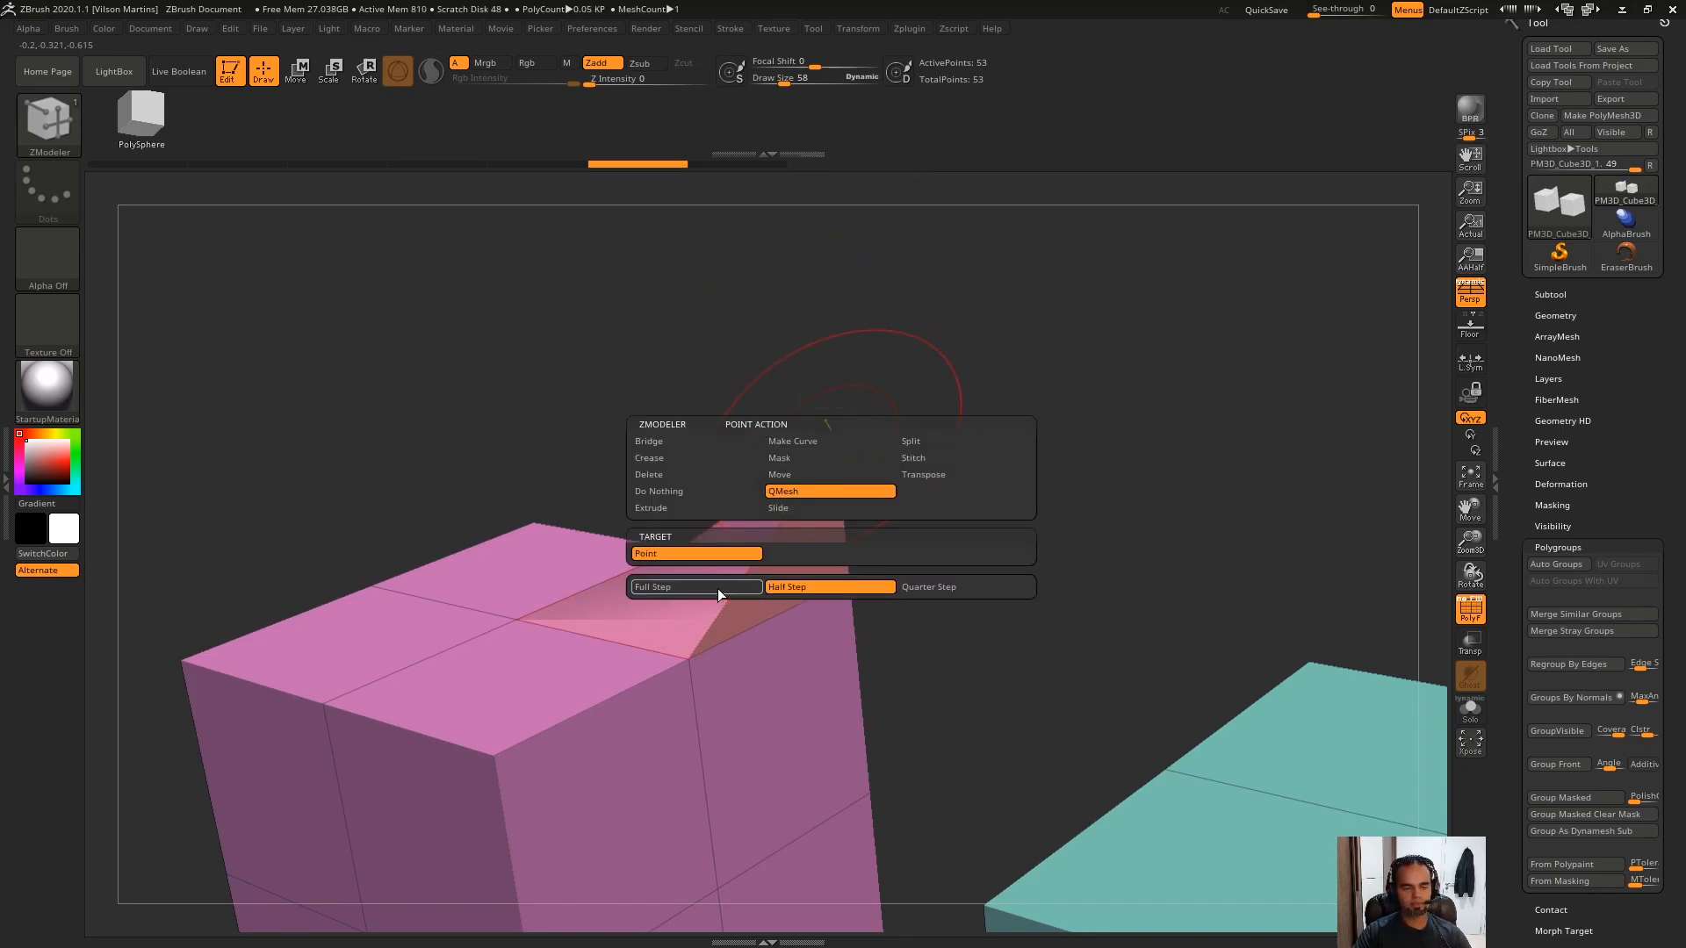
pyautogui.click(903, 591)
pyautogui.moveTo(843, 448); pyautogui.dragTo(854, 522)
pyautogui.moveTo(950, 654); pyautogui.dragTo(880, 391)
pyautogui.hotkey('ctrl', 'z')
pyautogui.hotkey('ctrl', 'z')
# Pull successive Quarter Step QMesh points up from the pink cube's corner, undoing the extra ones to leave a two-point peak.
pyautogui.press('space')
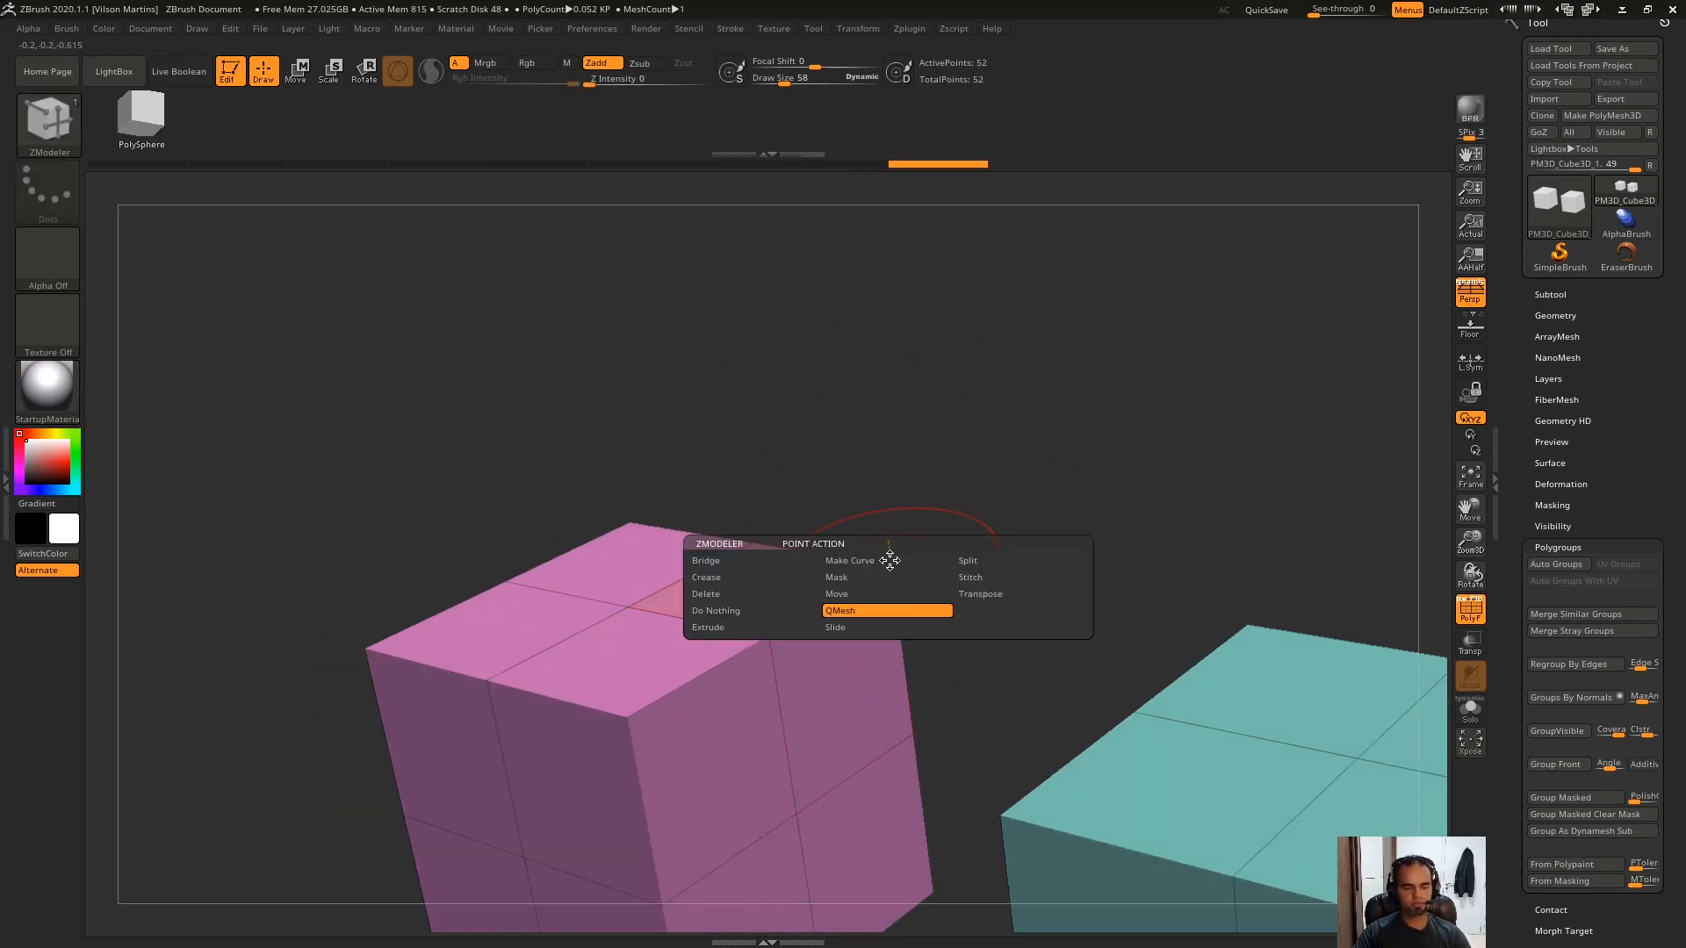
pyautogui.press('space')
pyautogui.click(796, 632)
pyautogui.keyDown('alt'); pyautogui.moveTo(889, 519); pyautogui.dragTo(908, 478); pyautogui.keyUp('alt')
pyautogui.moveTo(809, 497); pyautogui.dragTo(805, 351)
pyautogui.moveTo(804, 352)
pyautogui.mouseDown()
pyautogui.moveTo(855, 463)
pyautogui.moveTo(822, 409)
pyautogui.moveTo(808, 320)
pyautogui.mouseUp()
pyautogui.hotkey('ctrl', 'z')
pyautogui.moveTo(829, 430); pyautogui.dragTo(819, 307)
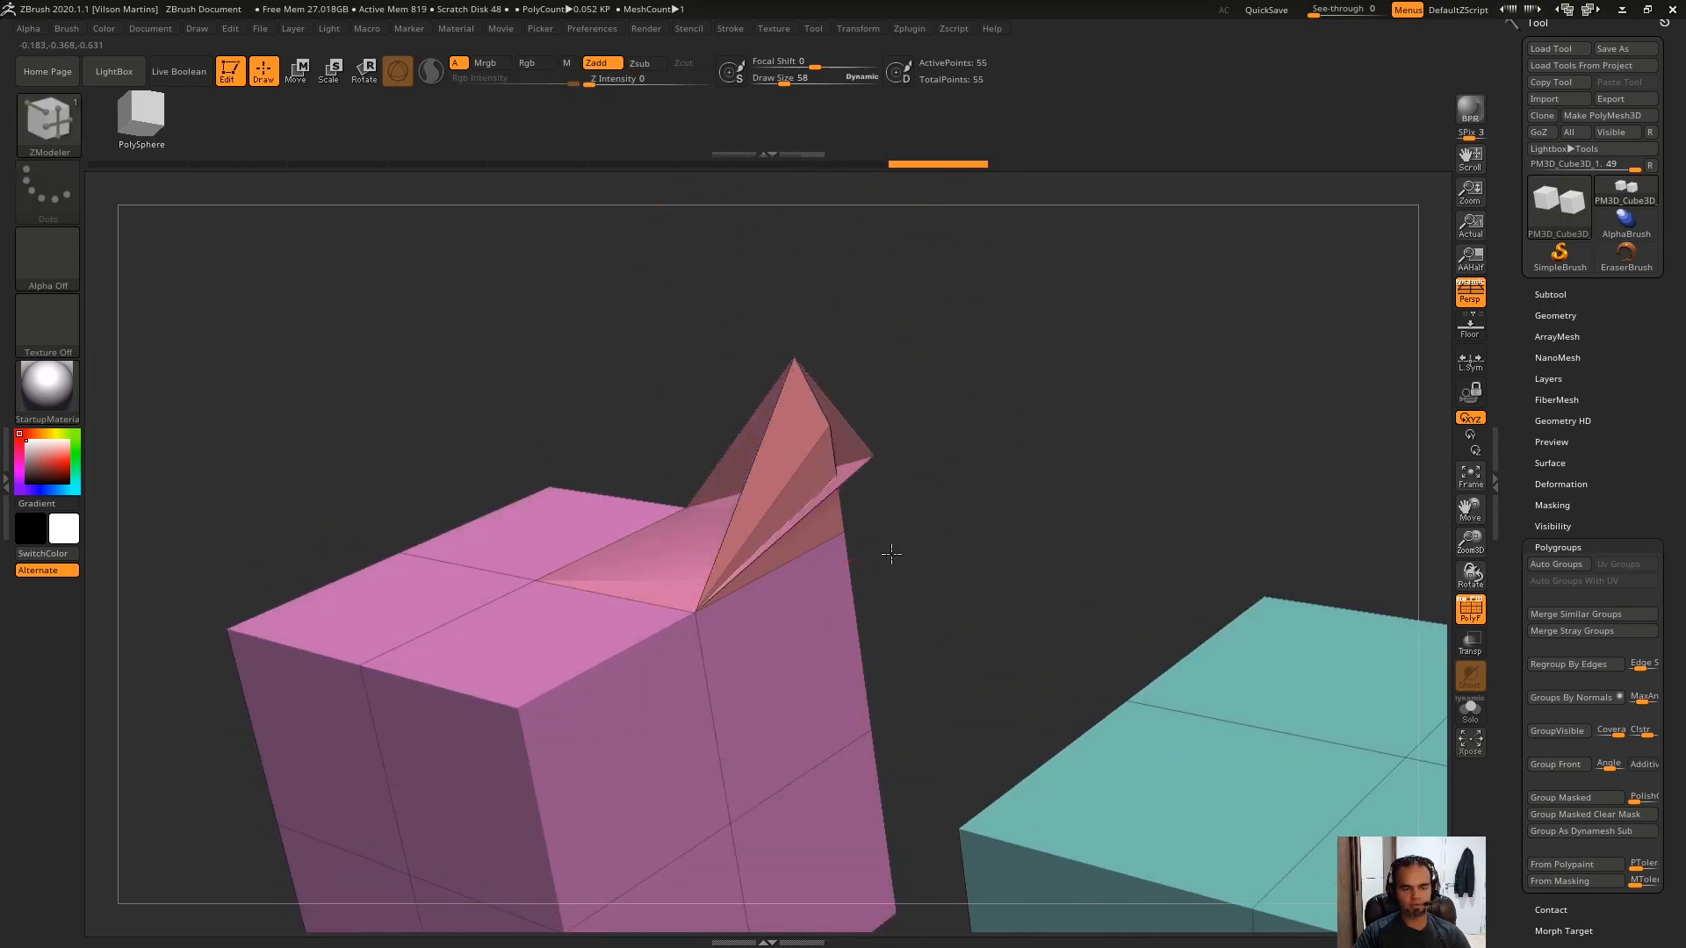
pyautogui.hotkey('ctrl', 'z')
pyautogui.hotkey('ctrl', 'z')
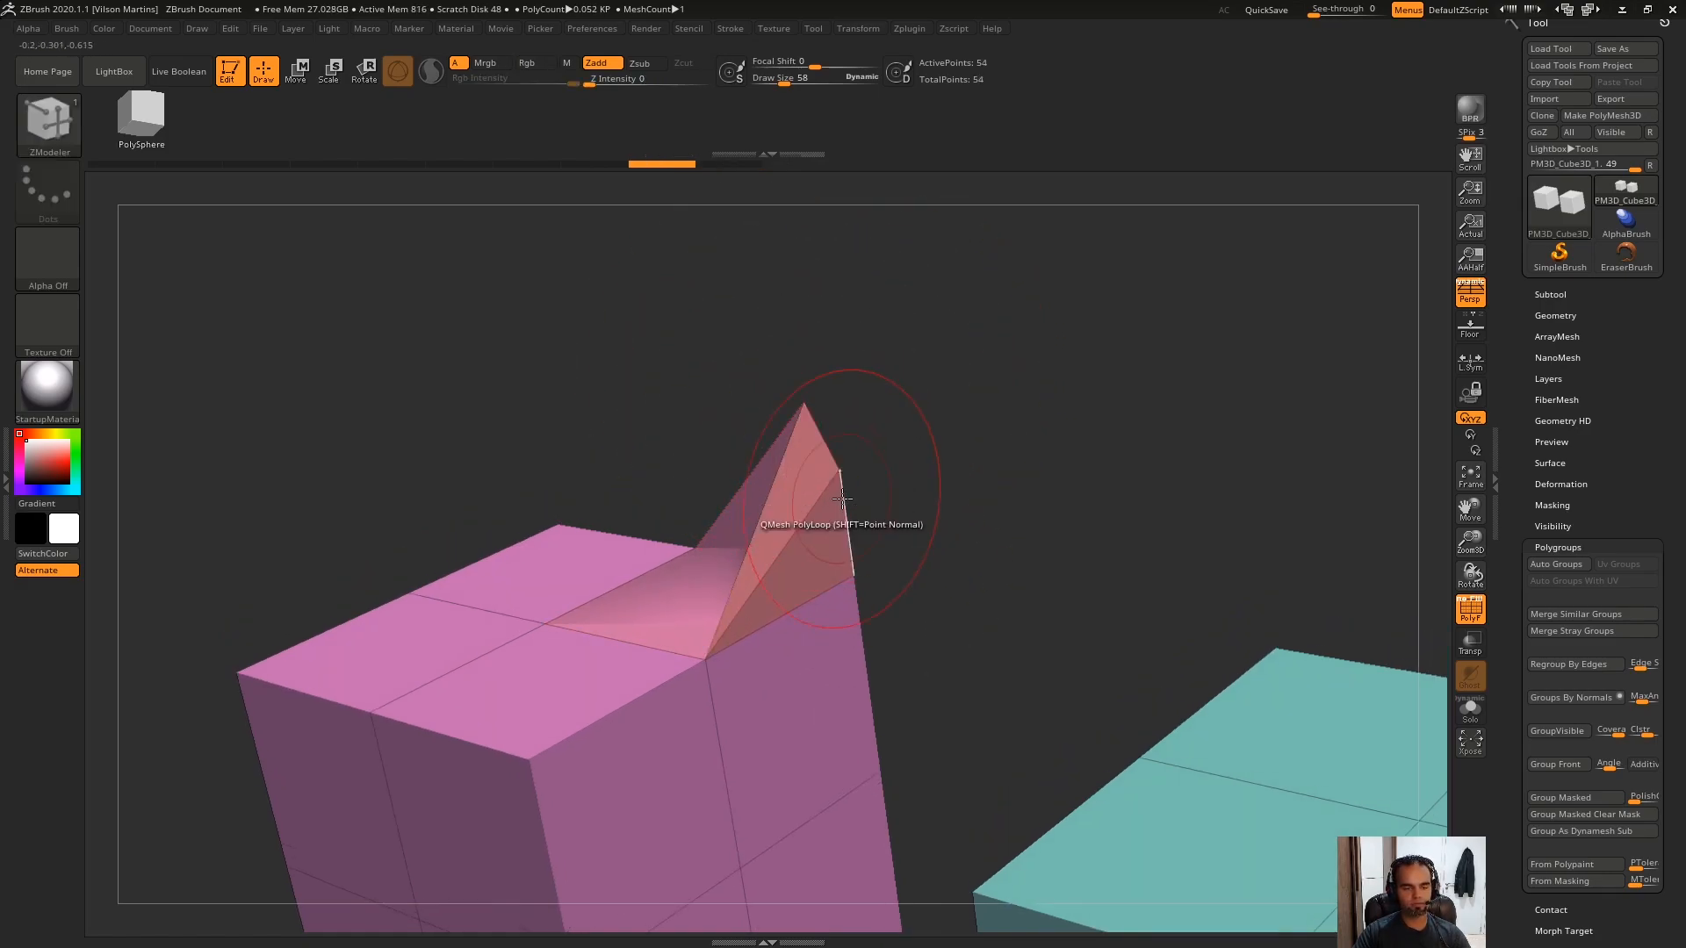
# Merge the peak's tip into the lower raised point, and merge that point back into the pink cube's corner.
pyautogui.press('space')
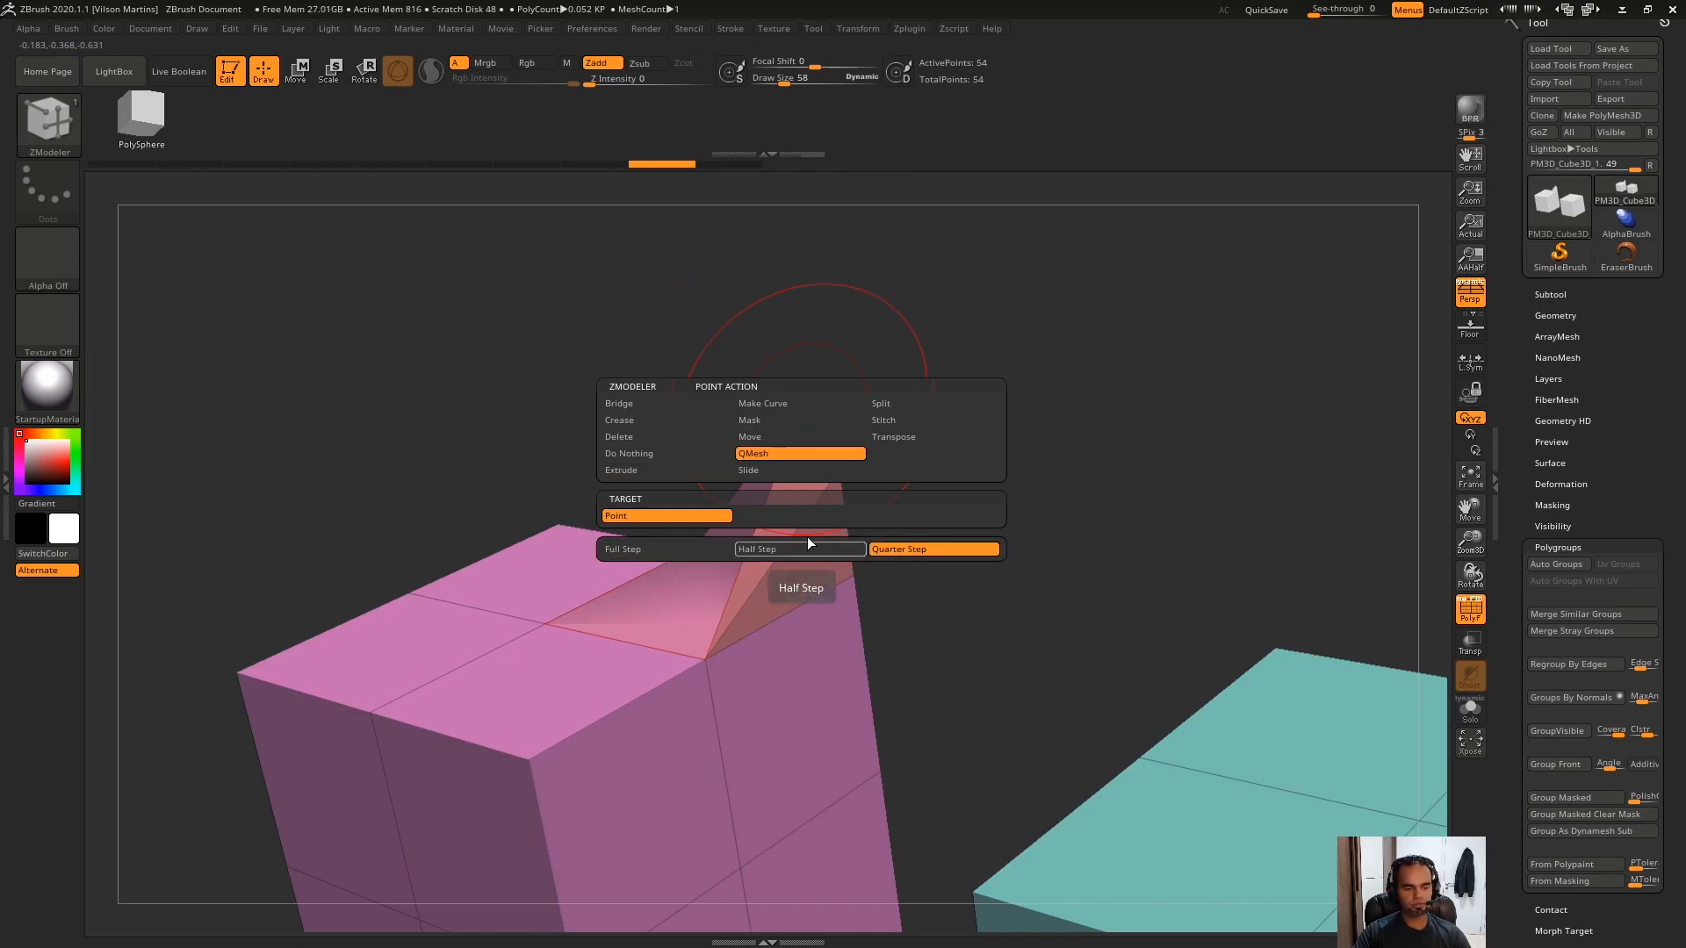
pyautogui.click(863, 455)
pyautogui.moveTo(793, 376); pyautogui.dragTo(859, 489)
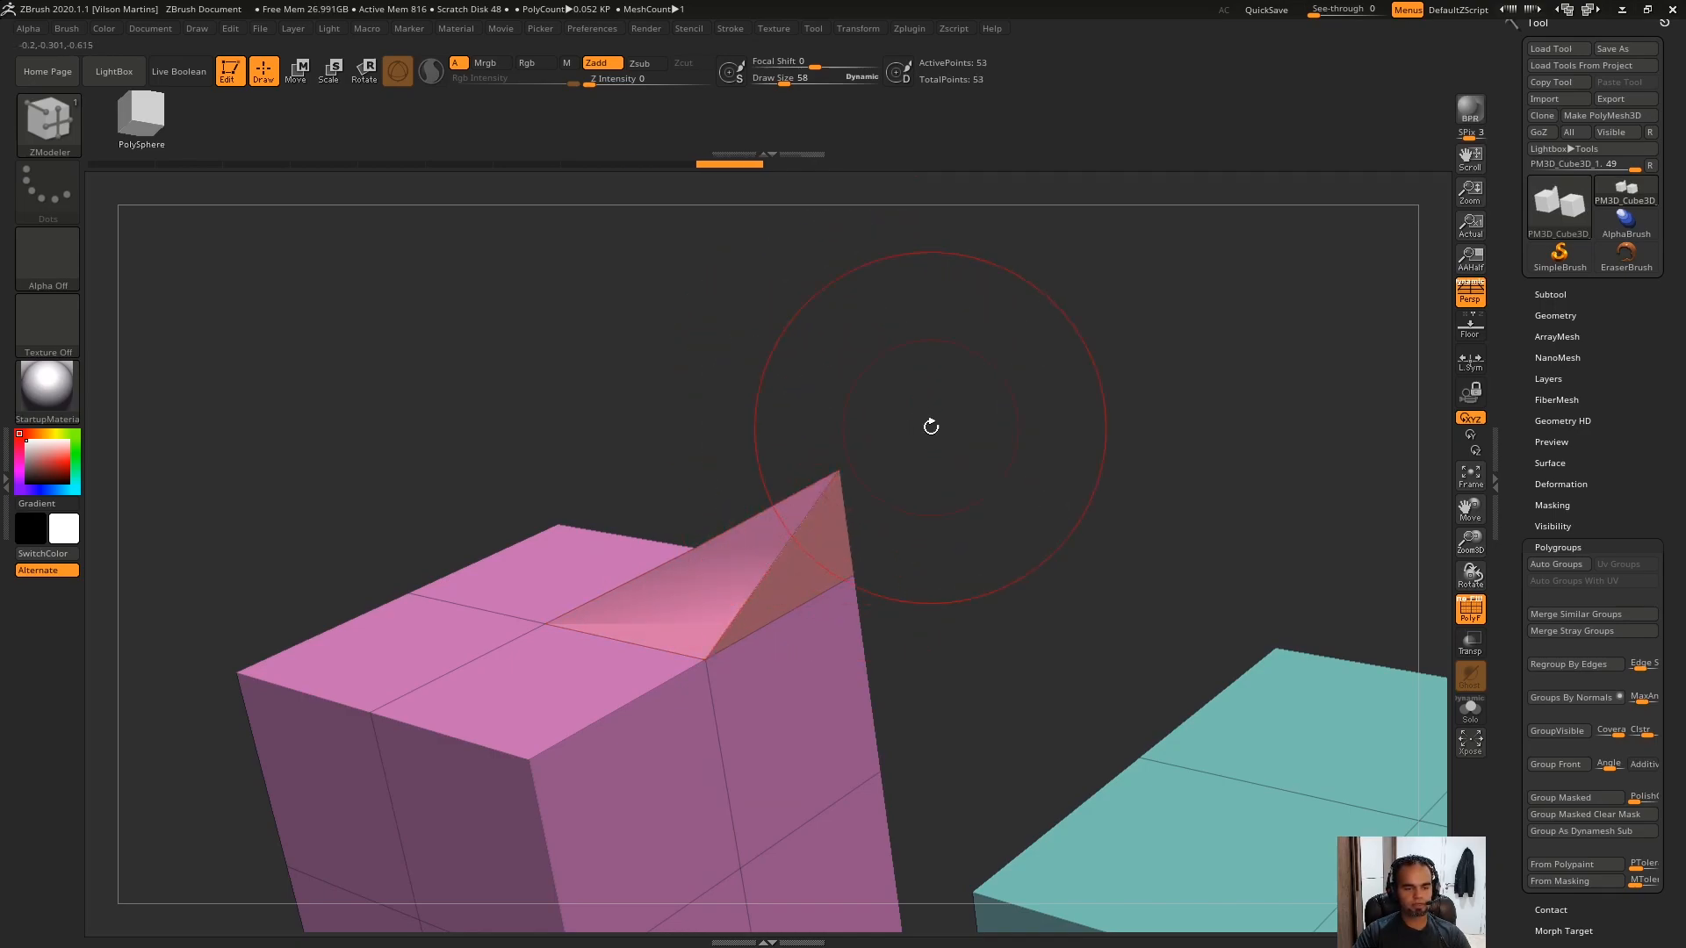
pyautogui.moveTo(927, 419); pyautogui.dragTo(949, 453)
pyautogui.moveTo(842, 540); pyautogui.dragTo(826, 519)
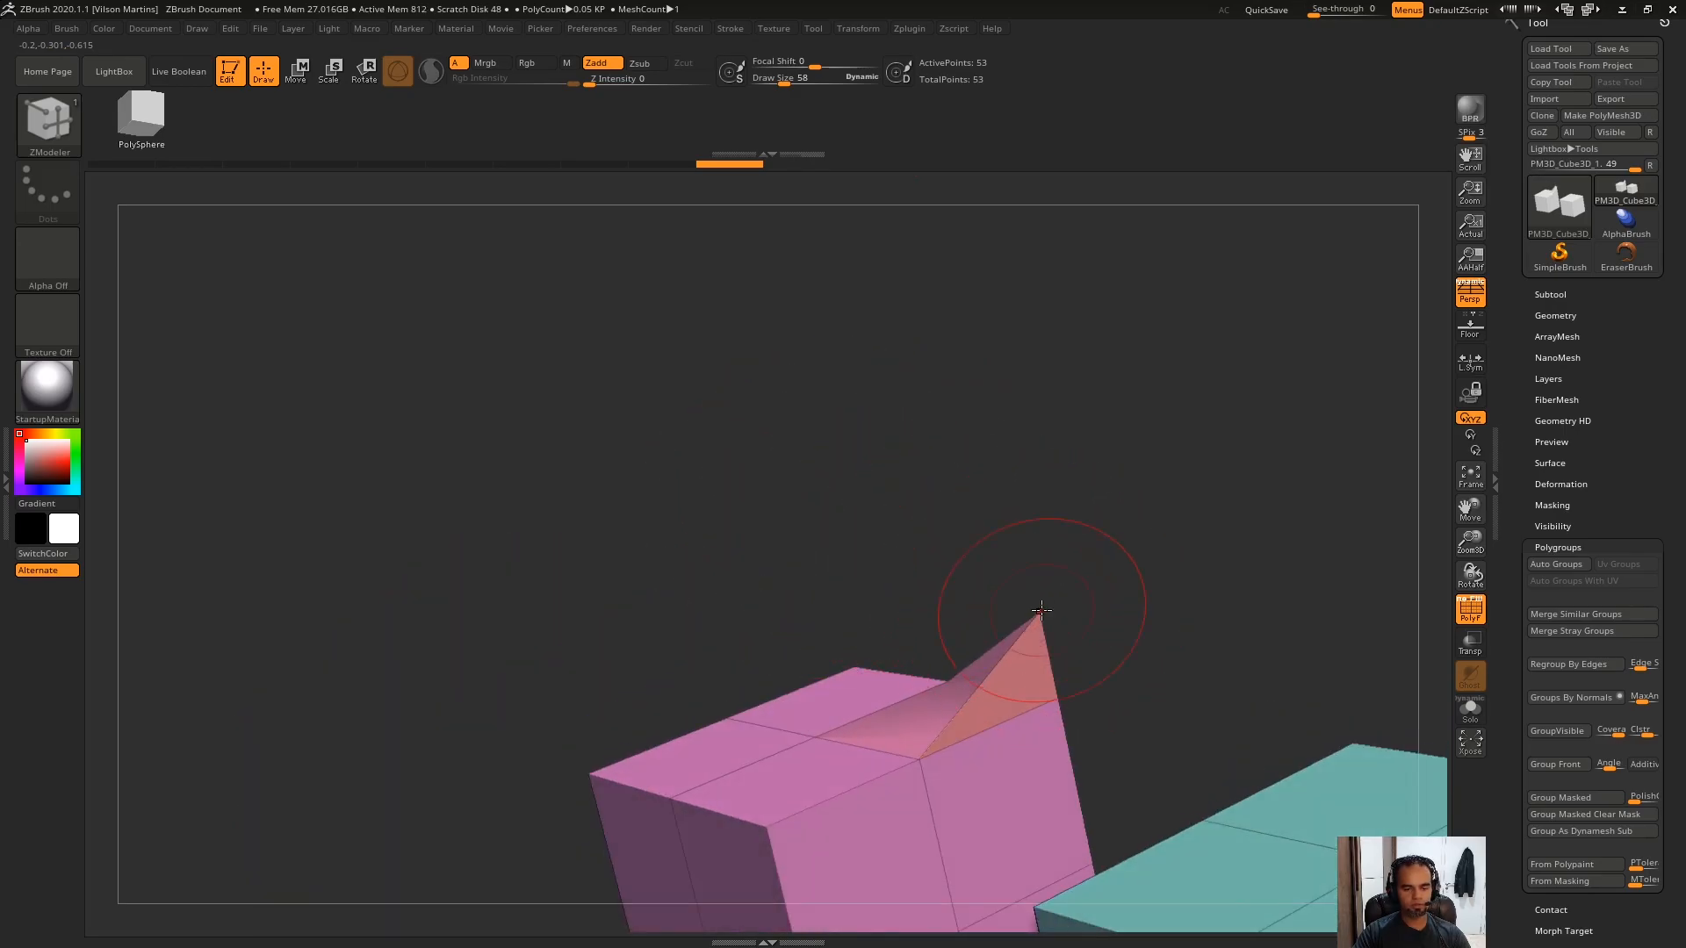
pyautogui.moveTo(1038, 615); pyautogui.dragTo(1059, 699)
pyautogui.moveTo(1177, 518); pyautogui.dragTo(925, 383)
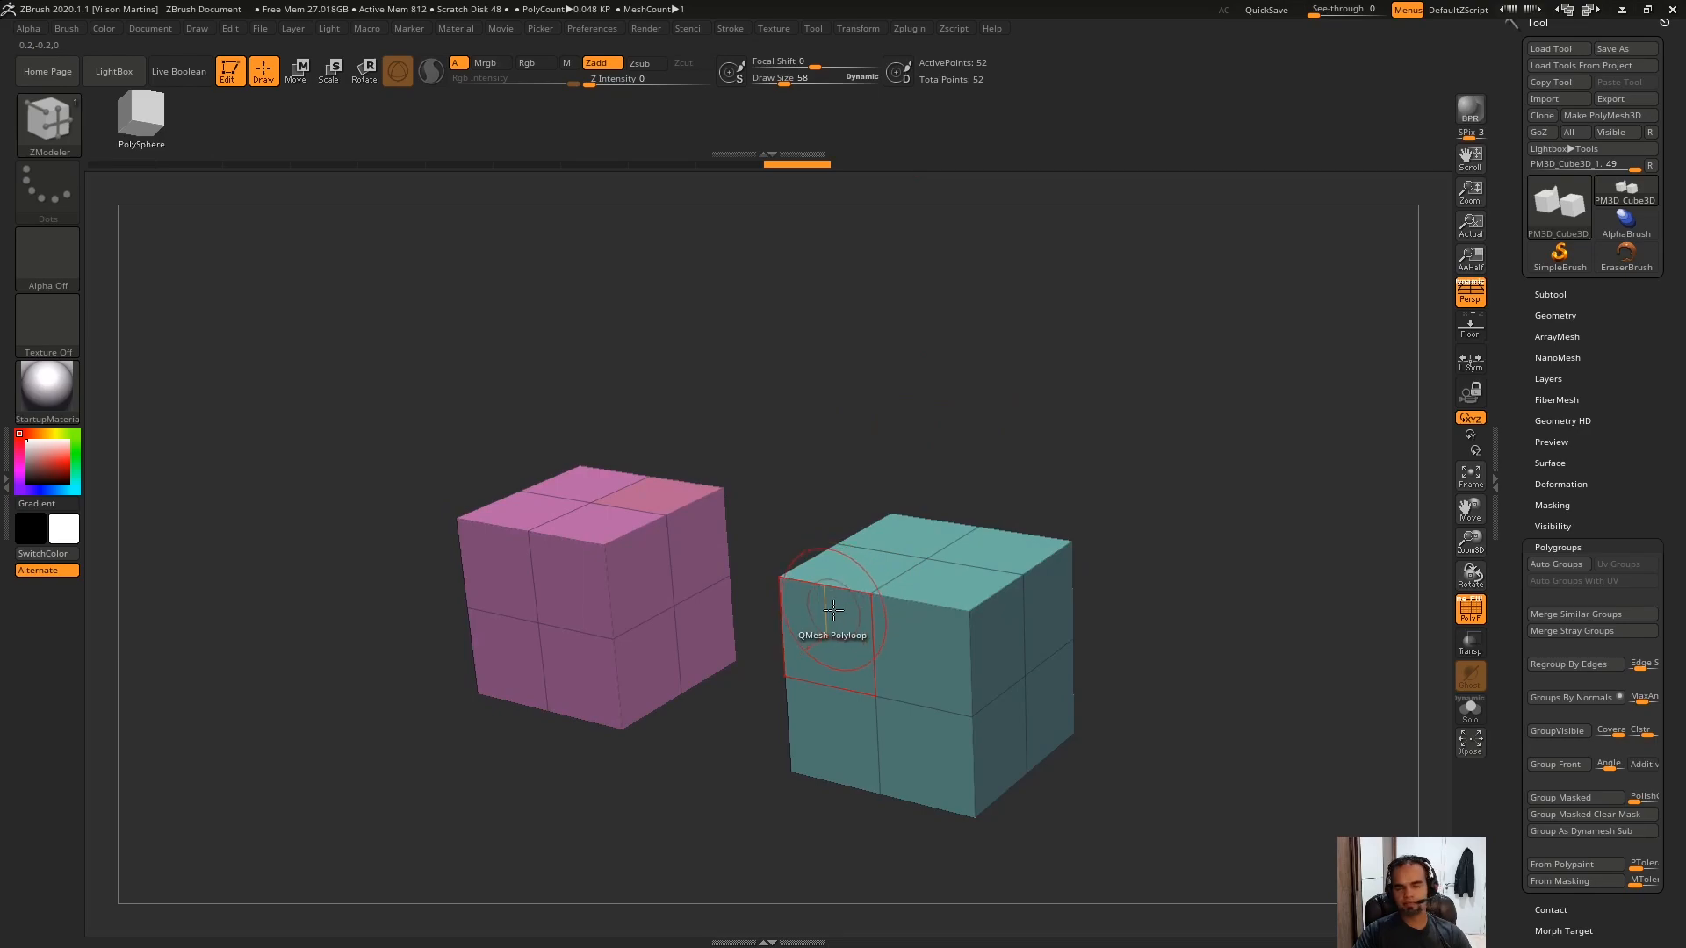
pyautogui.press('space')
pyautogui.press('space')
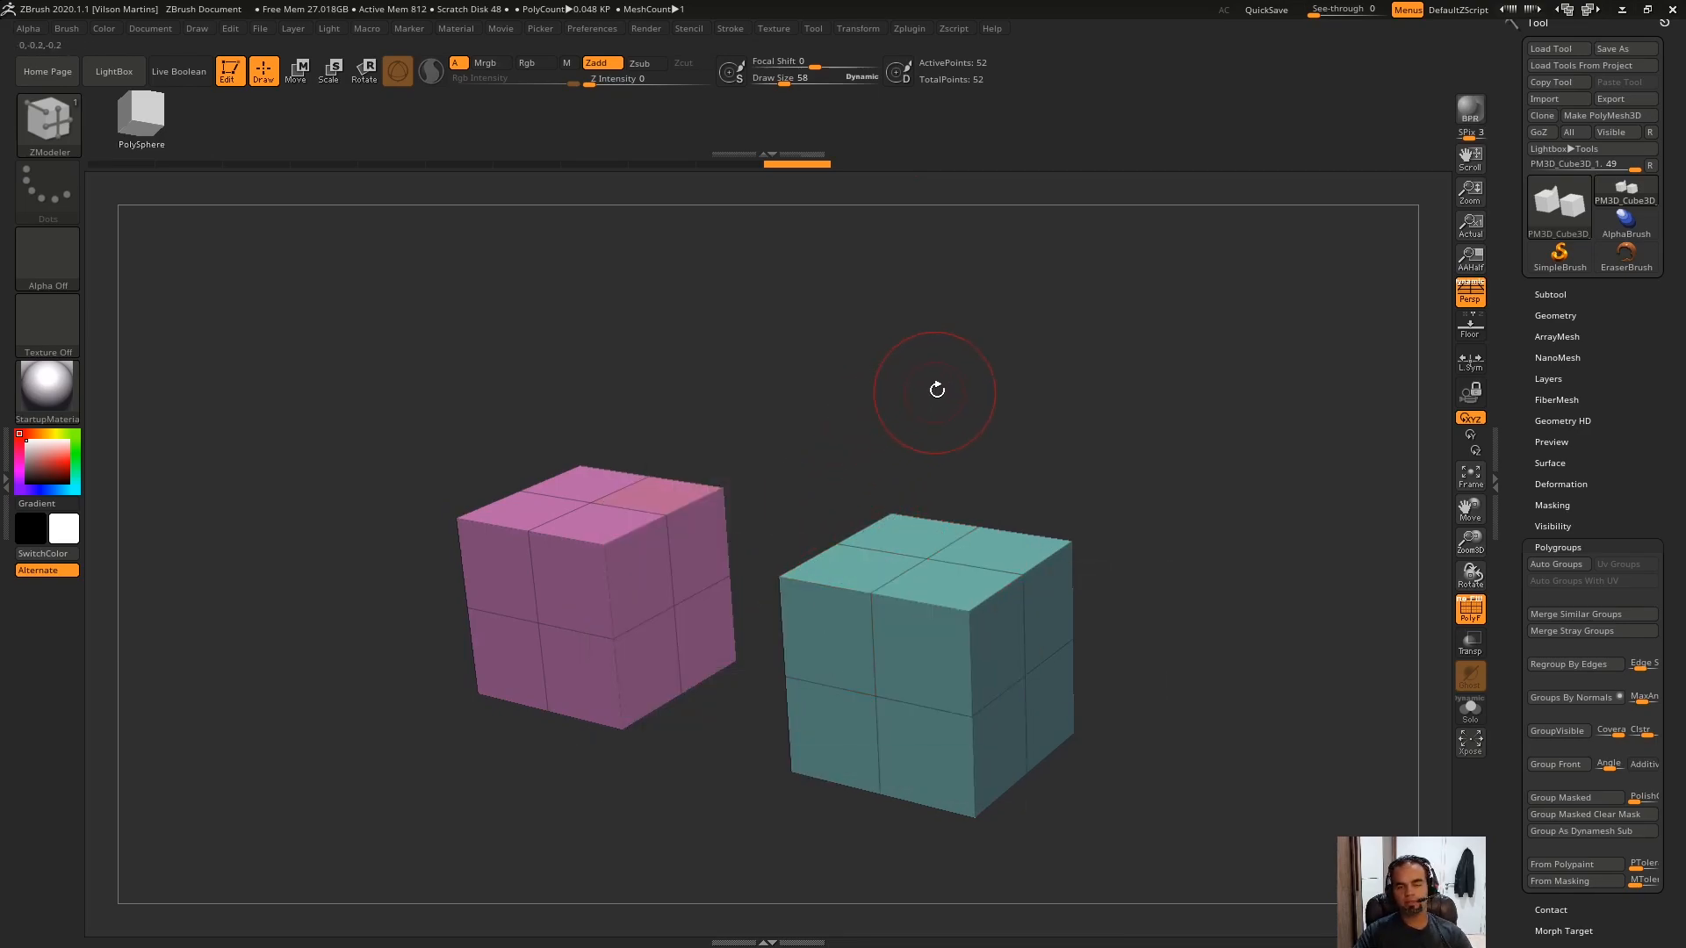
pyautogui.moveTo(919, 413); pyautogui.dragTo(1008, 407)
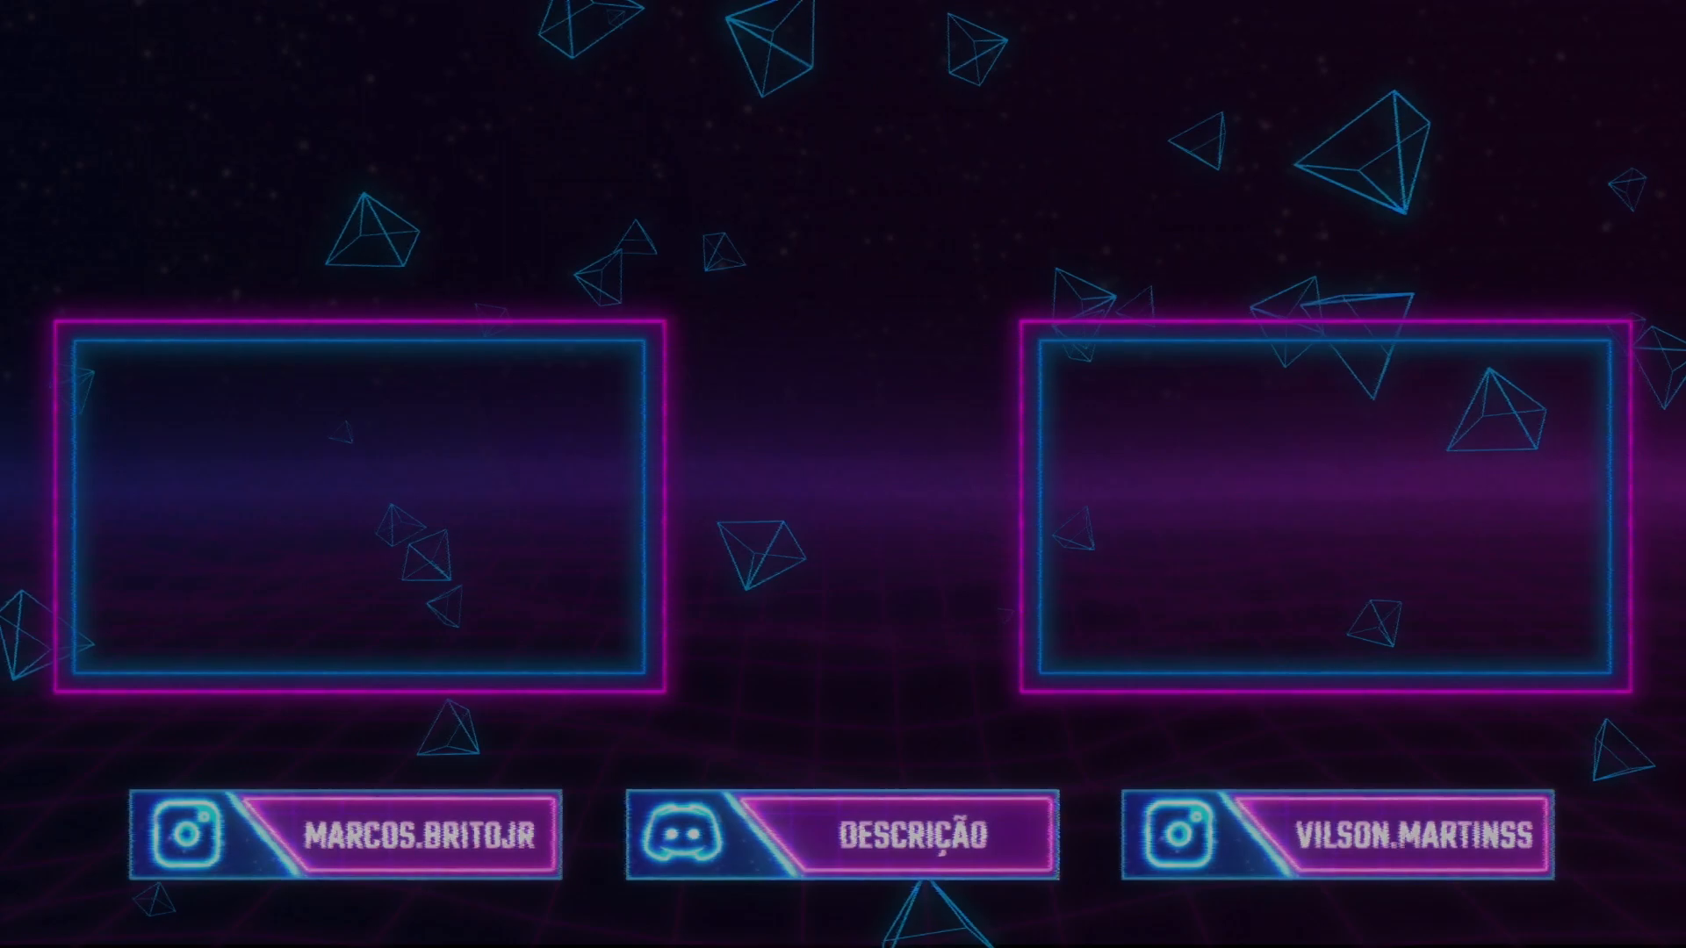